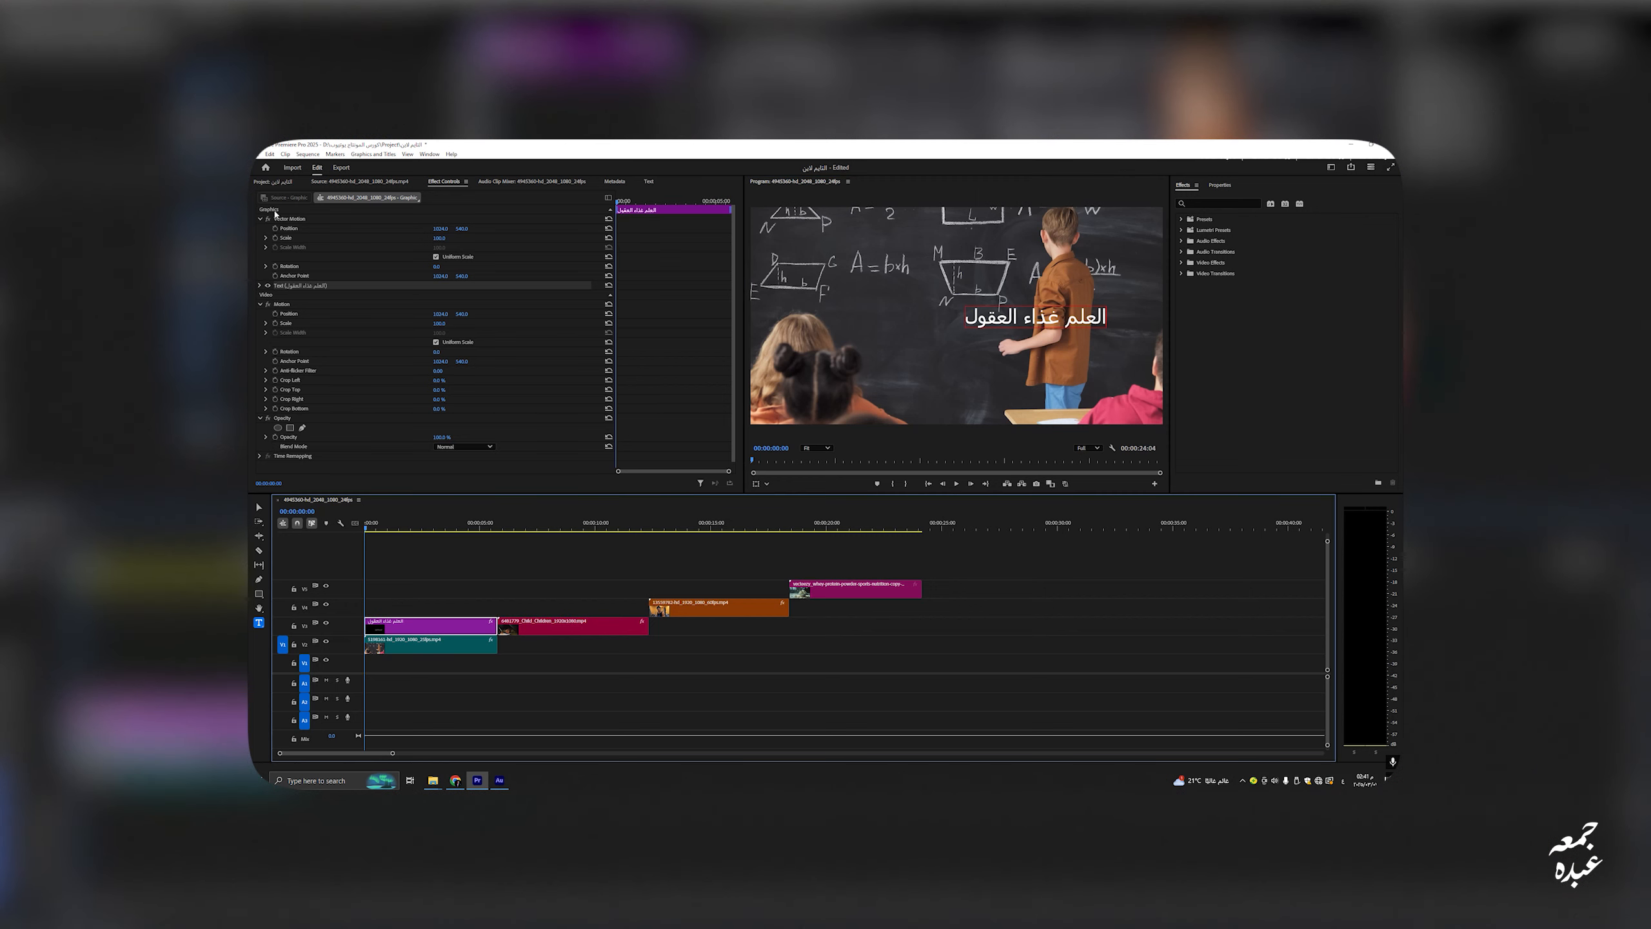
Step: Select the title graphic's text layer and set its font to TheSans
left_click(425, 645)
left_click(426, 626)
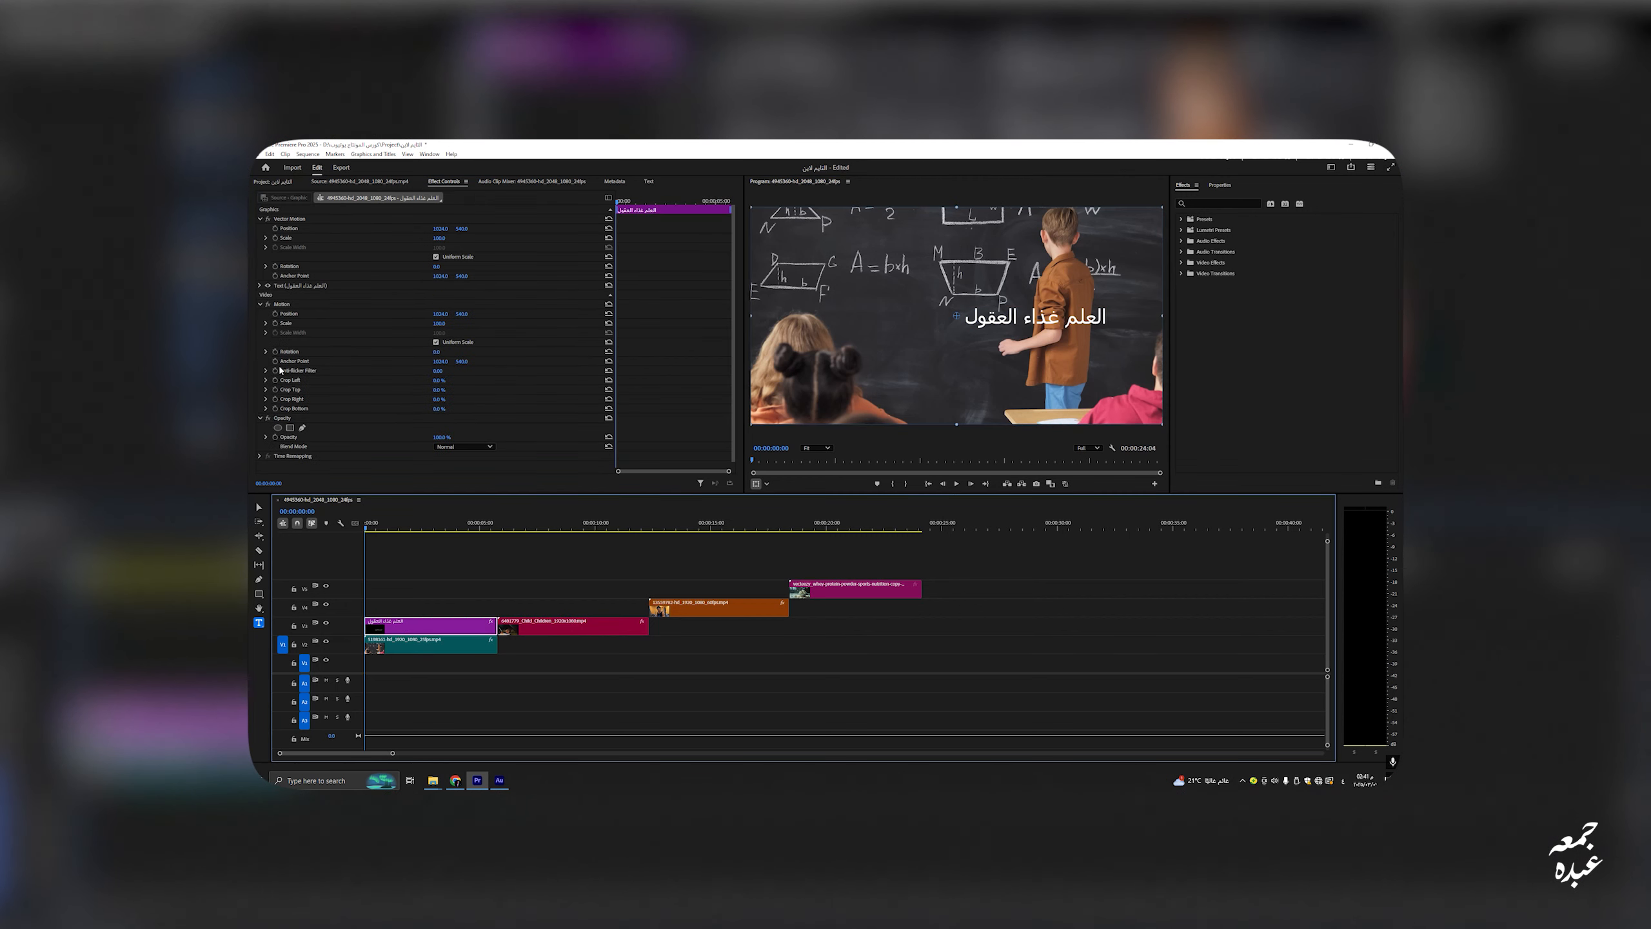
left_click(286, 286)
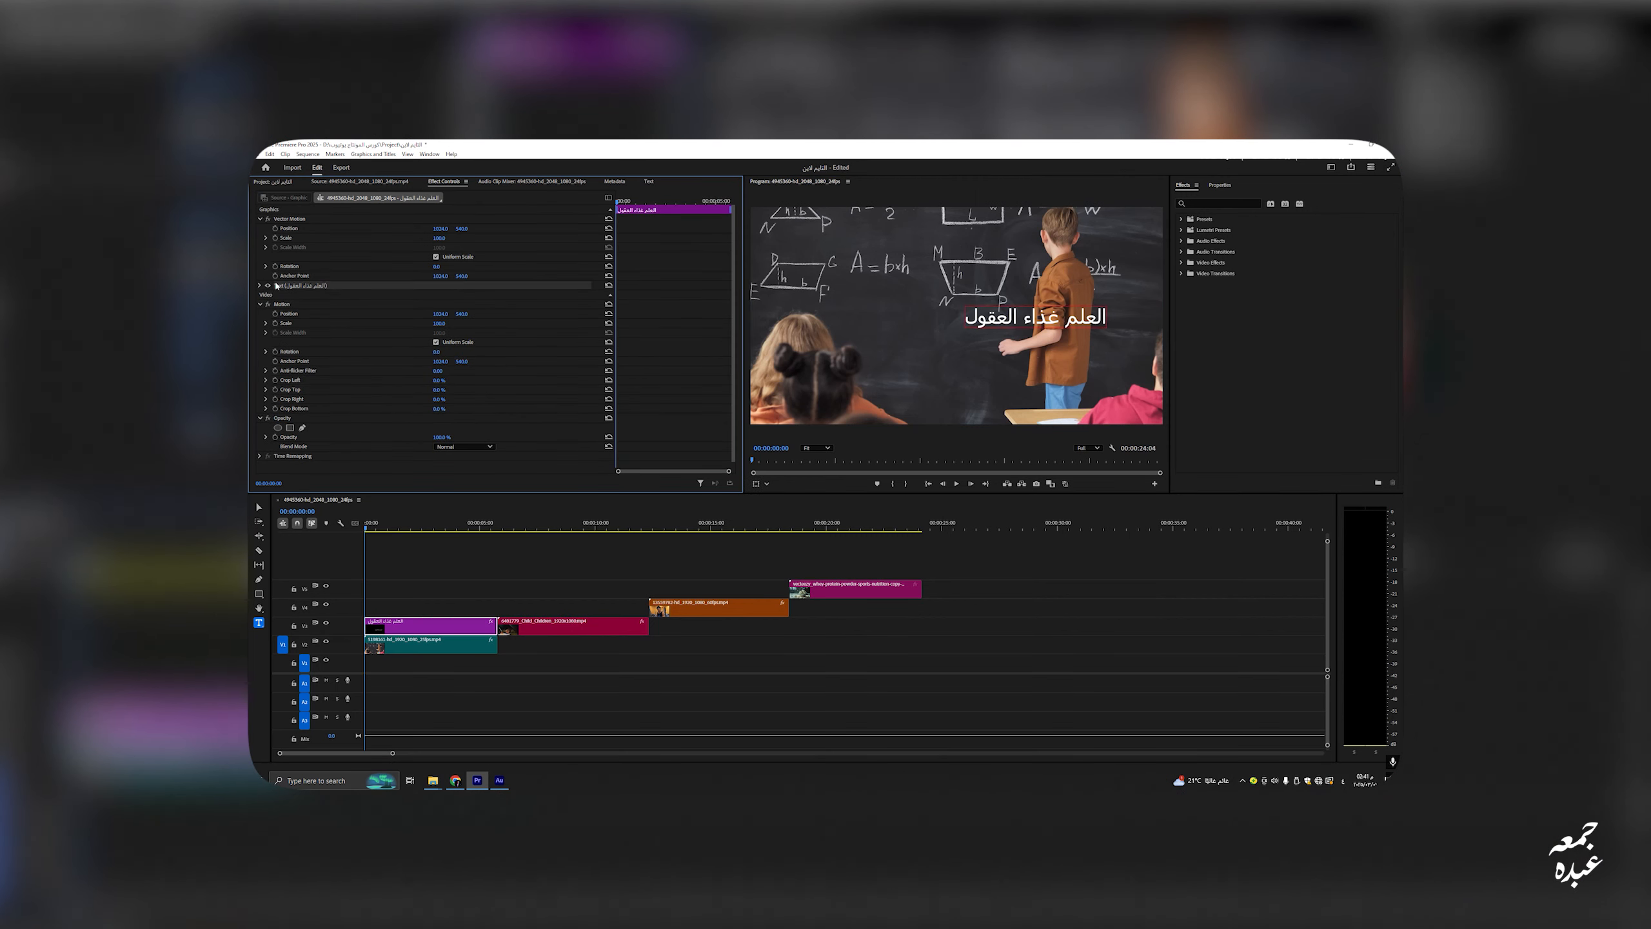
left_click(260, 285)
left_click(350, 316)
scroll(351, 372, "down", 5)
left_click(350, 402)
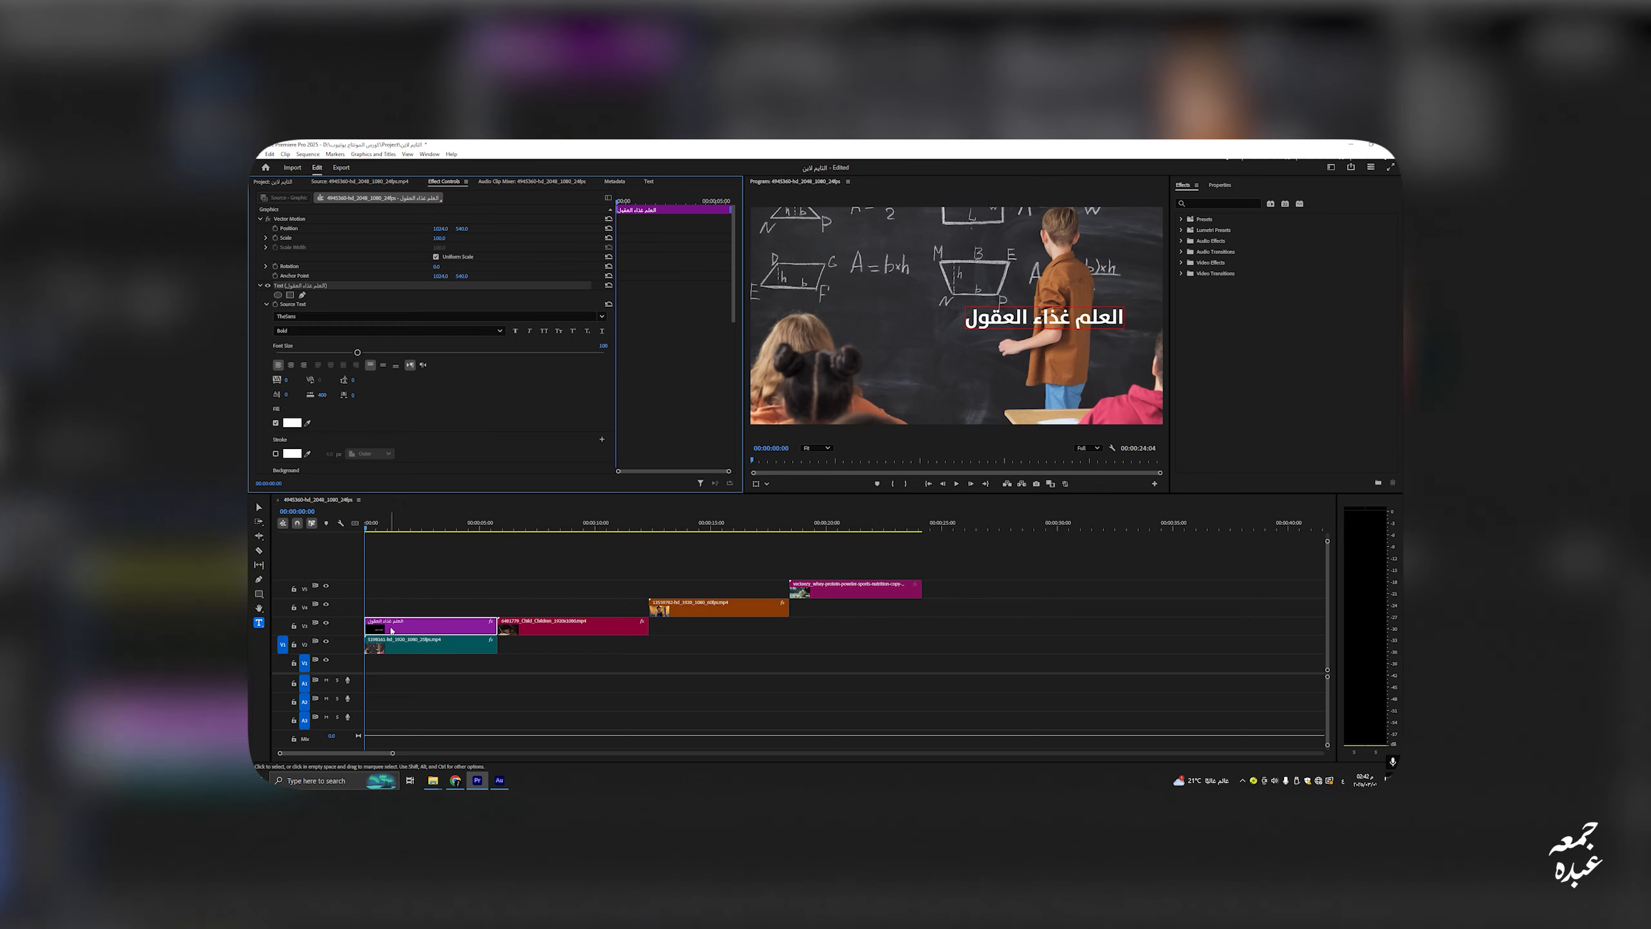
Step: Try faux bold, italic, superscript and underline styles on the title, returning to normal
left_click(316, 331)
left_click(316, 332)
left_click(516, 331)
left_click(516, 332)
left_click(530, 332)
left_click(530, 331)
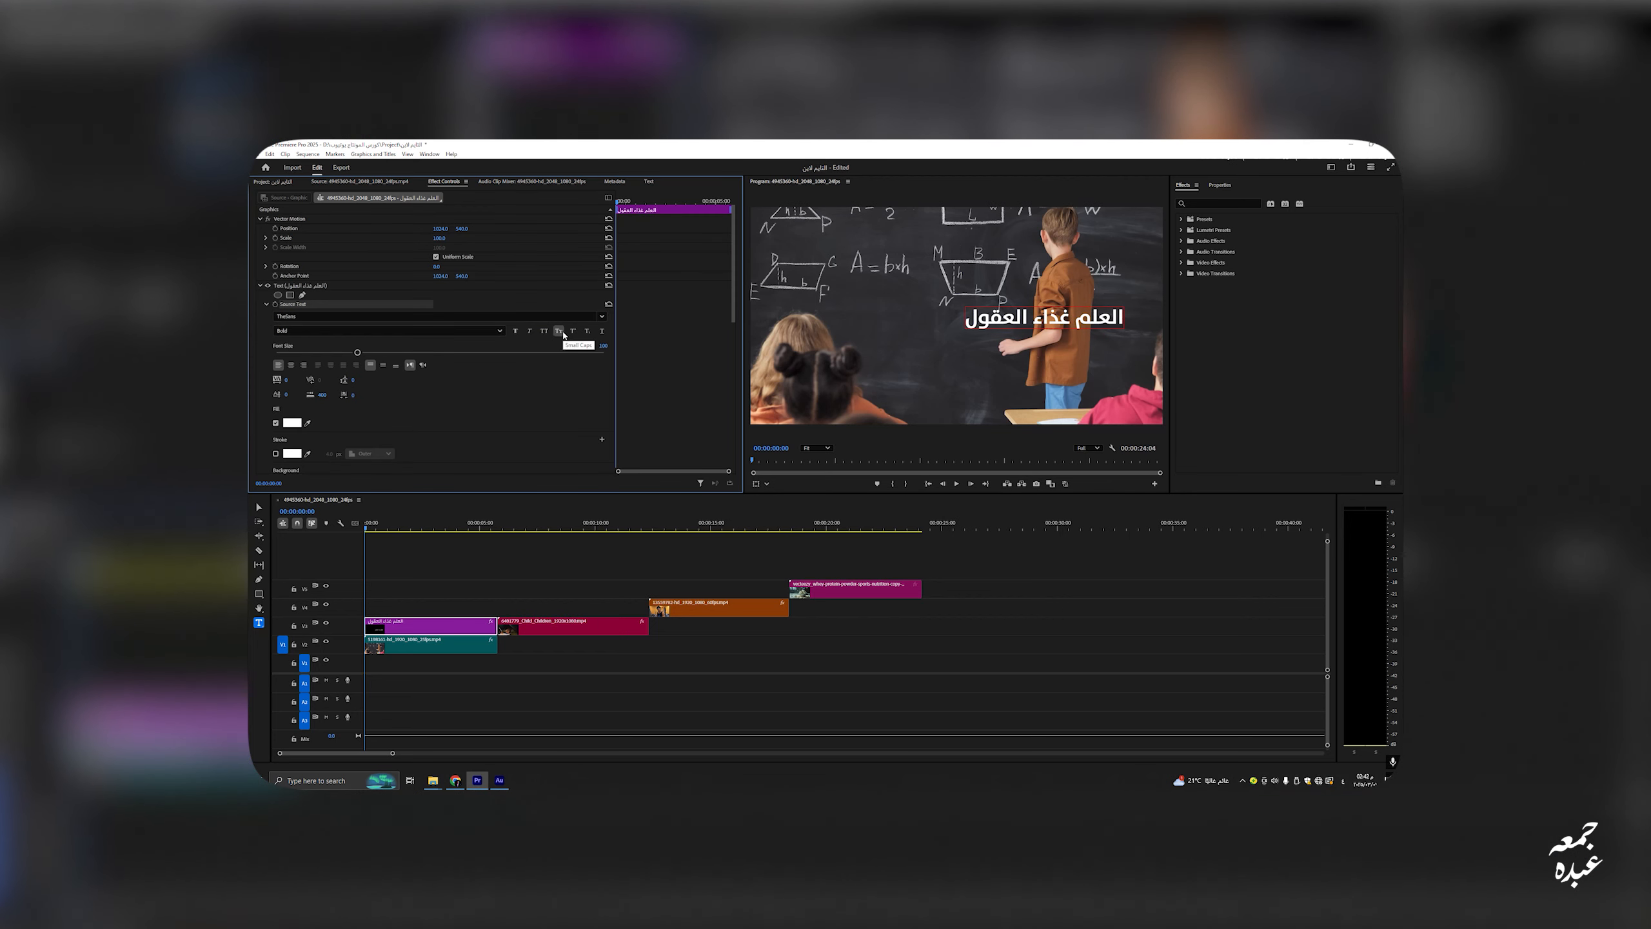
left_click(573, 331)
left_click(573, 332)
left_click(602, 332)
left_click(602, 332)
Step: Reduce the title's font size to 95 and centre-align it after trying other alignments
left_click_drag(356, 353, 353, 354)
left_click(292, 366)
left_click(304, 366)
left_click(279, 367)
left_click(291, 366)
Step: Select the title text, switch it to right-to-left, and widen letter spacing to 76
left_click(1041, 319)
type(".")
left_click_drag(1043, 319, 889, 322)
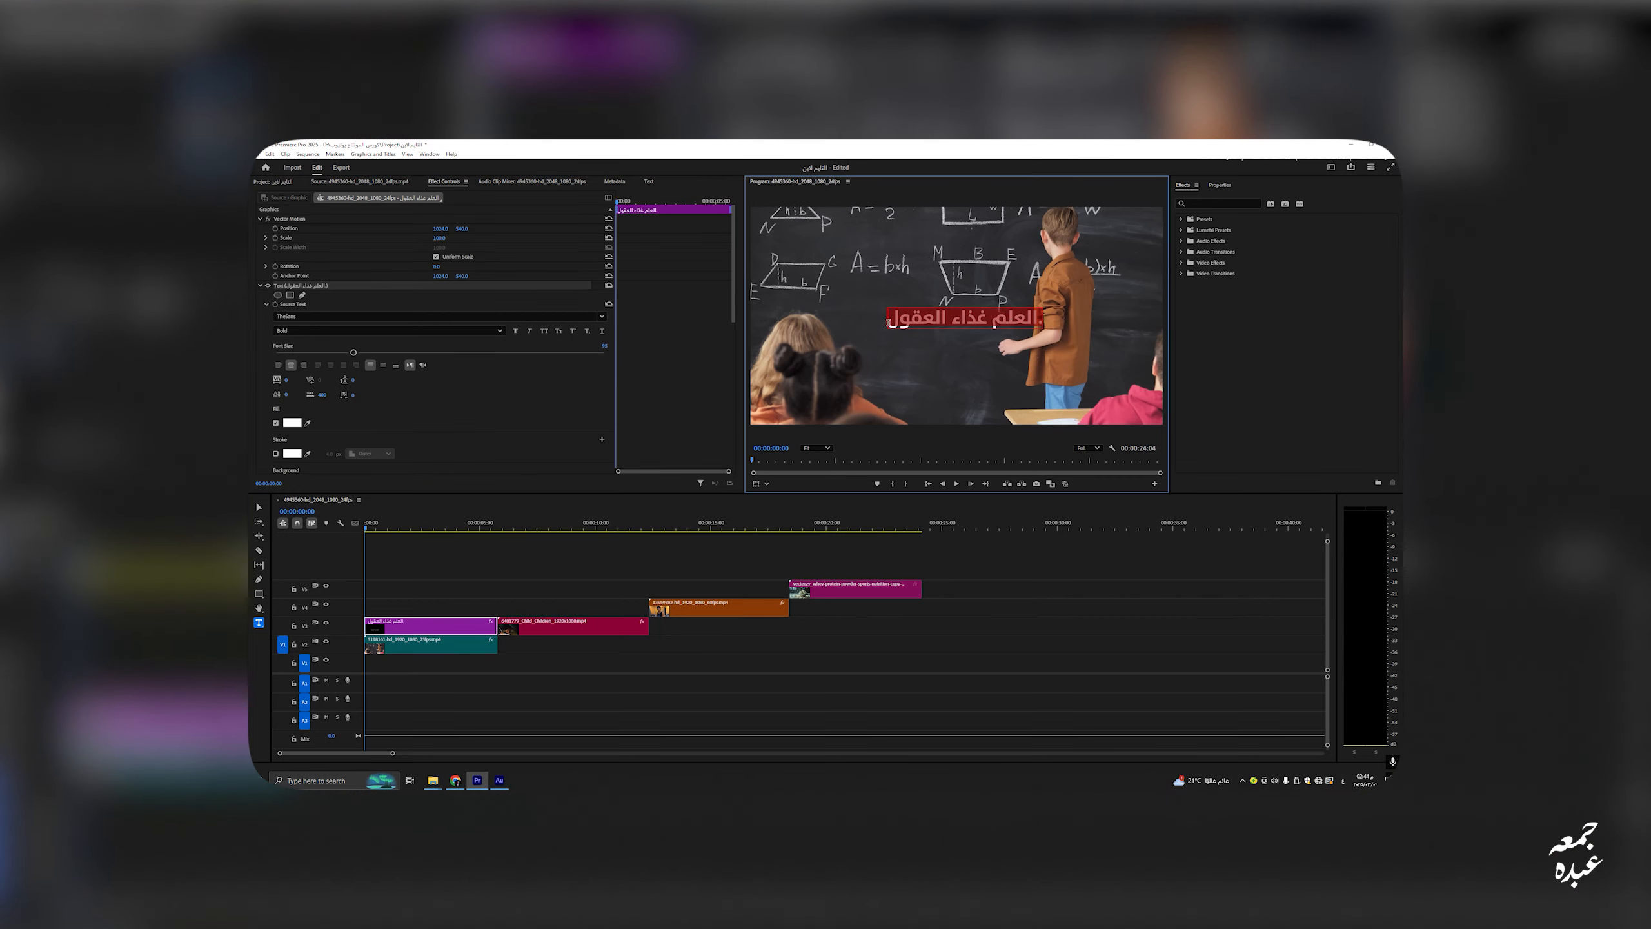
left_click(422, 366)
left_click_drag(285, 380, 299, 377)
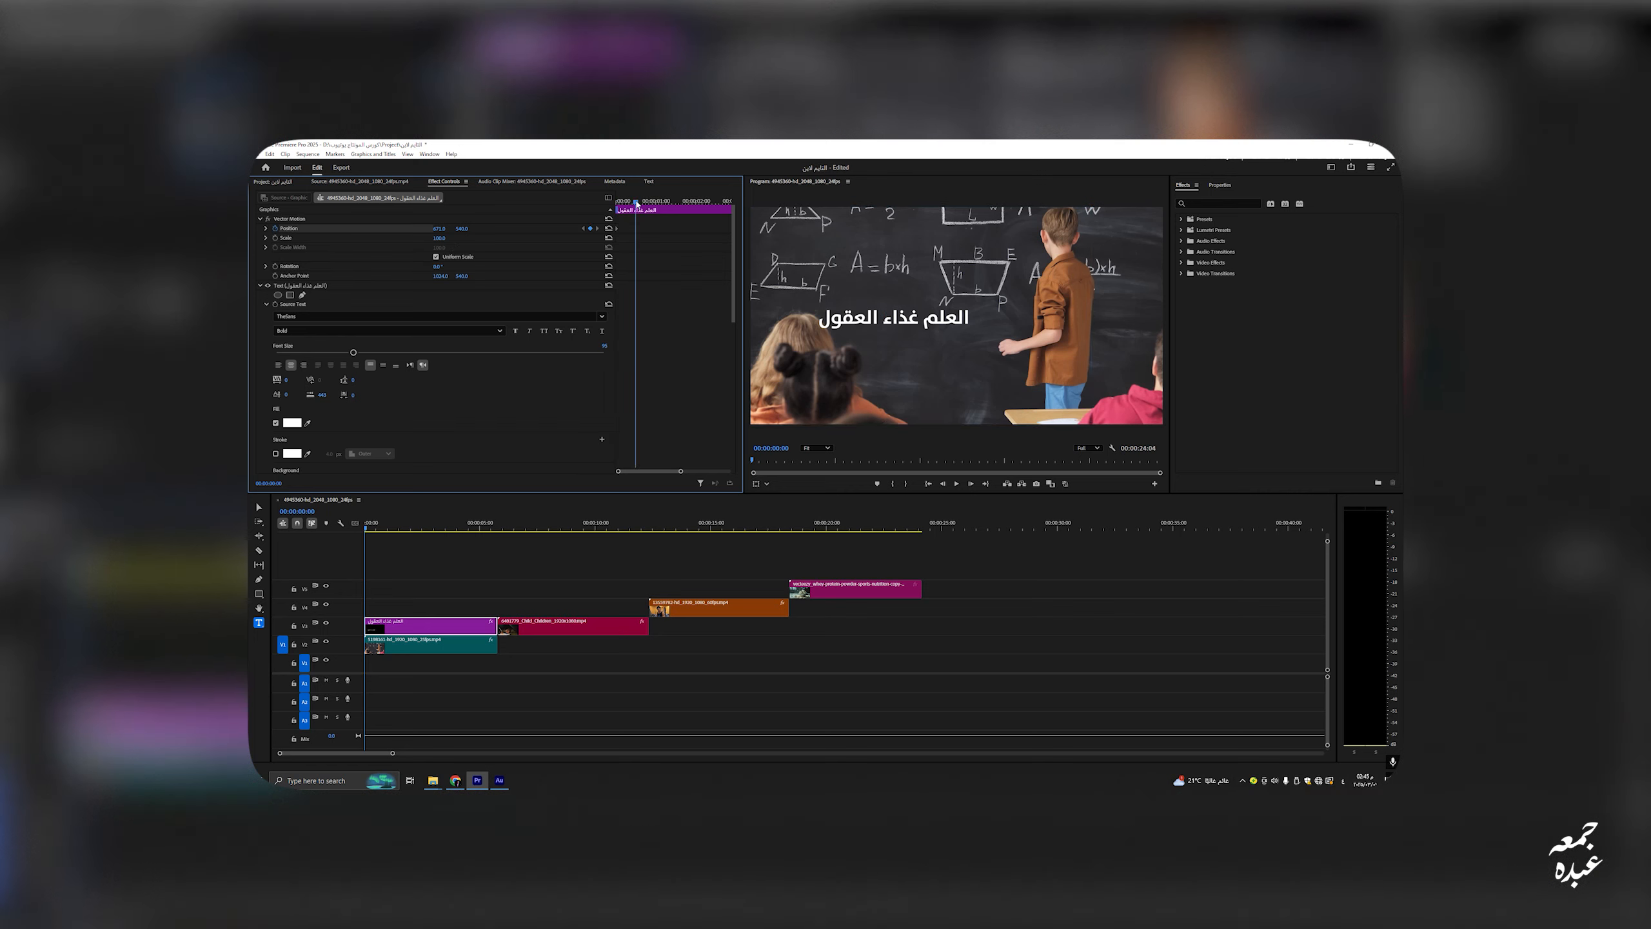
Step: Play back the position animation, then give the title a yellow fill and a stroke
key("space")
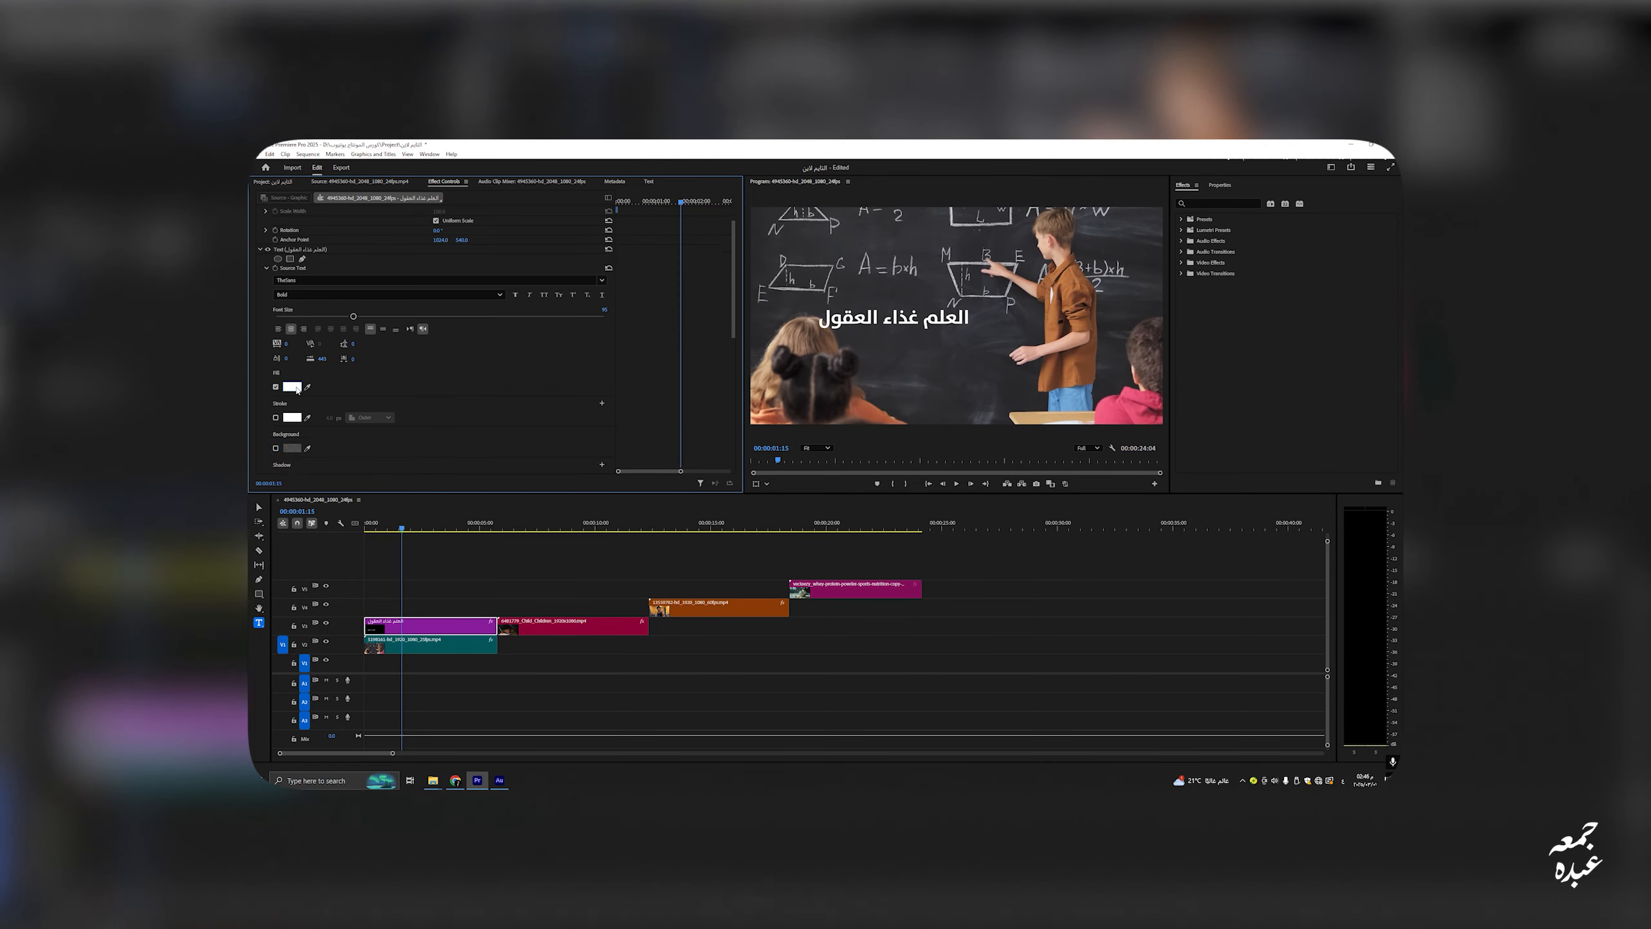
left_click(292, 377)
left_click(274, 409)
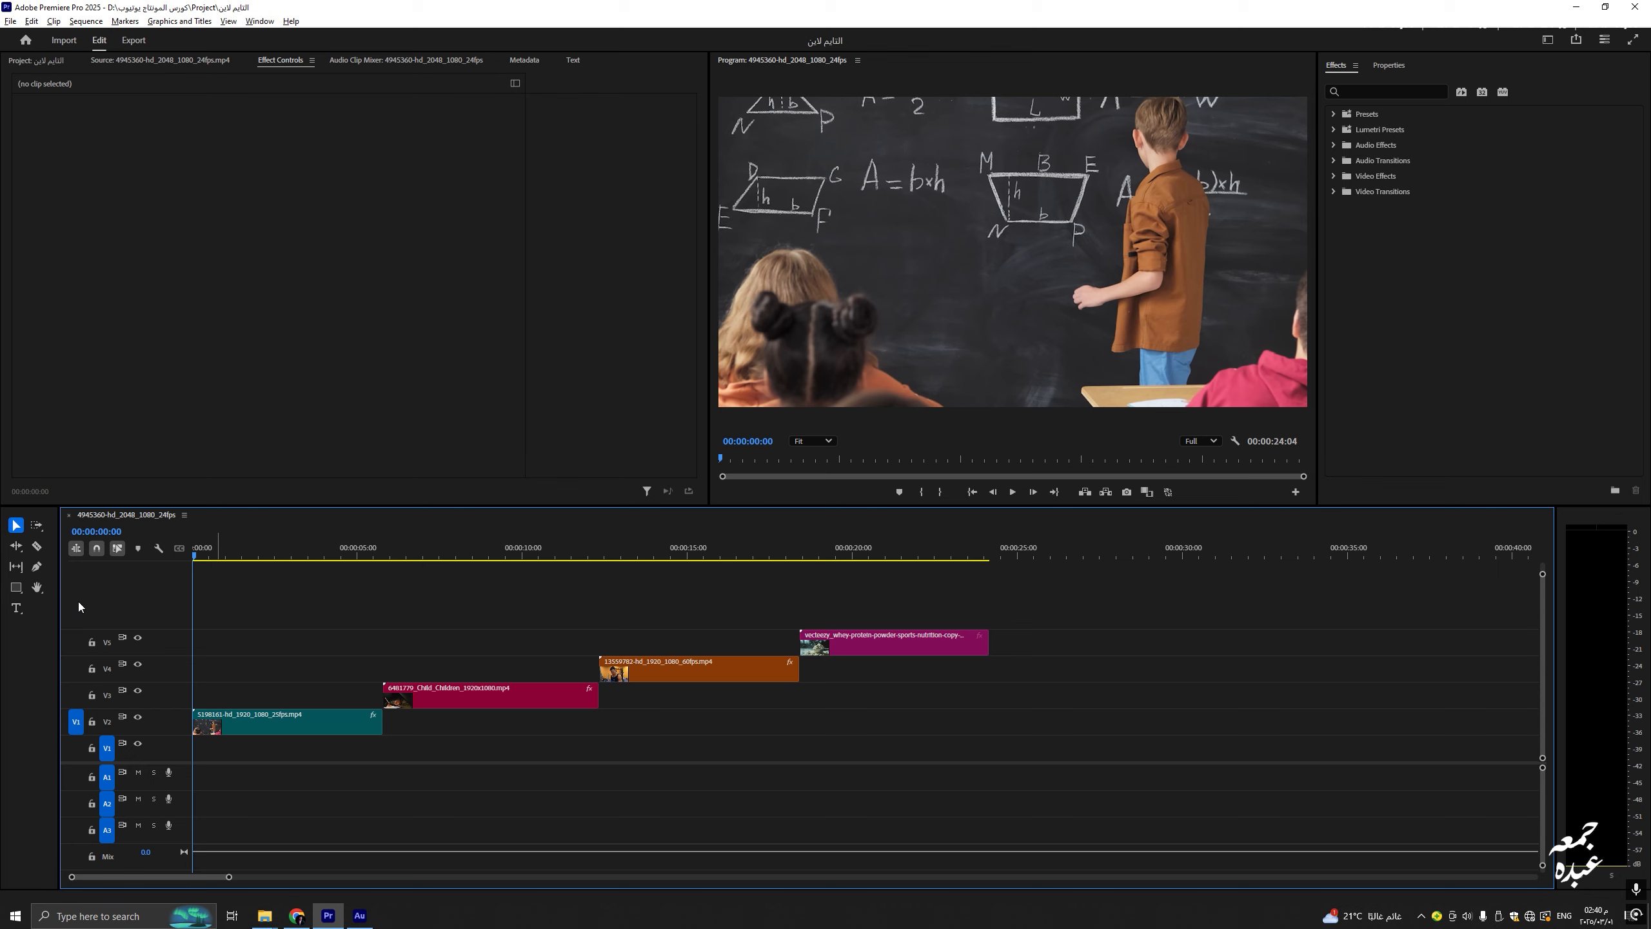
Step: With the Type tool, create a title on the frame reading 'العلم غذاء العقول'
left_click_drag(60, 633, 33, 632)
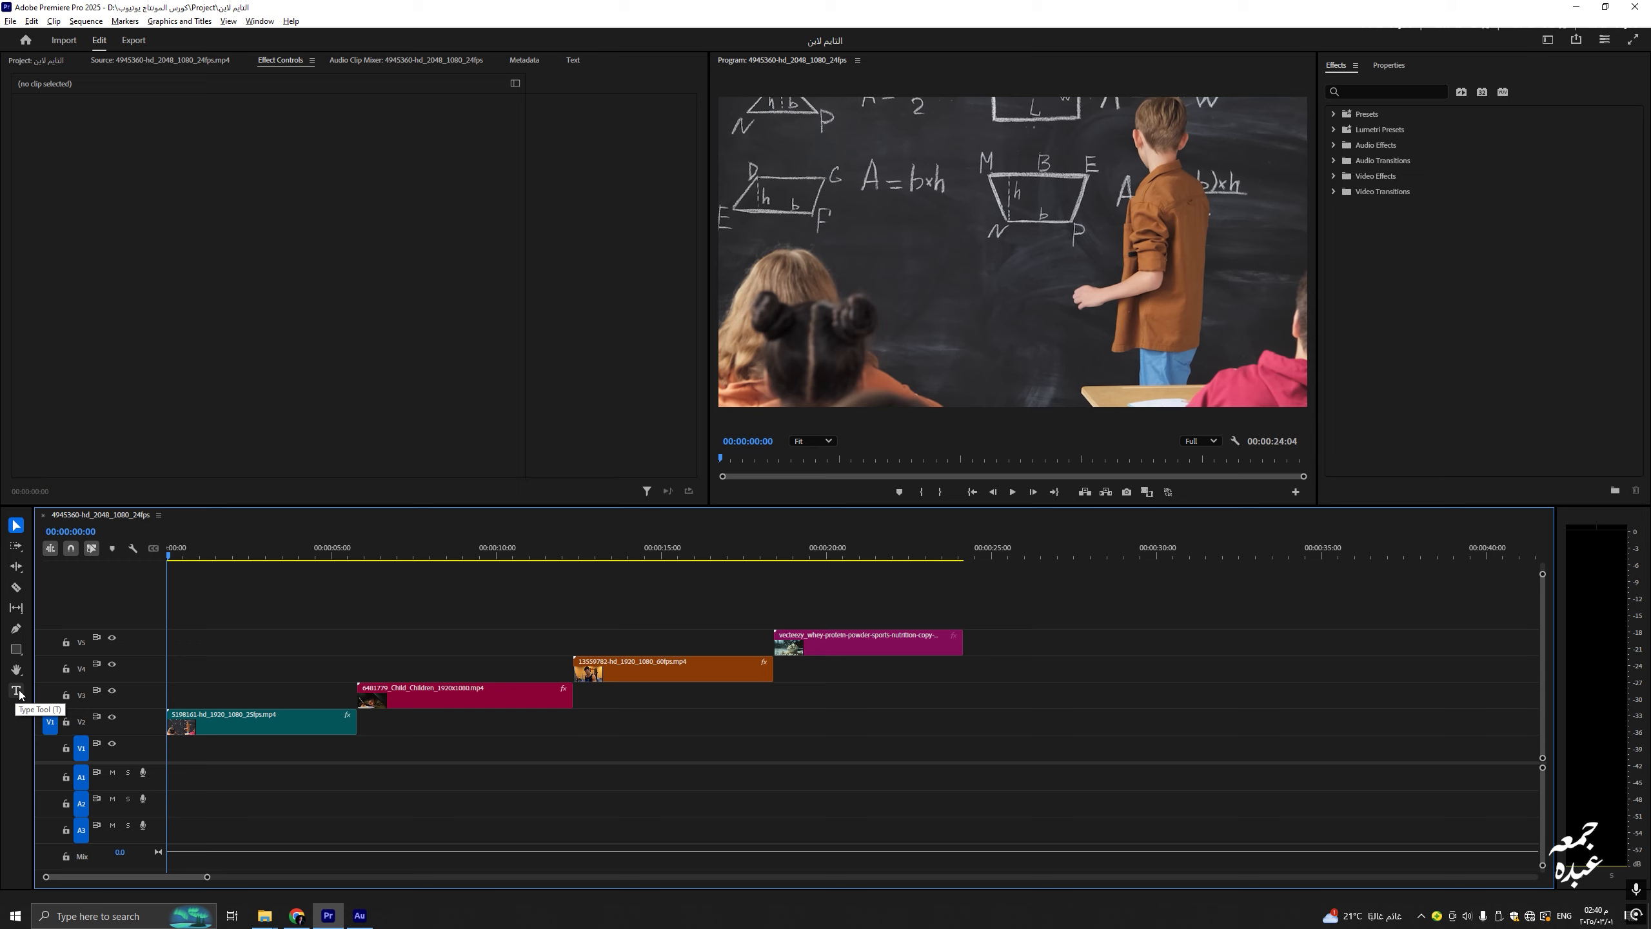
left_click(18, 692)
key("v")
key("t")
left_click(1031, 269)
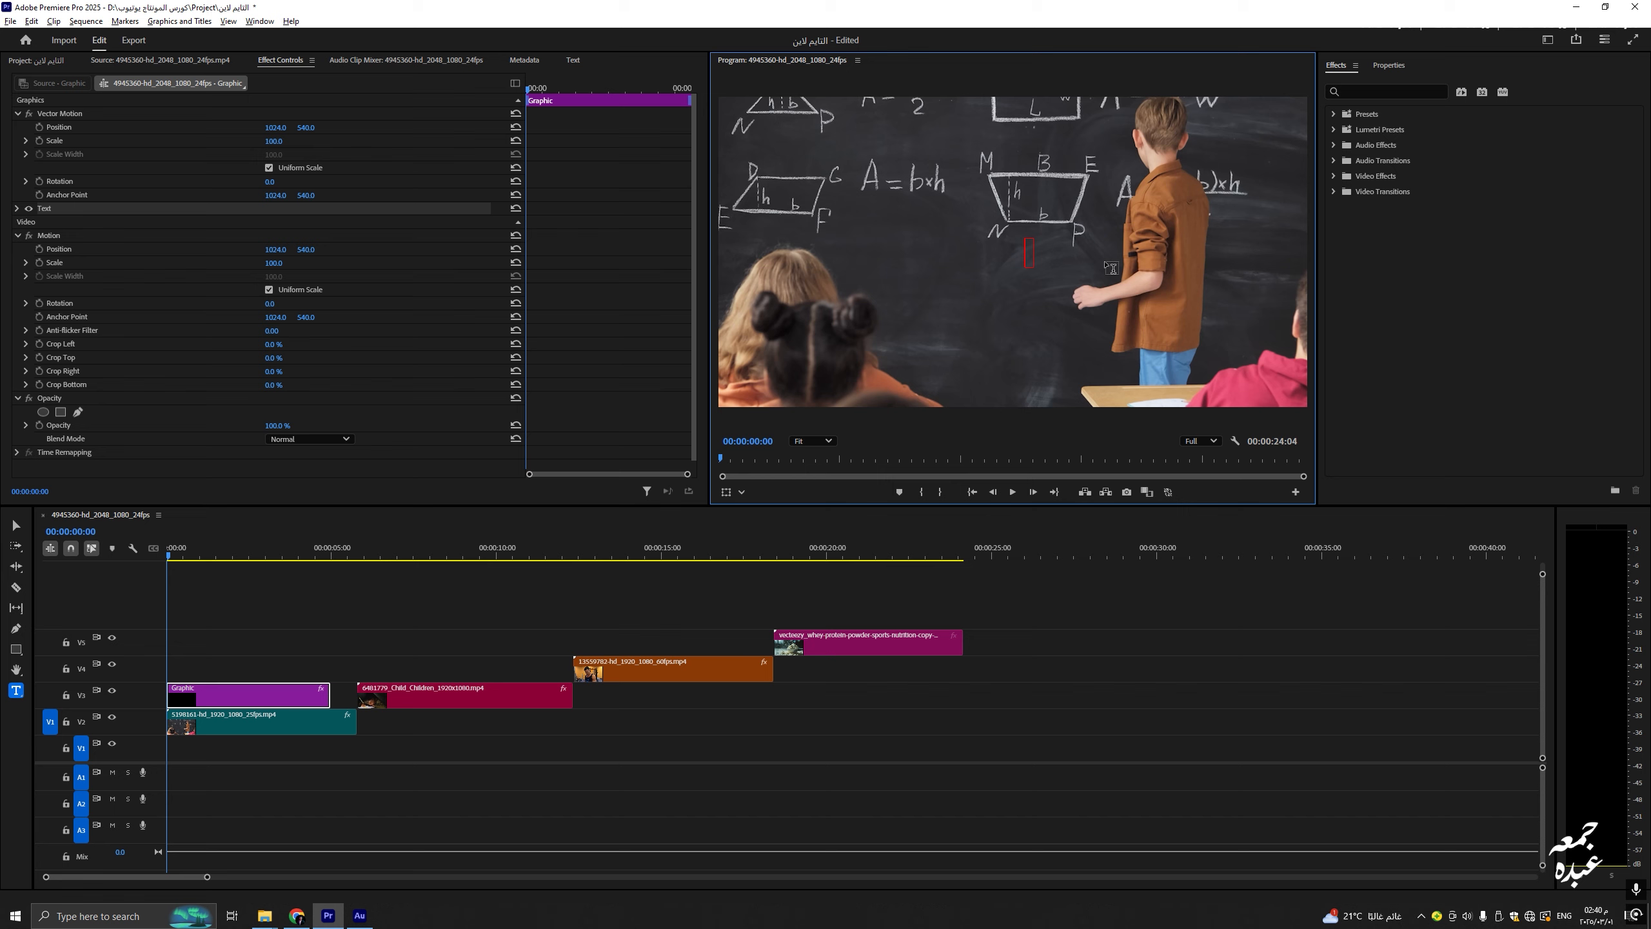
type("hg")
key("ctrl+a")
key("alt+shift")
type("العلم غذاء العقول")
Step: Extend the title graphic so it ends with the first clip
left_click(225, 700)
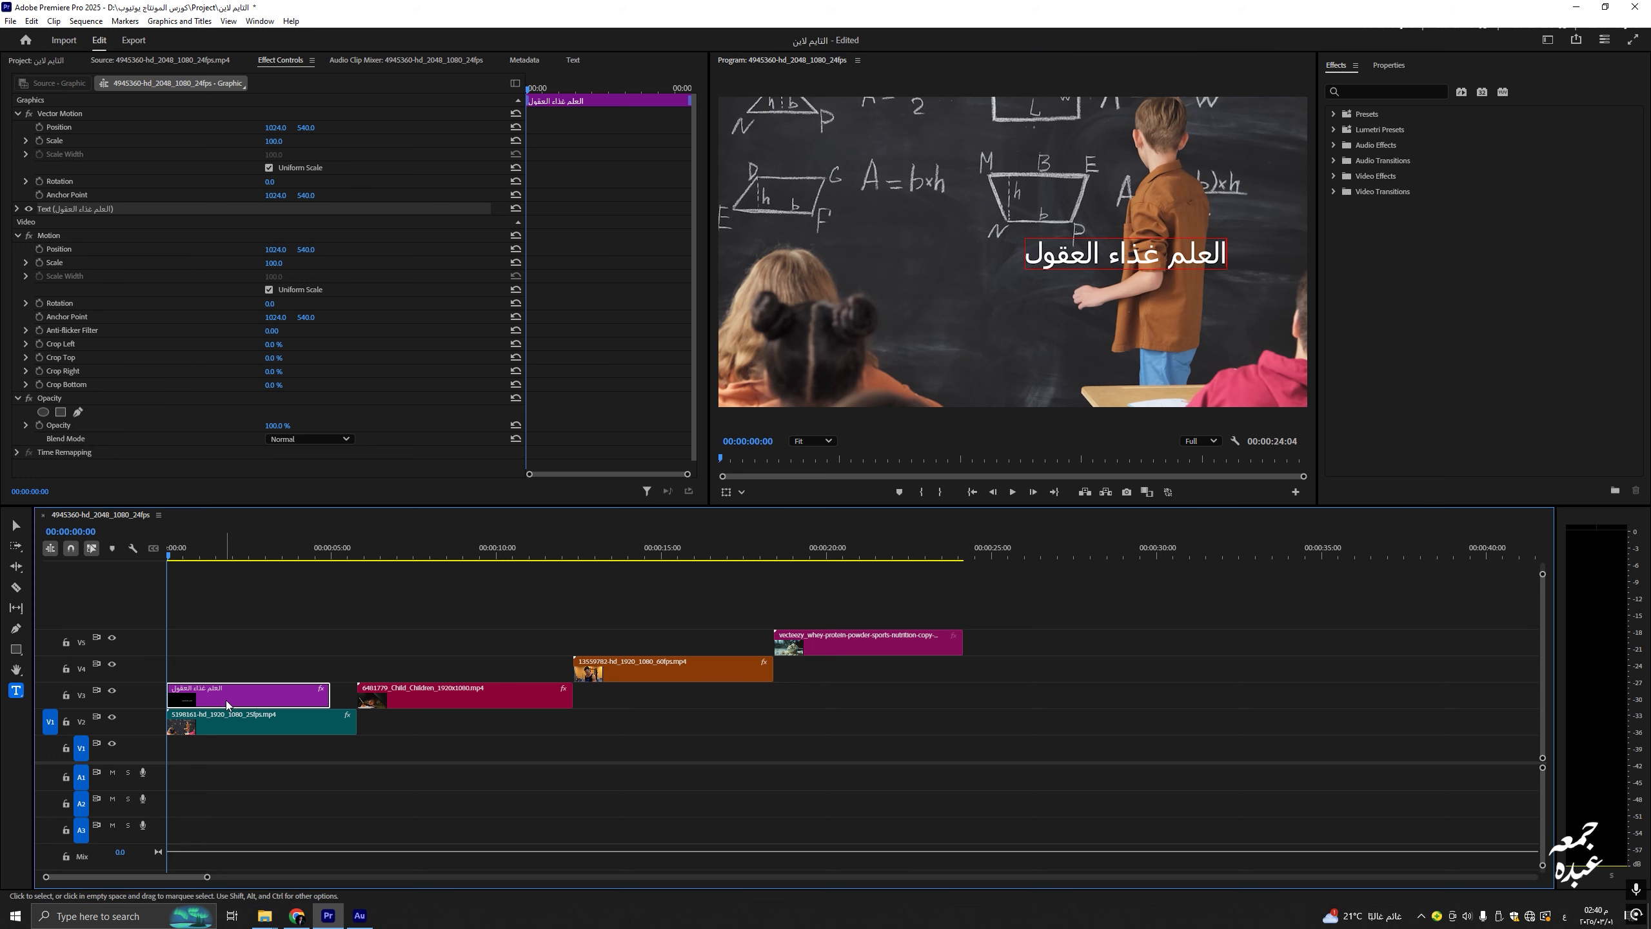
left_click_drag(330, 695, 356, 694)
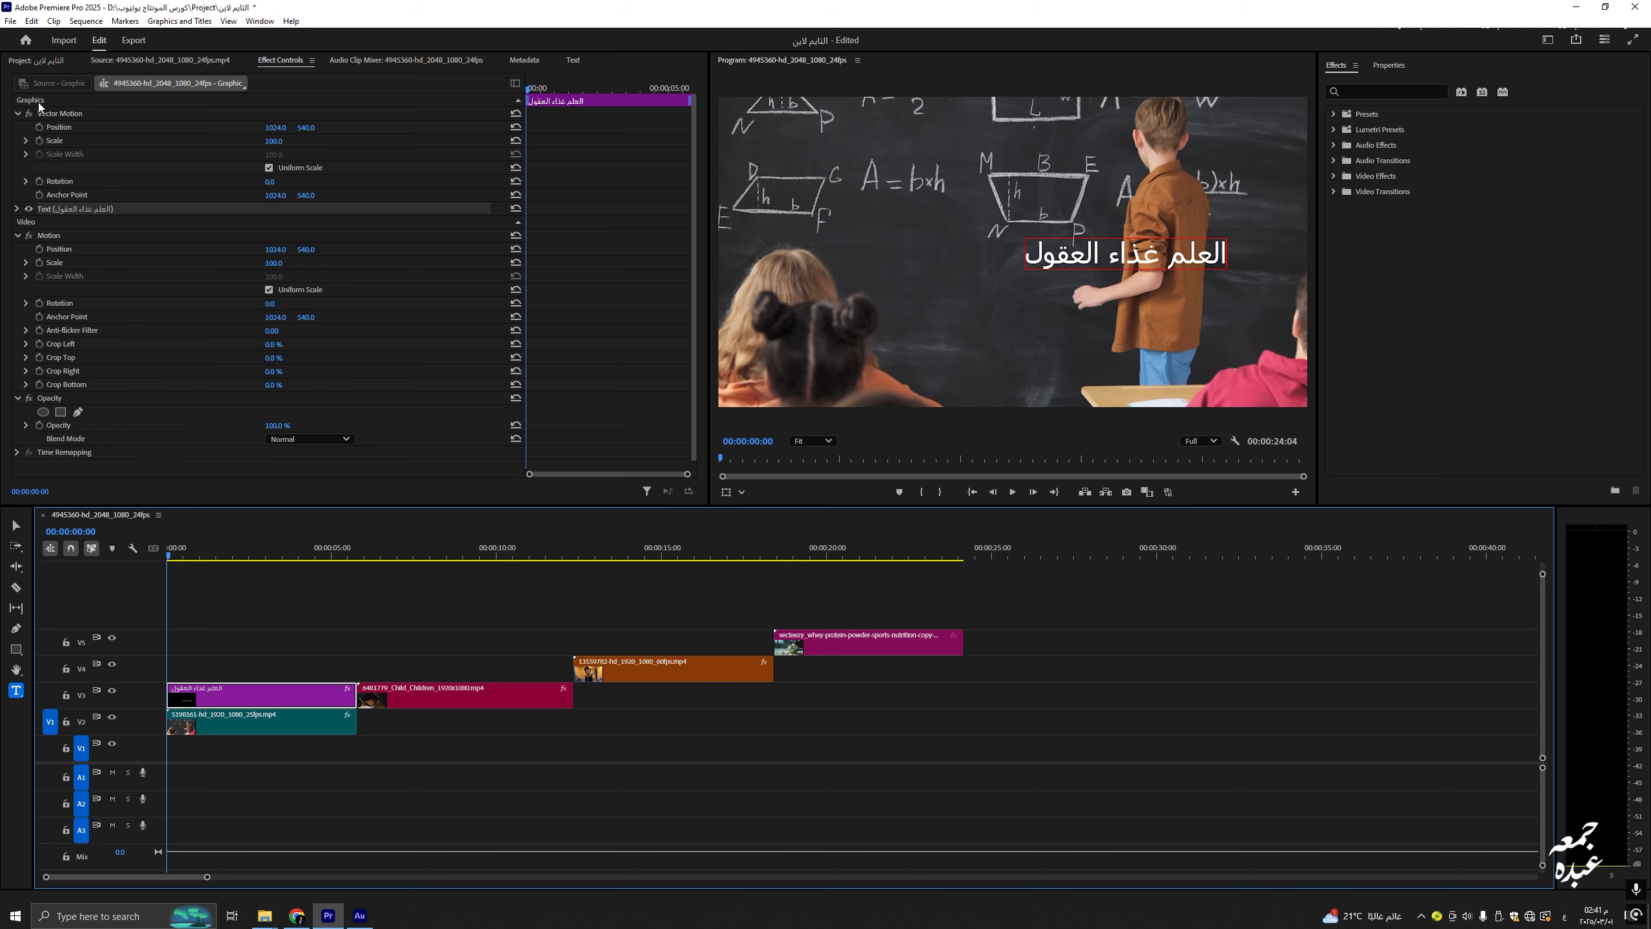
left_click(209, 715)
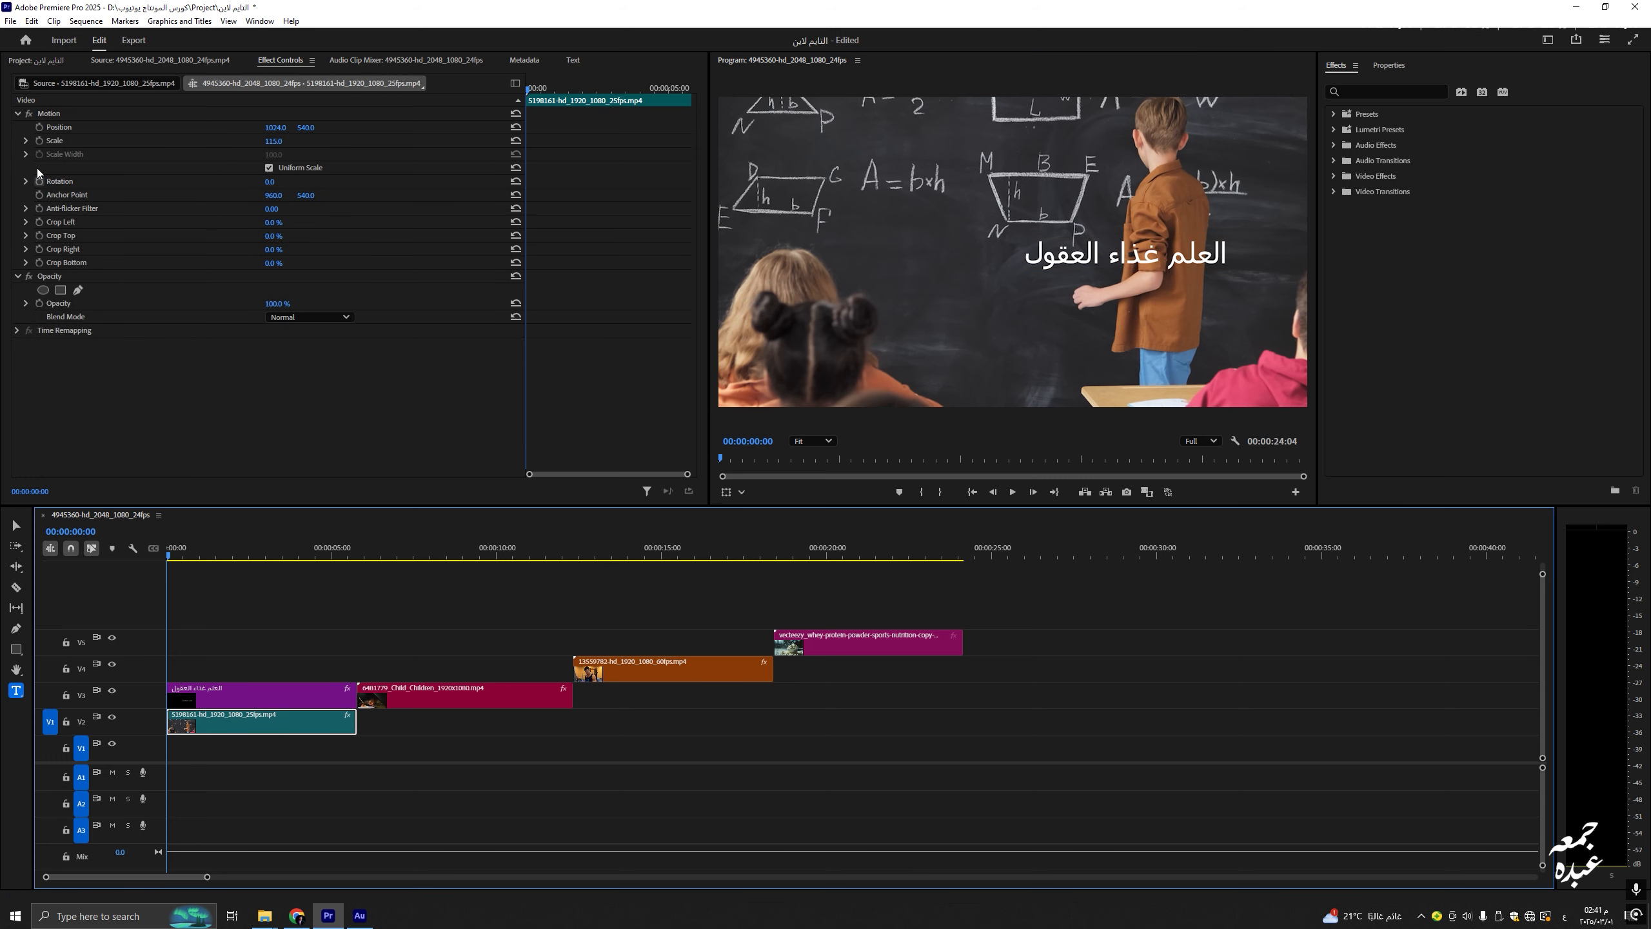
Step: Select the title clip's text layer in Effect Controls and expand its Text settings
left_click(62, 128)
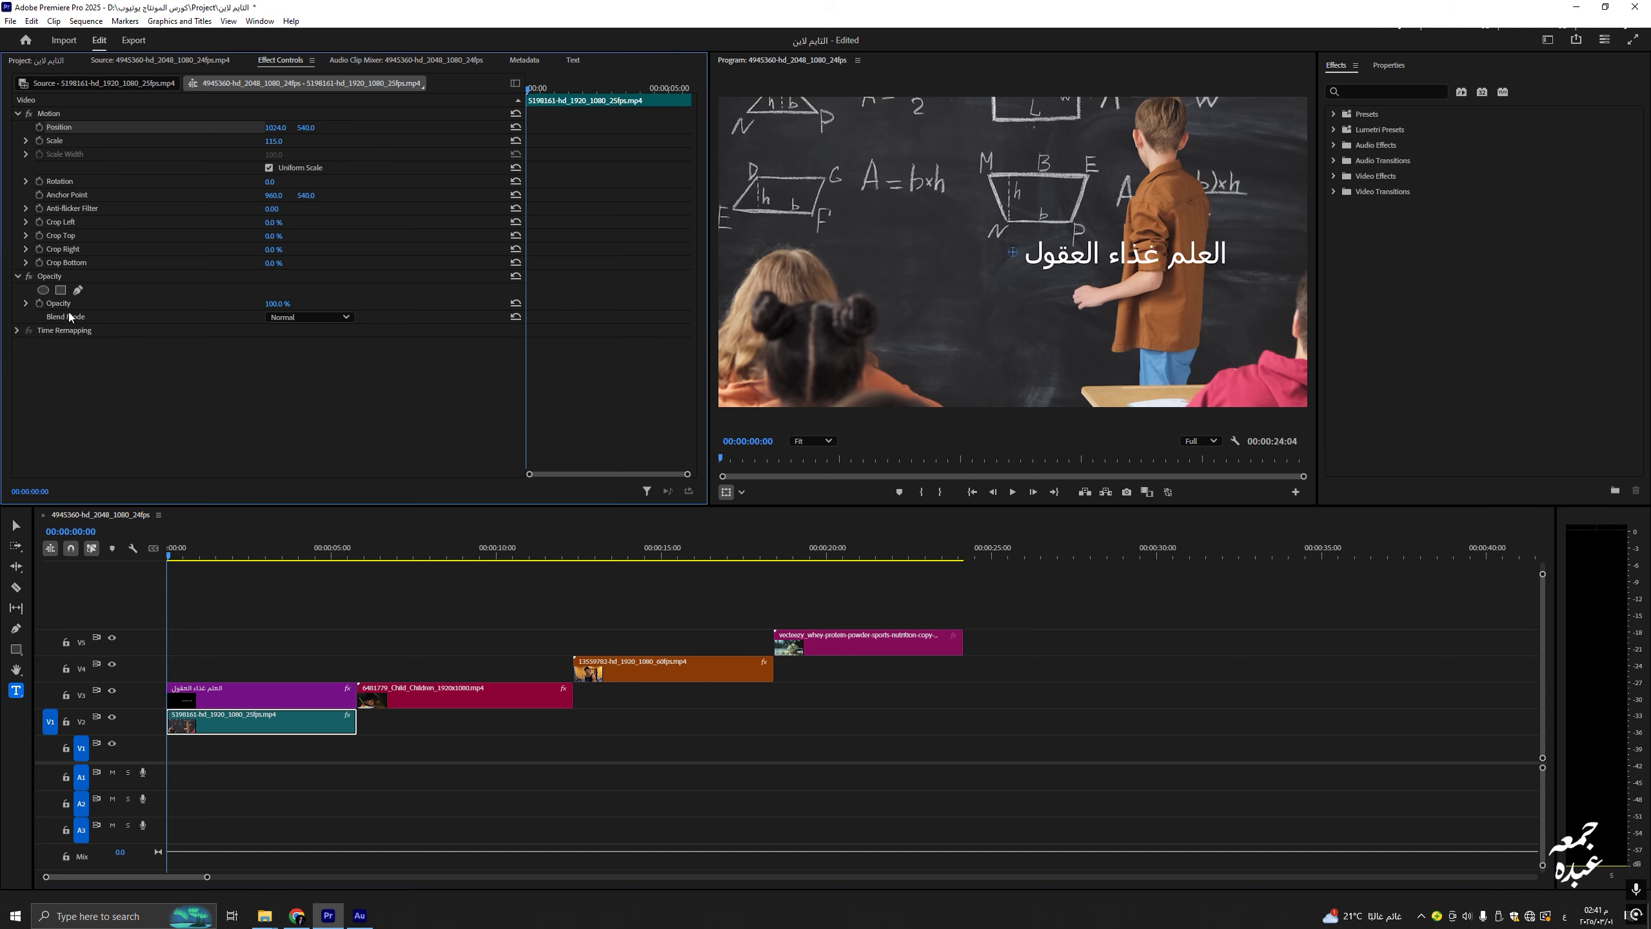
left_click(218, 692)
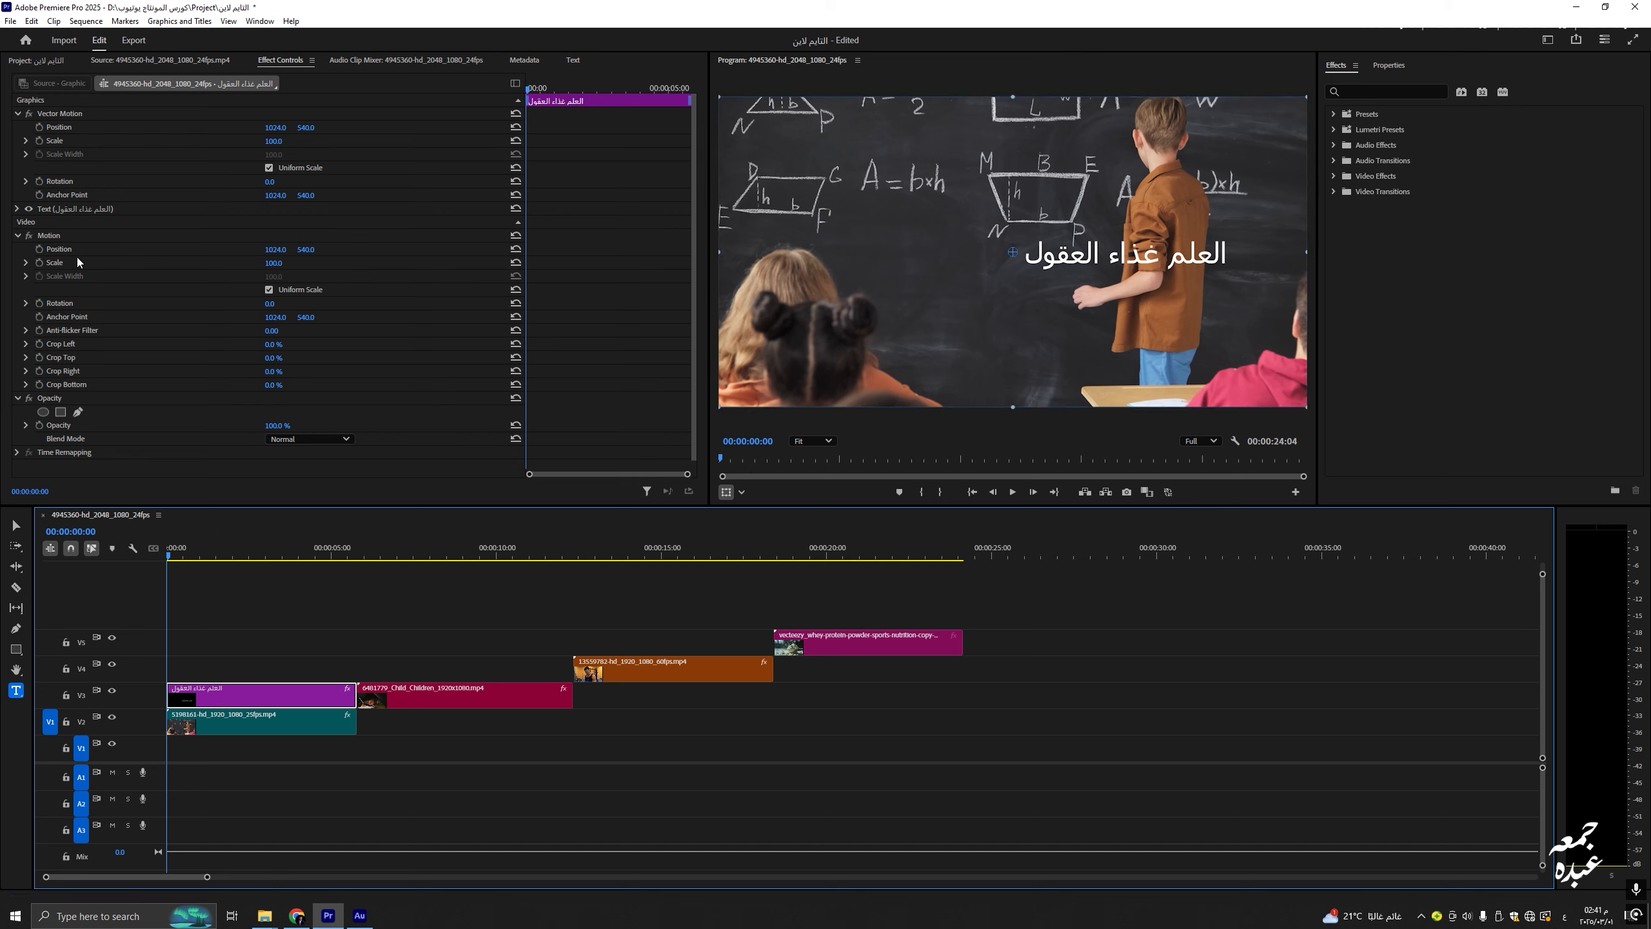
left_click(86, 209)
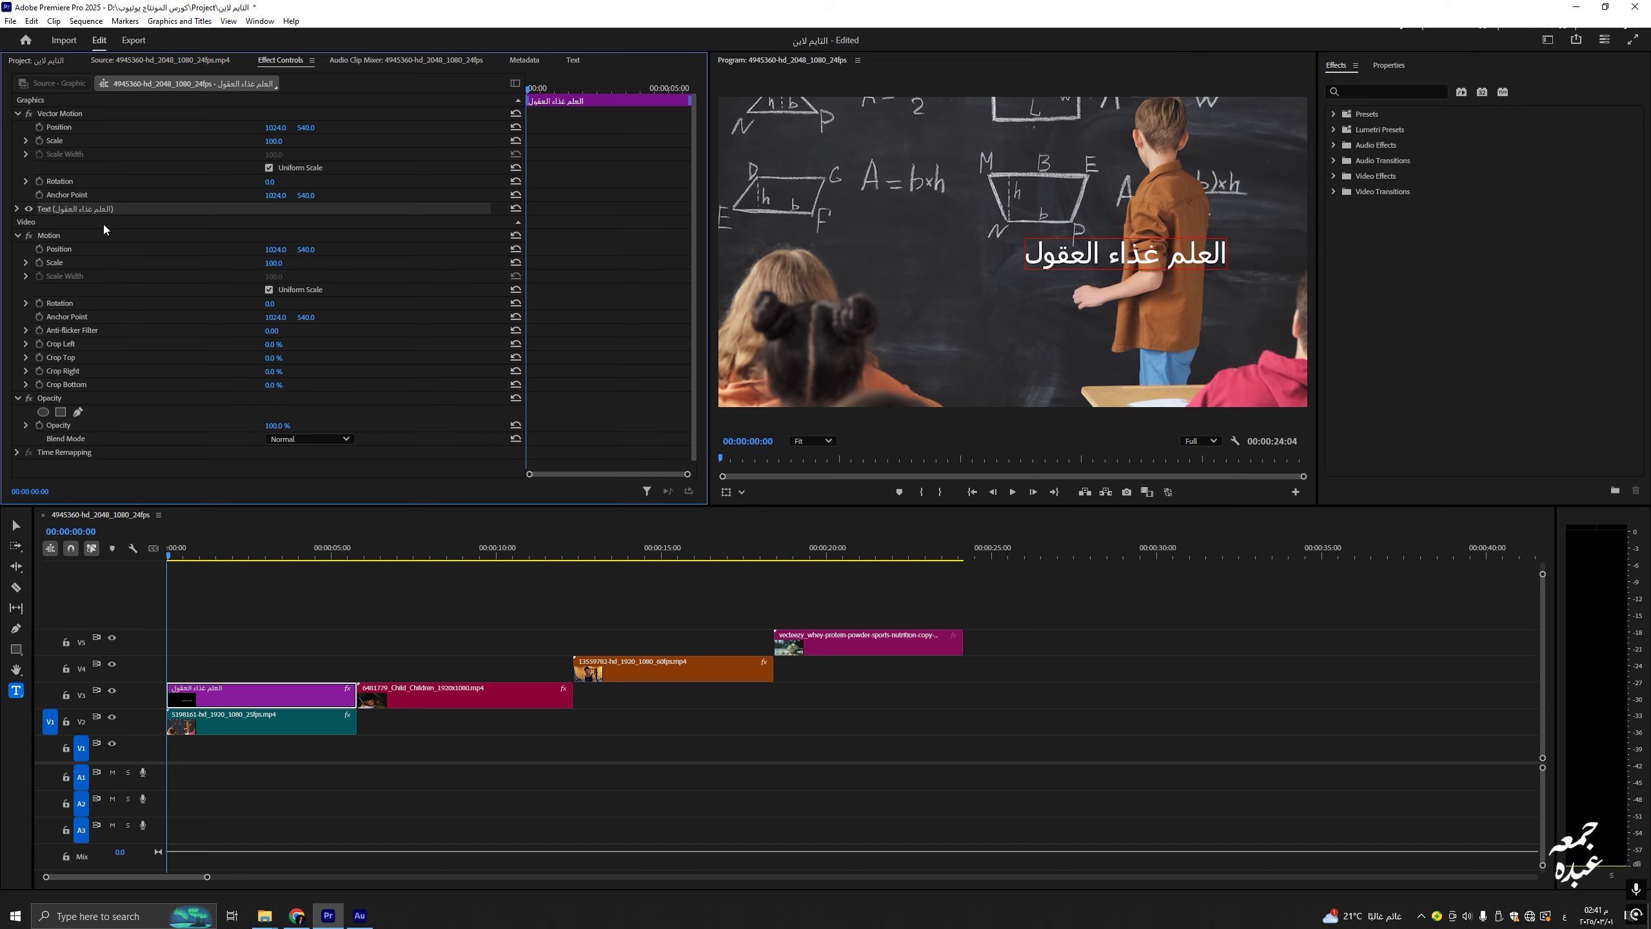
left_click(73, 127)
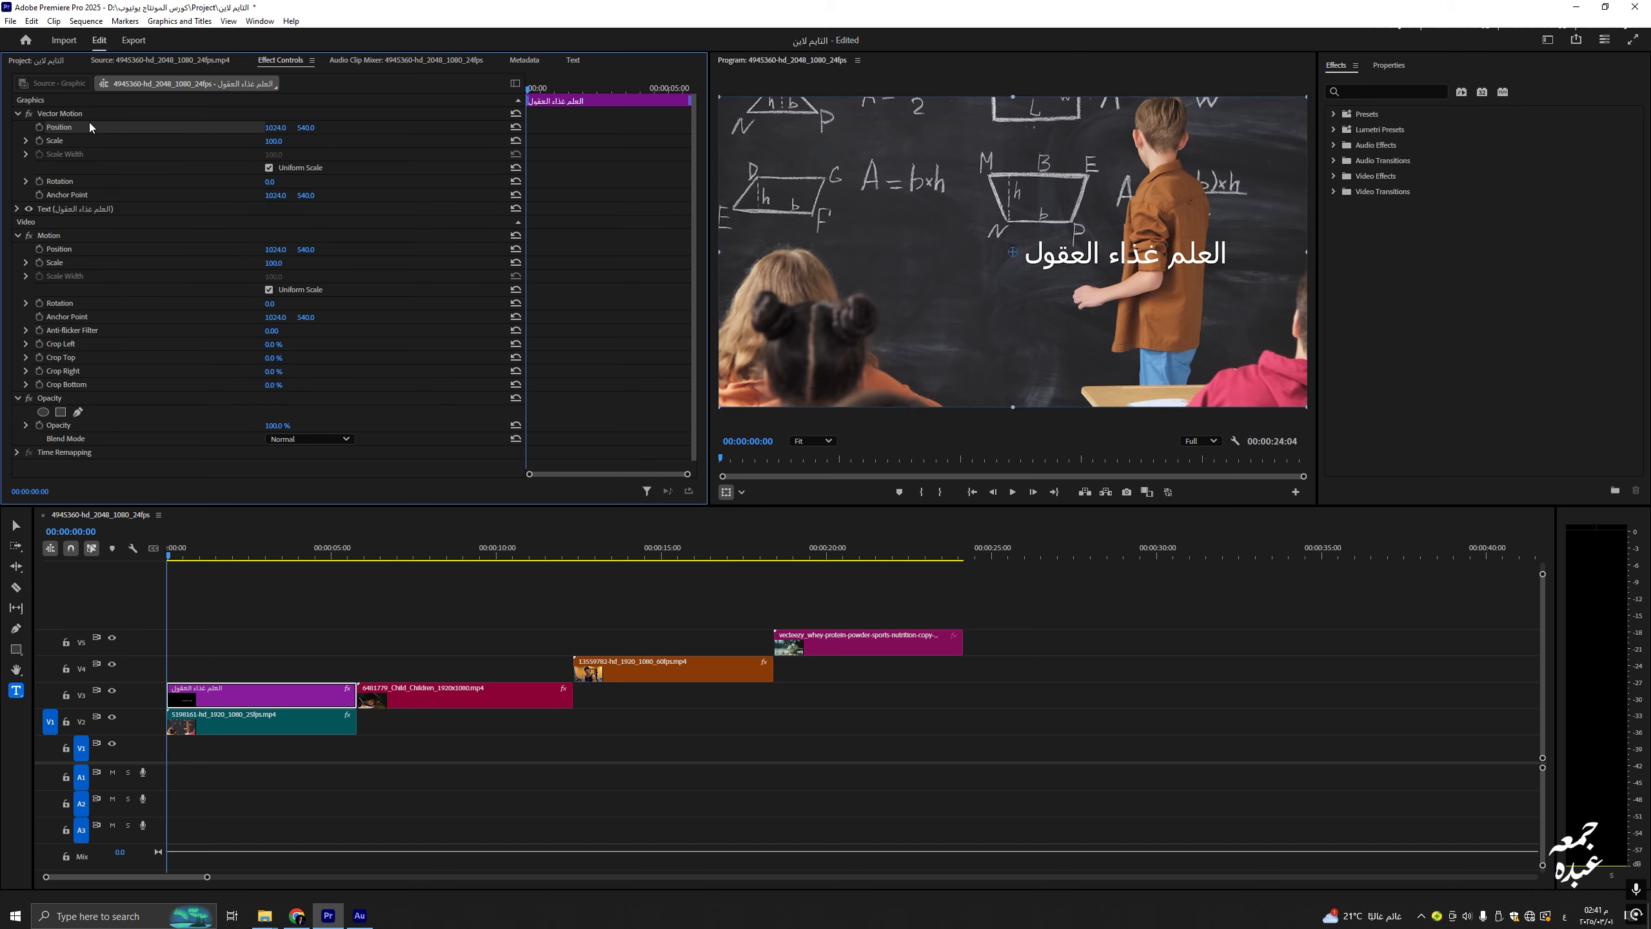
left_click(70, 144)
left_click(74, 180)
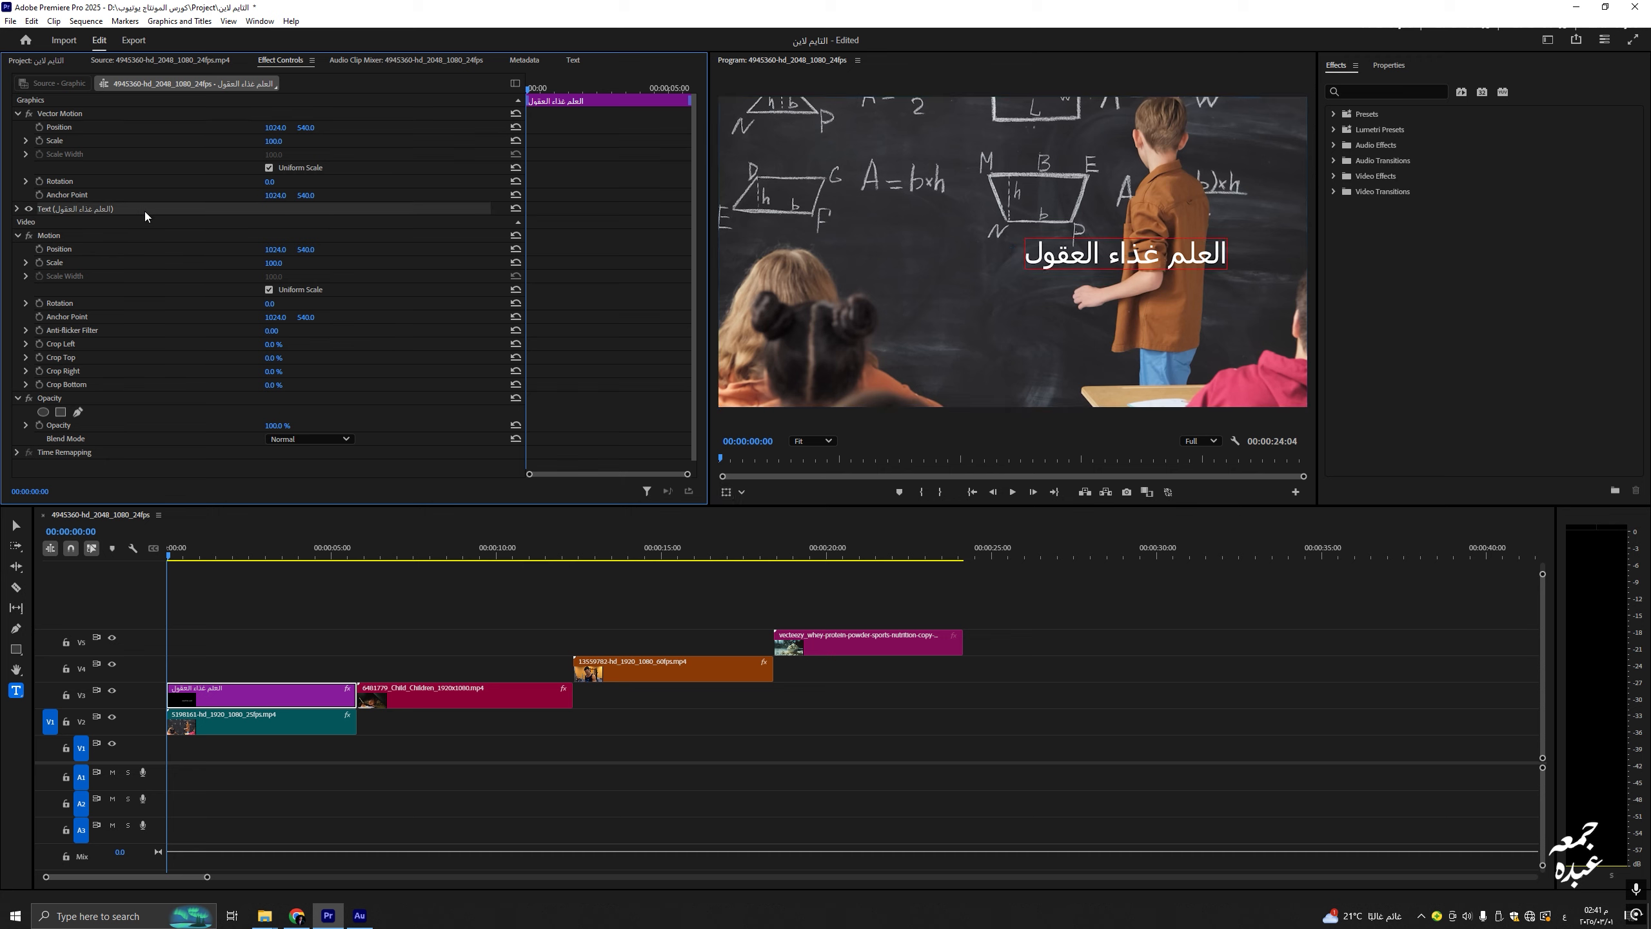
left_click(32, 102)
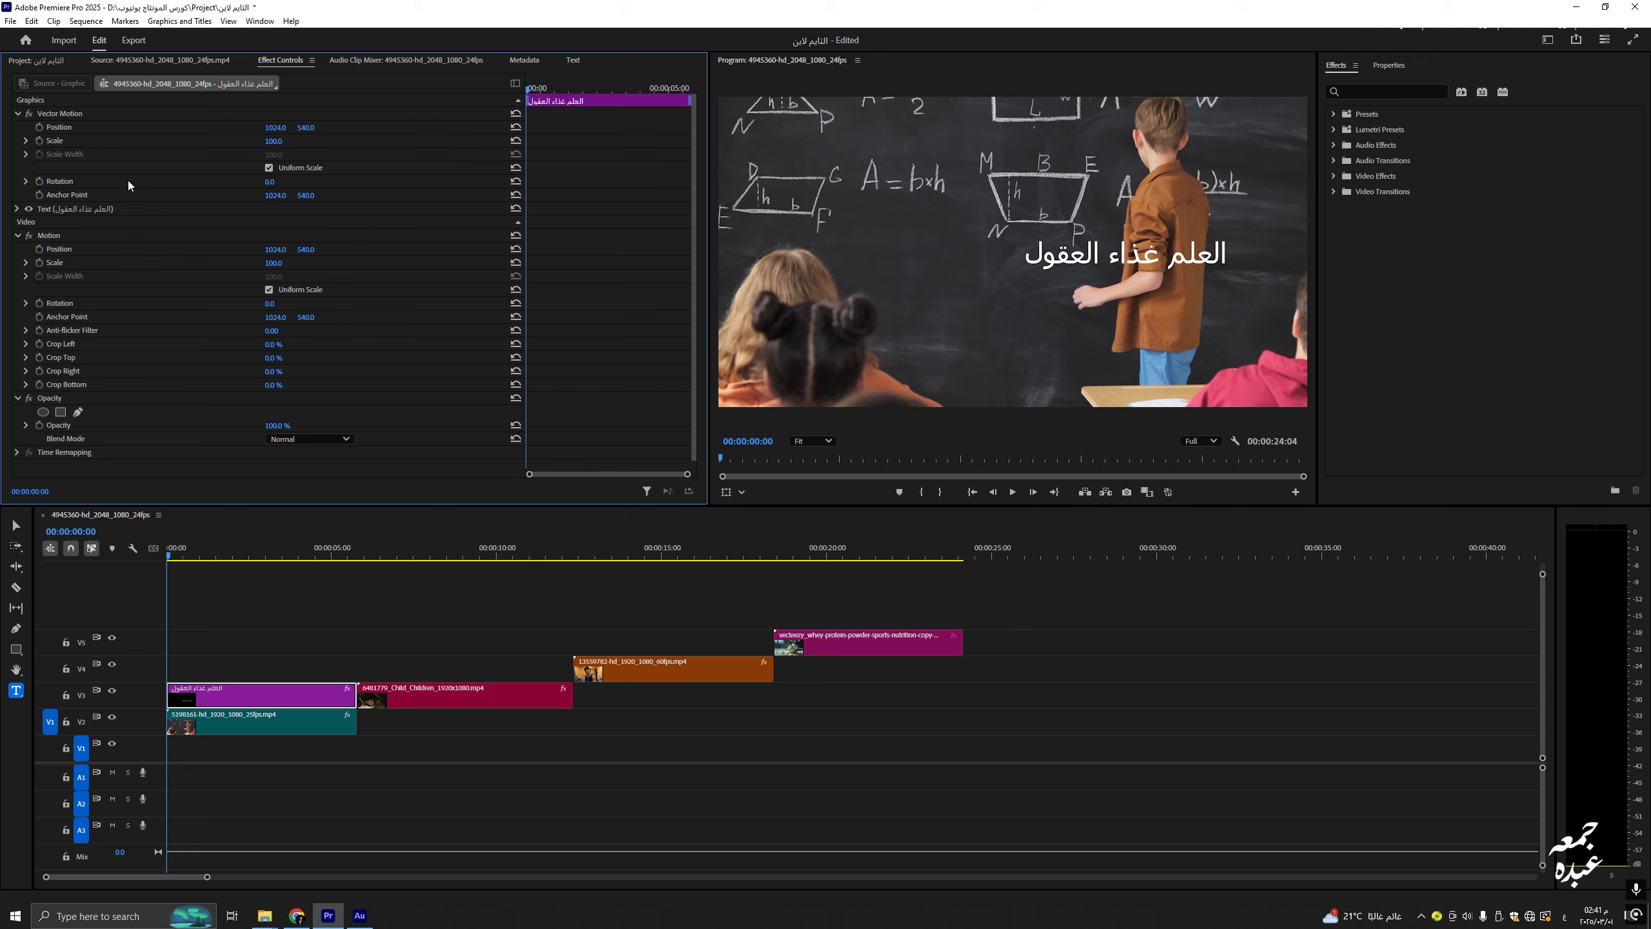
left_click(60, 210)
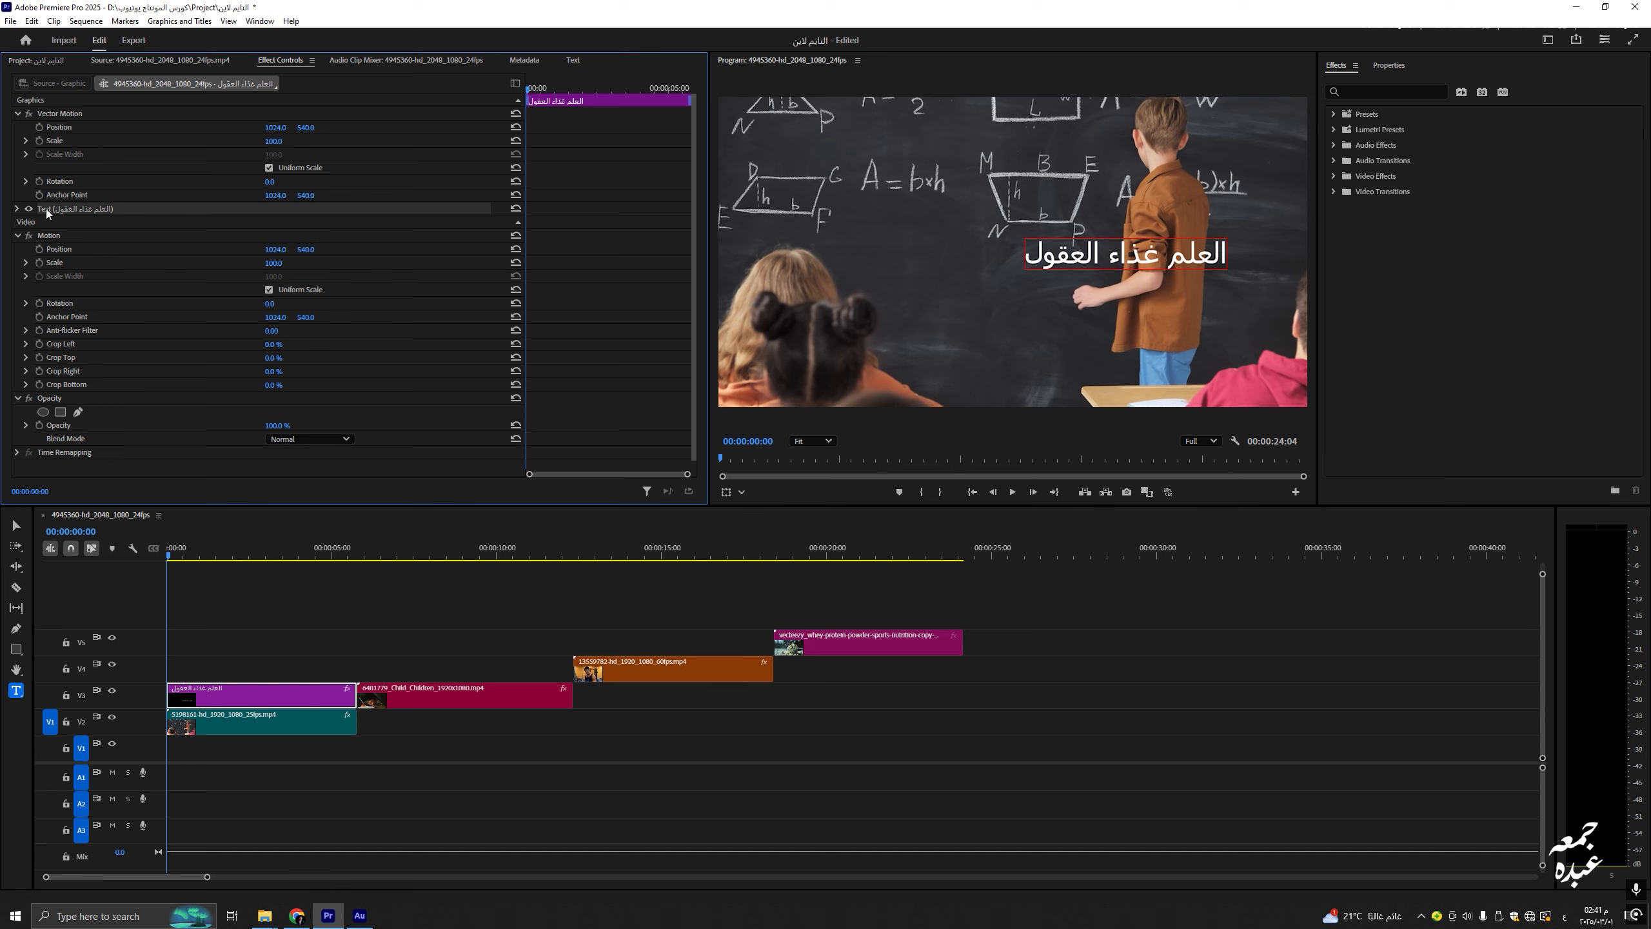
left_click(16, 209)
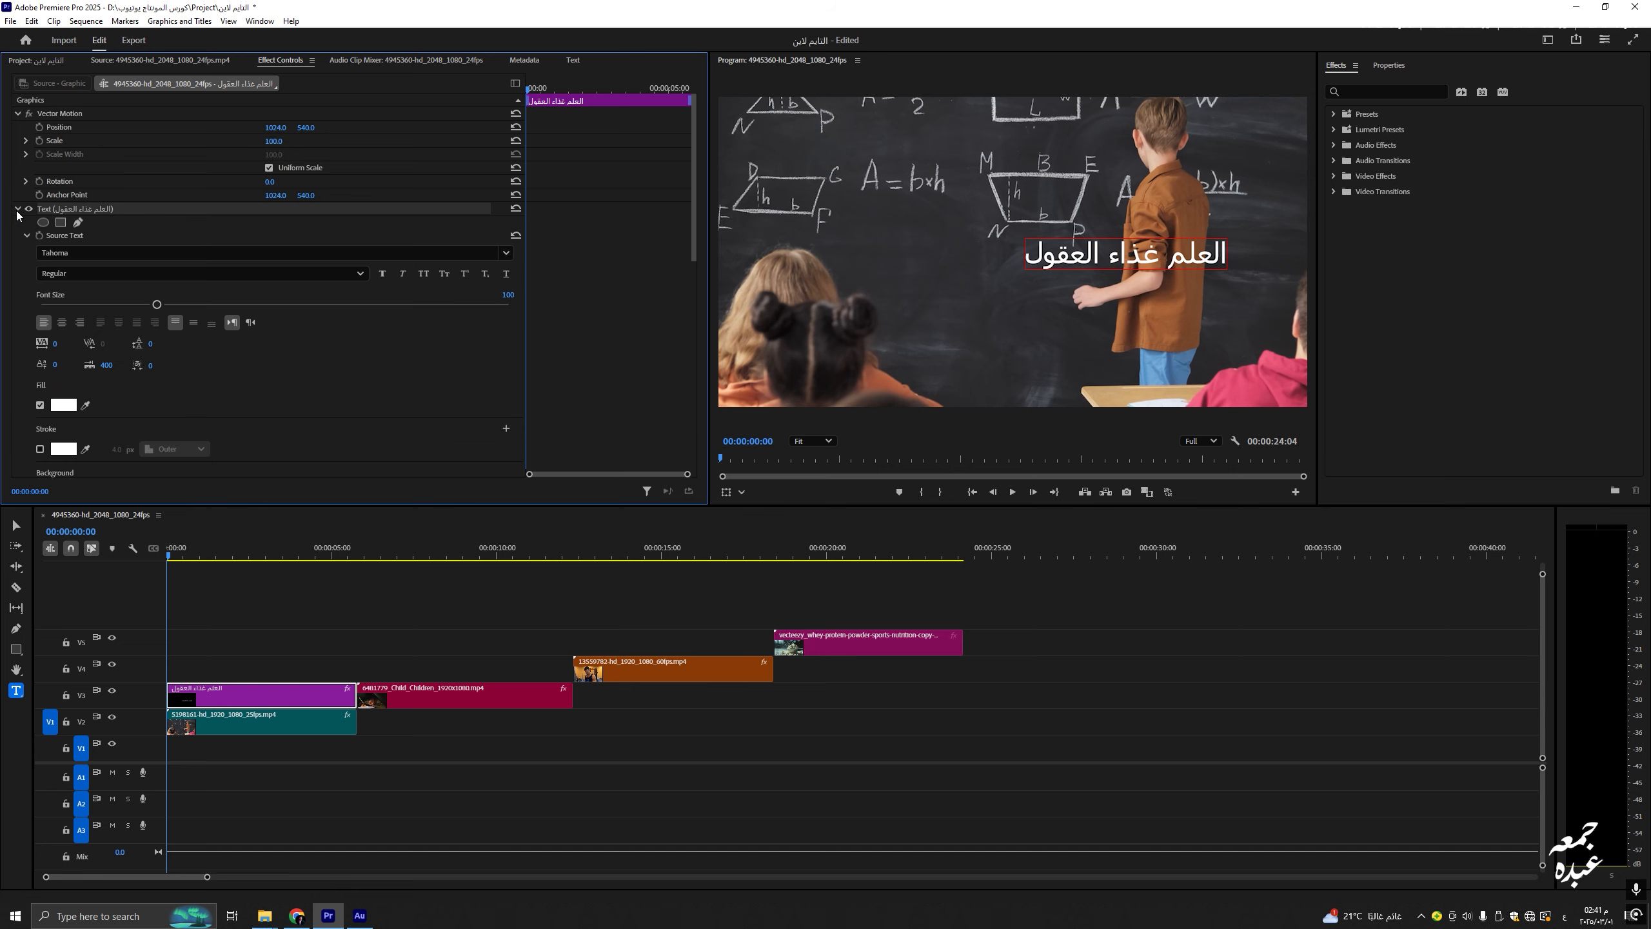
Step: Preview Arabic fonts such as Microsoft Uighur, Nahdi and OoredooArabic, then apply TheSans
left_click(146, 252)
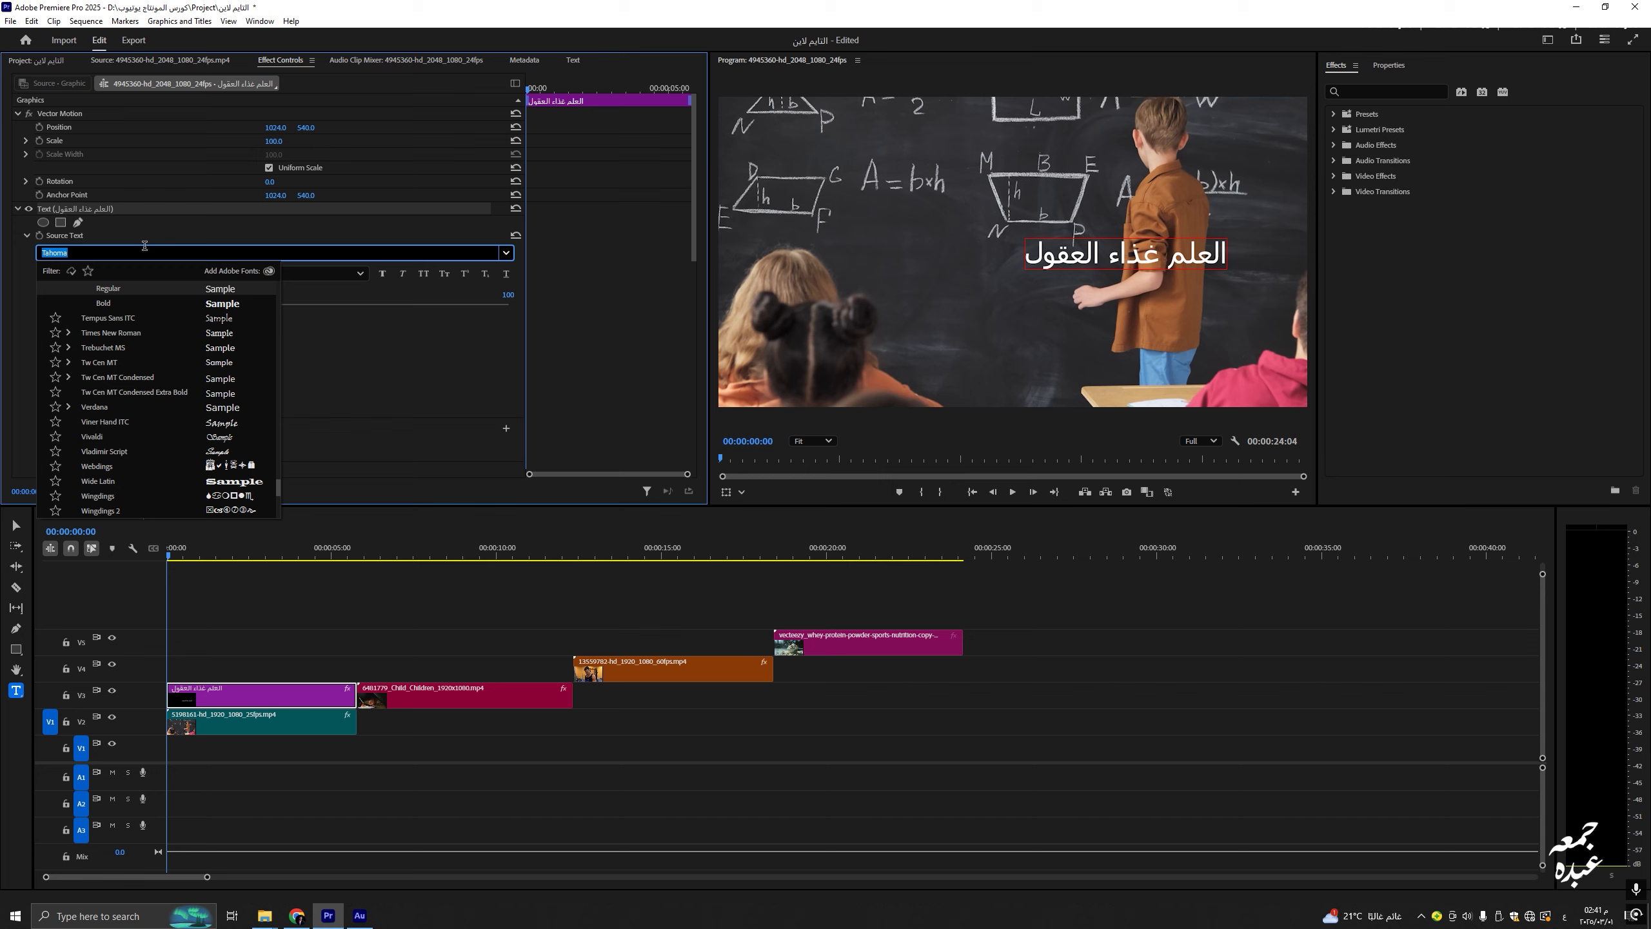
scroll(144, 246, "up", 10)
scroll(144, 246, "up", 10)
key("Up")
key("Down")
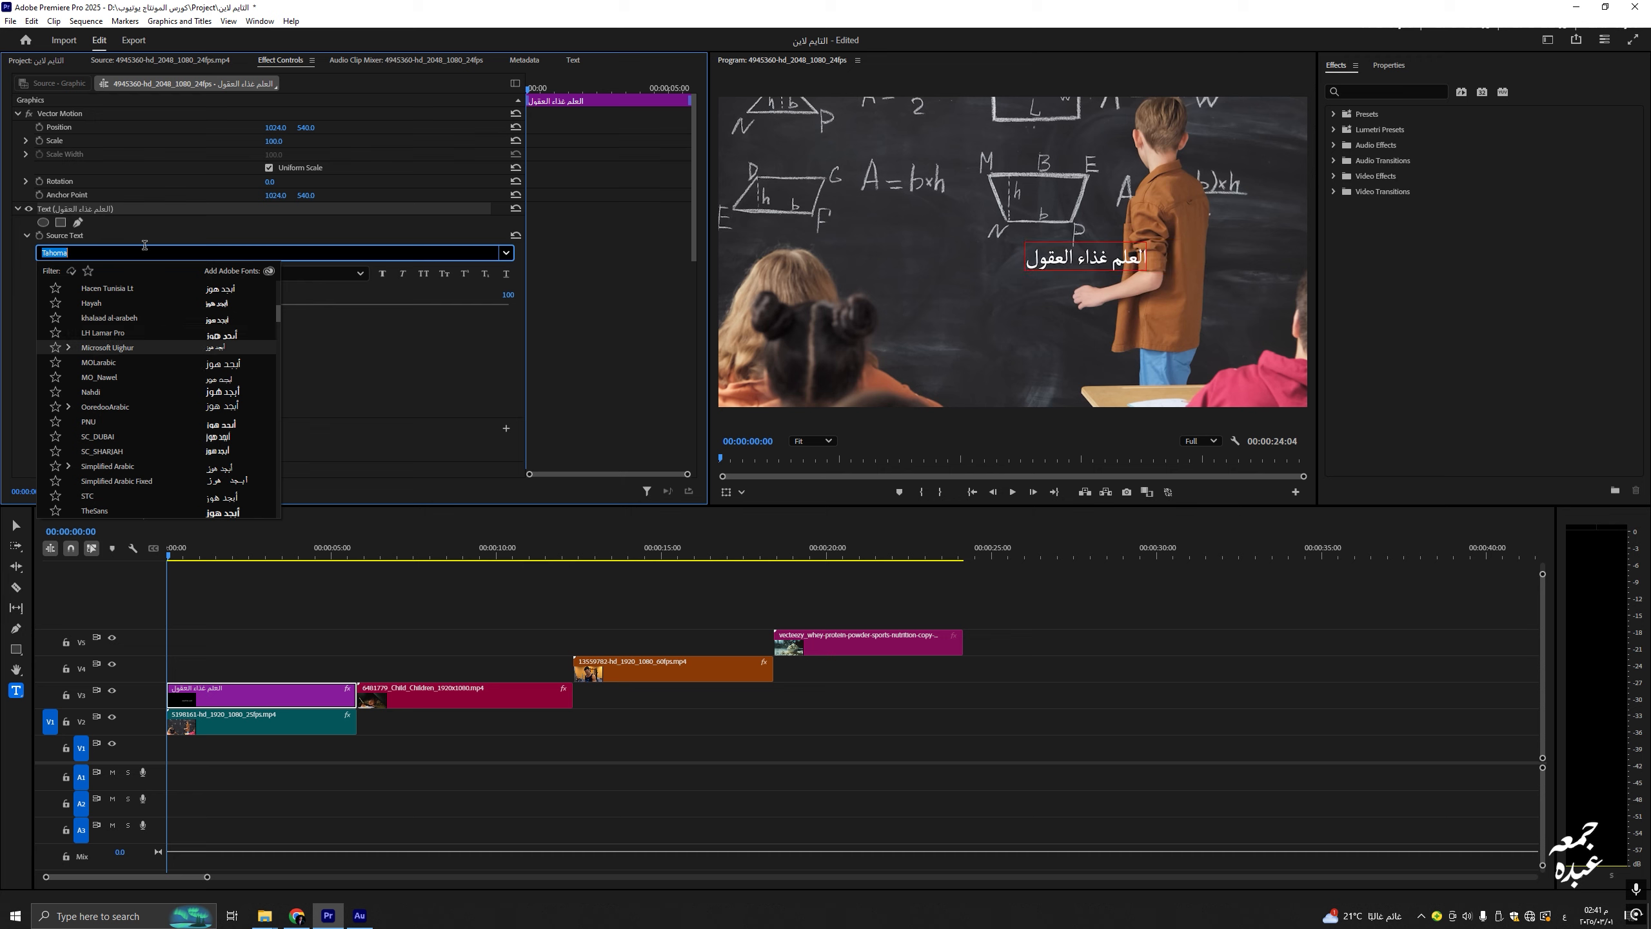
key("Down")
key("Down")
key("Down")
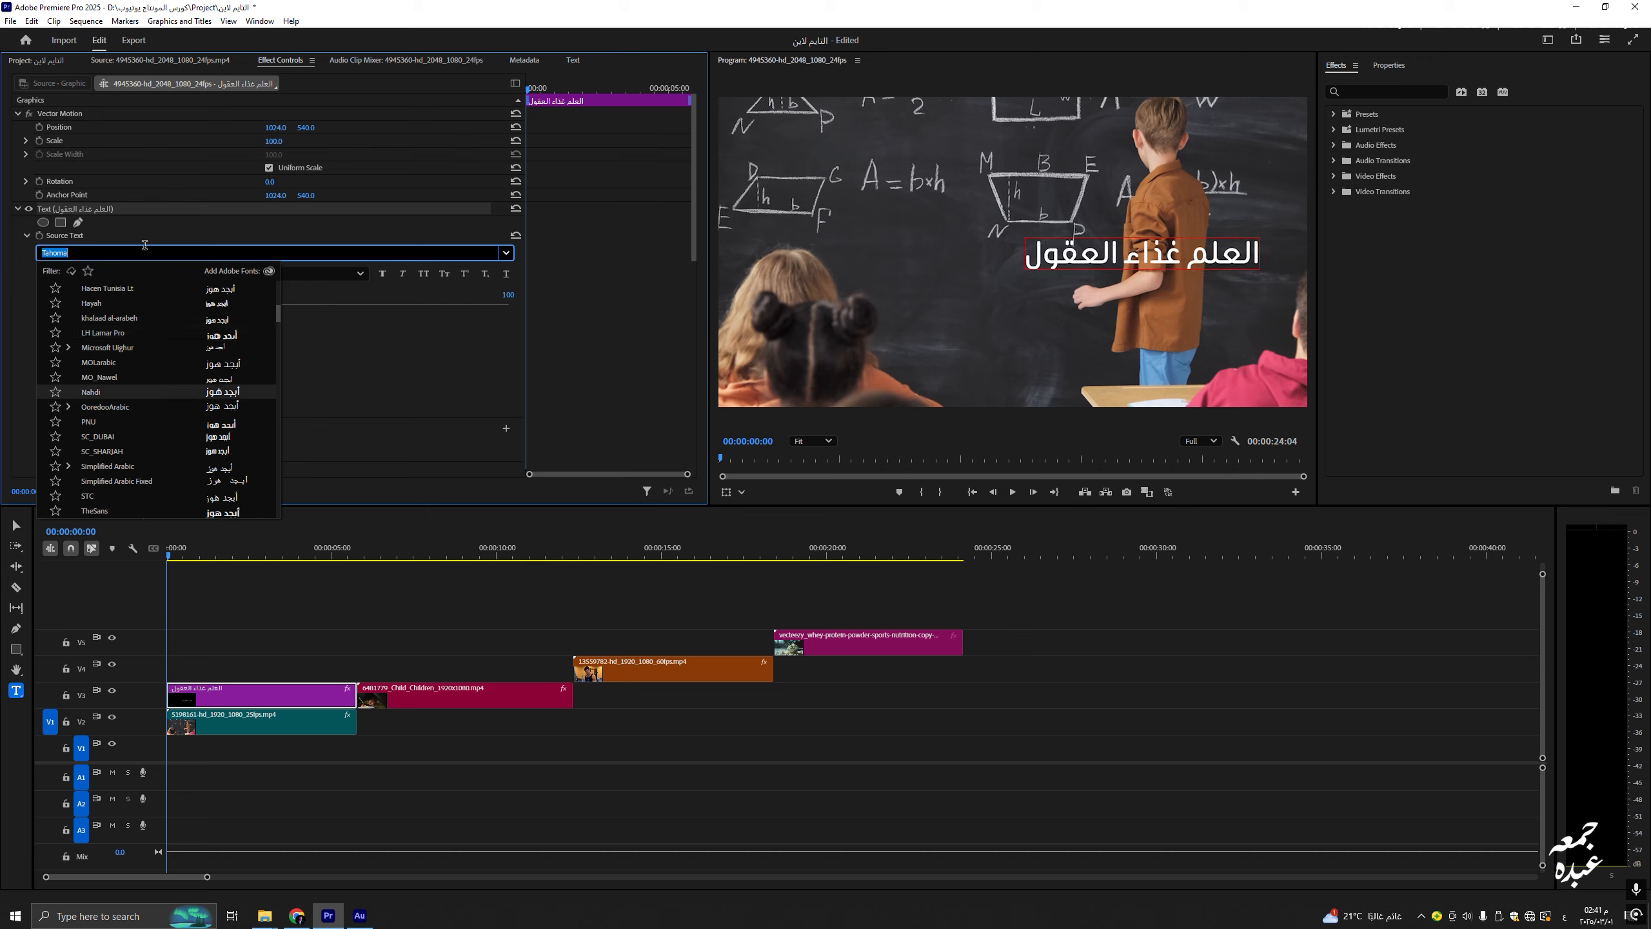
key("Down")
left_click(147, 511)
left_click(218, 667)
Step: Reselect the title and bring up the font style list to choose Bold
triple_click(1118, 250)
left_click(197, 699)
left_click(100, 247)
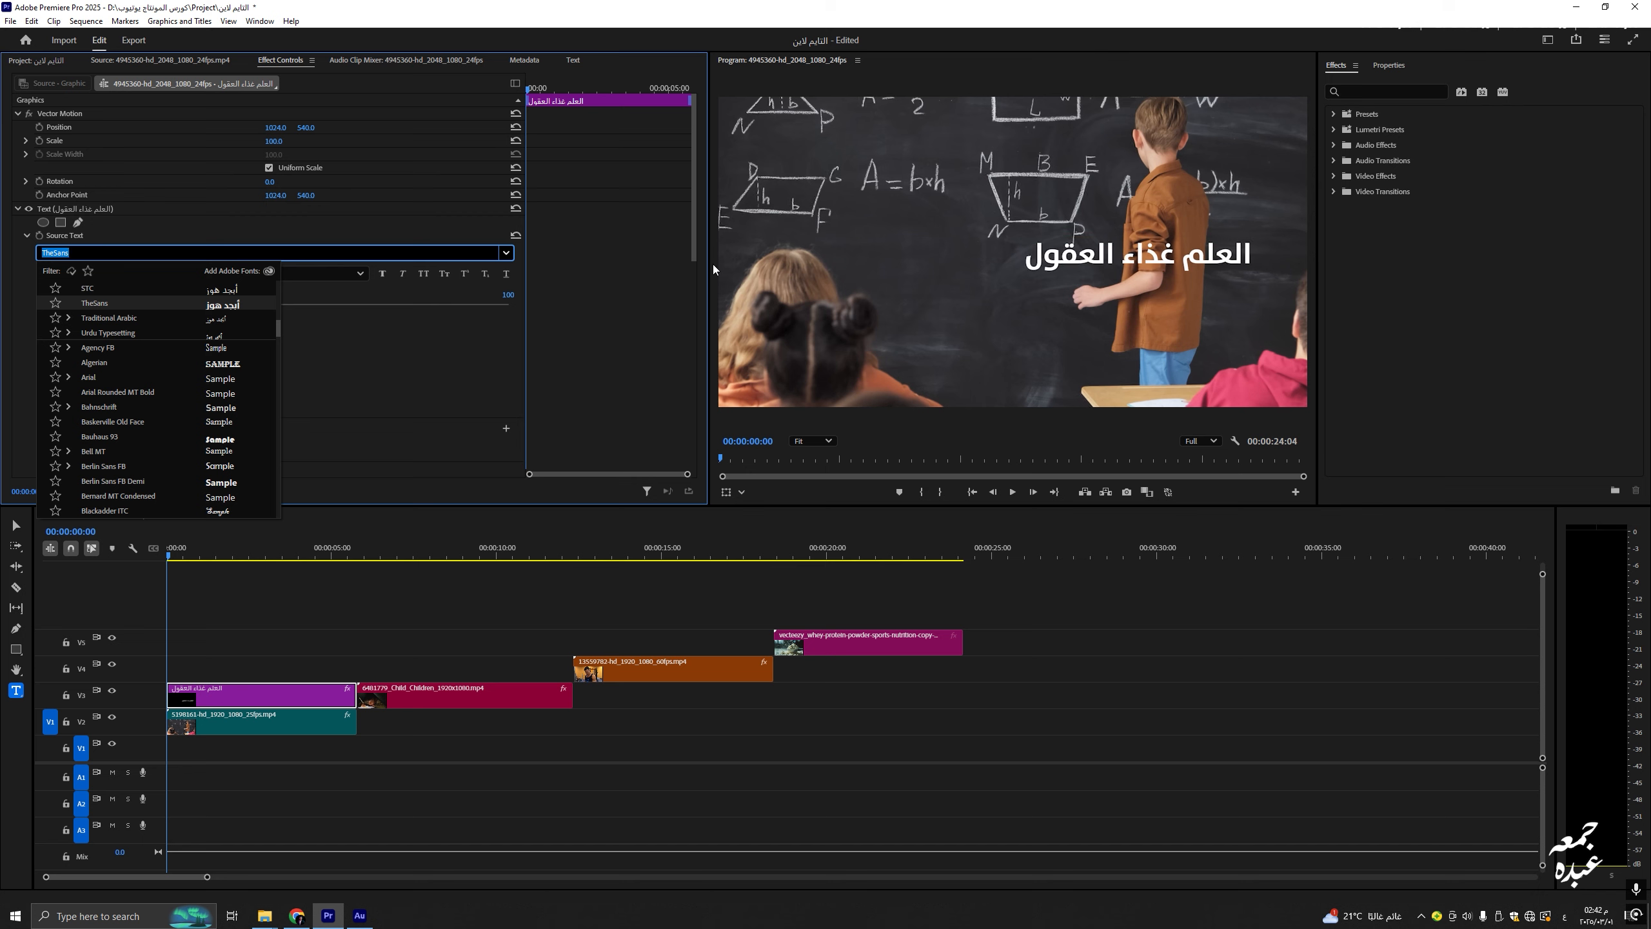
left_click(214, 232)
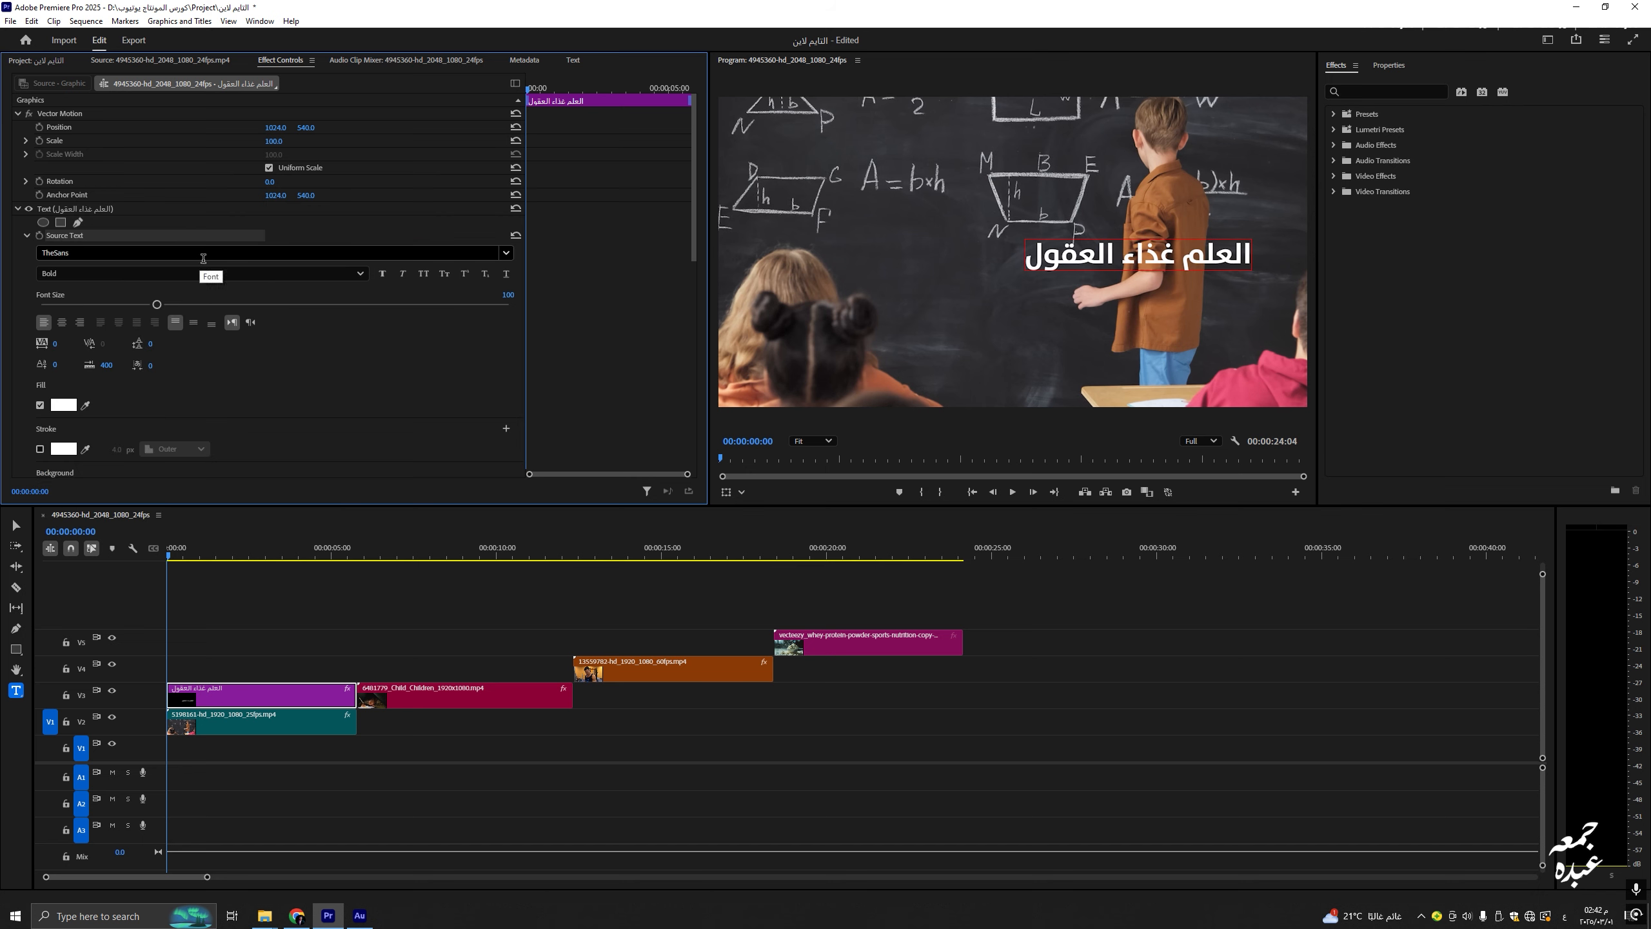
left_click(274, 274)
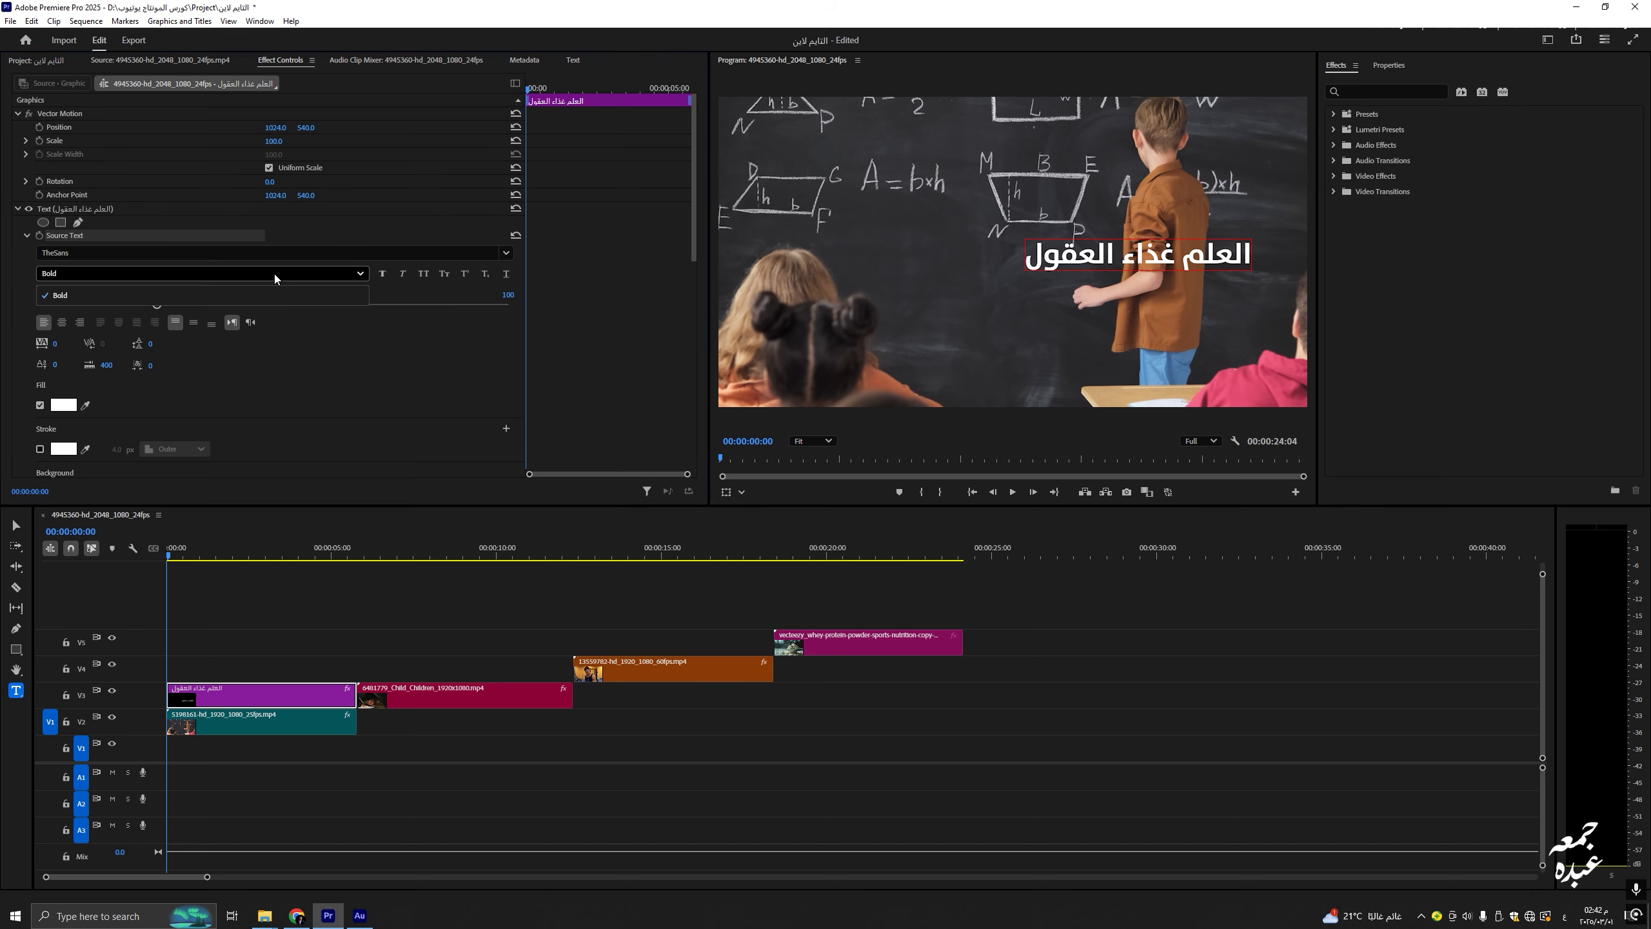
left_click(96, 271)
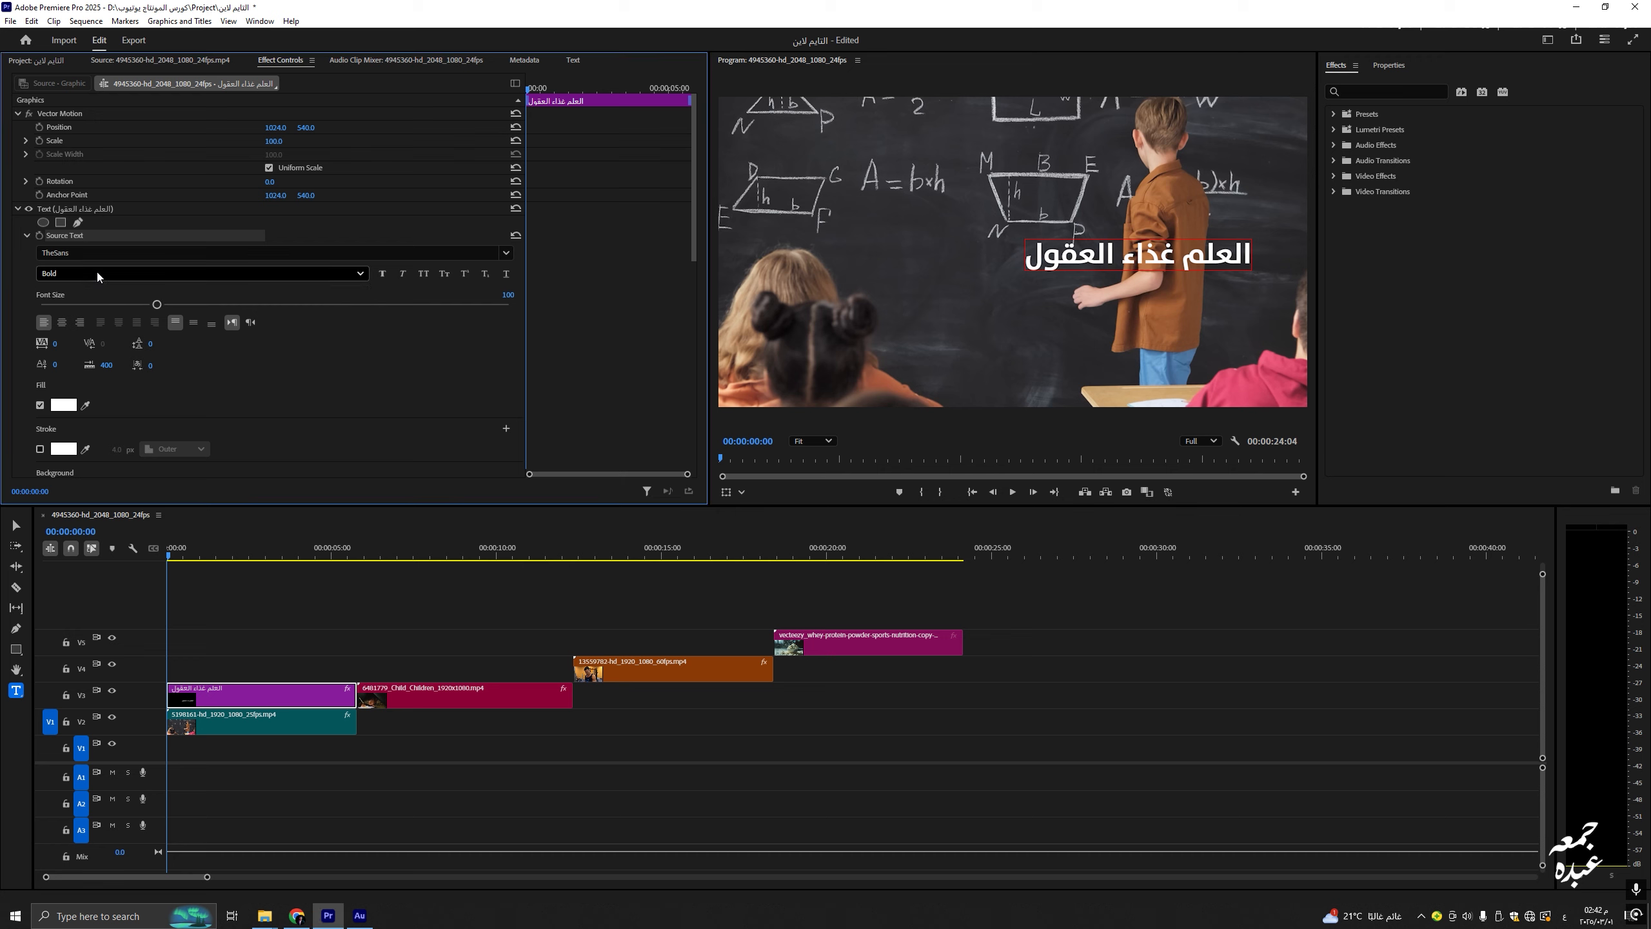
left_click(383, 274)
left_click(383, 274)
left_click(383, 274)
left_click(383, 274)
left_click(403, 274)
left_click(403, 274)
left_click(403, 274)
left_click(403, 274)
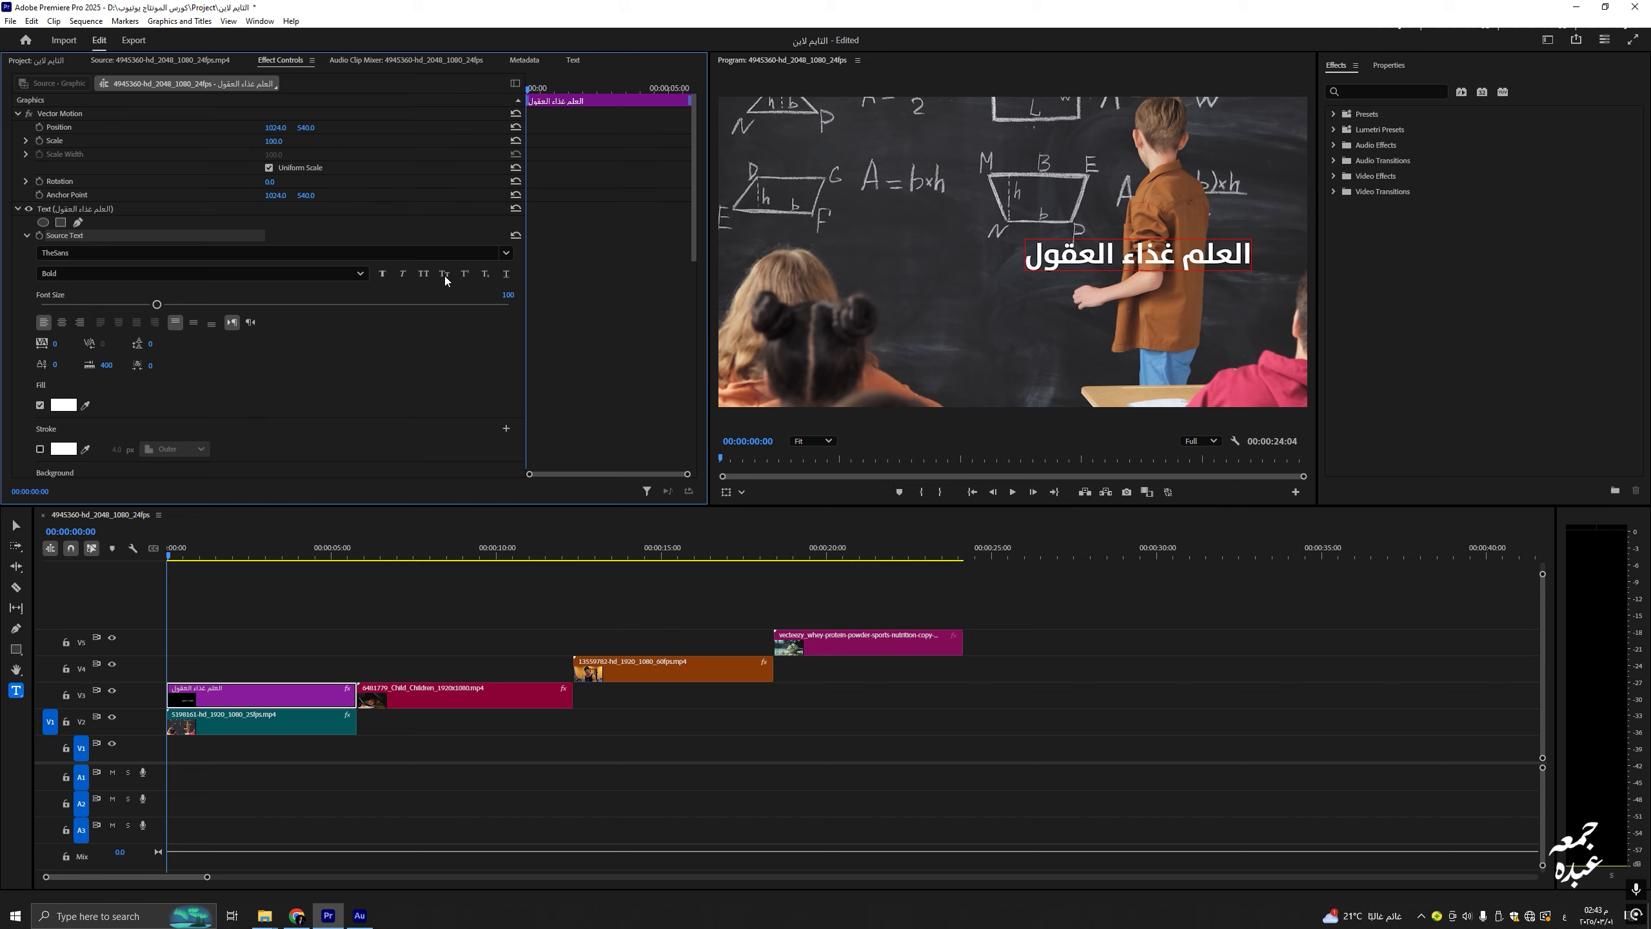
left_click(464, 277)
left_click(462, 274)
left_click(485, 275)
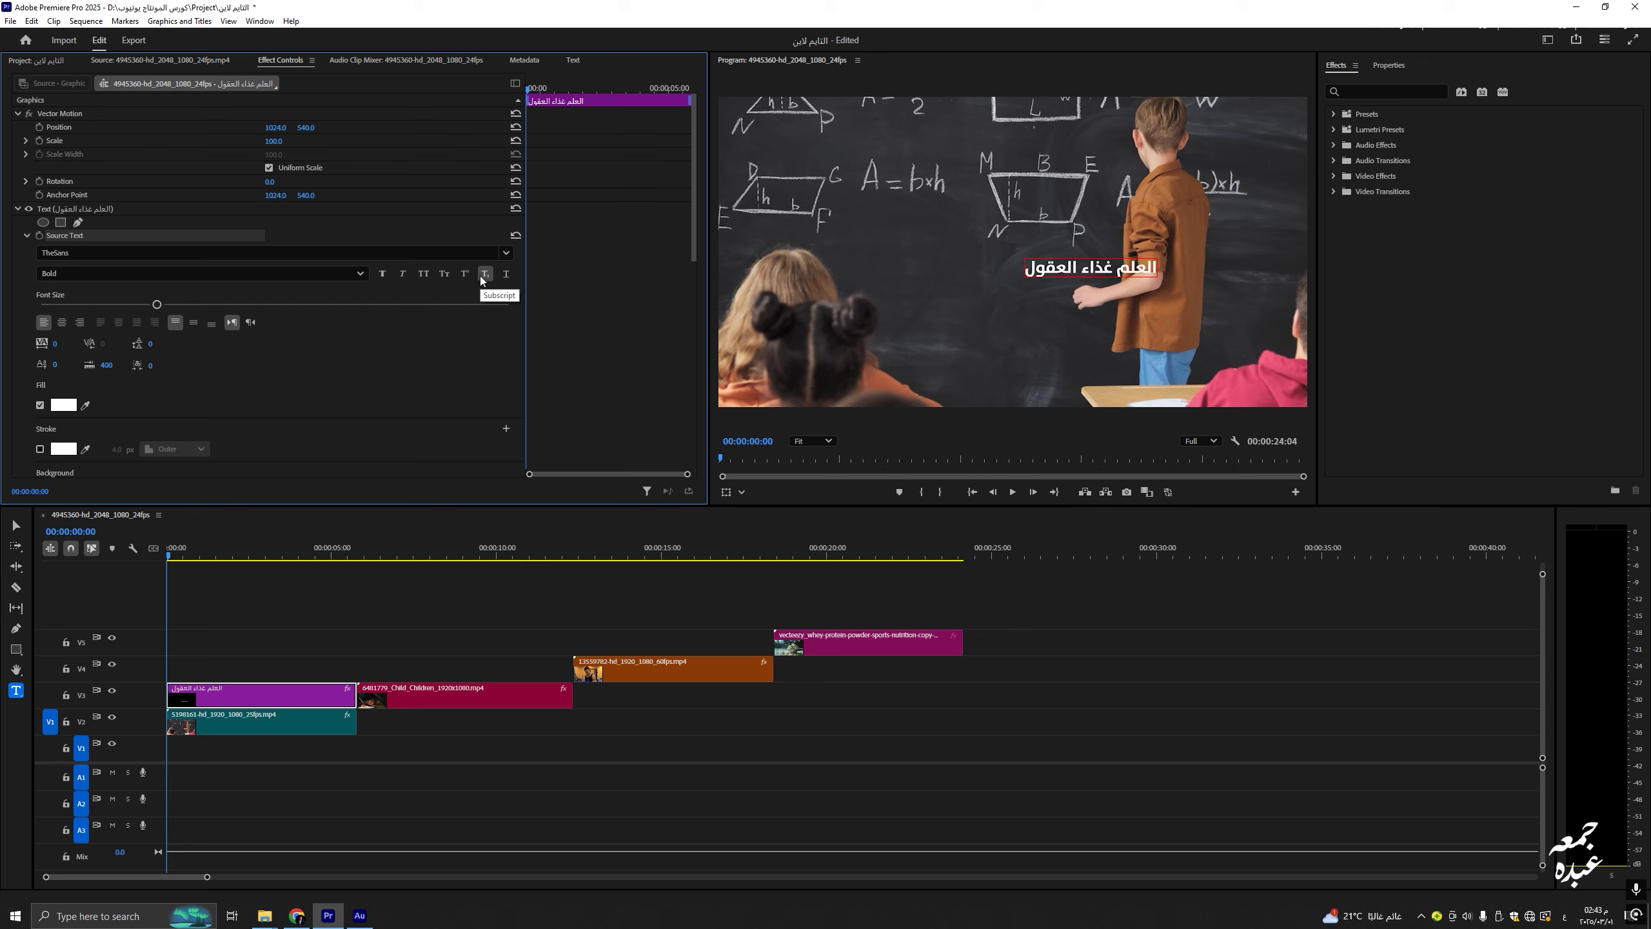
left_click(484, 274)
left_click(505, 275)
left_click(507, 275)
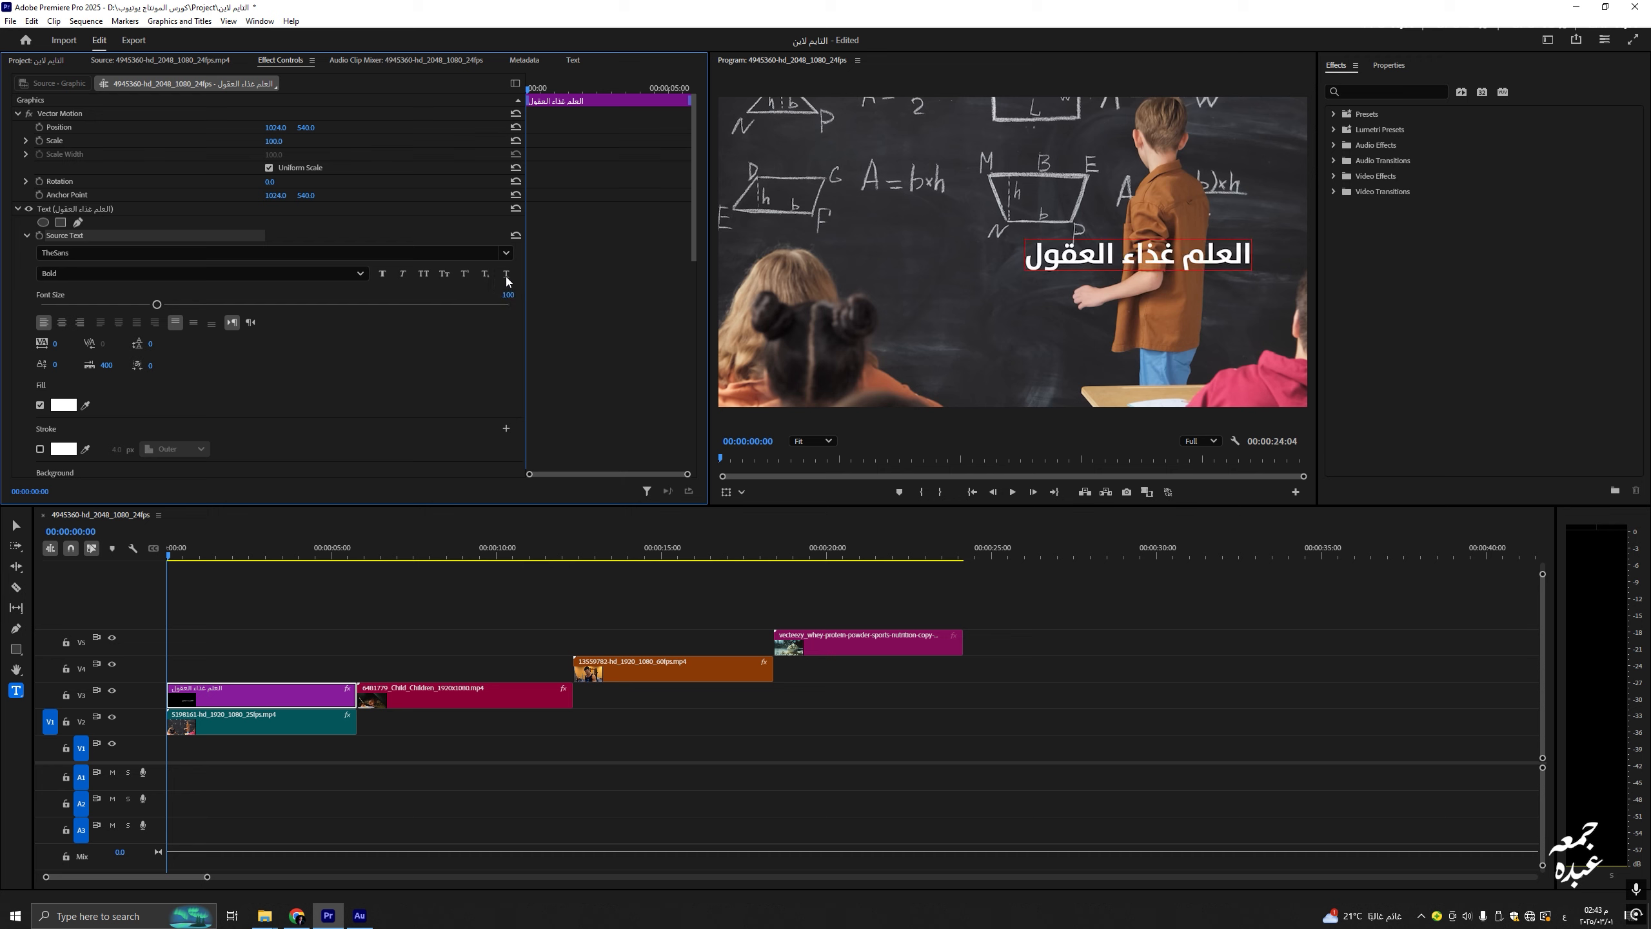
left_click(506, 275)
left_click(505, 274)
Step: Adjust the font size, then centre the title horizontally and vertically after trying left and right
mouse_move(158, 302)
left_mouse_down()
mouse_move(291, 310)
mouse_move(89, 304)
mouse_move(151, 304)
left_mouse_up()
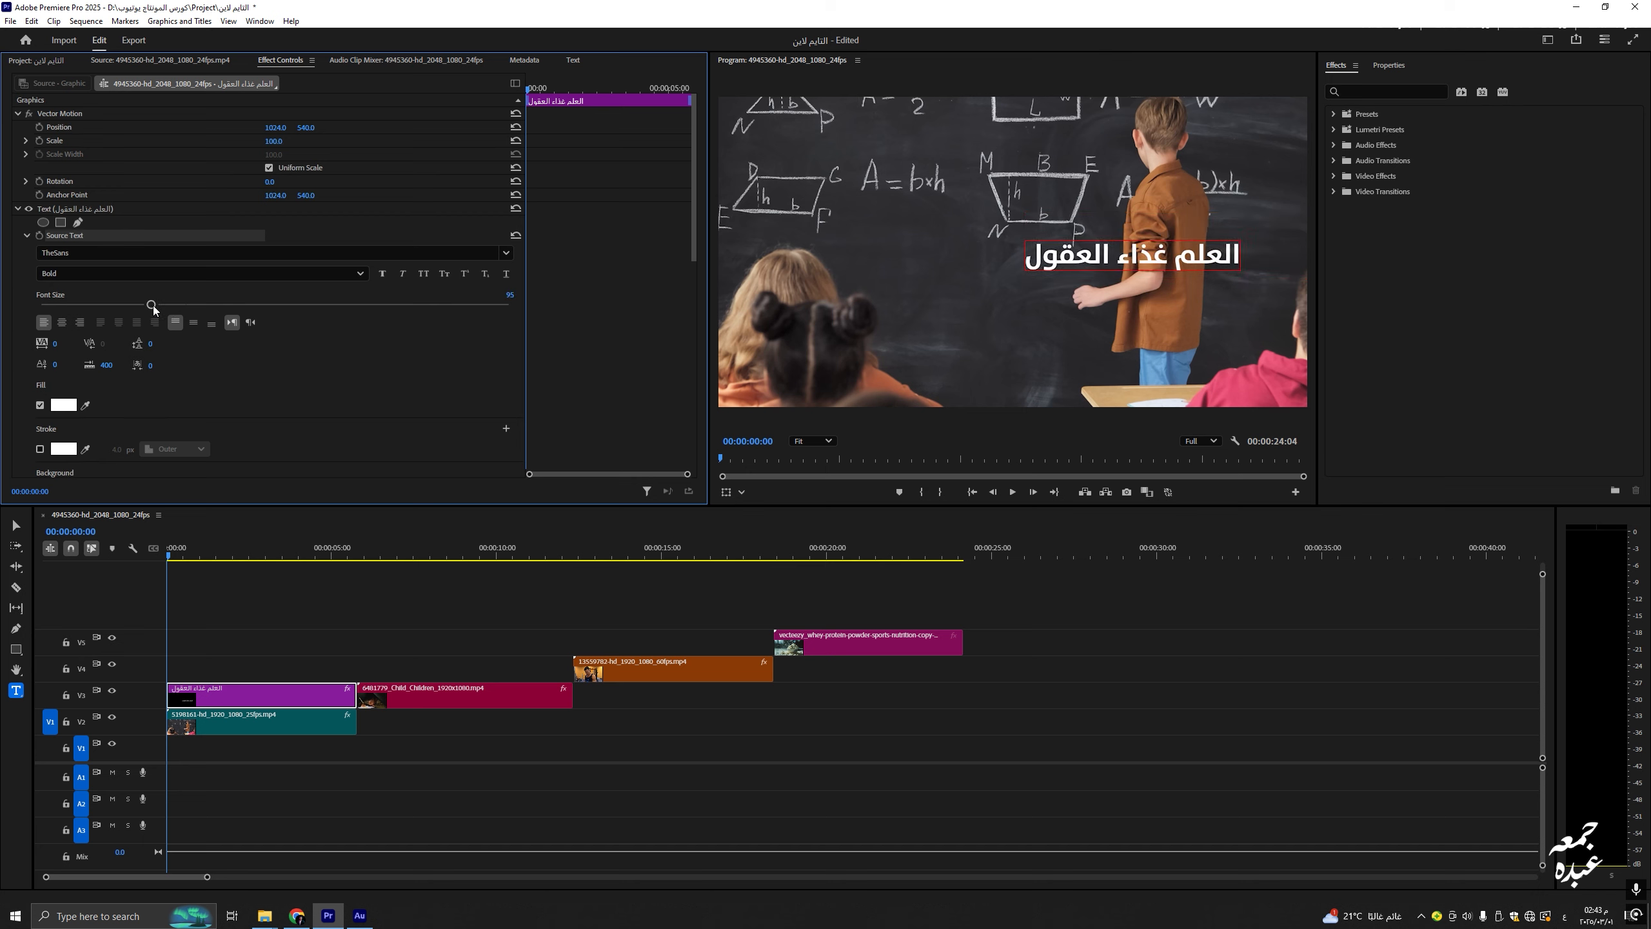
left_click(62, 323)
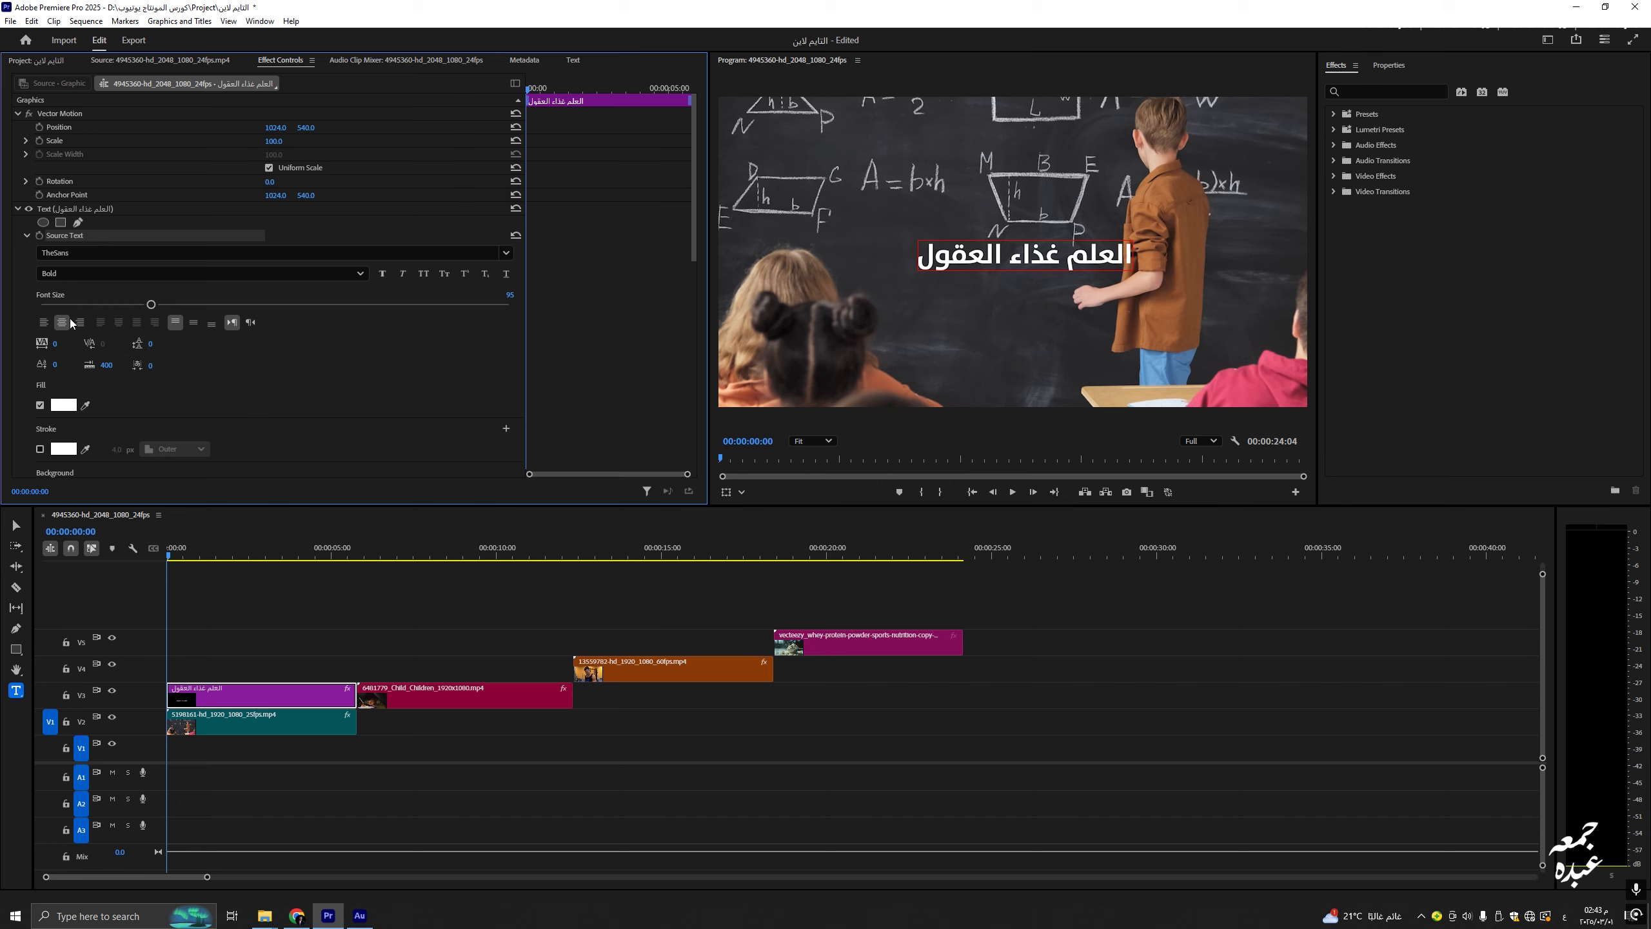
left_click(80, 322)
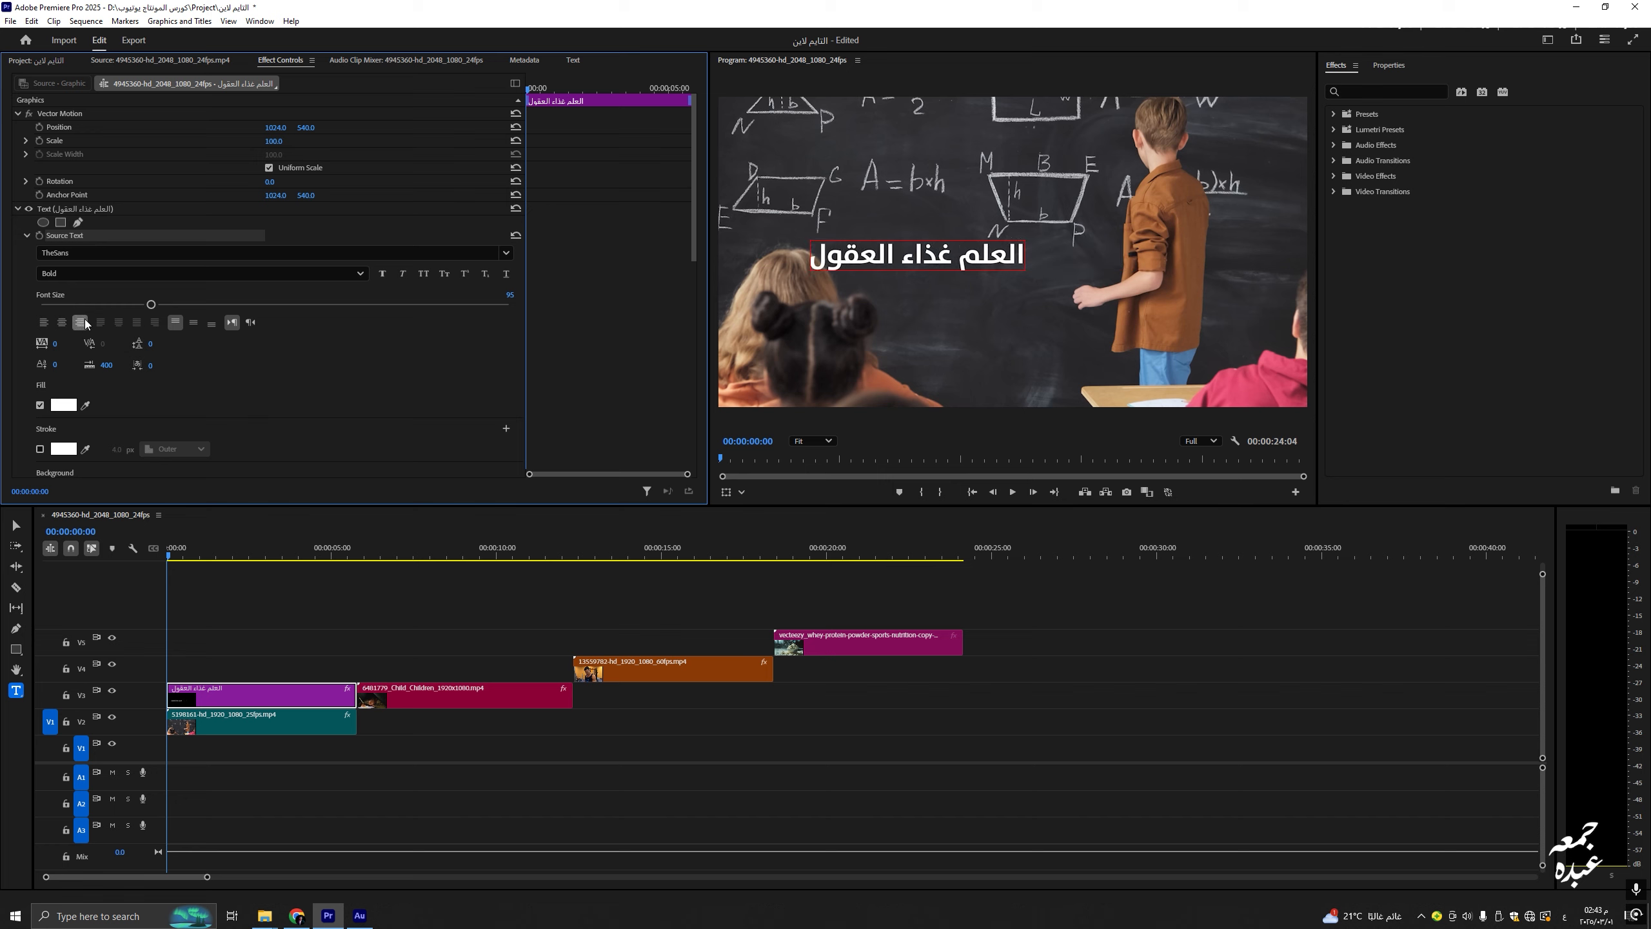
left_click(44, 323)
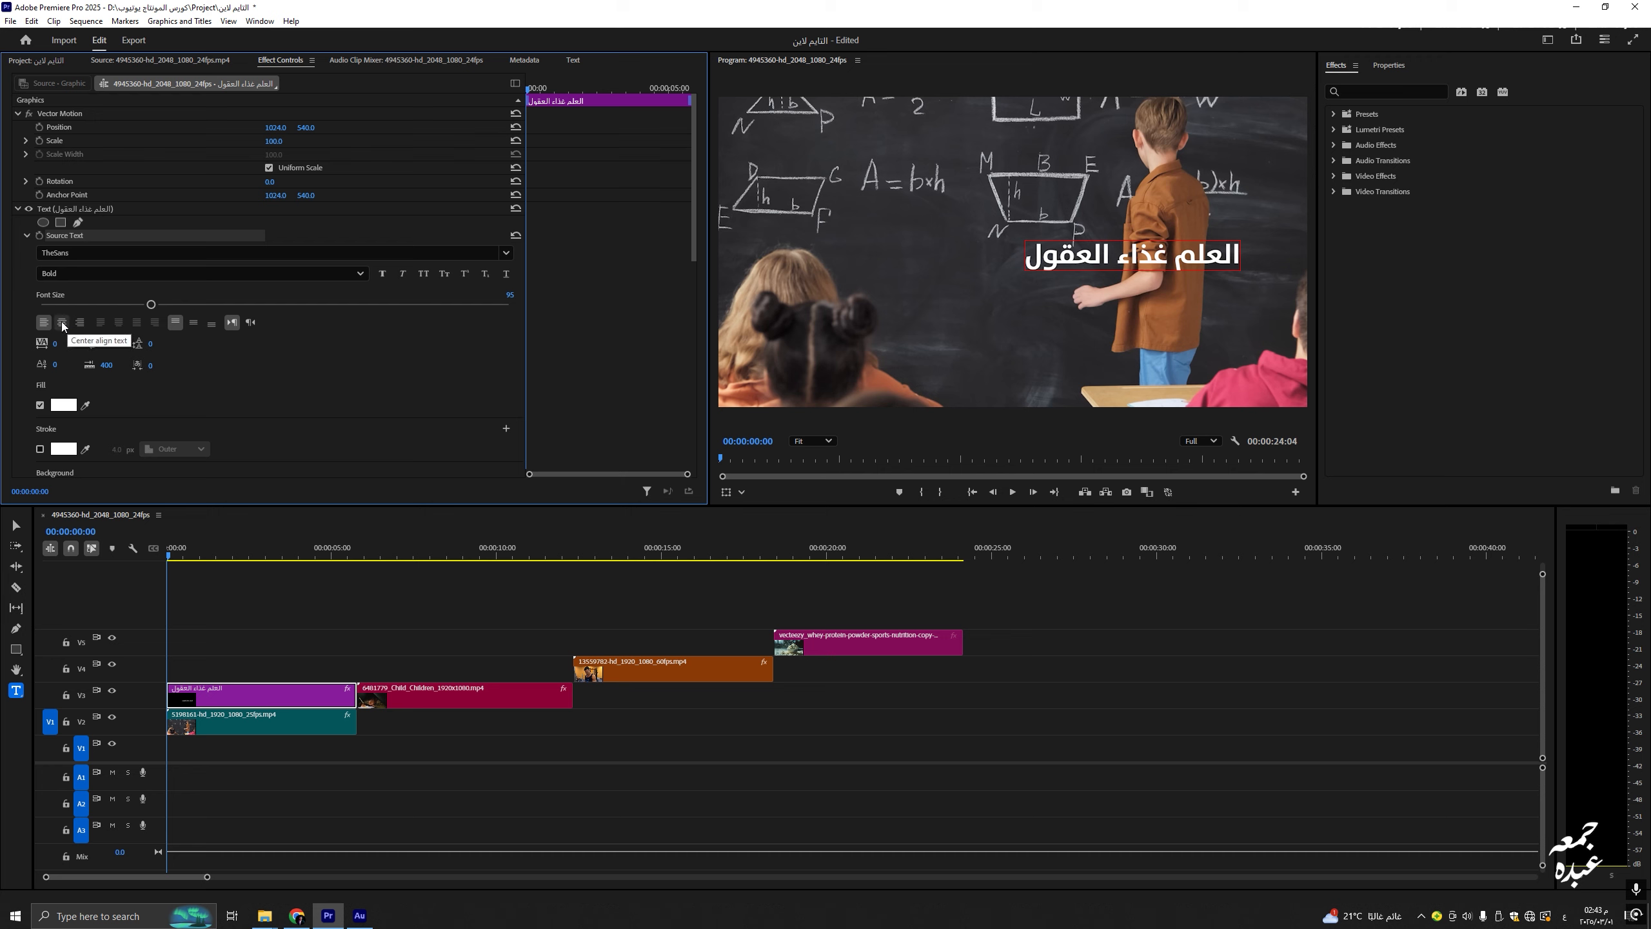
left_click(62, 322)
left_click(194, 322)
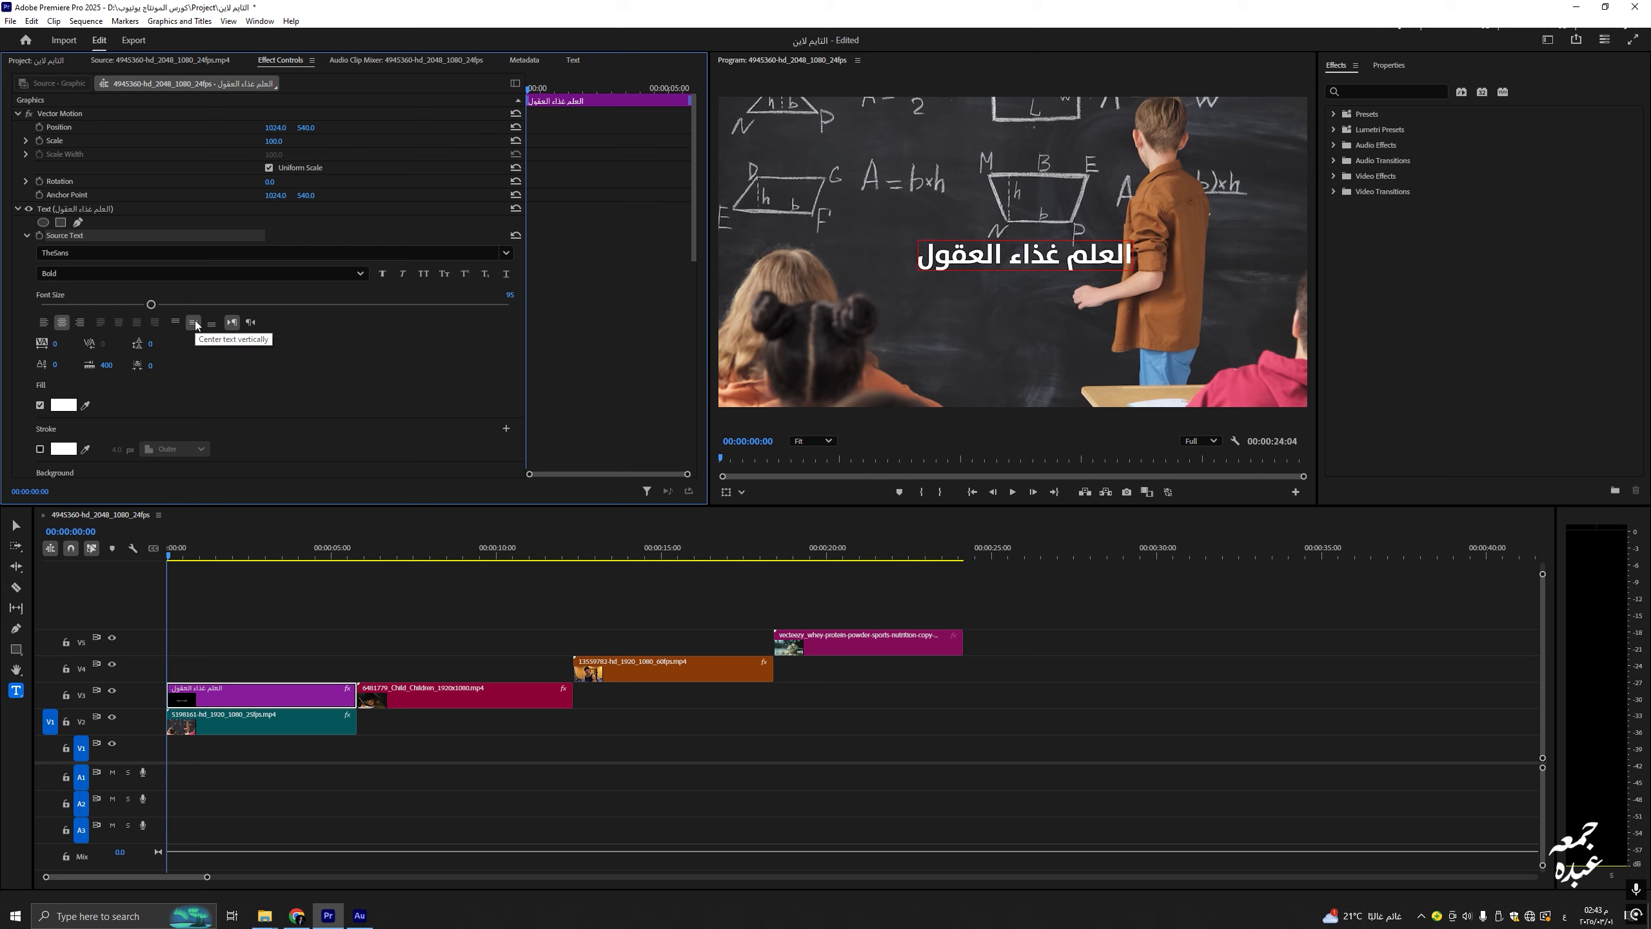
Step: Try right-to-left and left-to-right typing directions, then start editing the title text
left_click(250, 323)
left_click(235, 321)
left_click(971, 255)
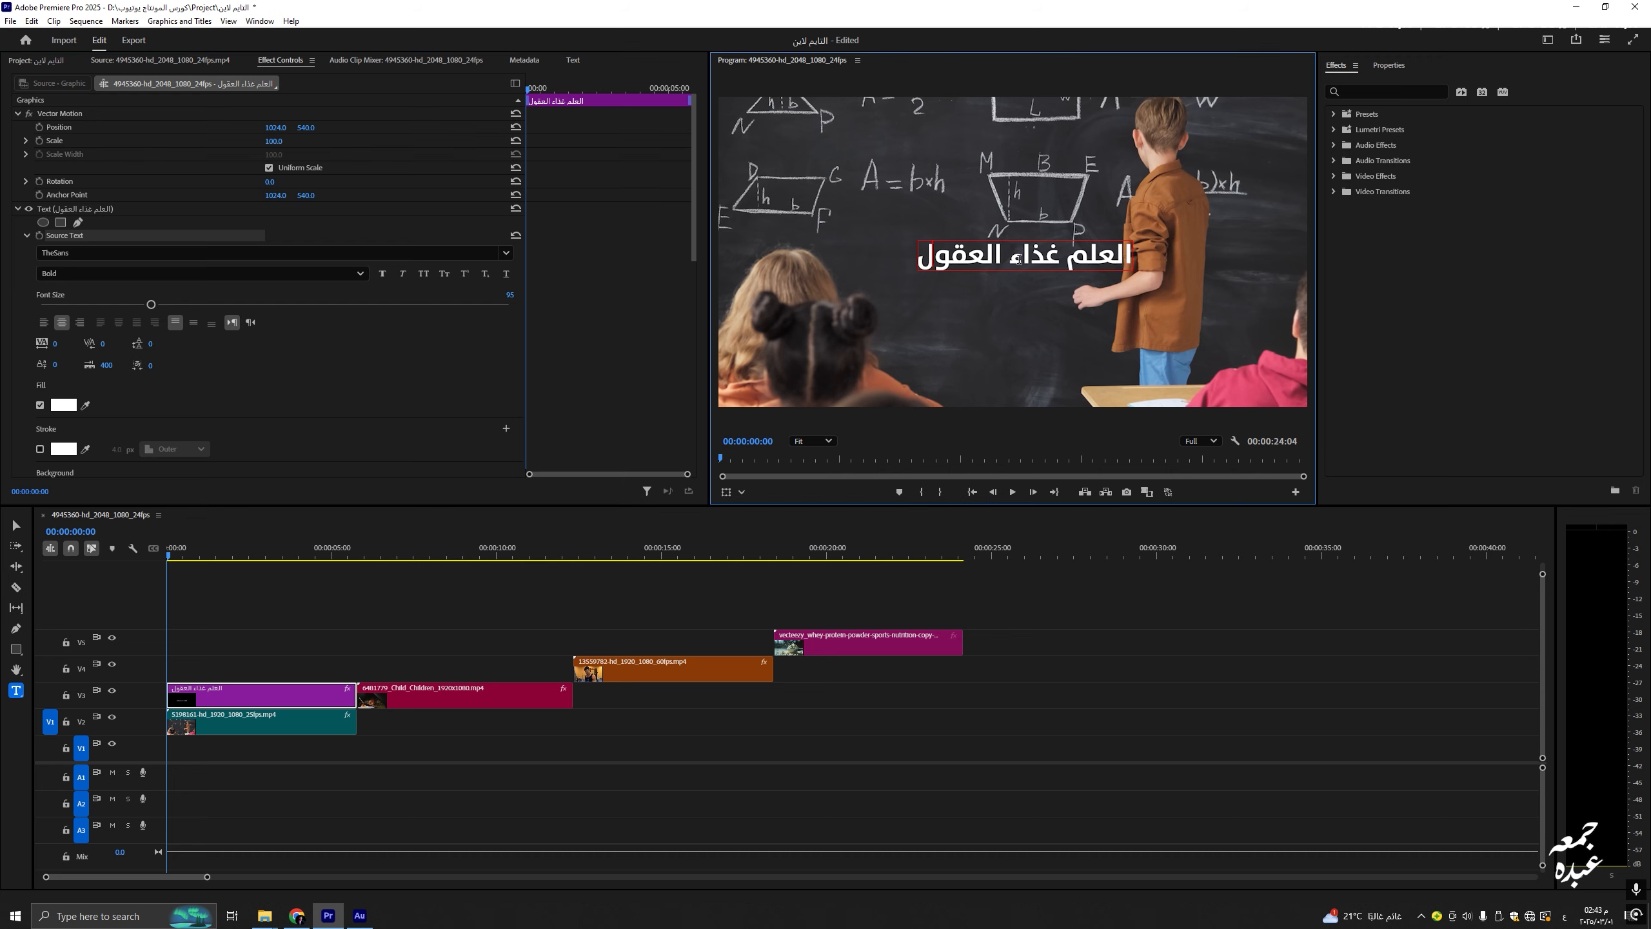
type(".")
key("BackSpace")
left_click(919, 260)
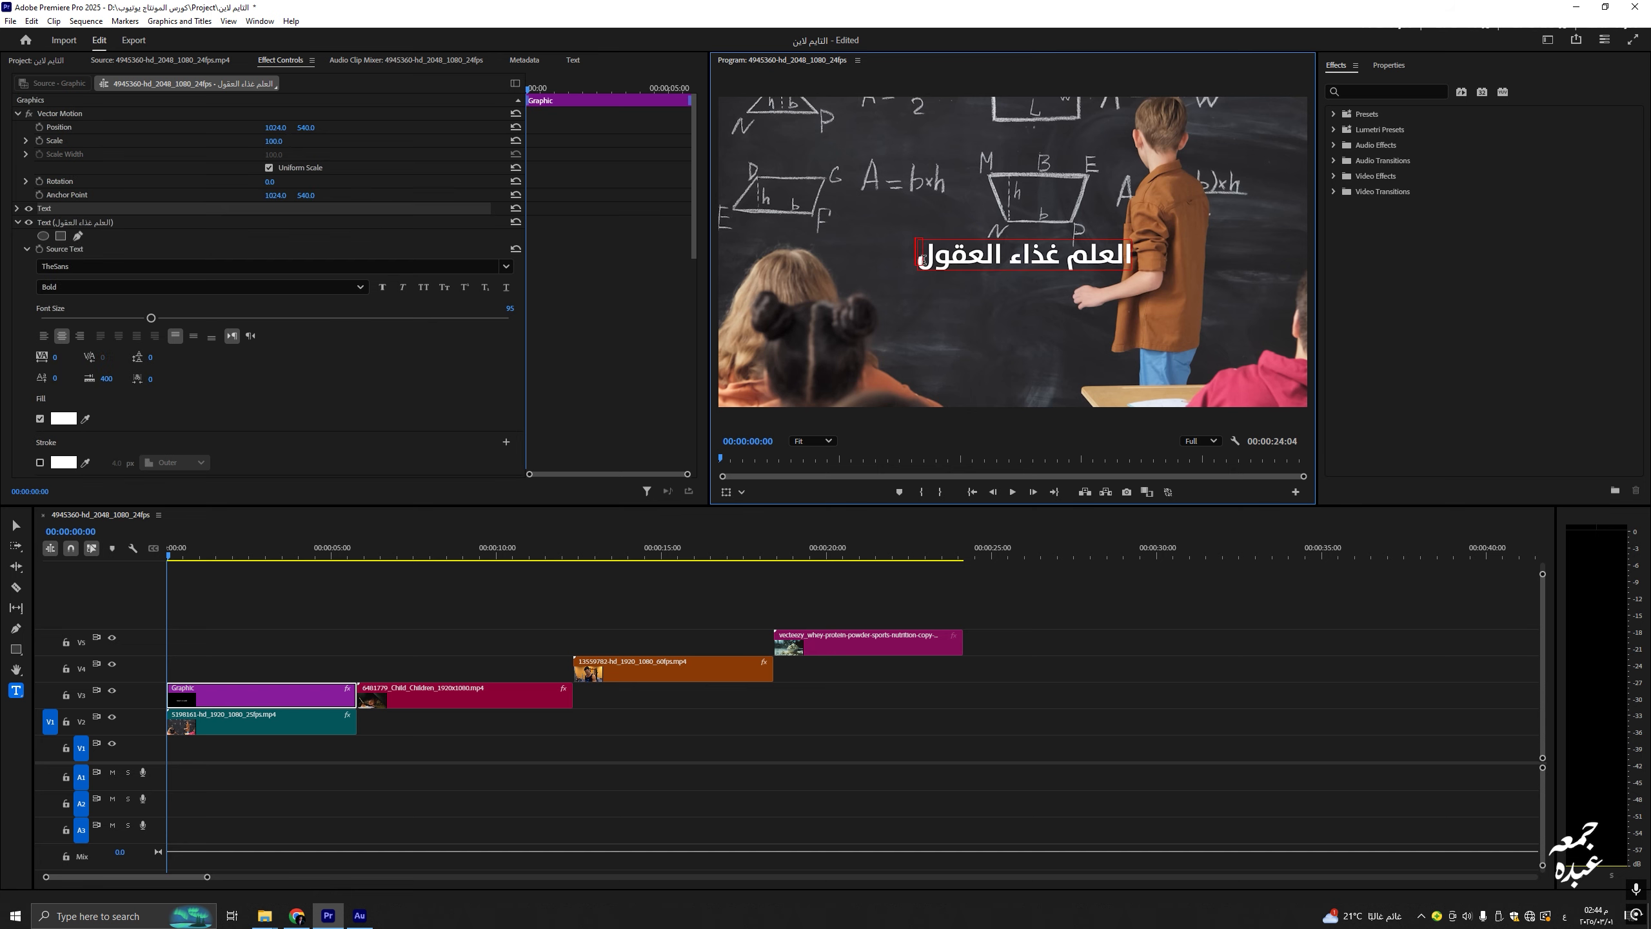
left_click(920, 260)
type(".")
left_click_drag(920, 260, 1128, 263)
left_click(1112, 262)
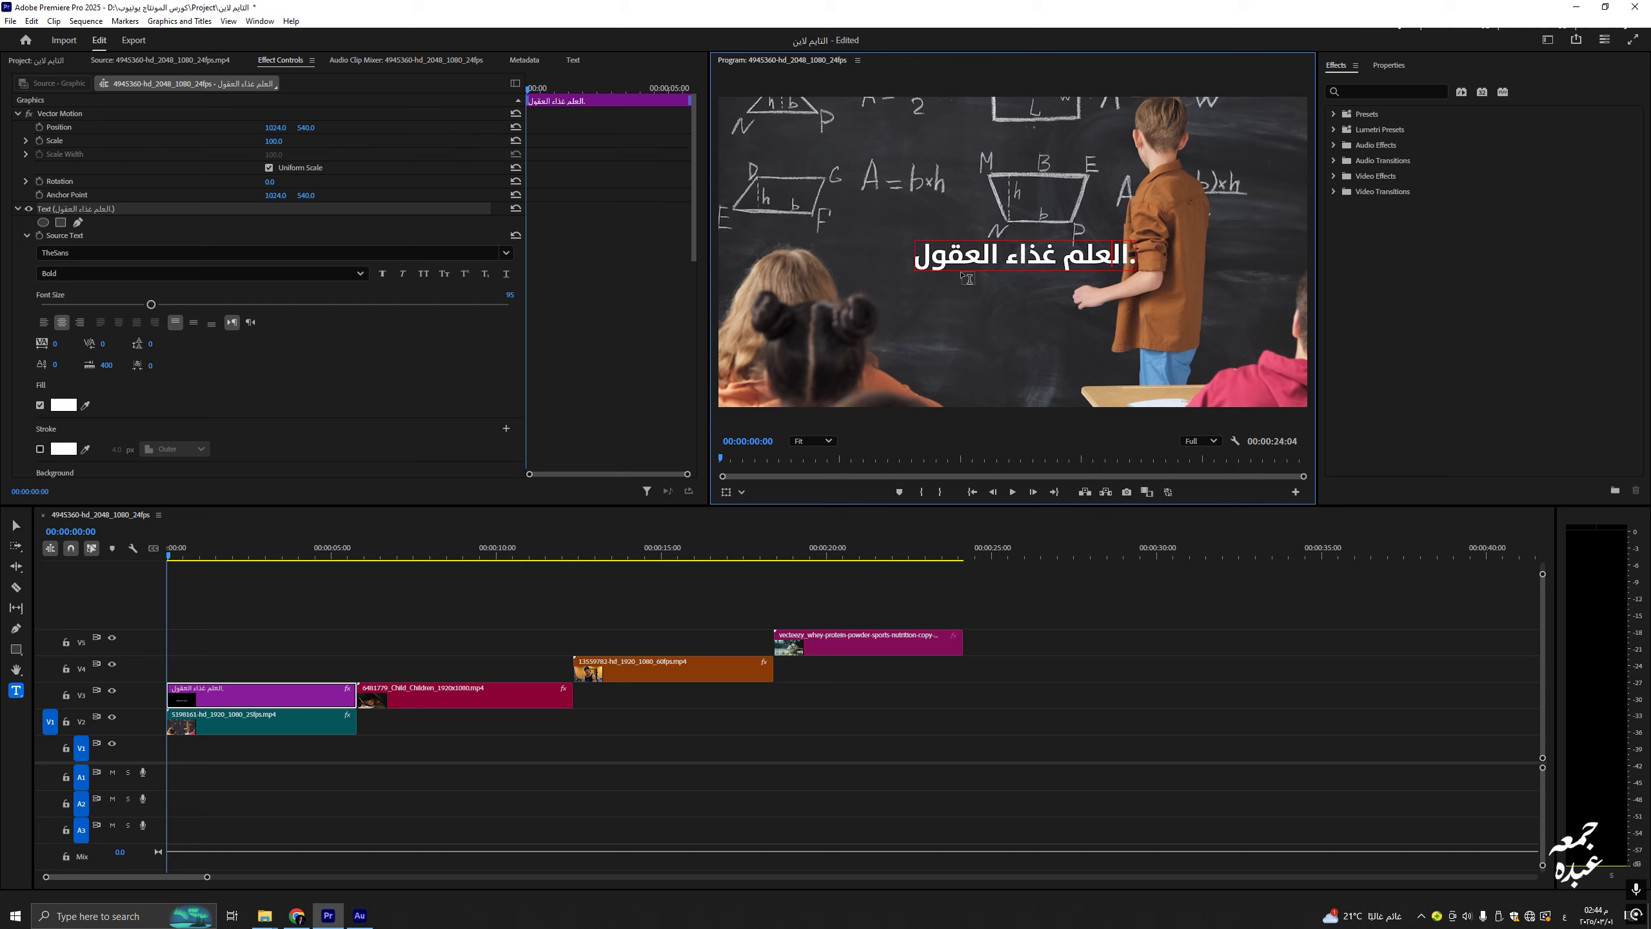
left_click_drag(1056, 279, 908, 274)
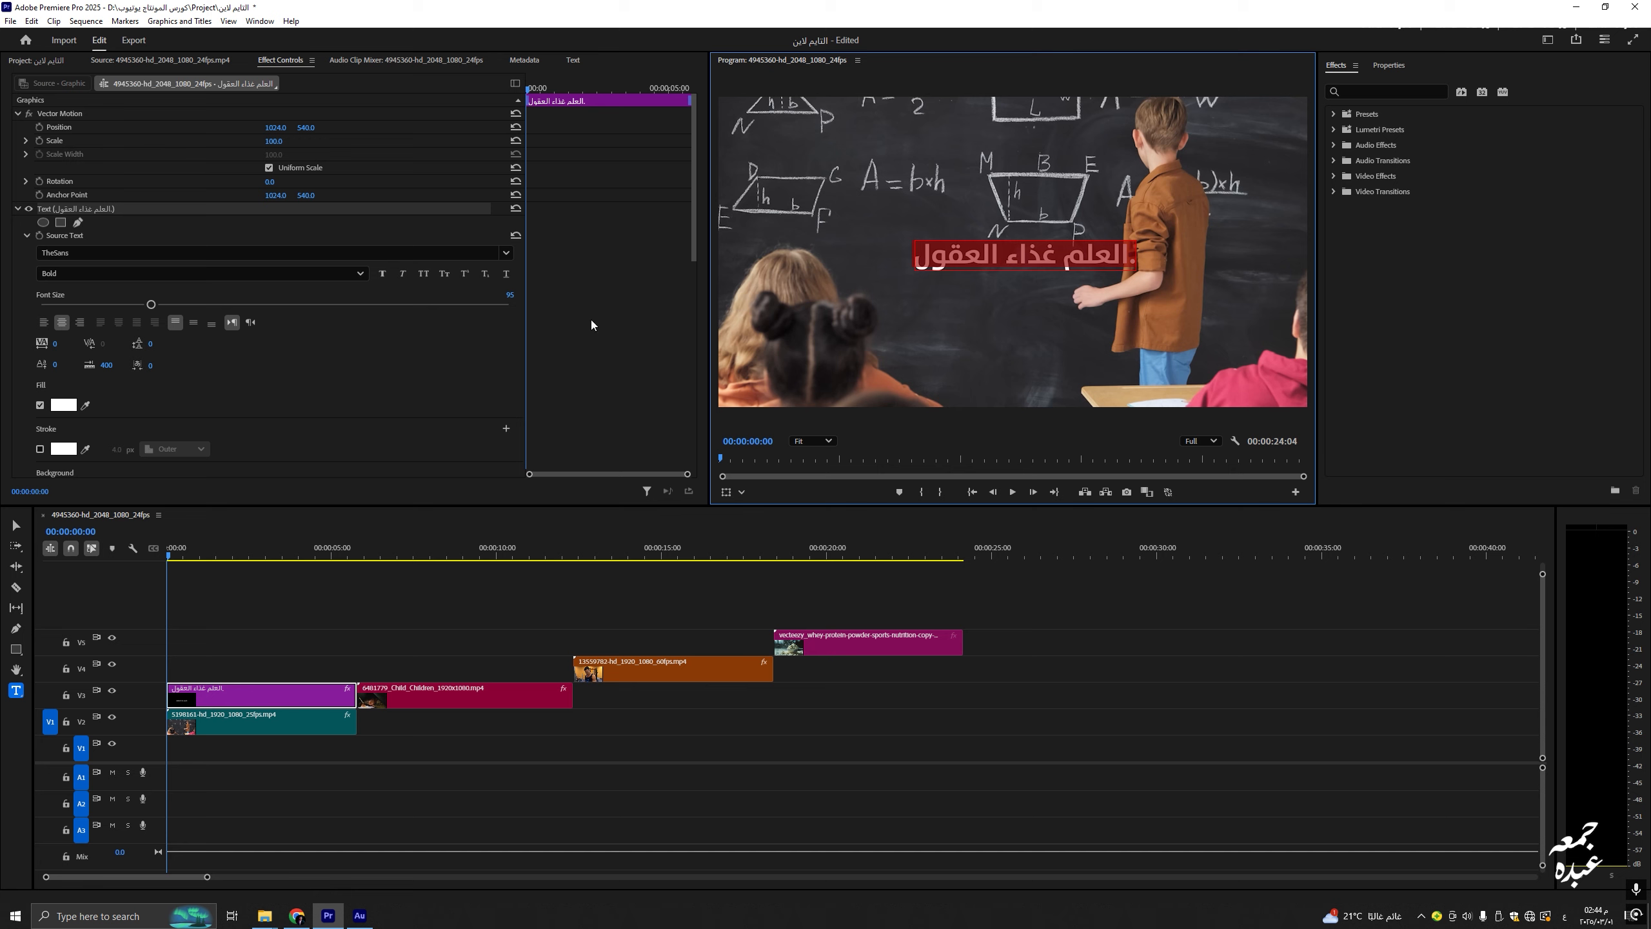
left_click(248, 324)
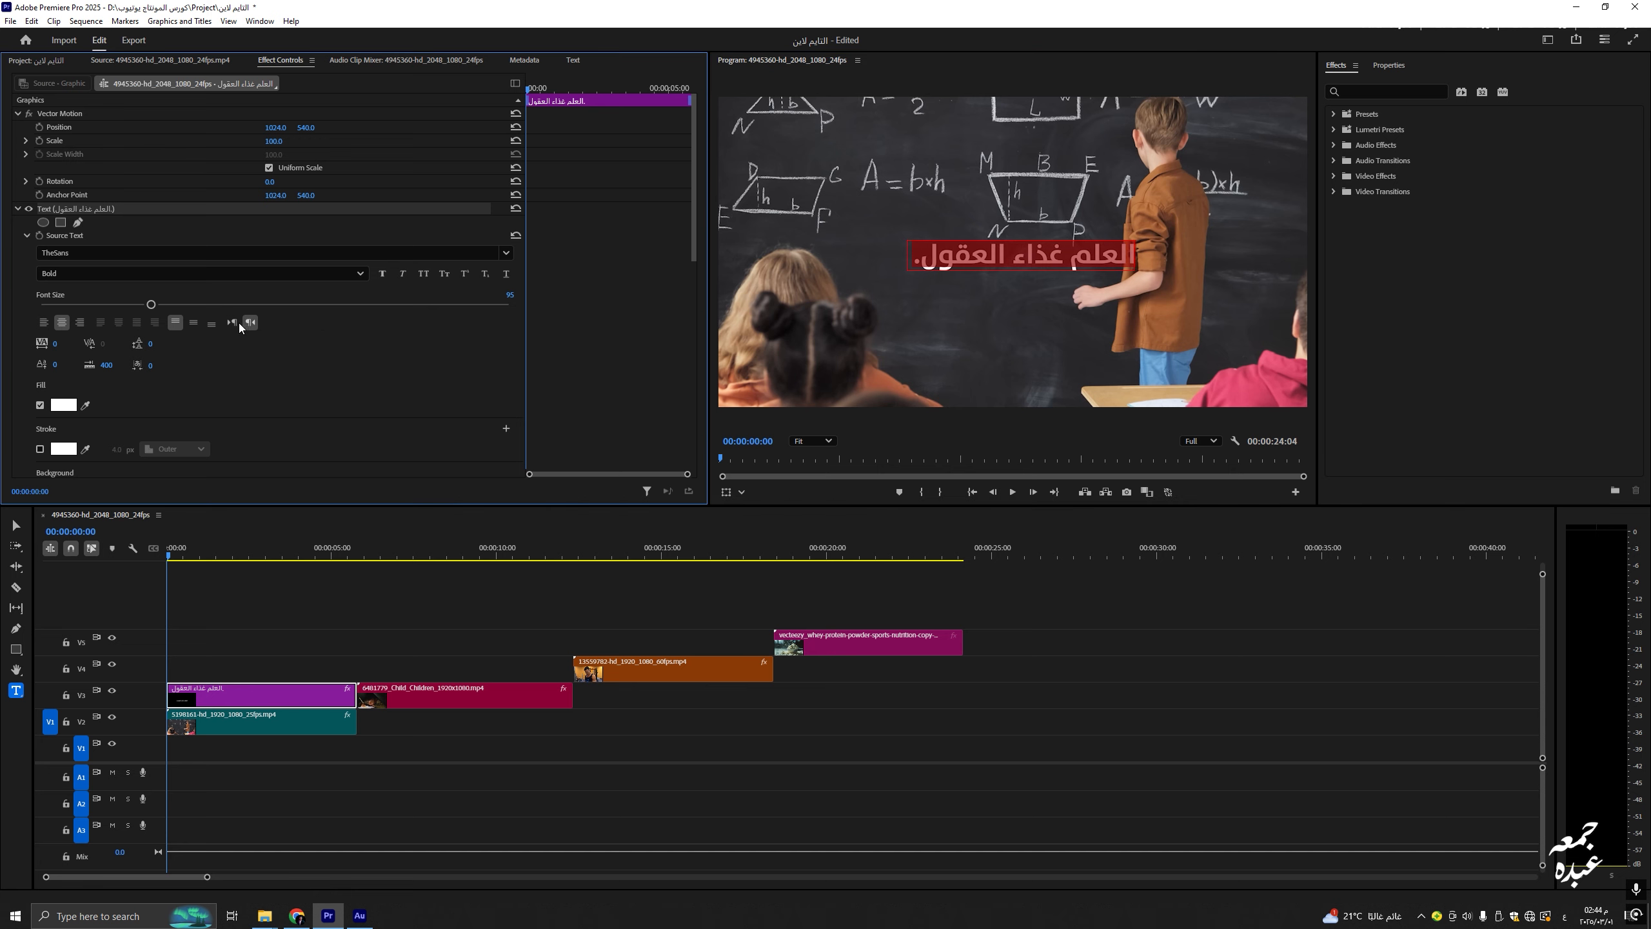
left_click(236, 323)
left_click(247, 323)
left_click(234, 325)
left_click(247, 324)
left_click(235, 323)
left_click(249, 324)
left_click(237, 324)
left_click(251, 323)
left_click(232, 324)
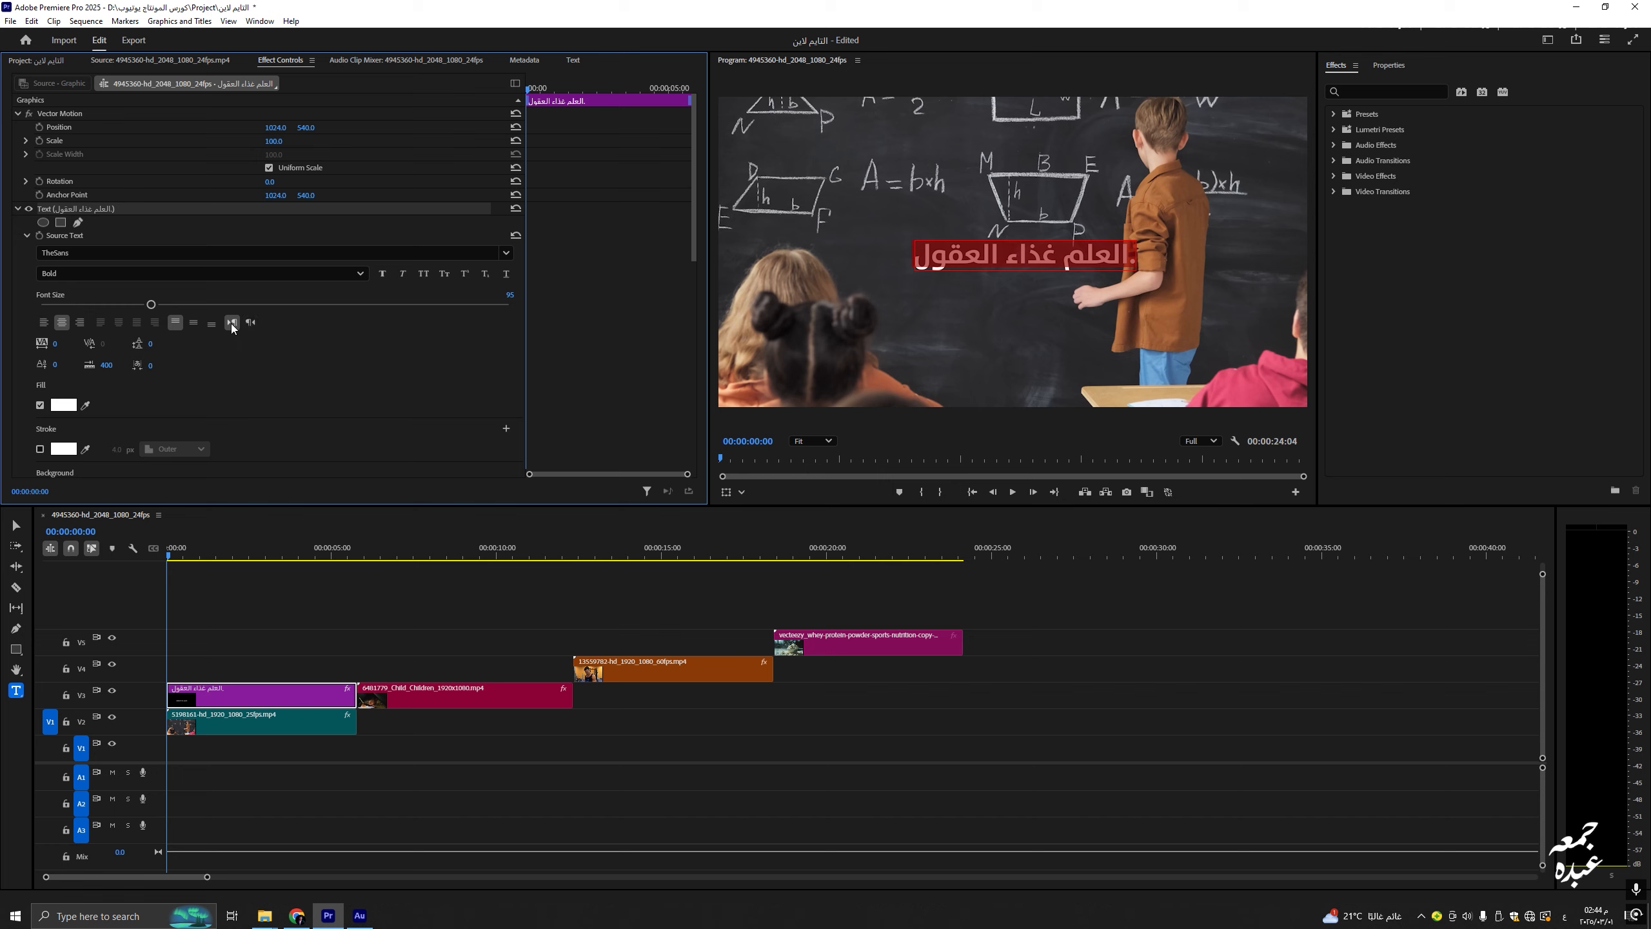
left_click(250, 323)
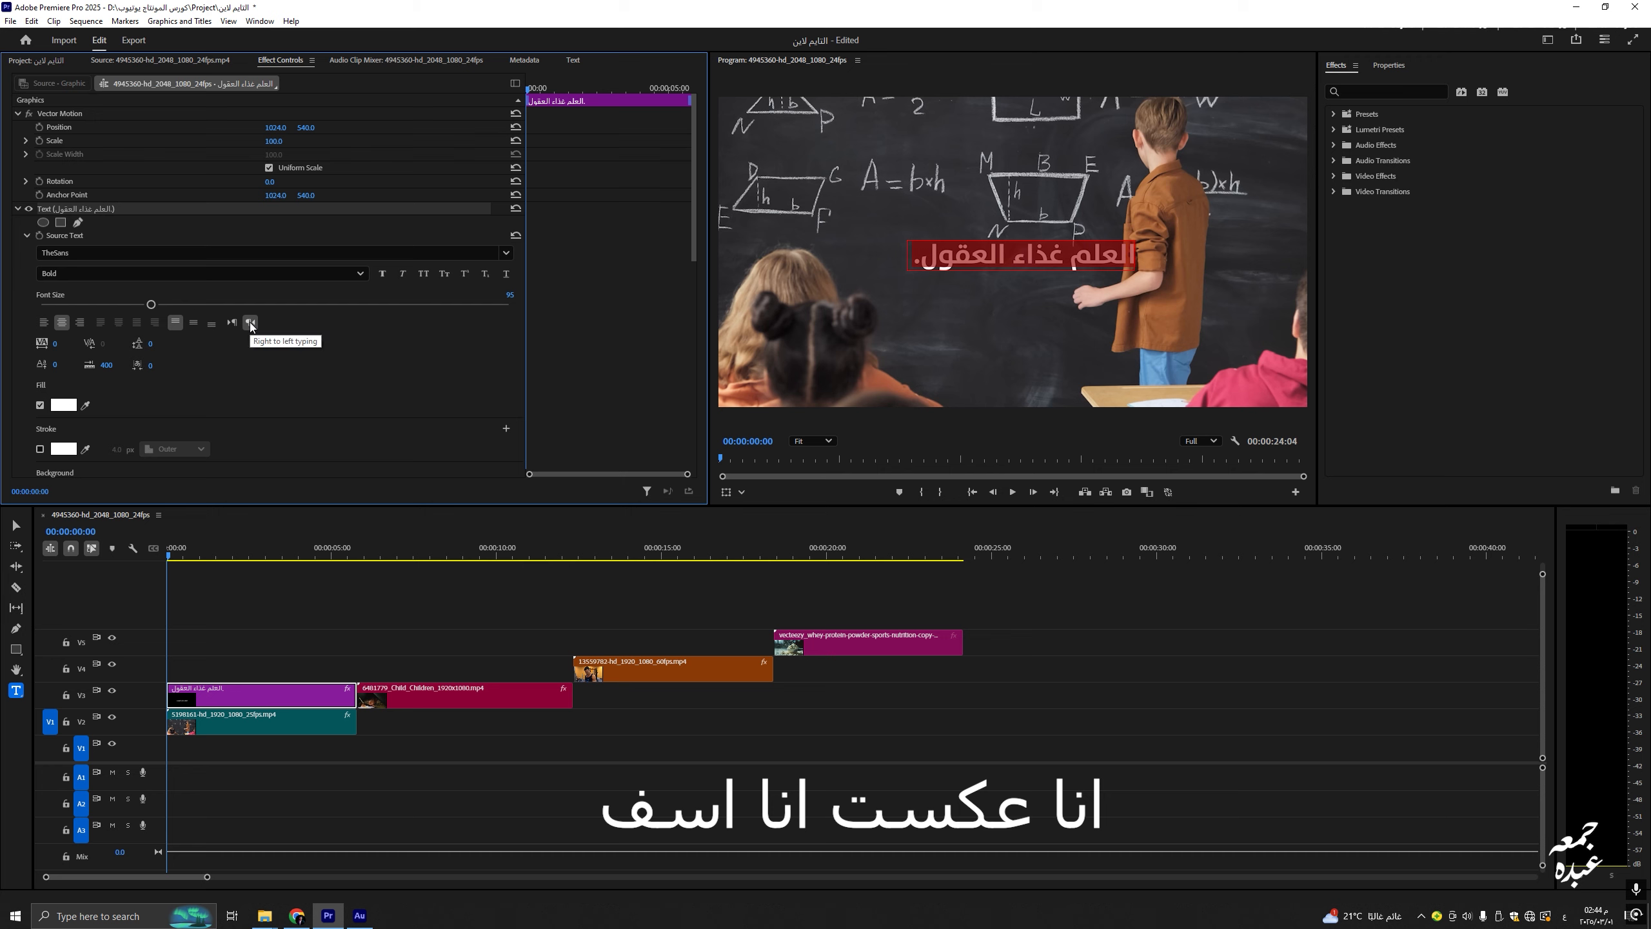
key("BackSpace")
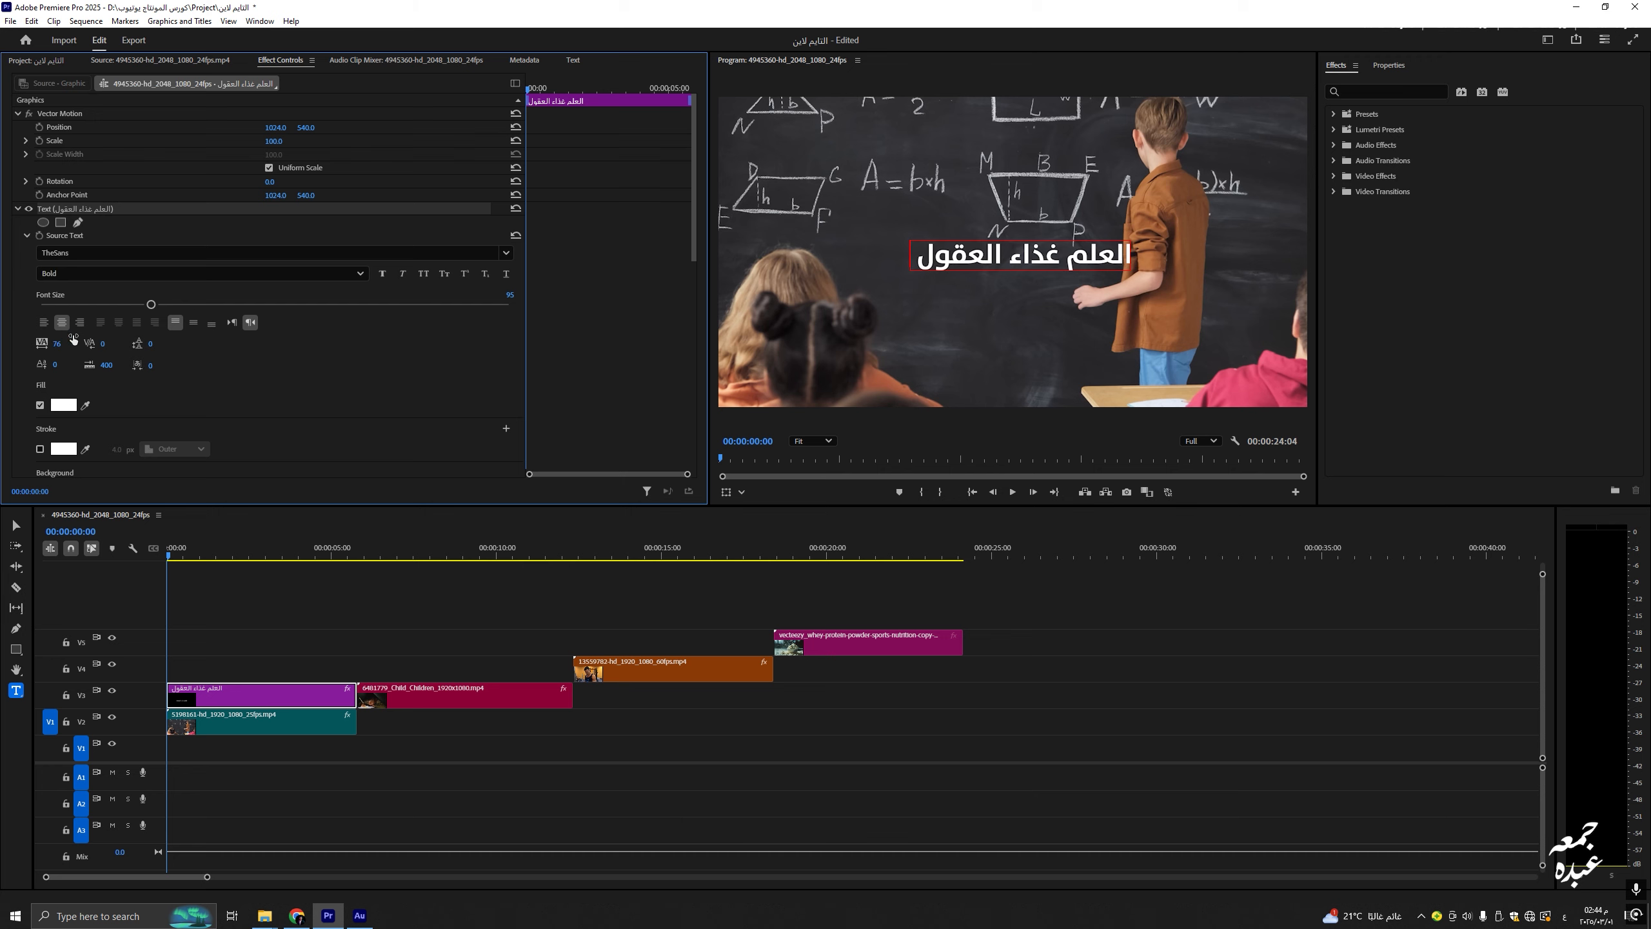
type(".")
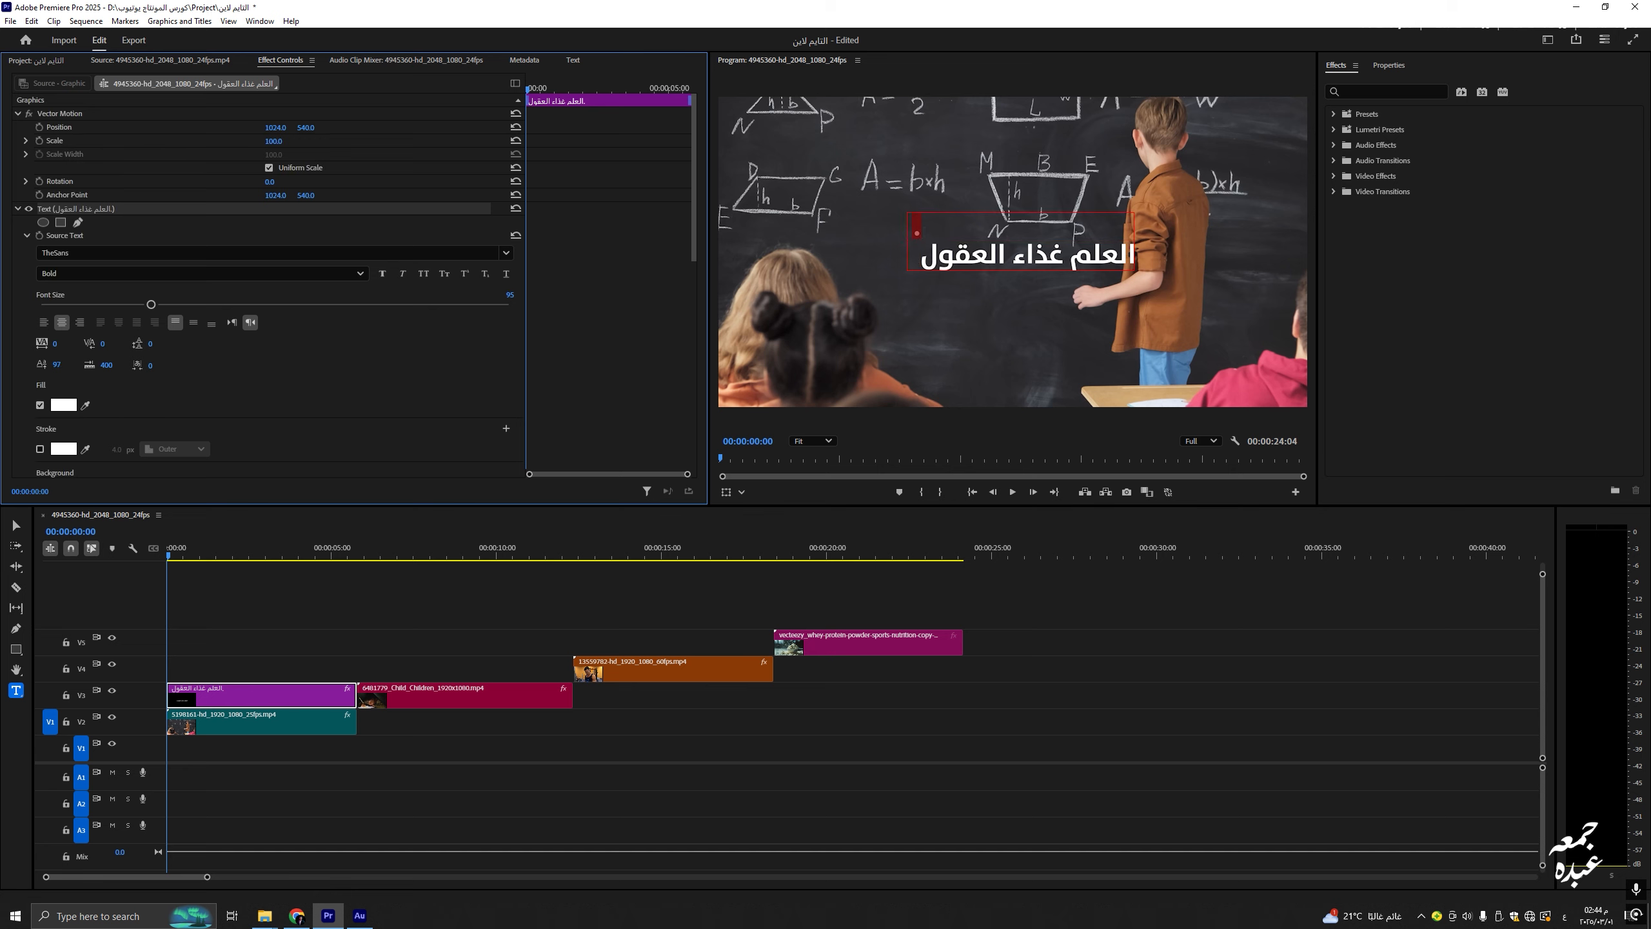
key("BackSpace")
key("ctrl+z")
left_click(917, 261)
key("BackSpace")
left_click(403, 370)
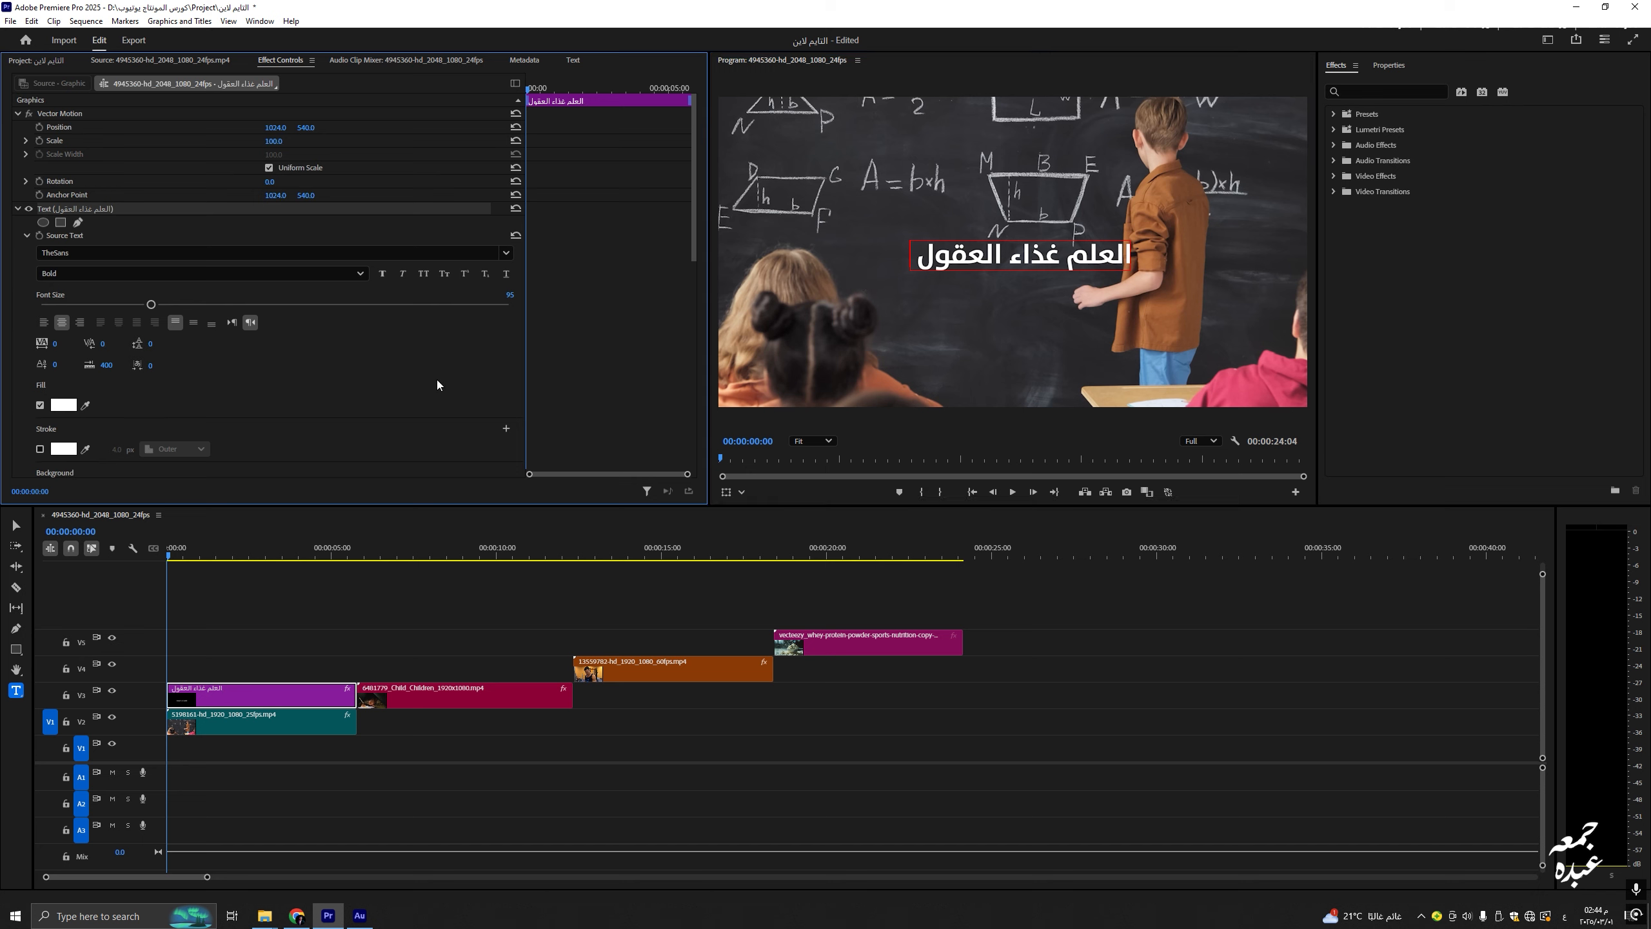
left_click(913, 257)
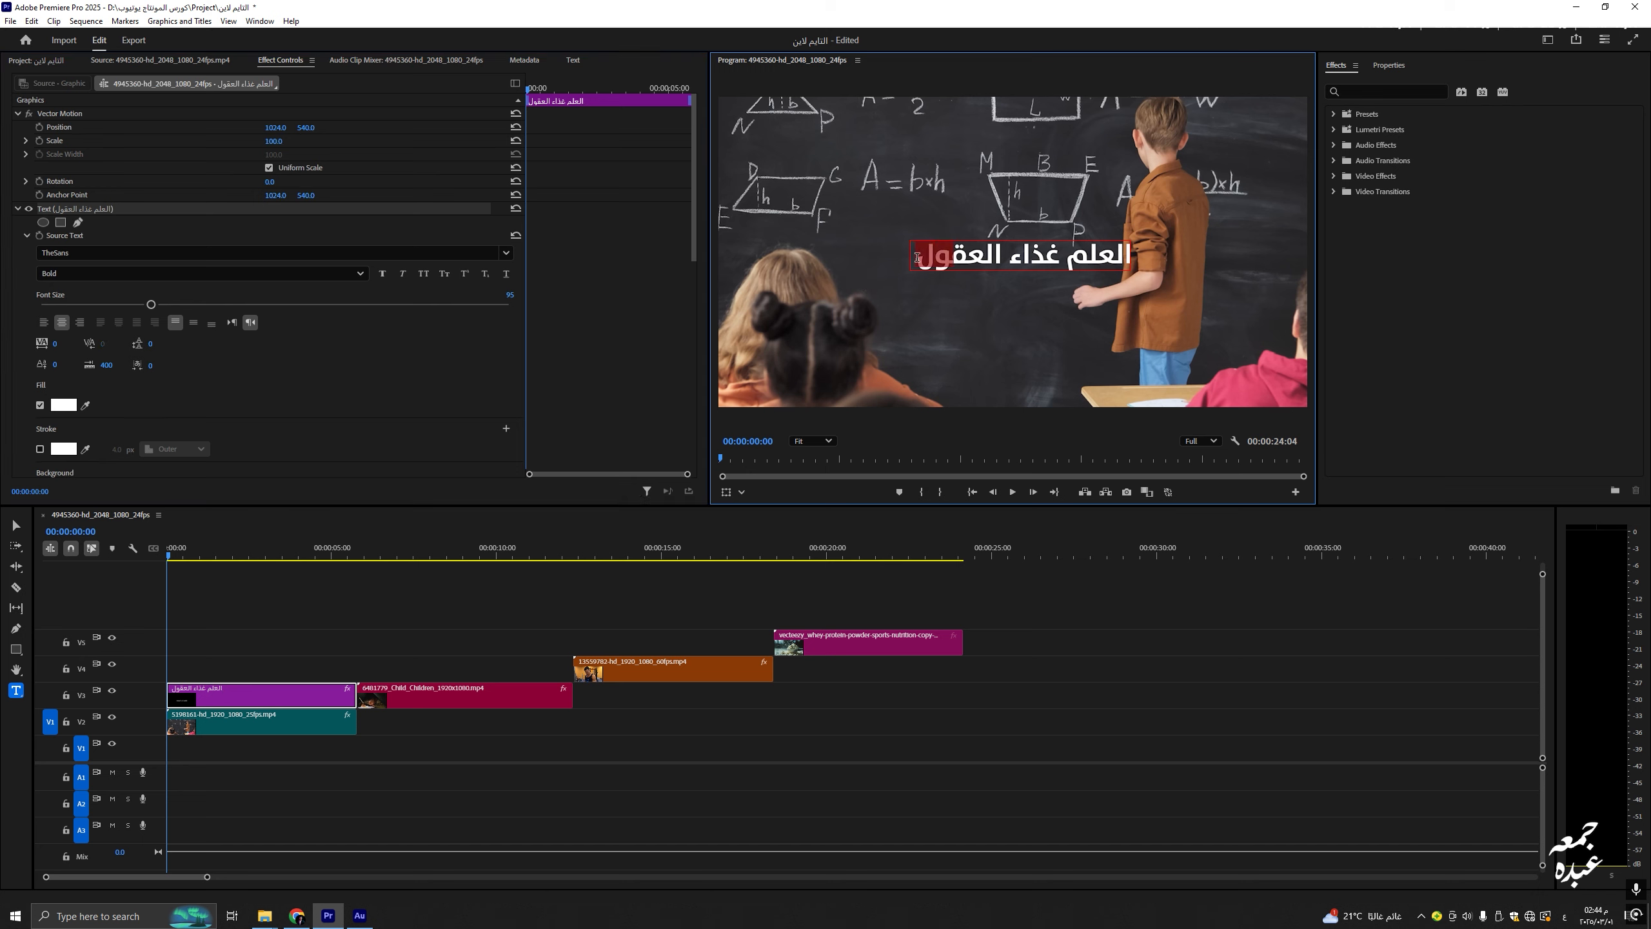
left_click(542, 619)
Step: Set the title's tab width to 443, keeping baseline shift and tracking at 0
left_click(211, 693)
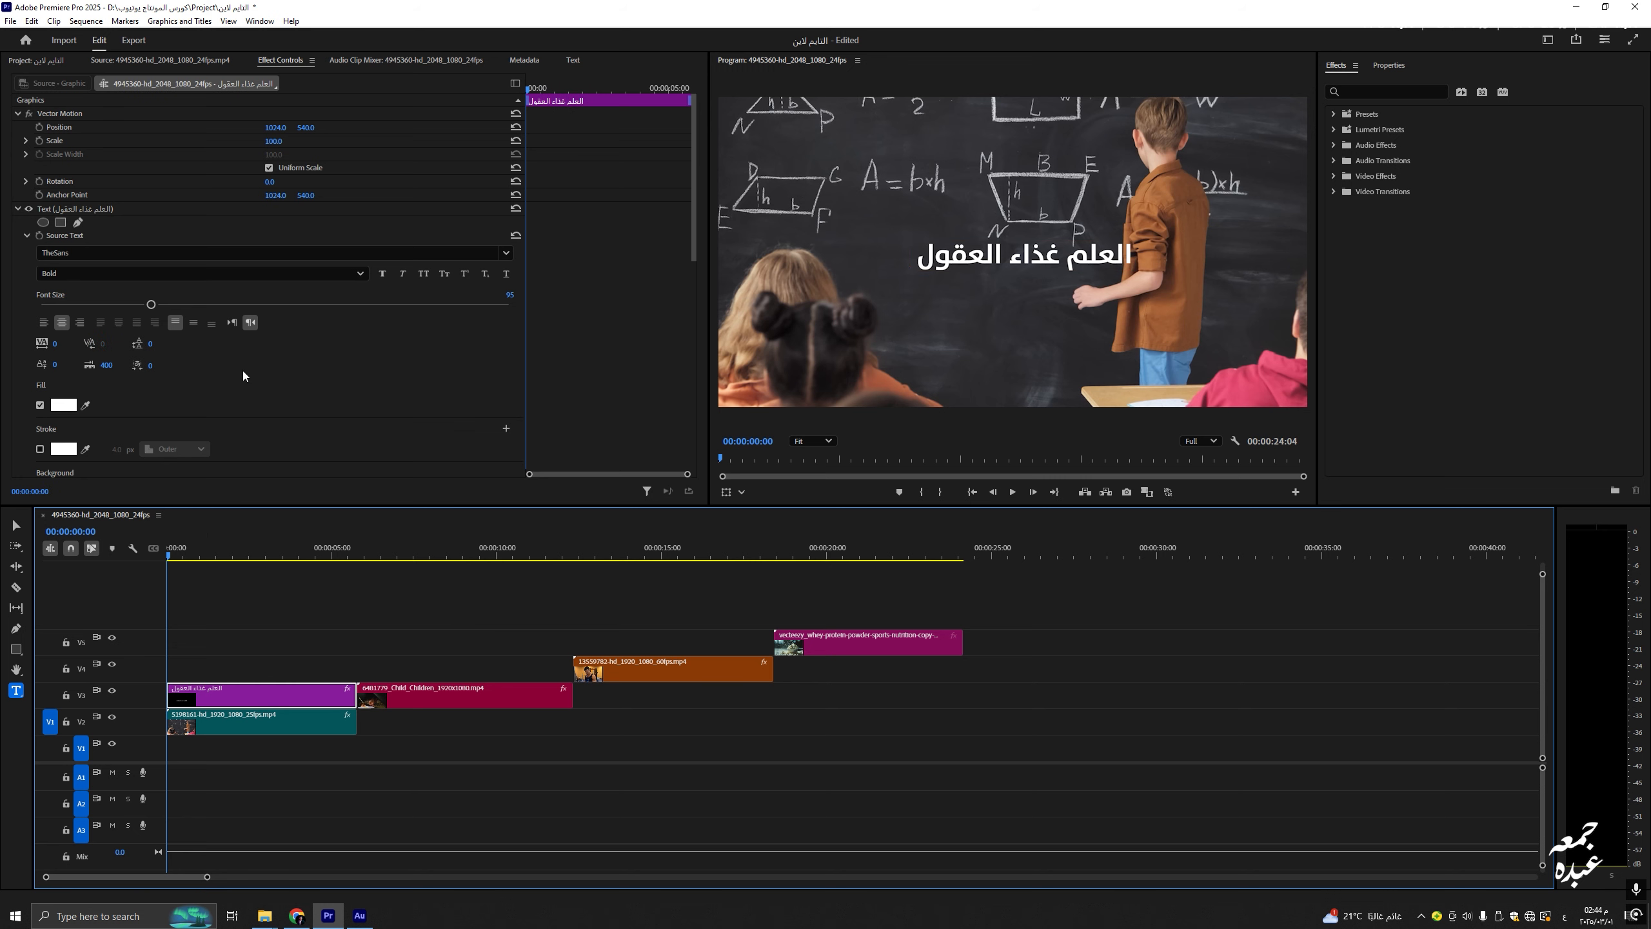
mouse_move(154, 343)
left_mouse_down()
mouse_move(136, 366)
mouse_move(216, 366)
mouse_move(151, 365)
left_mouse_up()
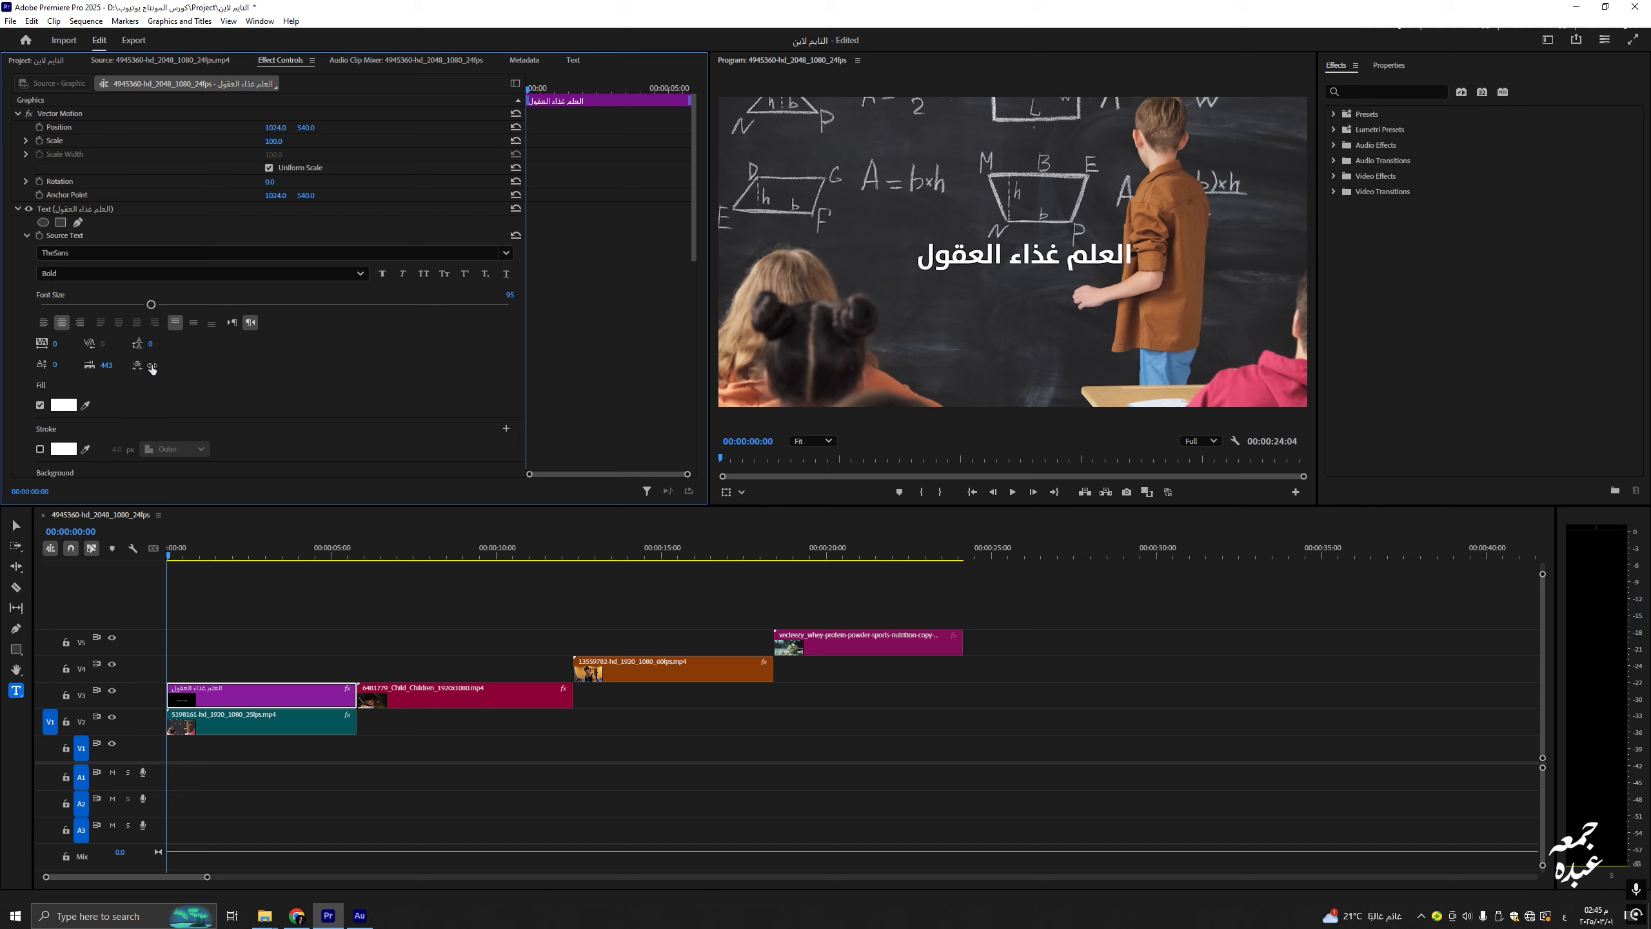
mouse_move(56, 368)
left_mouse_down()
mouse_move(81, 363)
mouse_move(59, 363)
left_mouse_up()
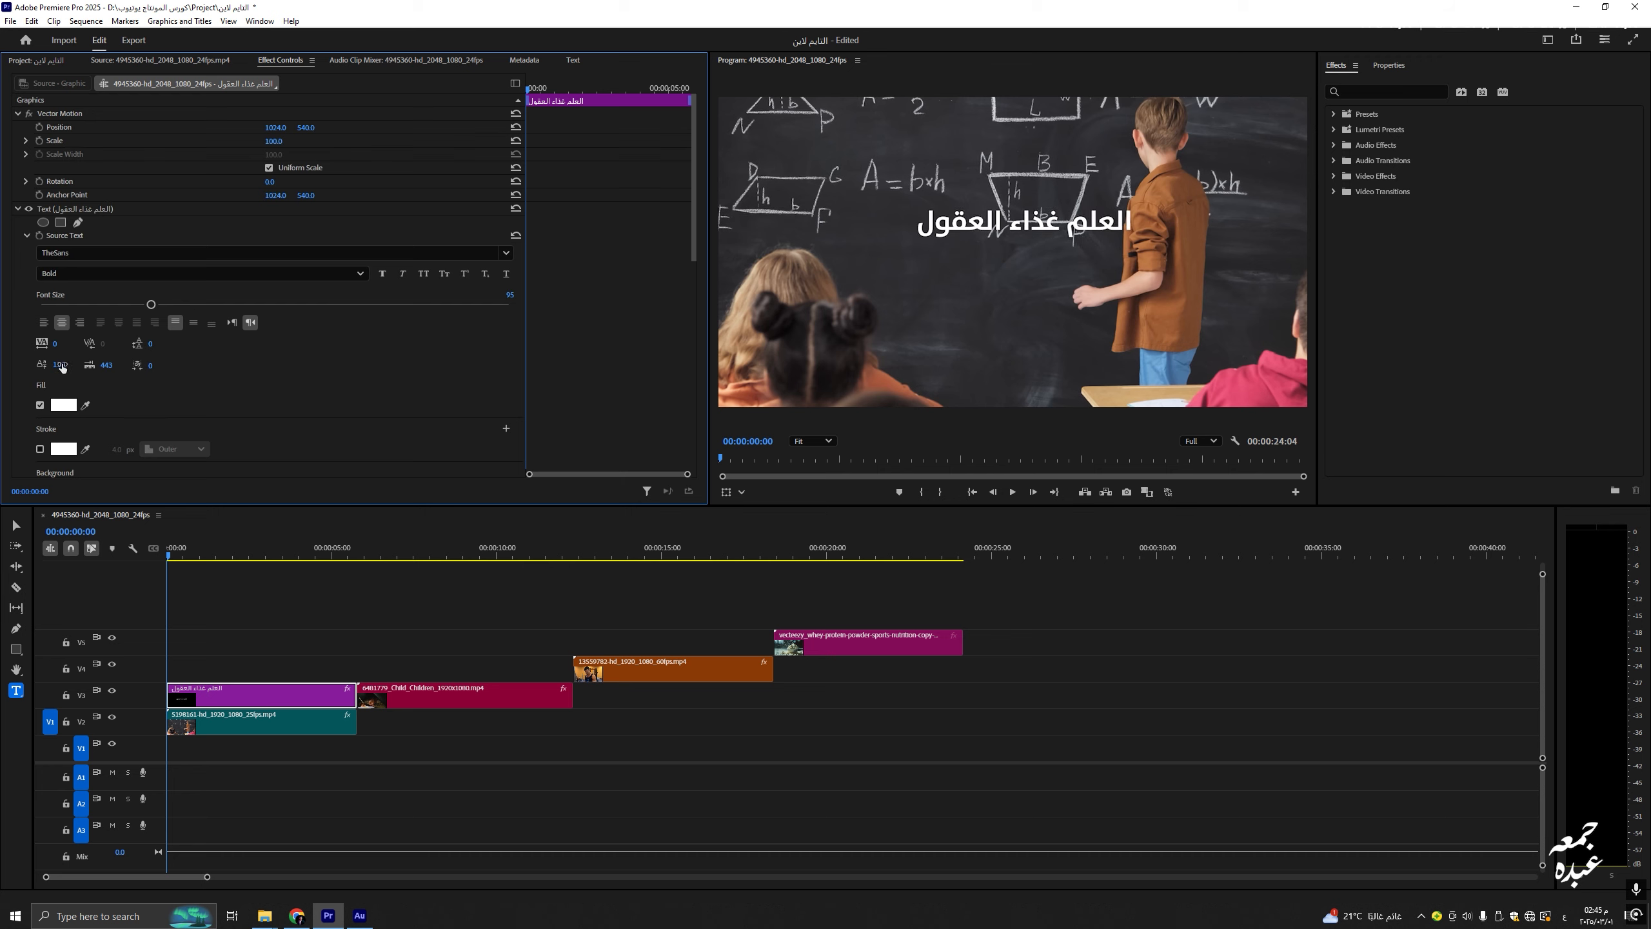
left_click(61, 366)
type("0")
left_click(280, 371)
left_click_drag(56, 344, 282, 344)
key("ctrl+z")
Step: Move the title to position 671, 540 and set a starting Position keyframe
left_click(276, 129)
type("1221")
key("Return")
mouse_move(276, 129)
left_mouse_down()
mouse_move(225, 129)
mouse_move(326, 130)
mouse_move(292, 142)
left_mouse_up()
key("ctrl+z")
key("ctrl+z")
left_click_drag(269, 182, 279, 182)
key("ctrl+z")
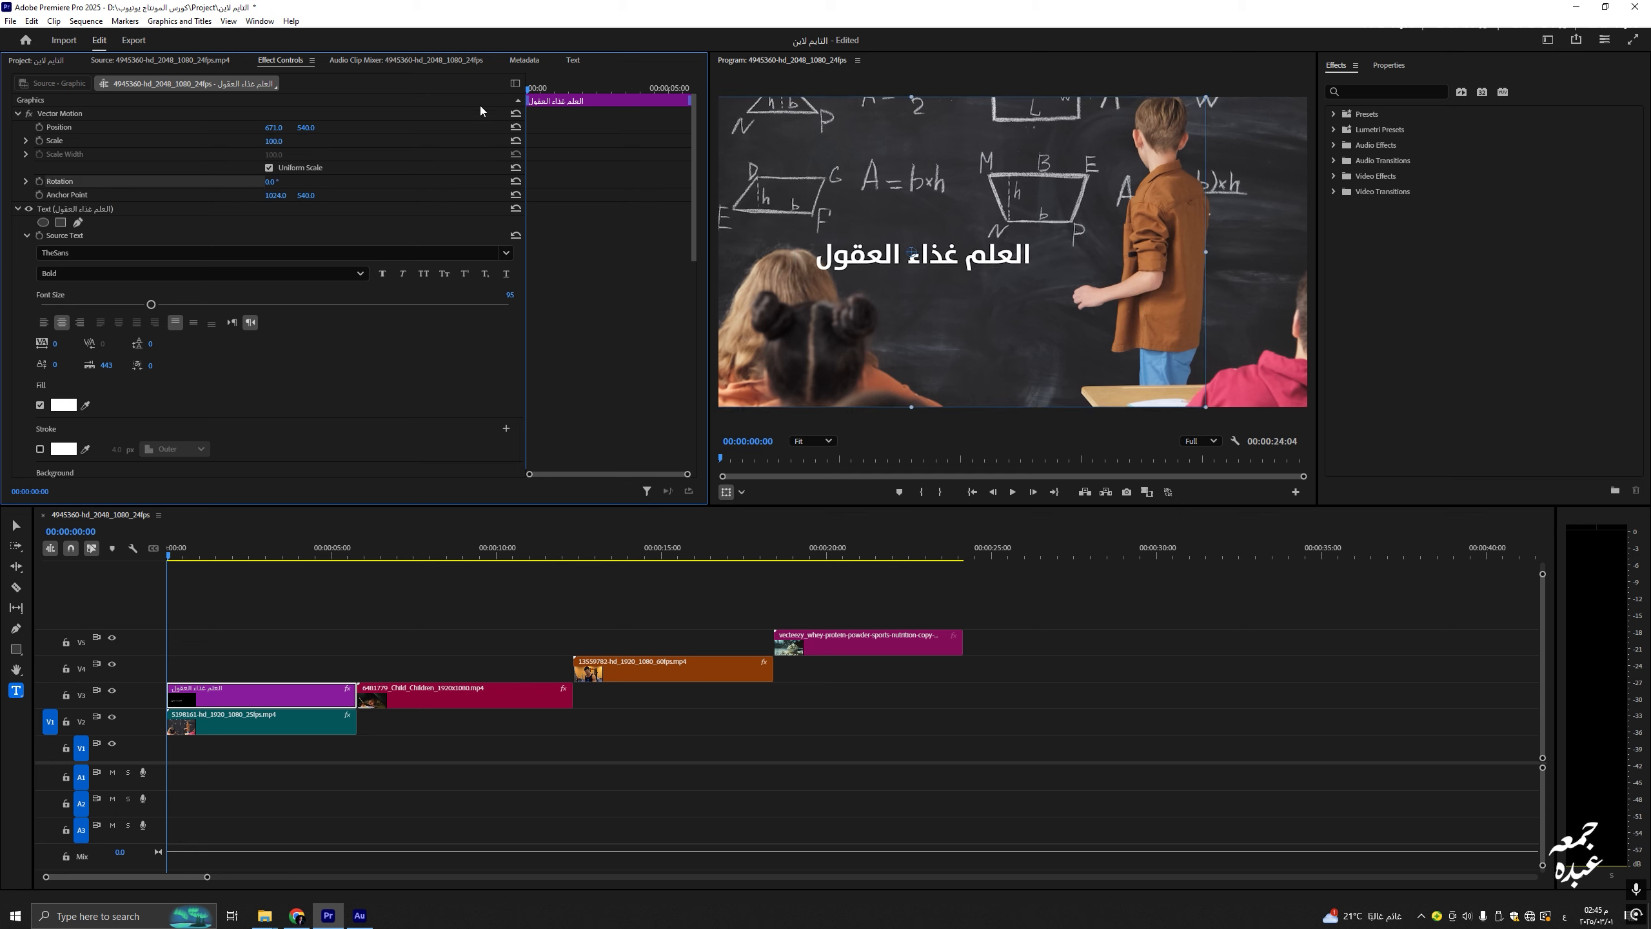
key("=")
left_click(39, 128)
Step: Add a Position keyframe at 00:00:01:15 and place the title above the frame at 00:00:00:00
left_click_drag(555, 88, 619, 99)
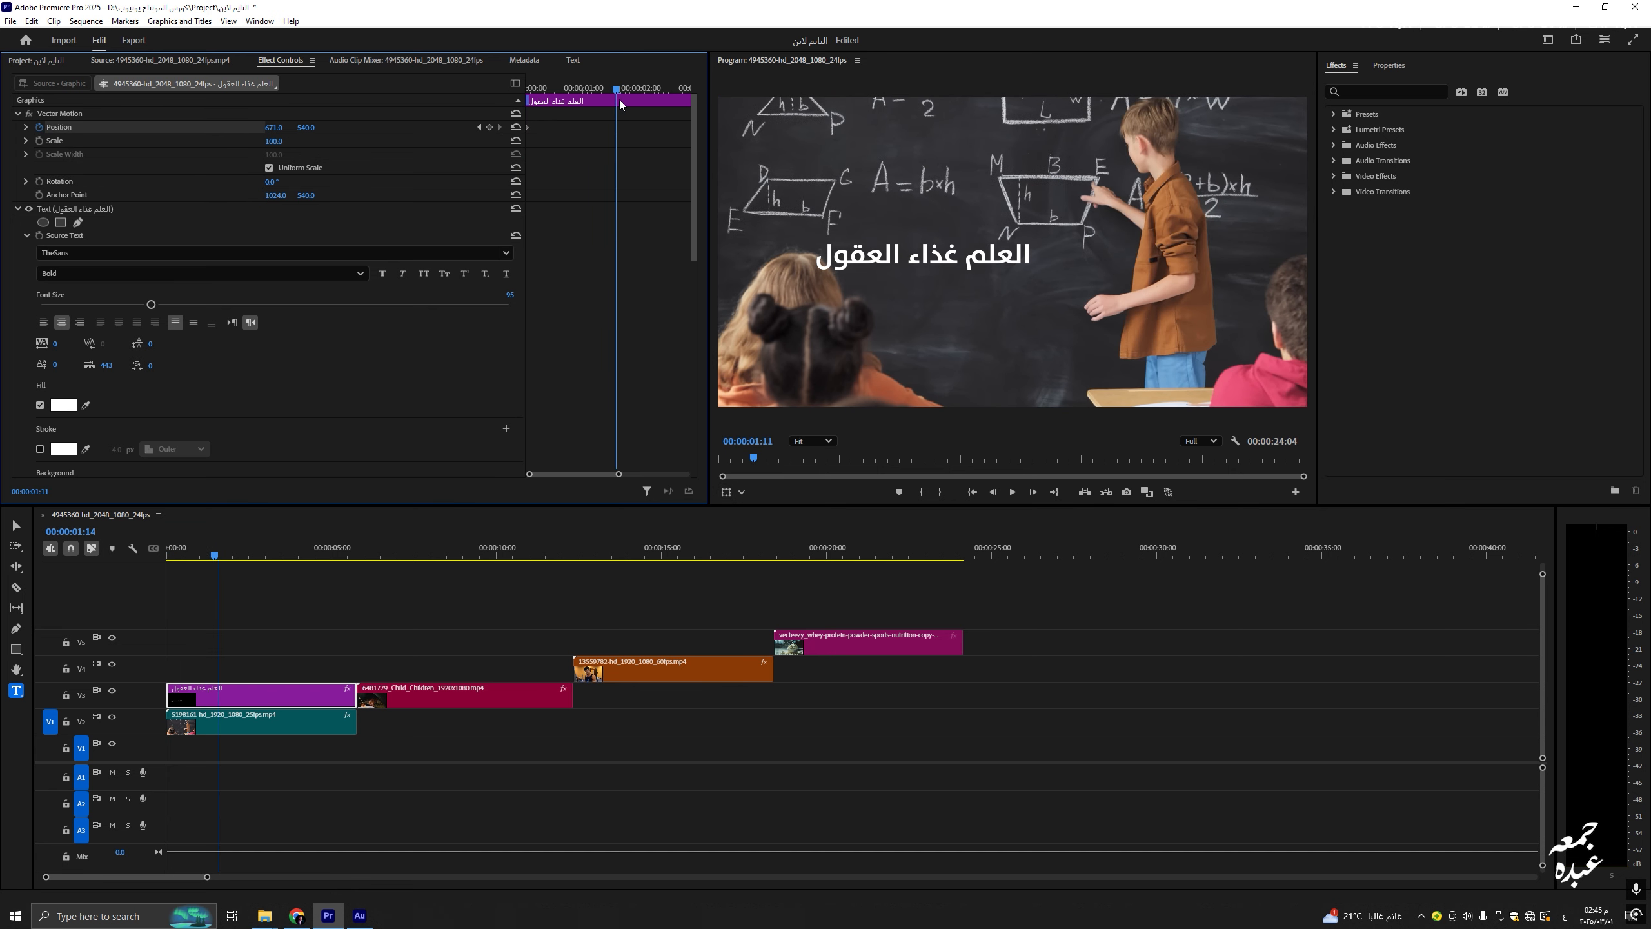
left_click(620, 101)
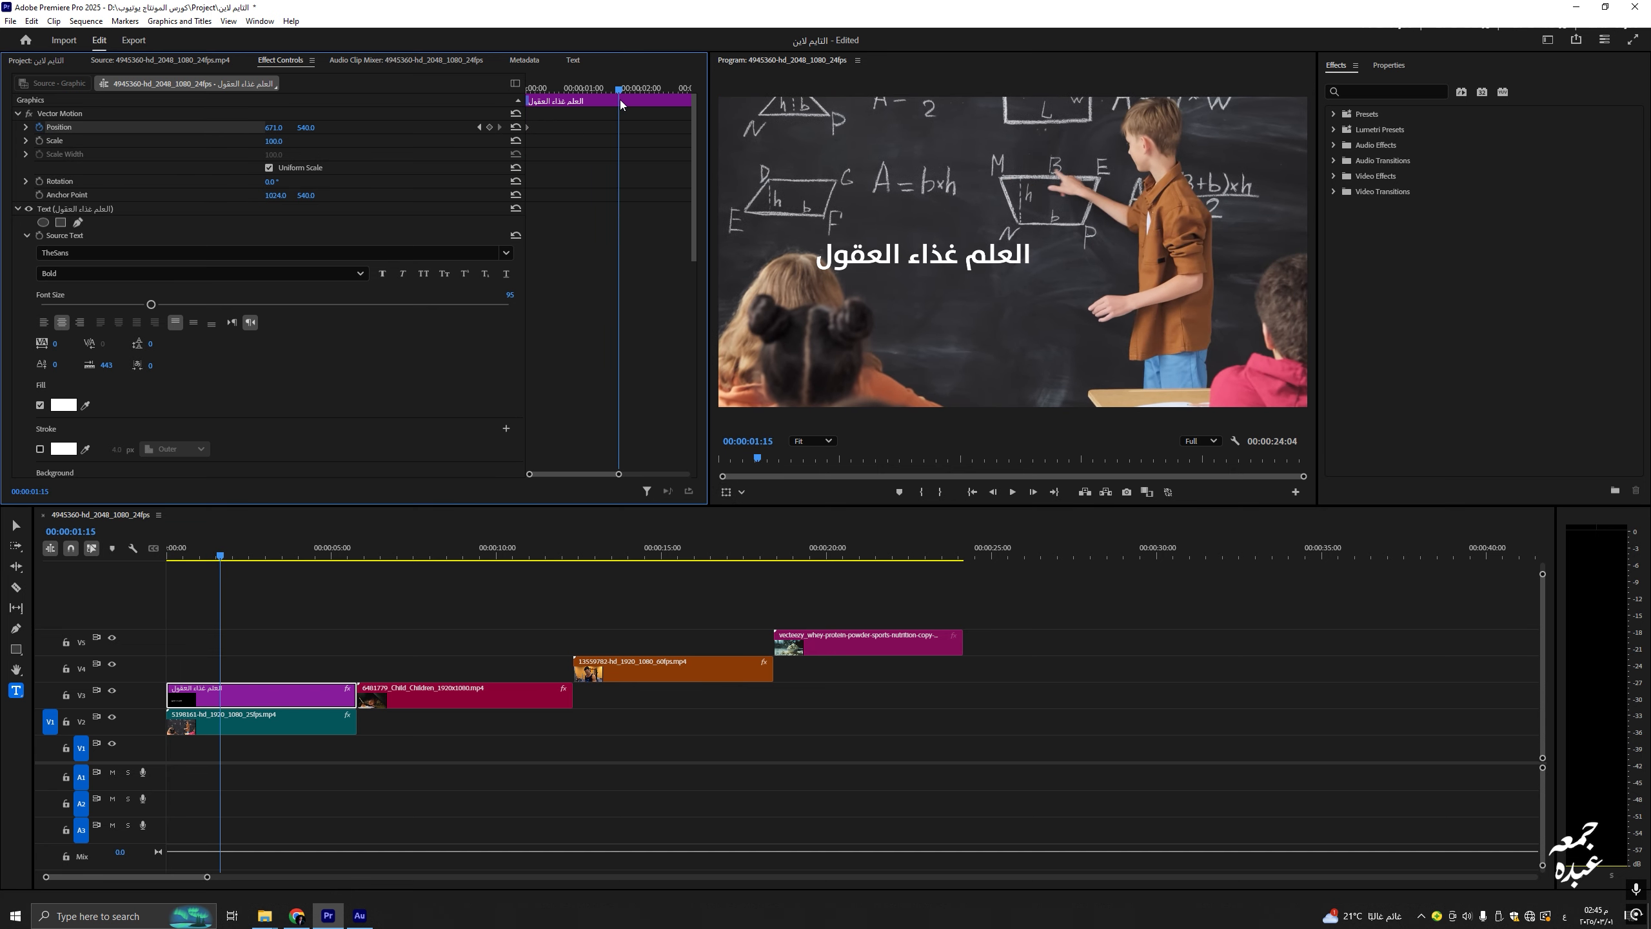
left_click(489, 127)
left_click_drag(578, 87, 431, 104)
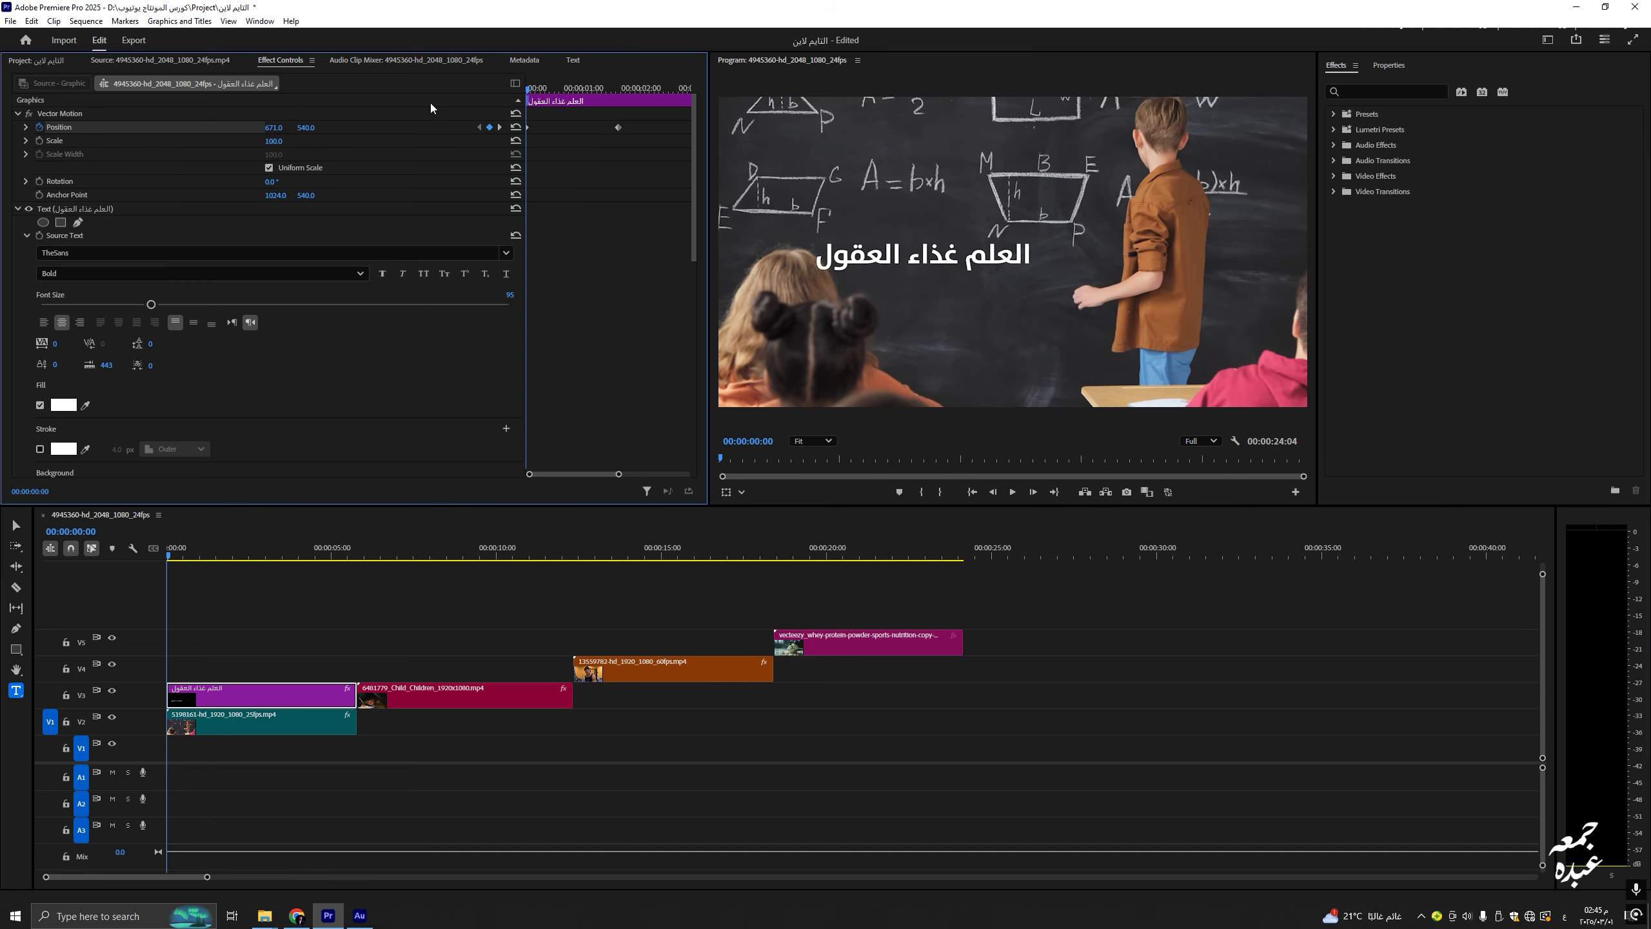
left_click_drag(306, 128, 195, 128)
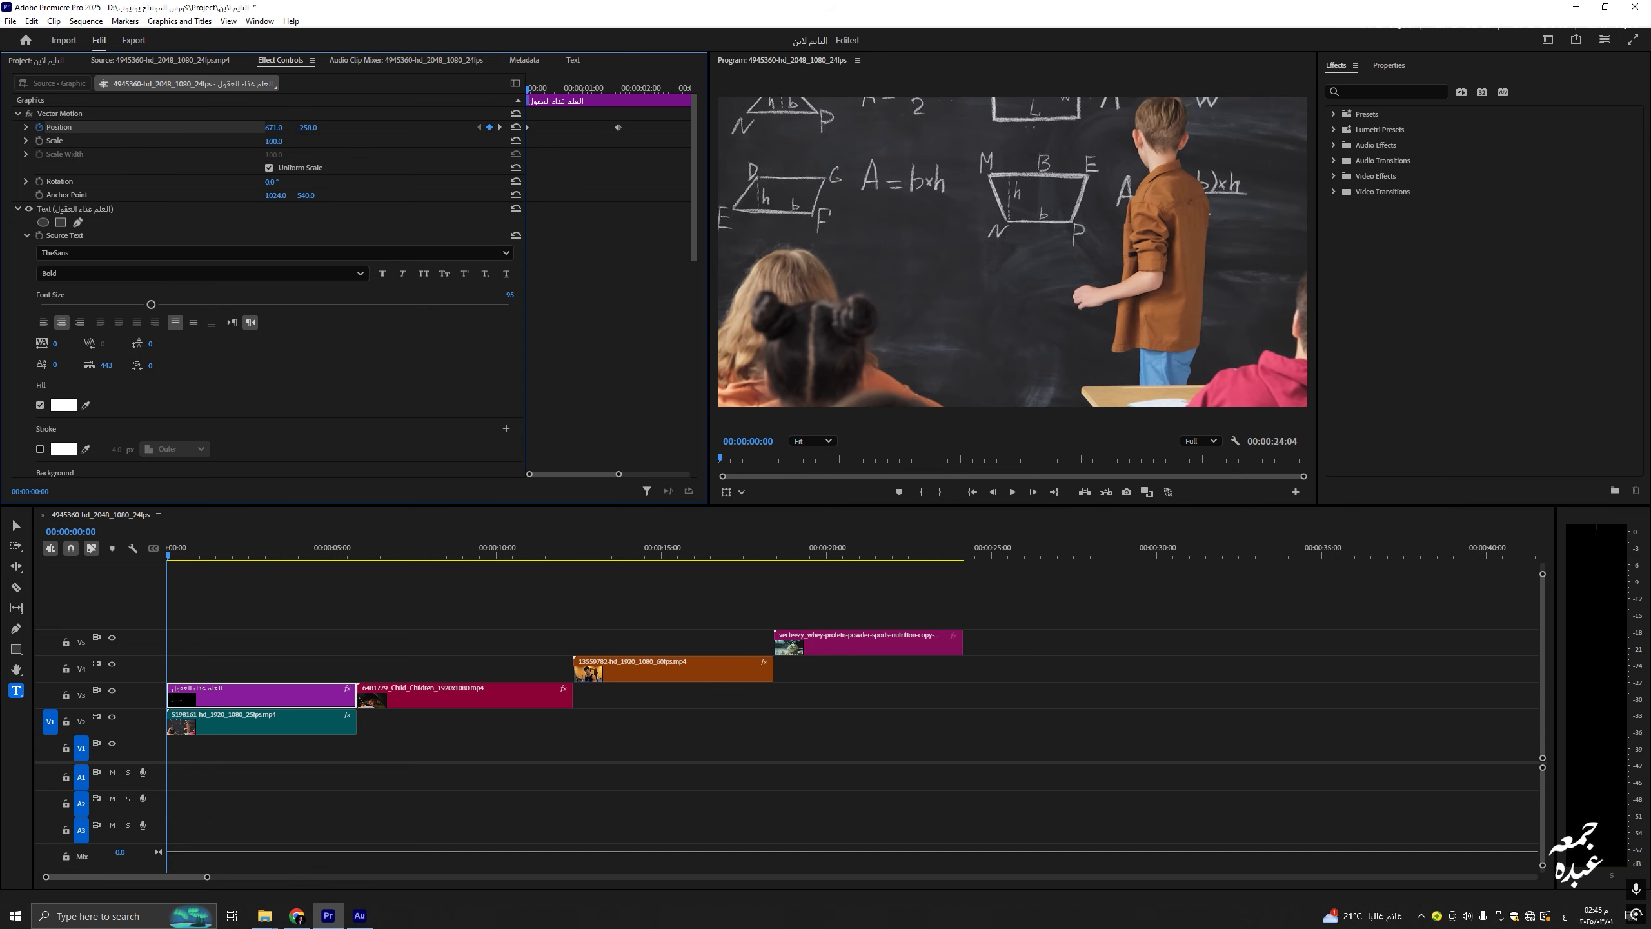
Step: Play back the drop-in animation twice from the start to preview it
key("space")
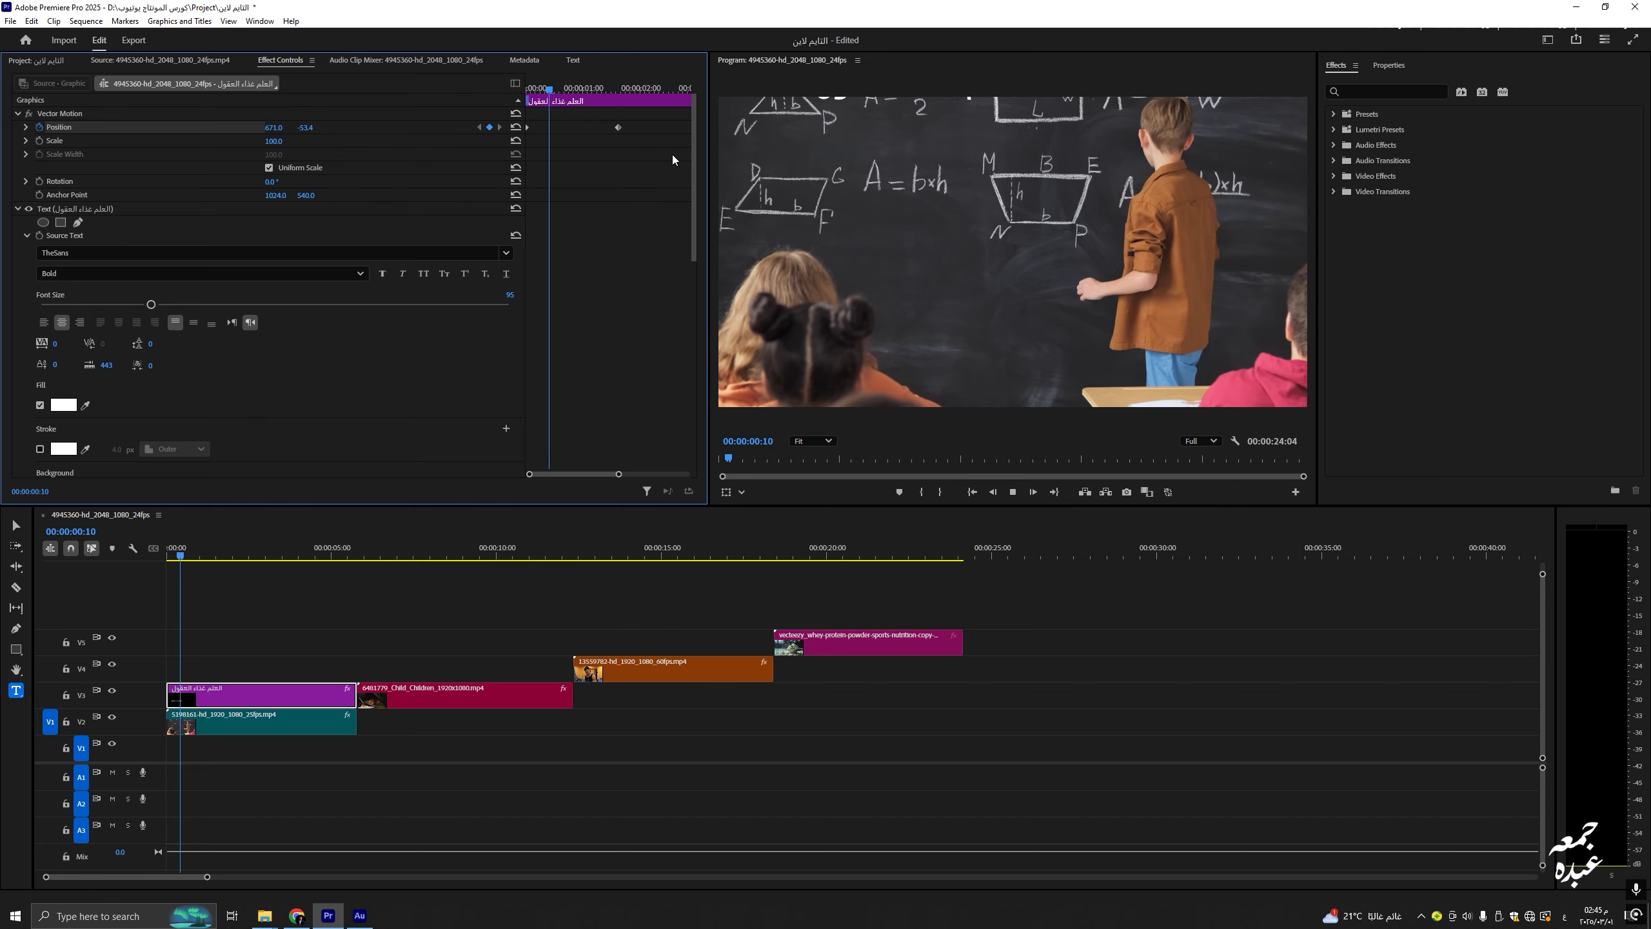
key("space")
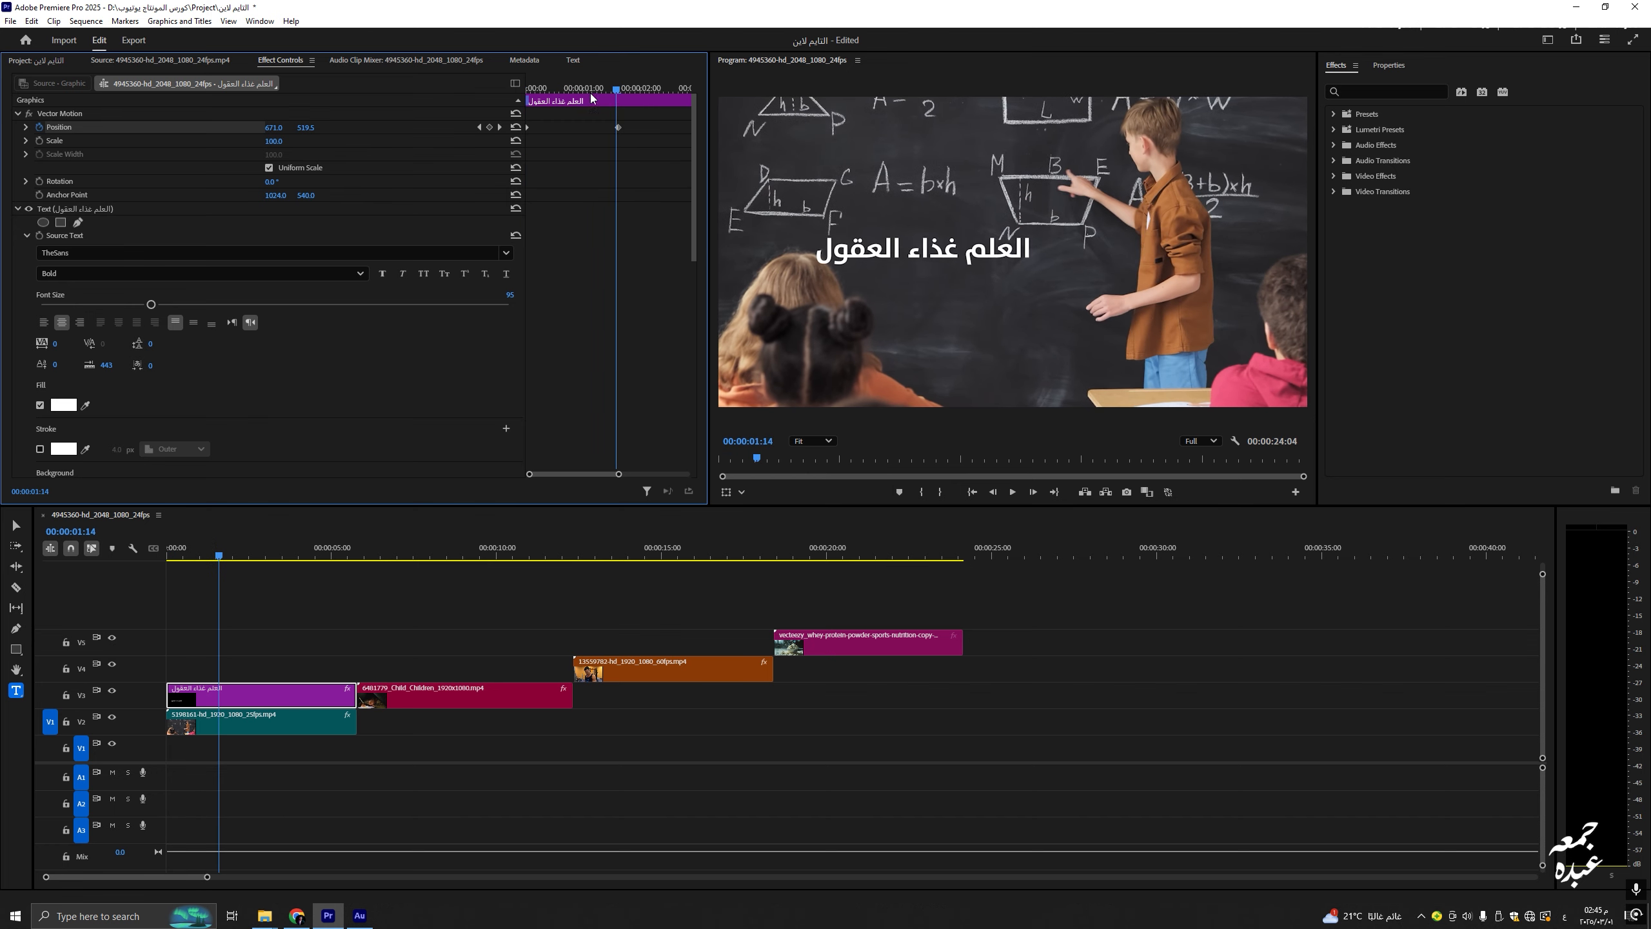
left_click_drag(595, 89, 380, 111)
key("space")
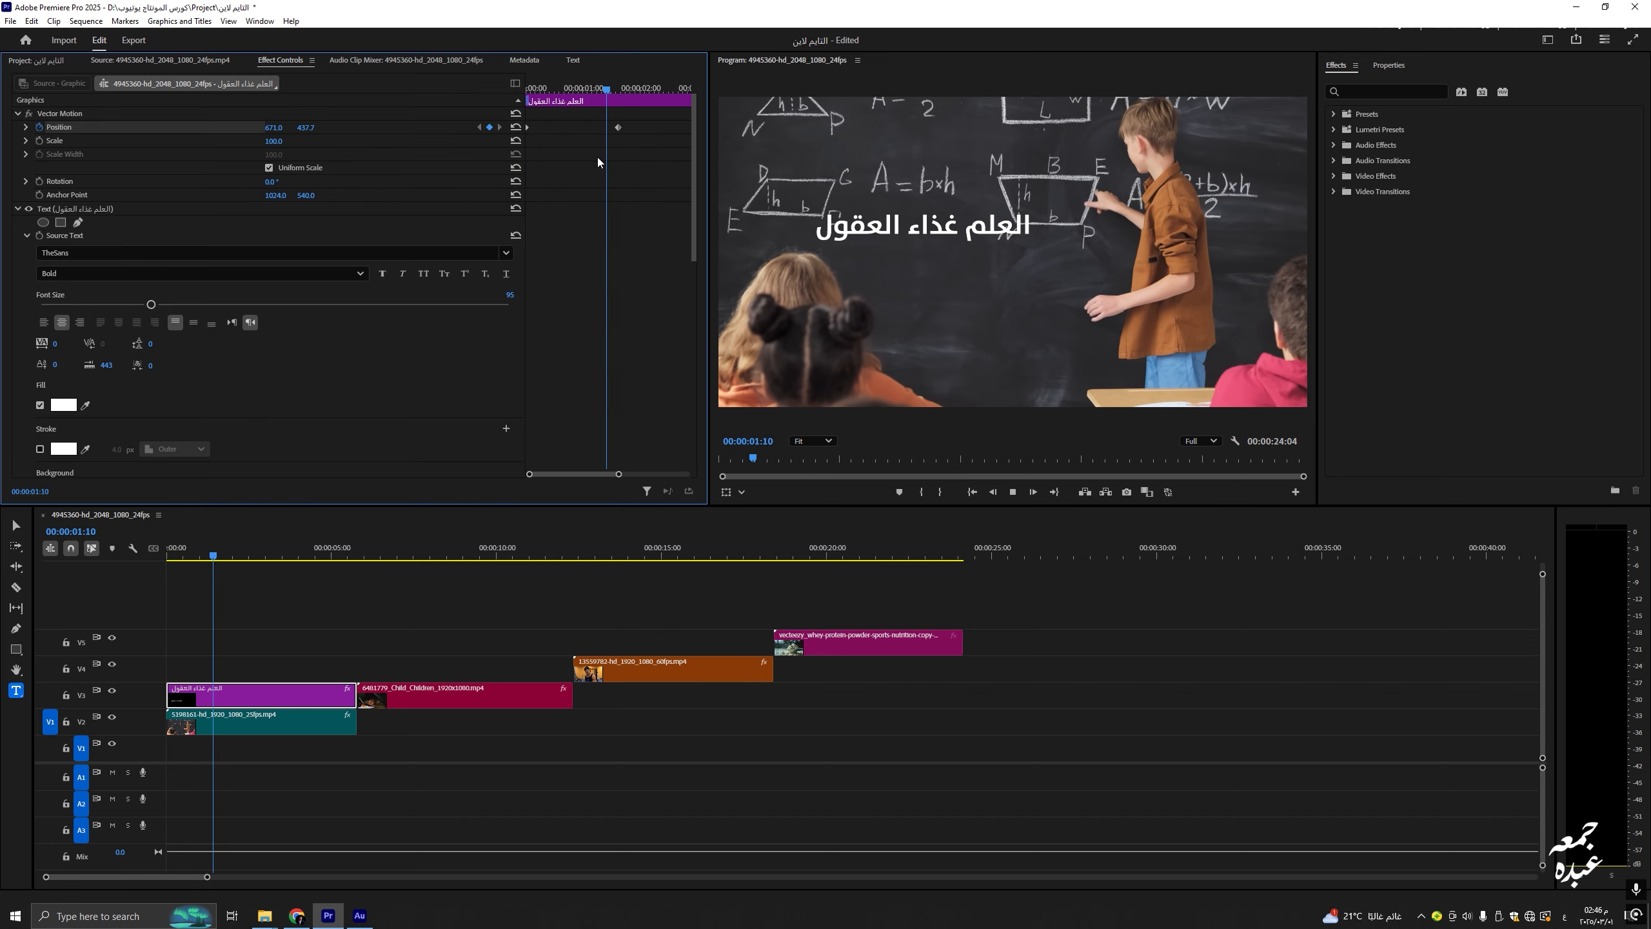
key("space")
scroll(268, 369, "down", 1)
left_click(64, 353)
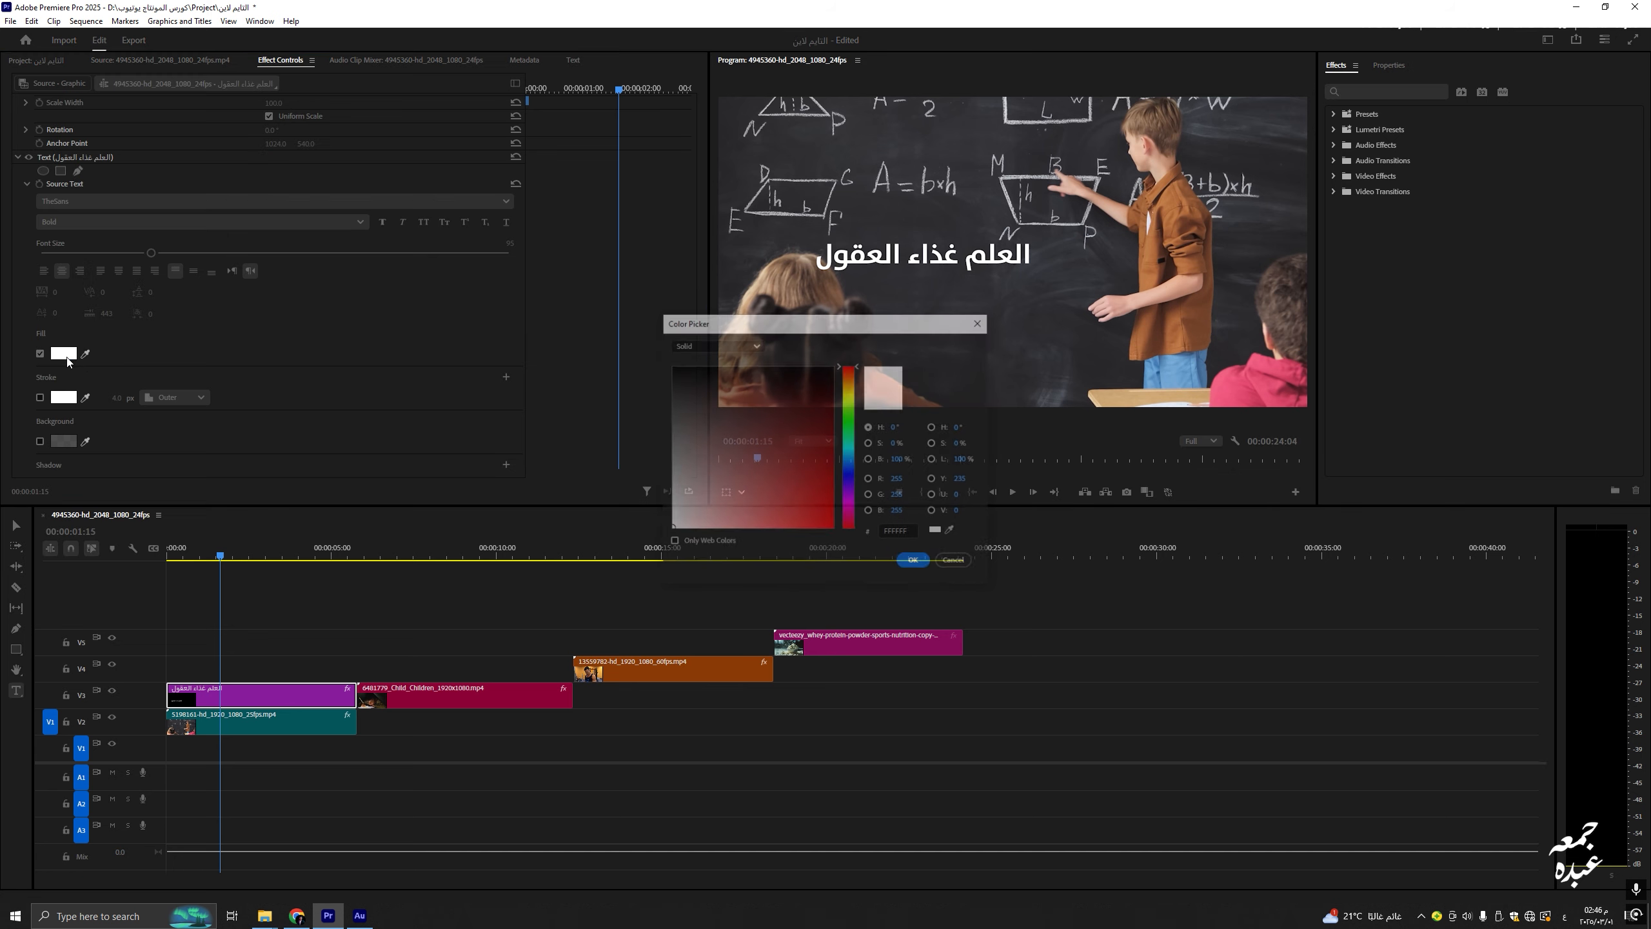
Step: Give the title a bright orange-yellow fill, FFC016, after trying red shades
left_click_drag(737, 327, 385, 264)
left_click(476, 328)
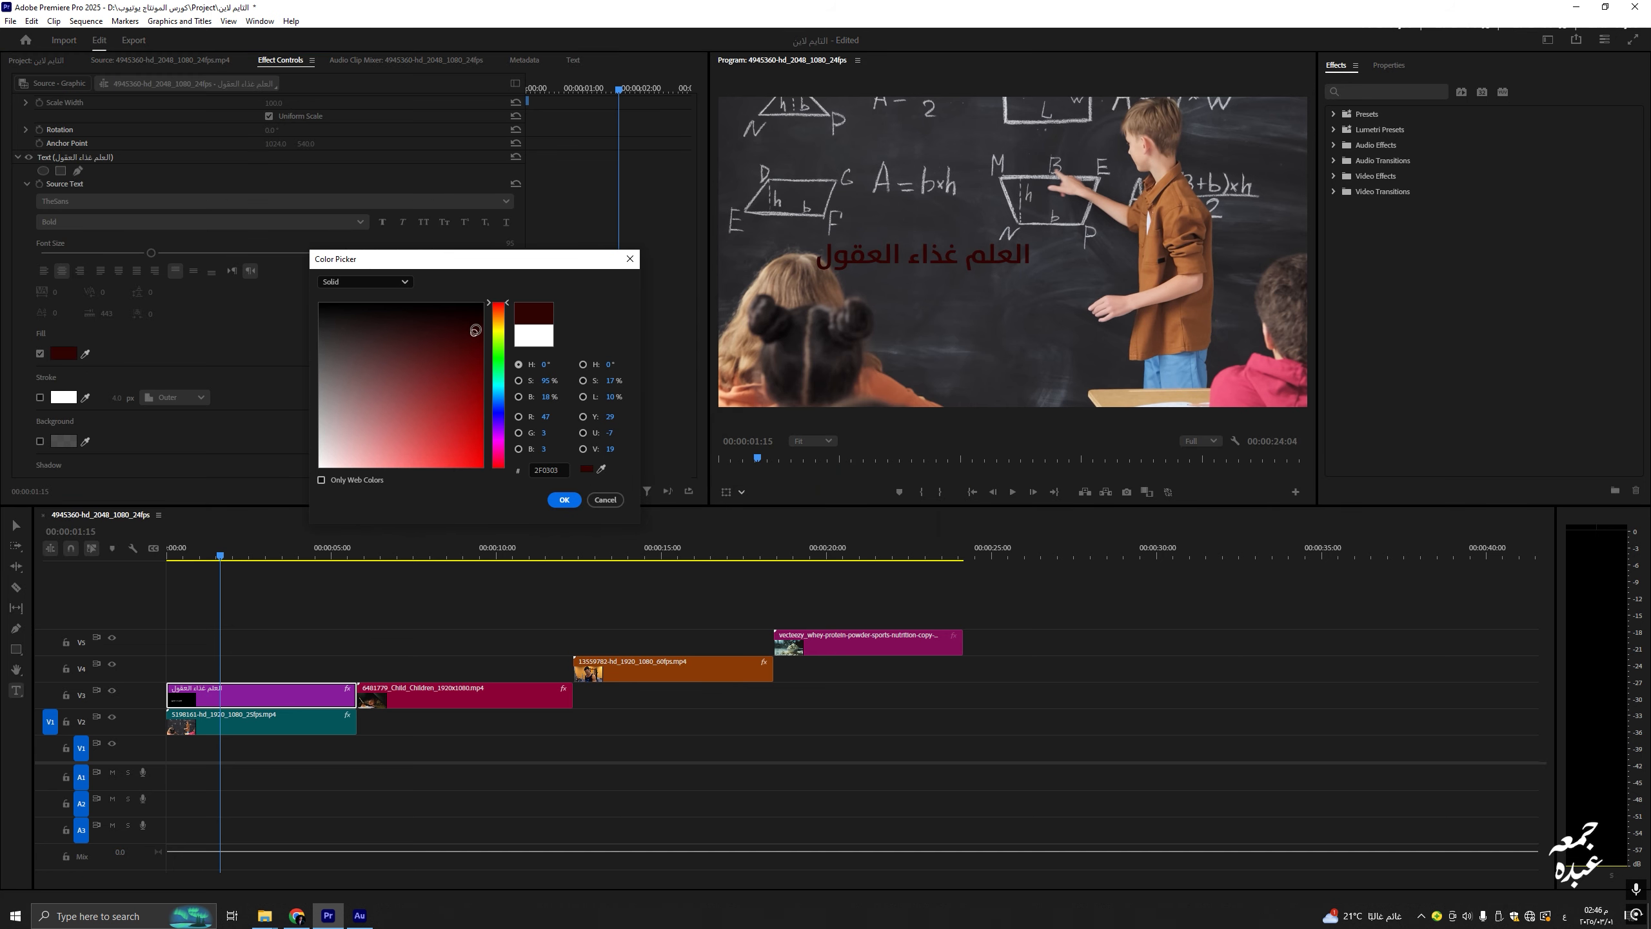
left_click(430, 433)
mouse_move(423, 417)
left_mouse_down()
mouse_move(395, 420)
mouse_move(478, 387)
mouse_move(369, 316)
mouse_move(341, 386)
mouse_move(411, 380)
left_mouse_up()
left_click_drag(499, 310, 498, 332)
left_click(498, 322)
left_click_drag(471, 416, 469, 489)
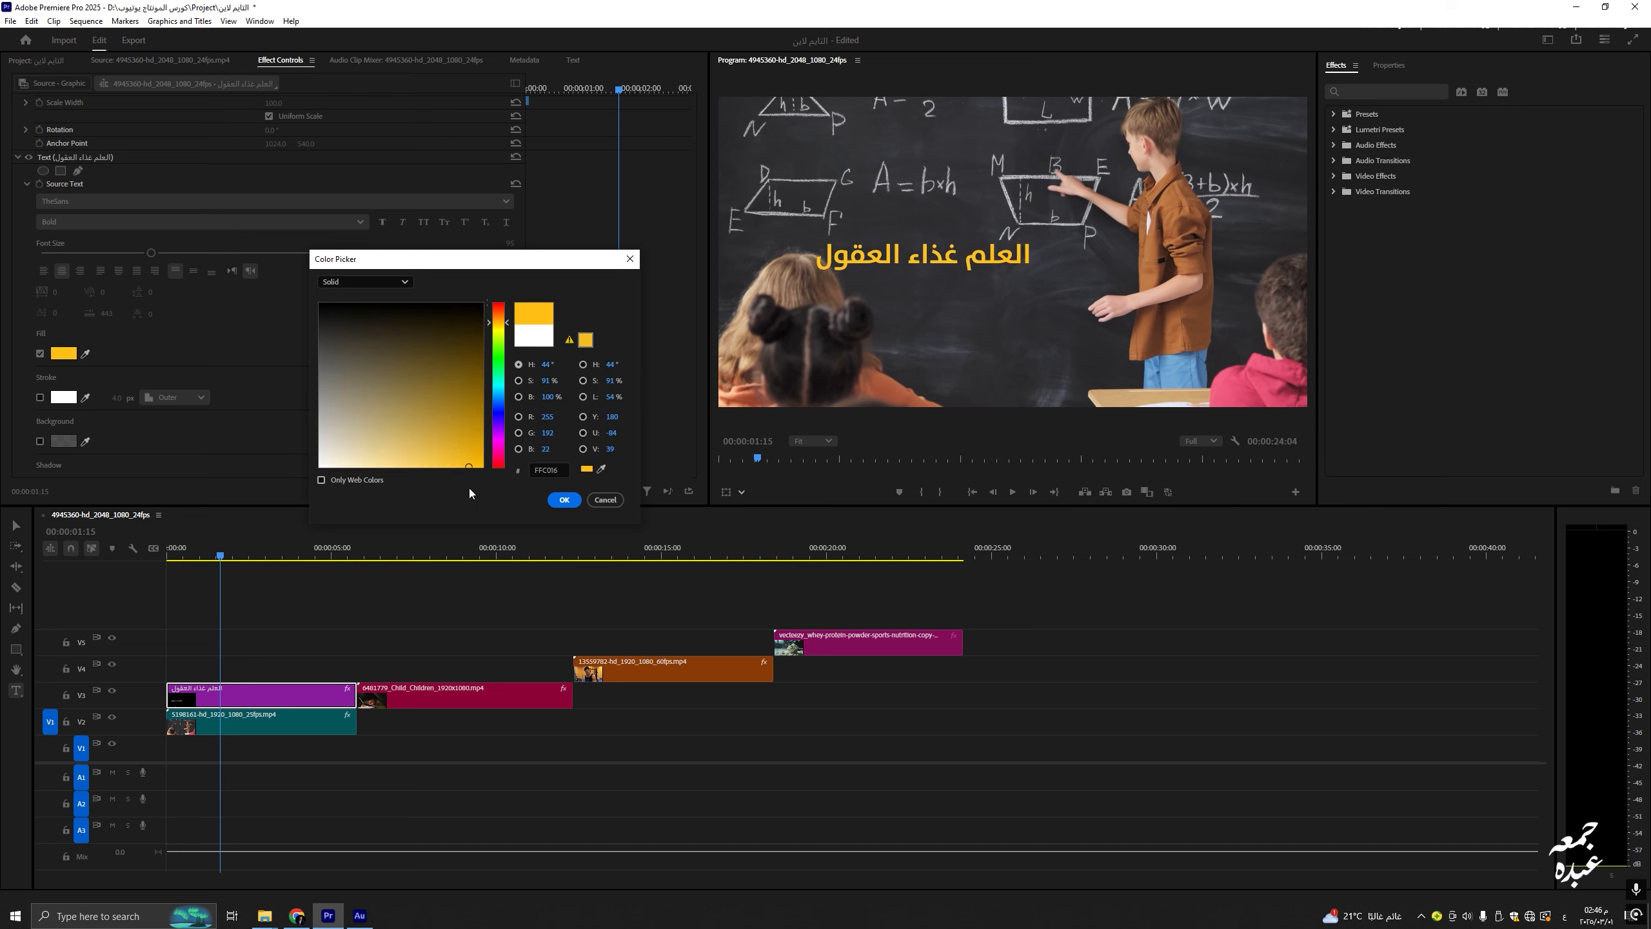
left_click(572, 505)
Step: Turn on the title's white stroke, trying and cancelling black and red outline colours
scroll(104, 400, "down", 1)
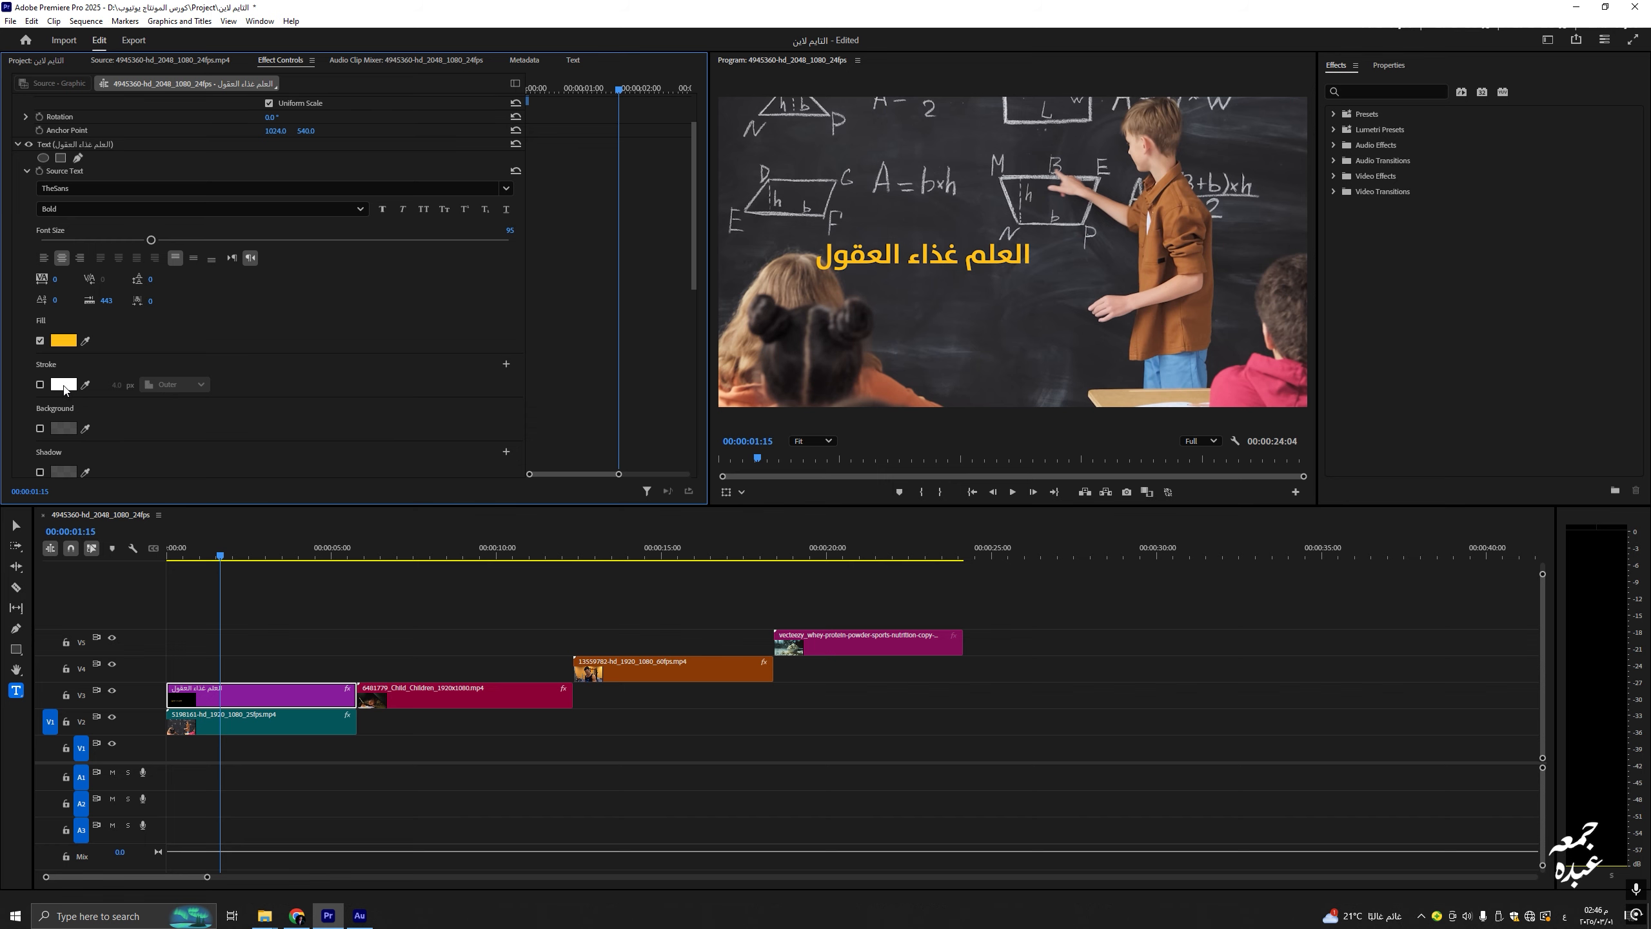
left_click(40, 384)
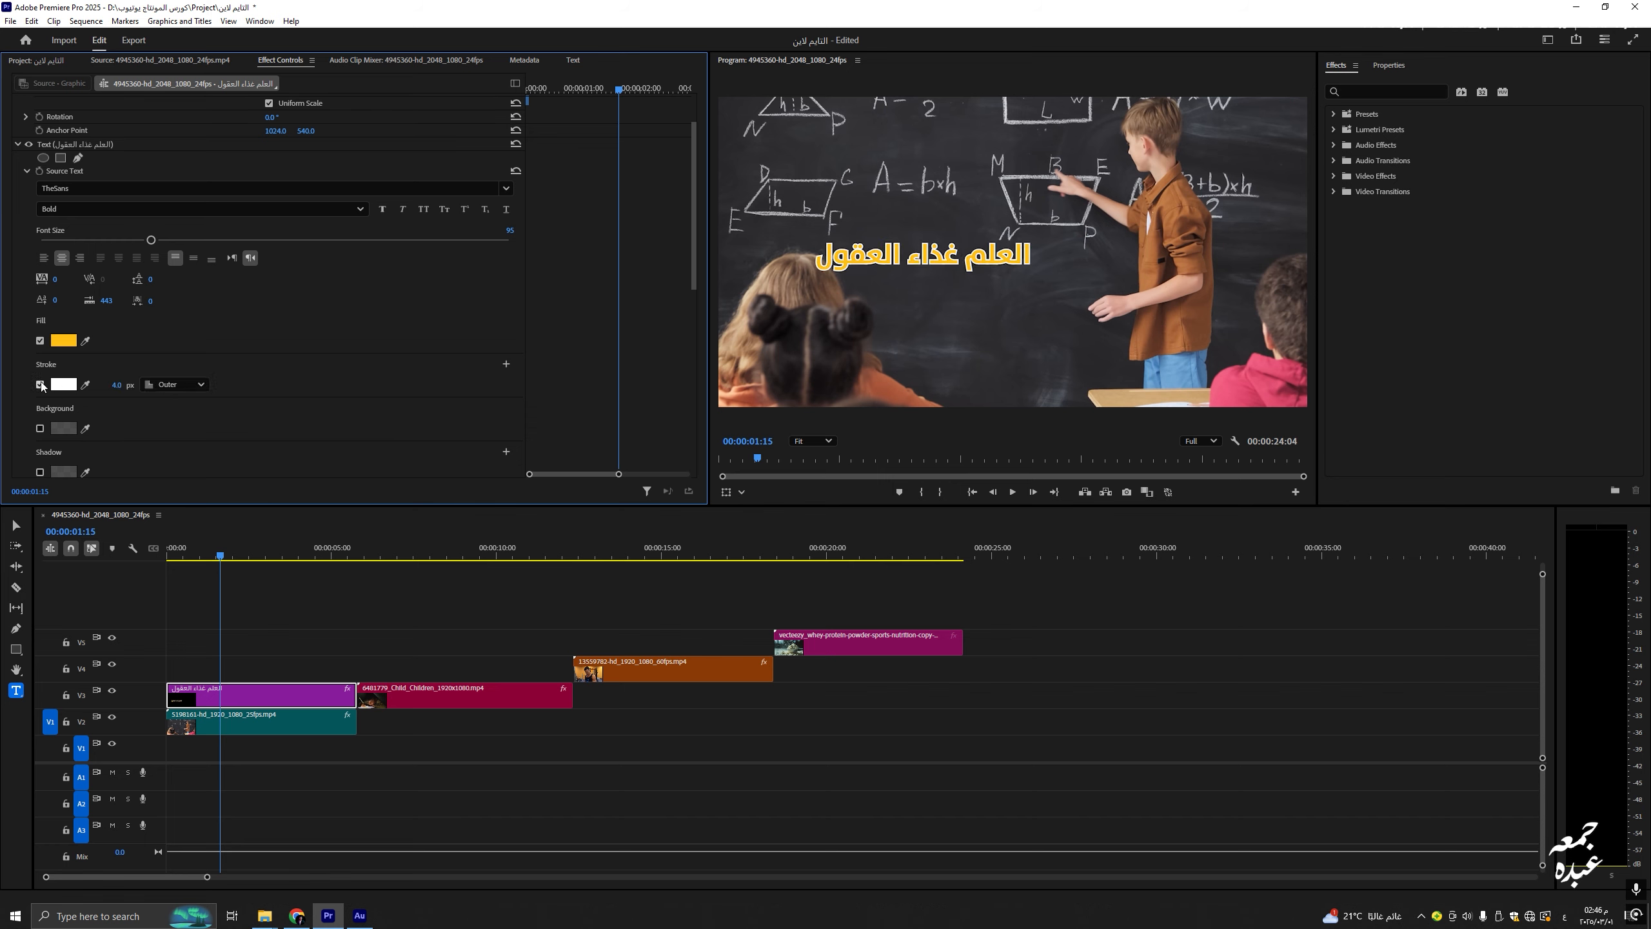
left_click(40, 385)
left_click(39, 385)
left_click(40, 384)
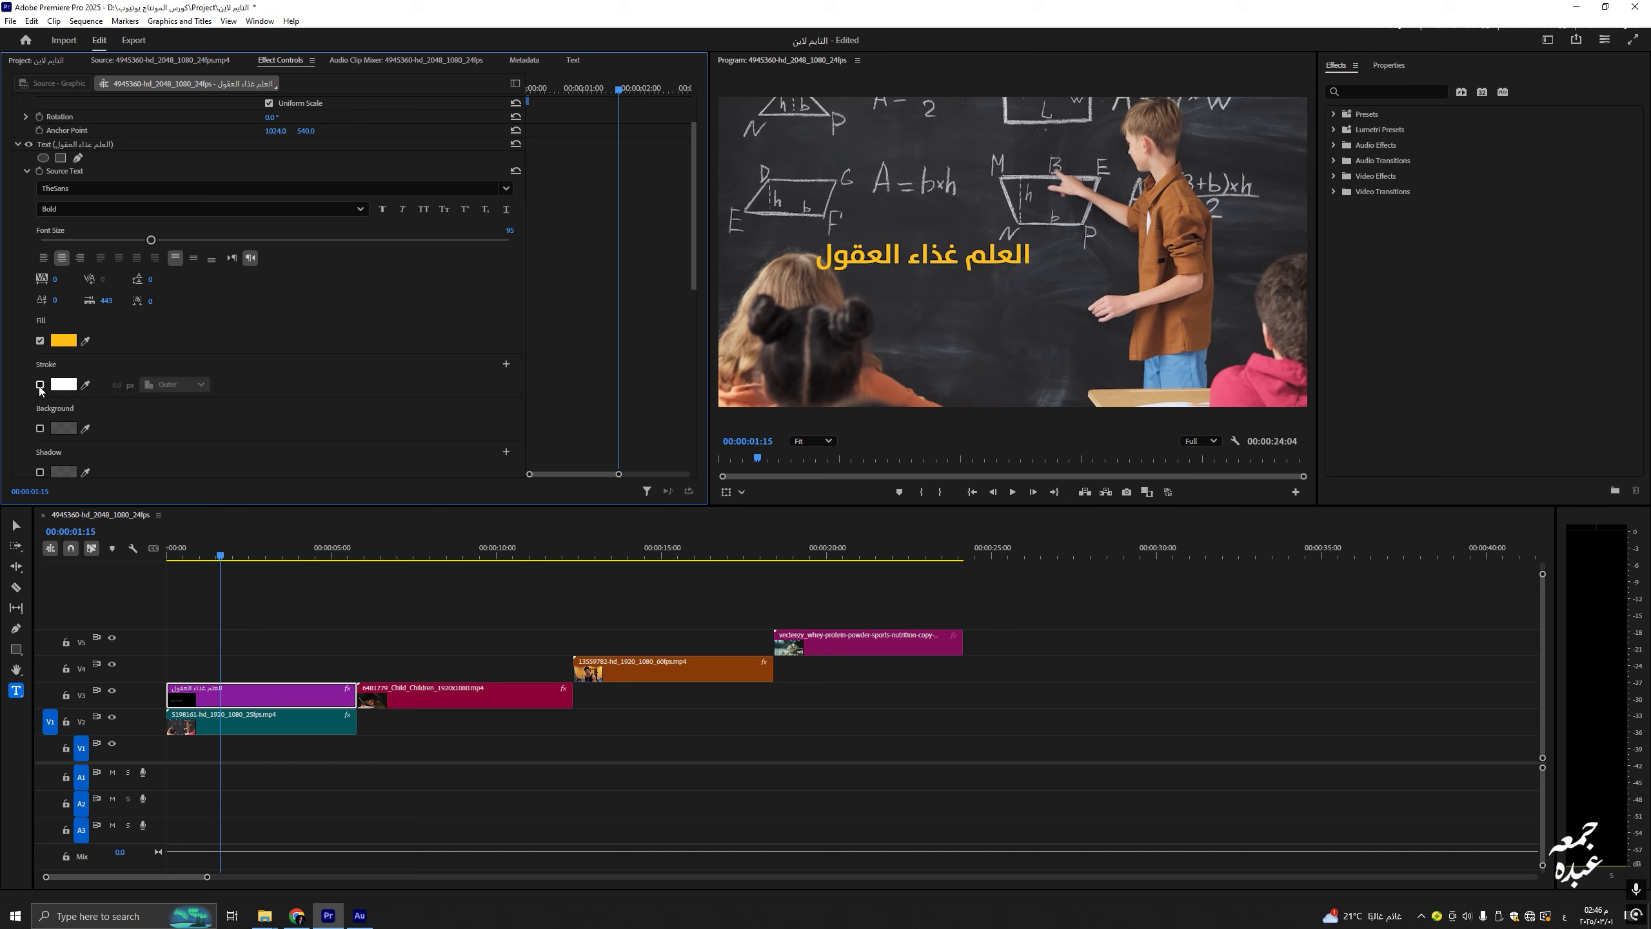
left_click(39, 384)
left_click(63, 384)
left_click(320, 307)
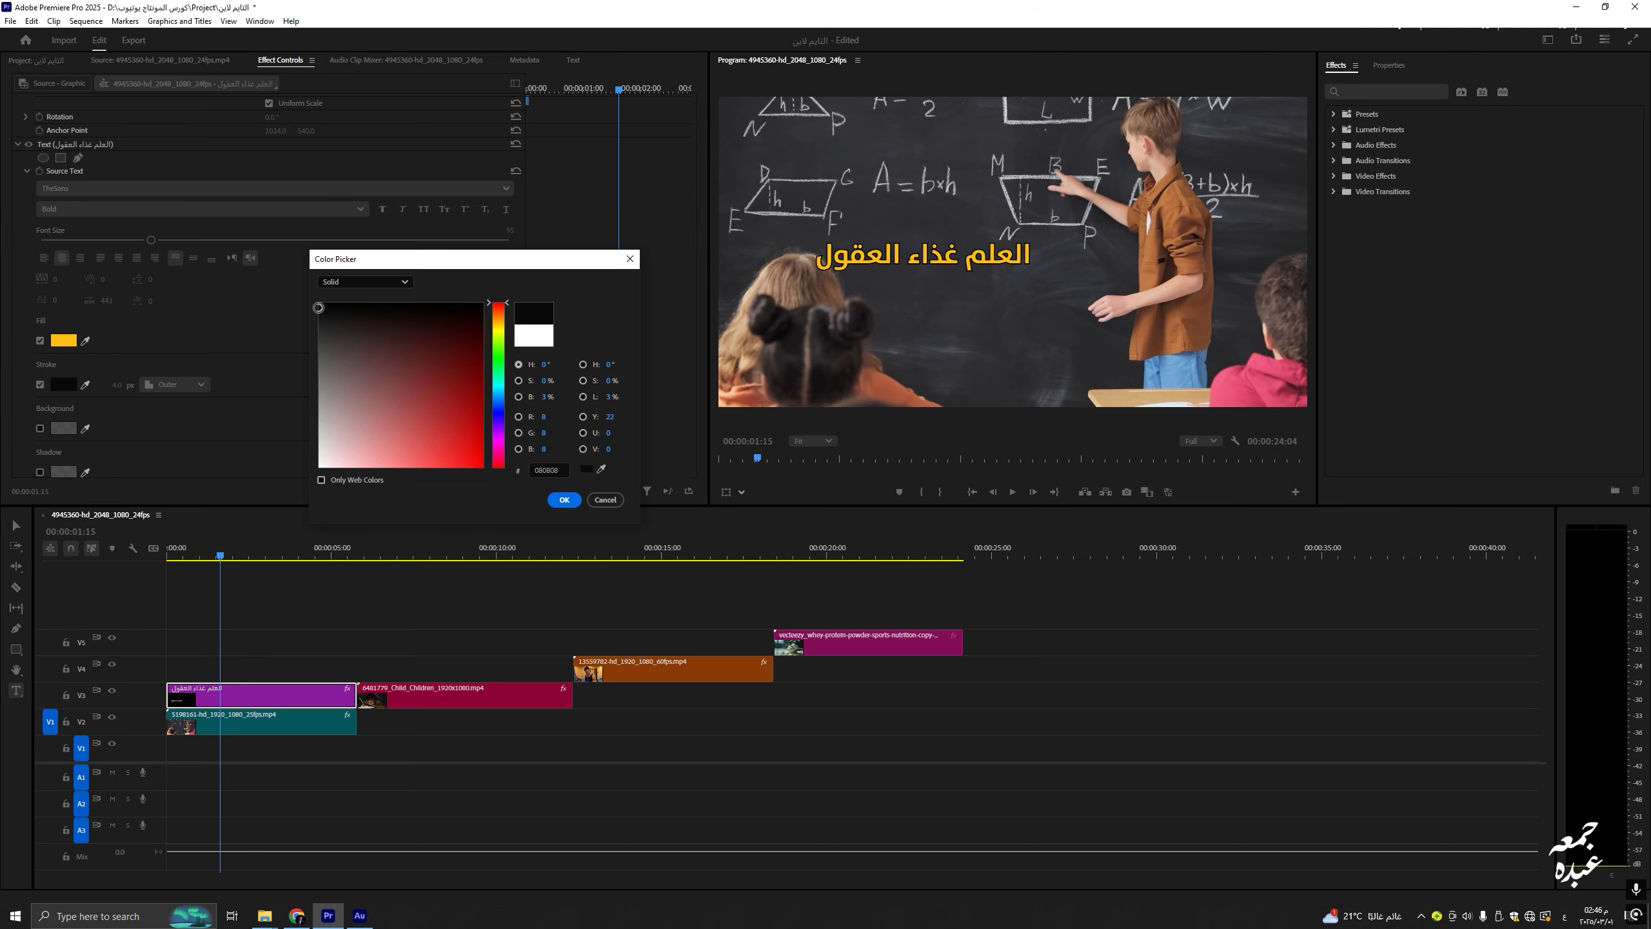
mouse_move(425, 364)
left_mouse_down()
mouse_move(469, 391)
mouse_move(459, 446)
mouse_move(448, 315)
left_mouse_up()
key("Escape")
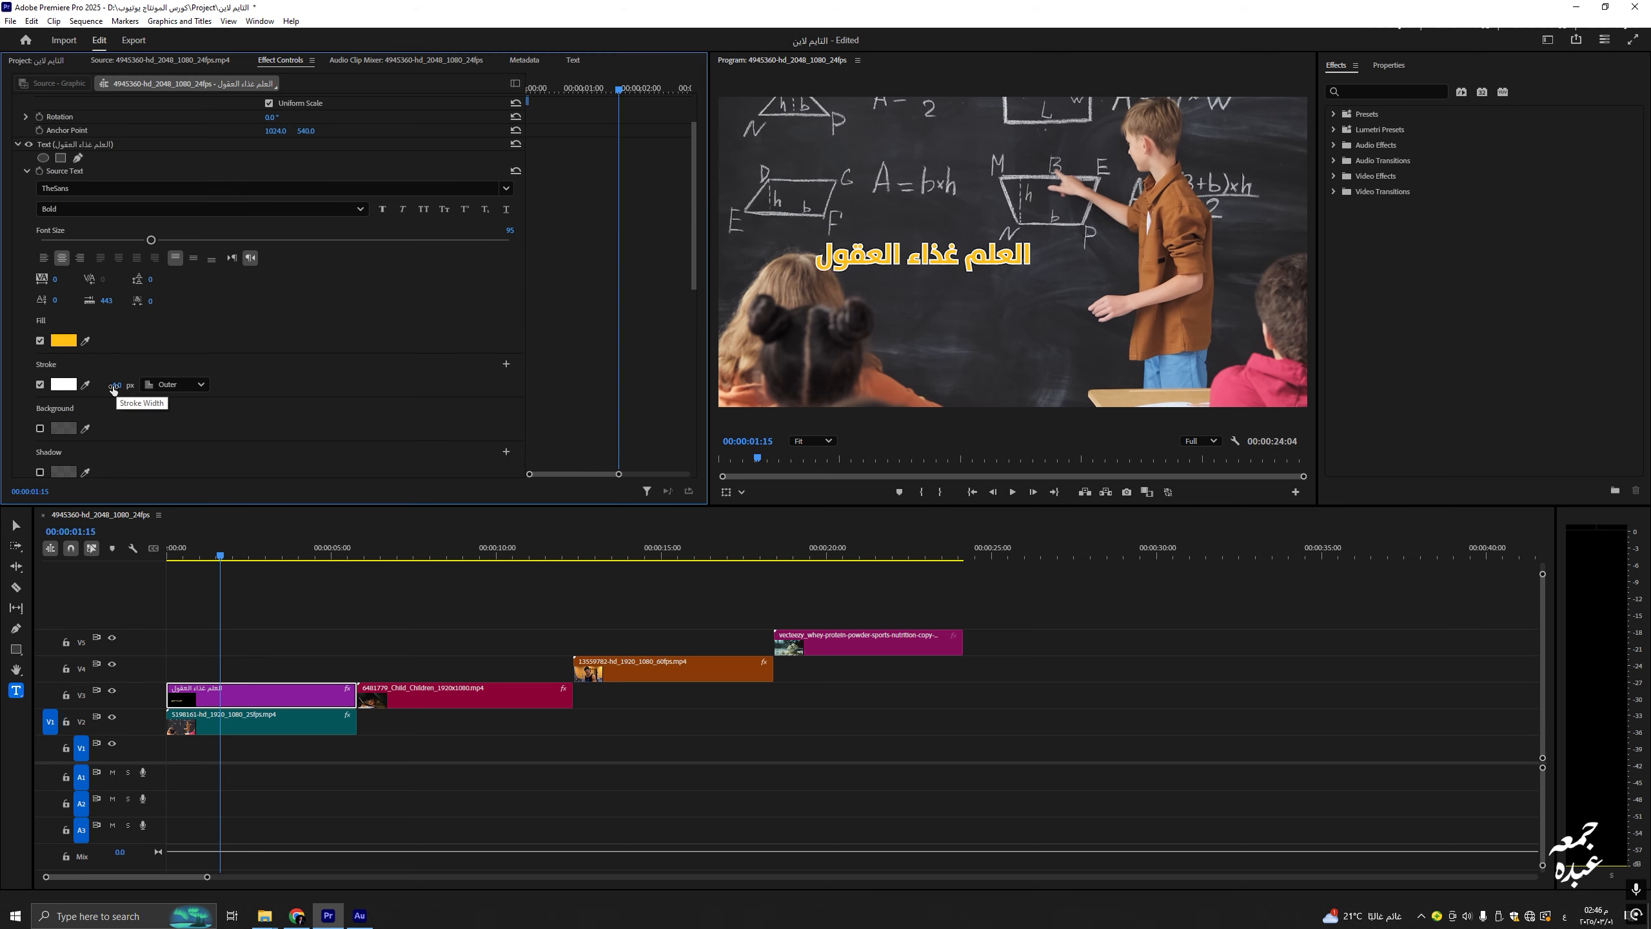
Step: Set the white stroke to 5 px on the outside of the letters, after trying inside and centre
mouse_move(113, 388)
left_mouse_down()
mouse_move(136, 389)
mouse_move(118, 389)
left_mouse_up()
left_click(168, 386)
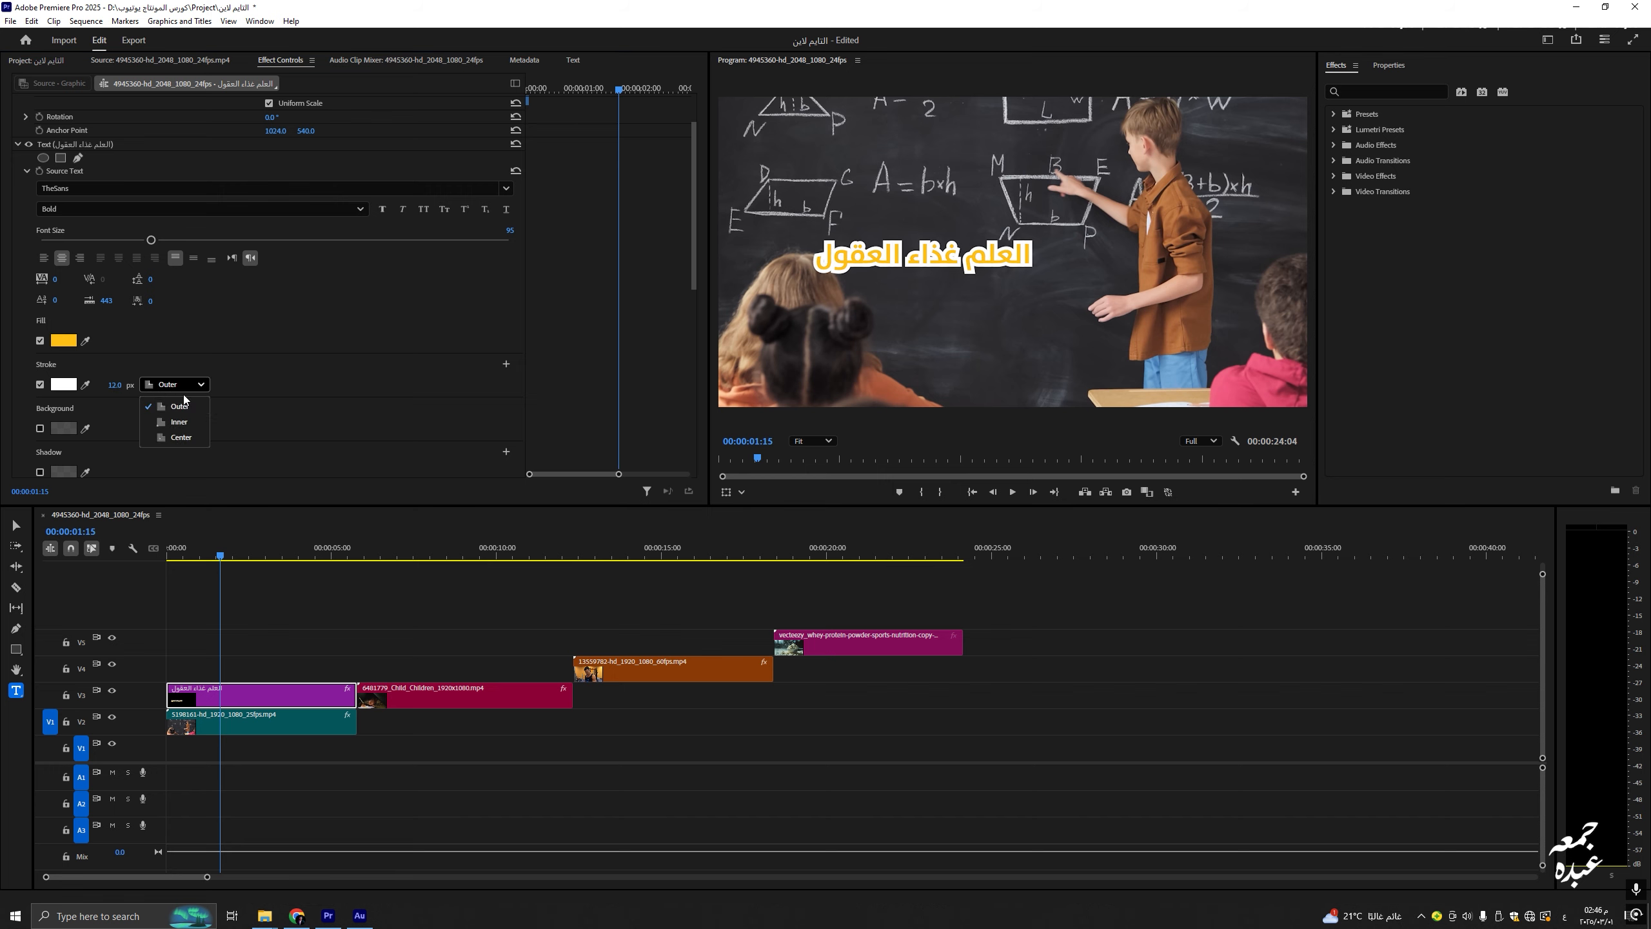
left_click(179, 422)
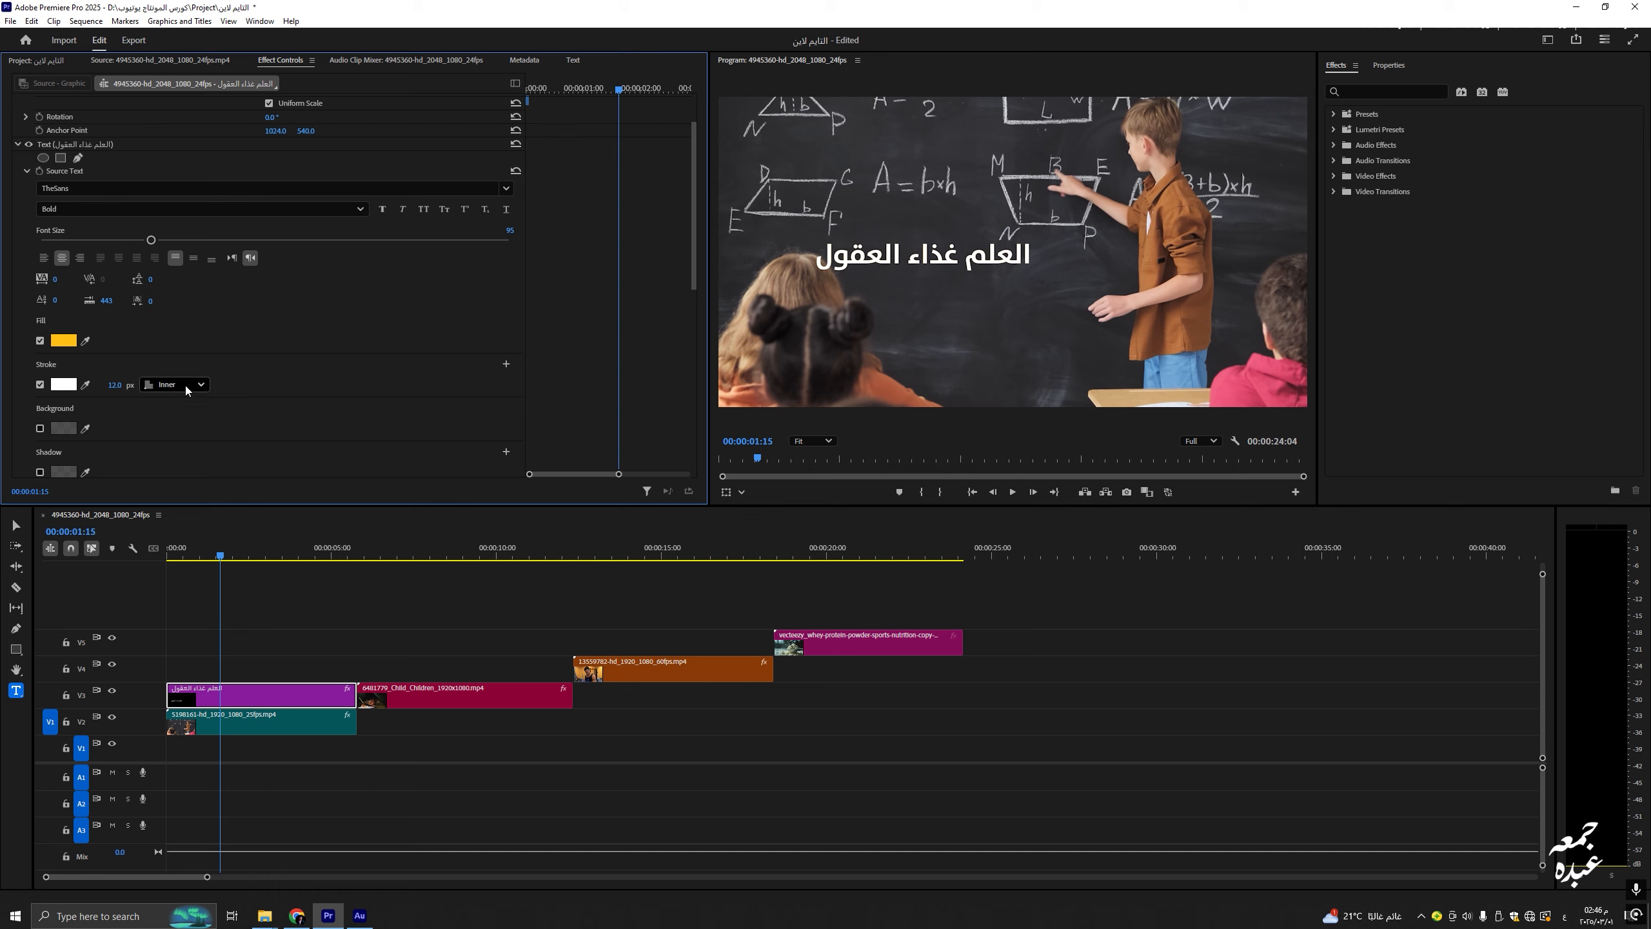
left_click(186, 389)
left_click(189, 434)
left_click(182, 386)
left_click(180, 420)
left_click(173, 385)
left_click(172, 405)
left_click_drag(115, 384, 109, 383)
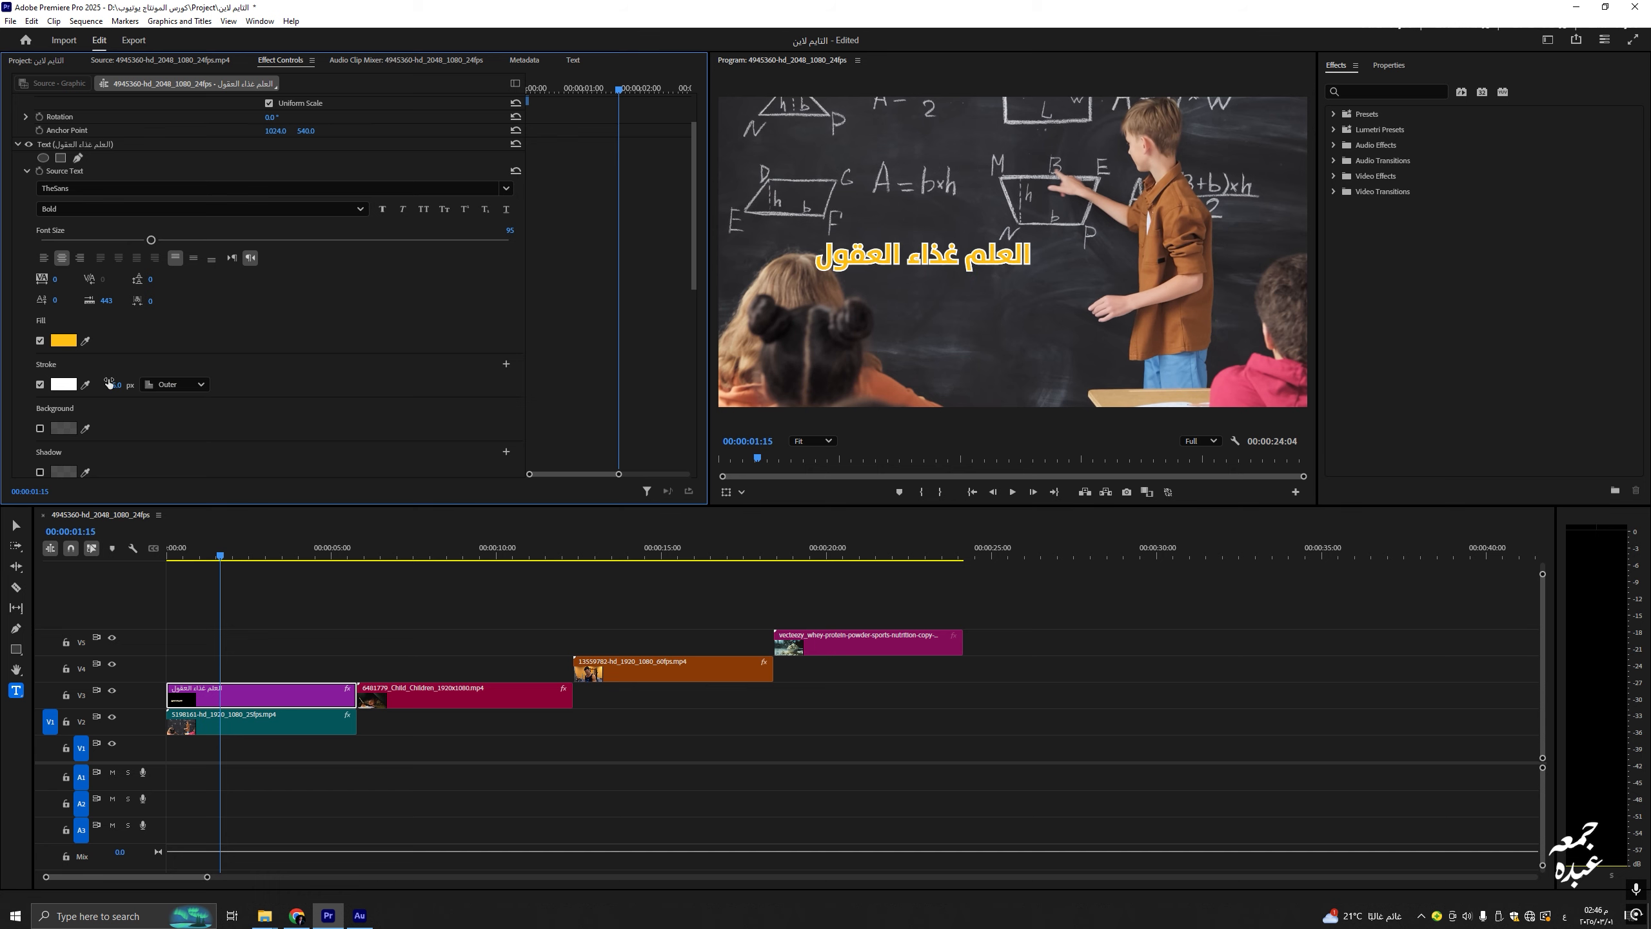
scroll(42, 389, "down", 1)
left_click(41, 389)
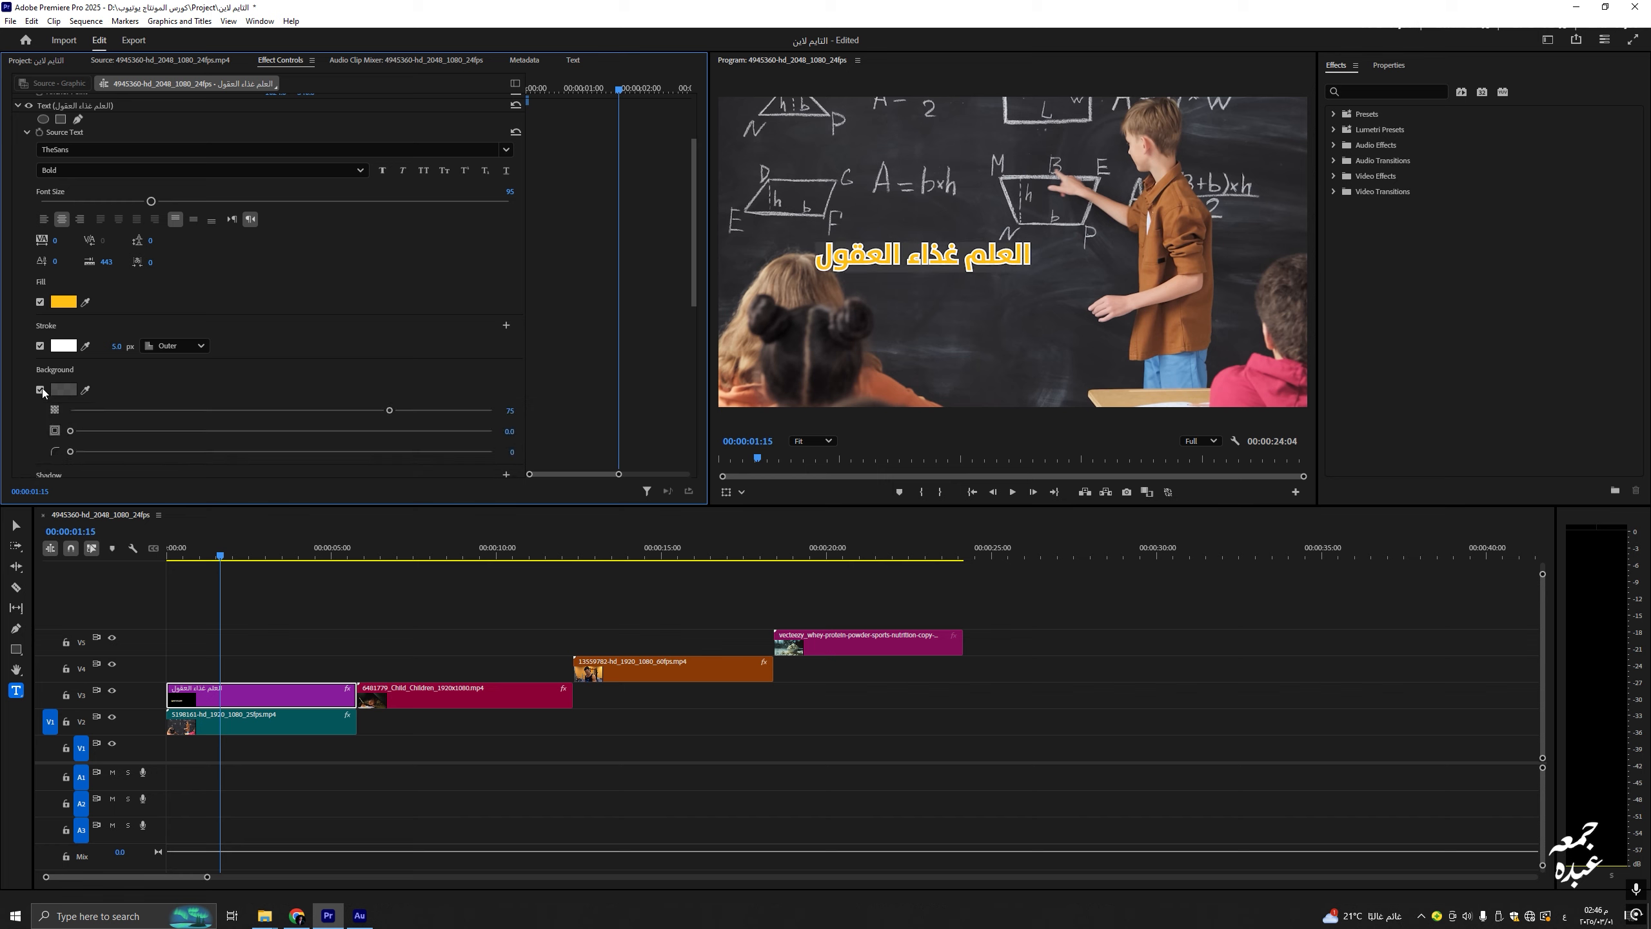
Step: Turn on a black background box behind the title and set its opacity to 56
scroll(136, 384, "down", 2)
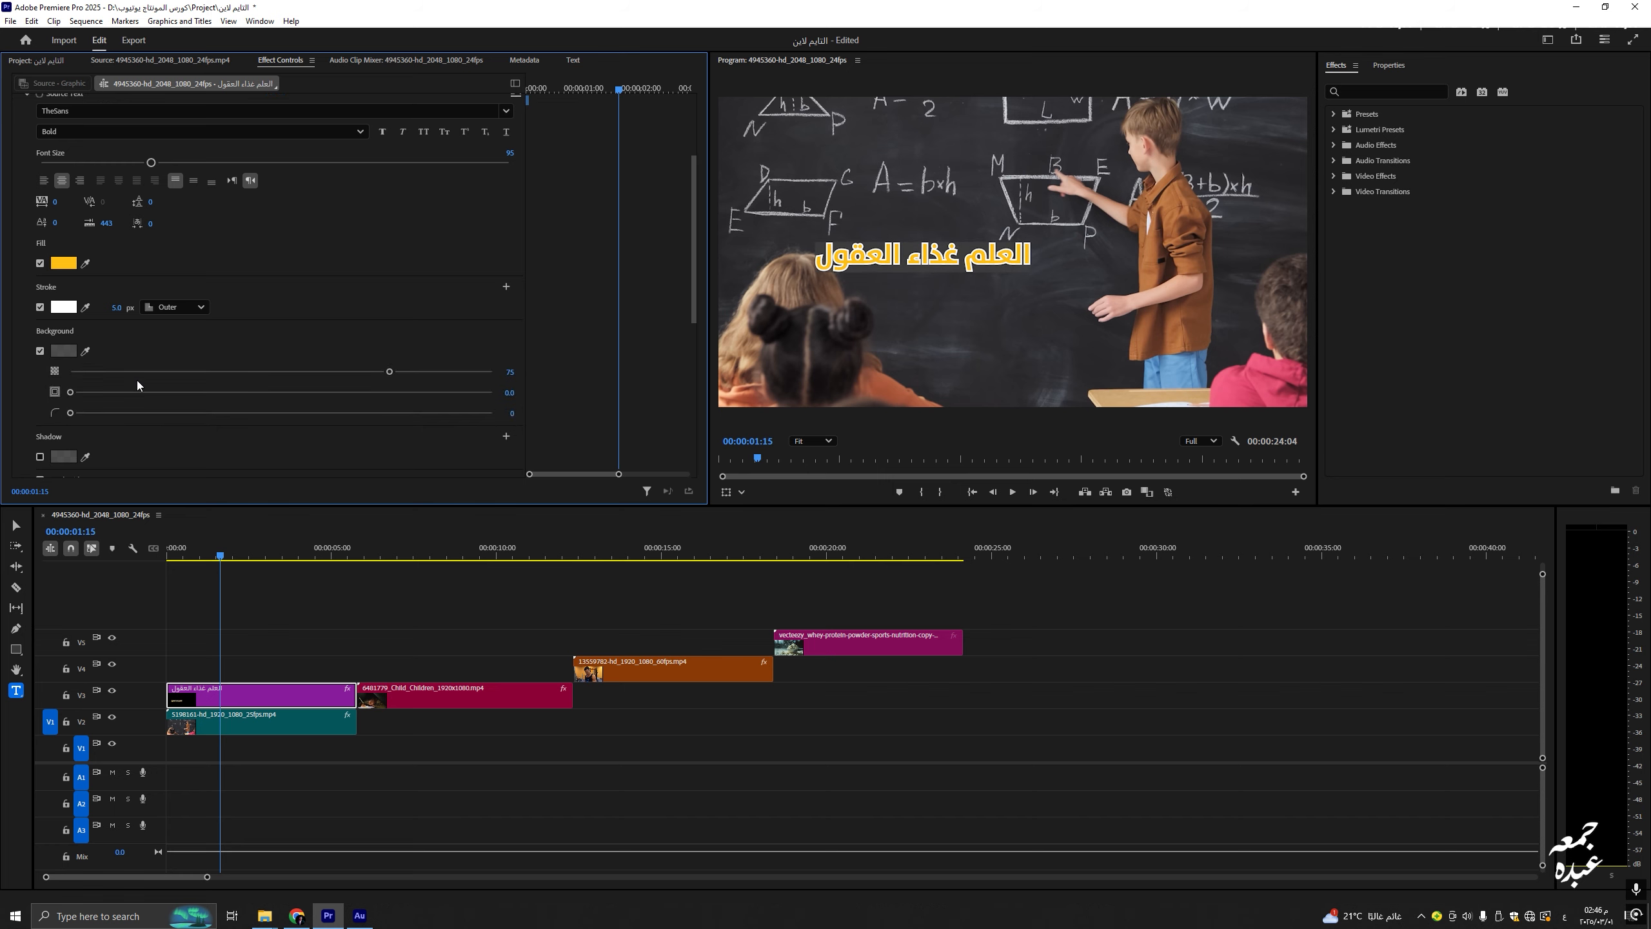
left_click_drag(380, 343, 553, 357)
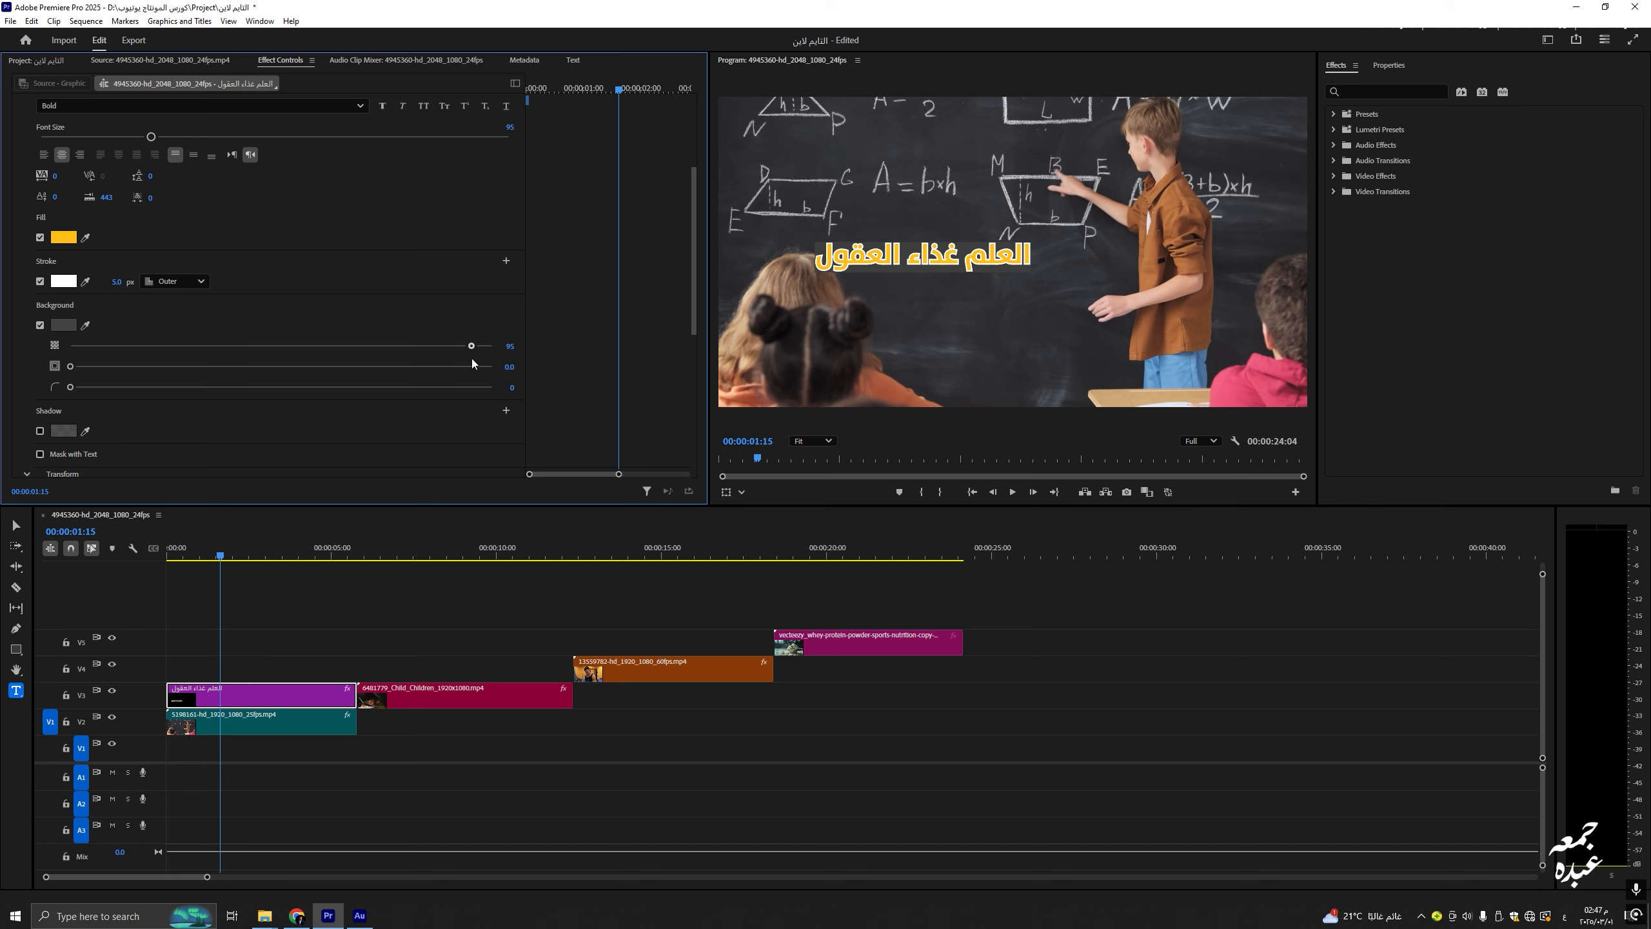
mouse_move(483, 355)
left_mouse_down()
mouse_move(364, 350)
mouse_move(489, 351)
left_mouse_up()
left_click(65, 326)
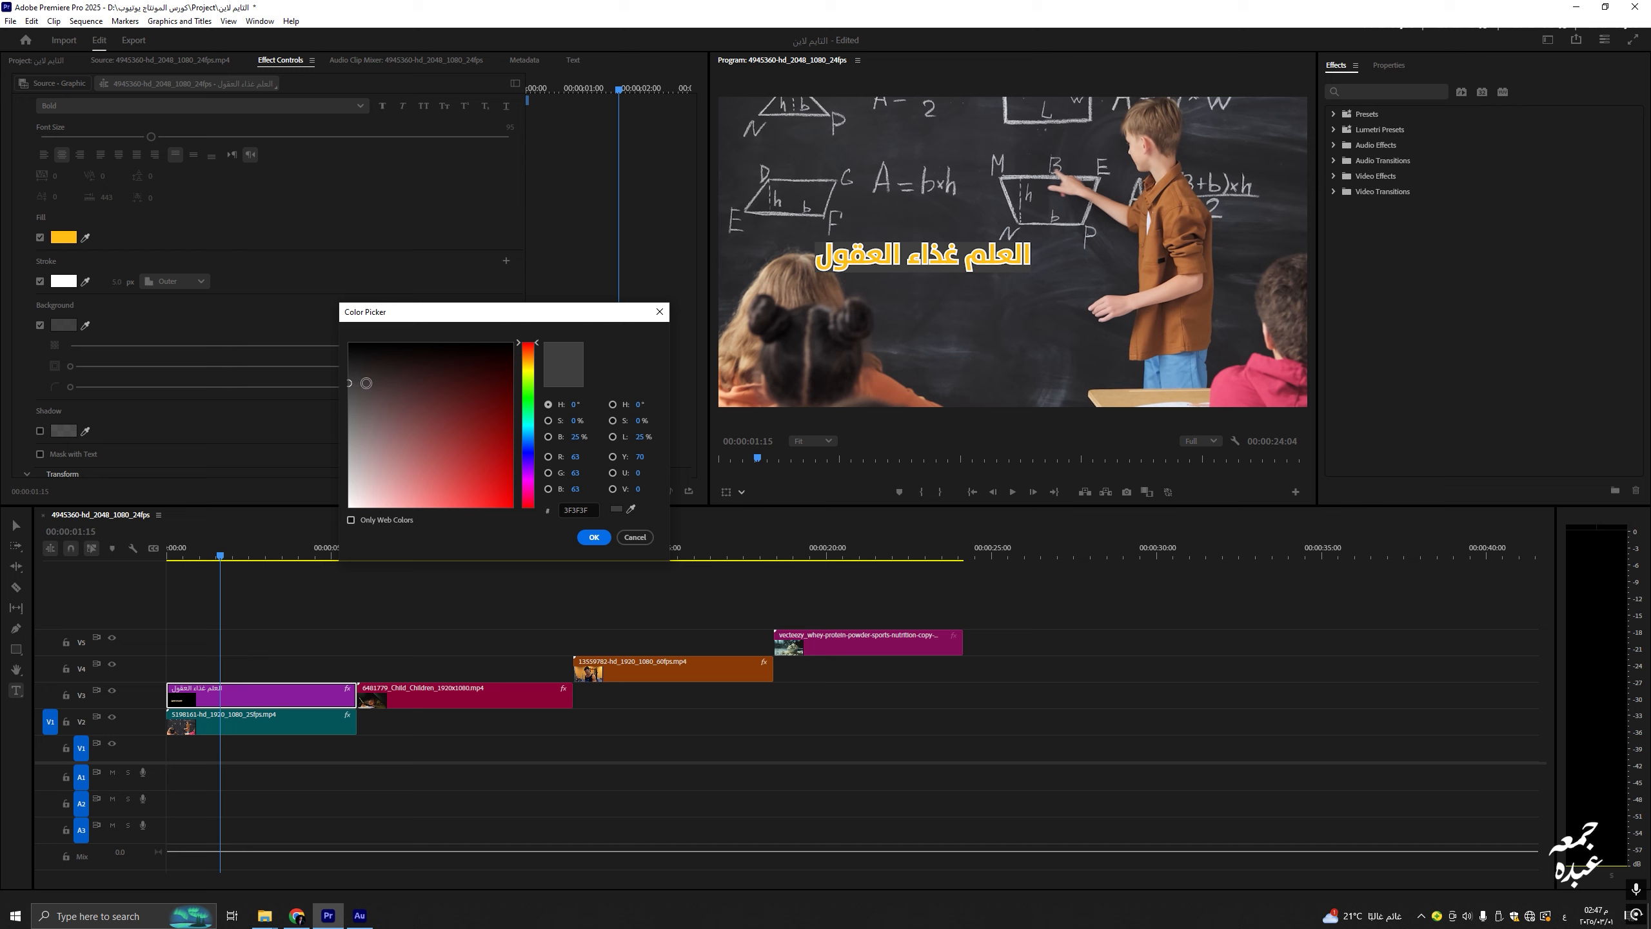
left_click_drag(365, 383, 304, 282)
left_click(593, 538)
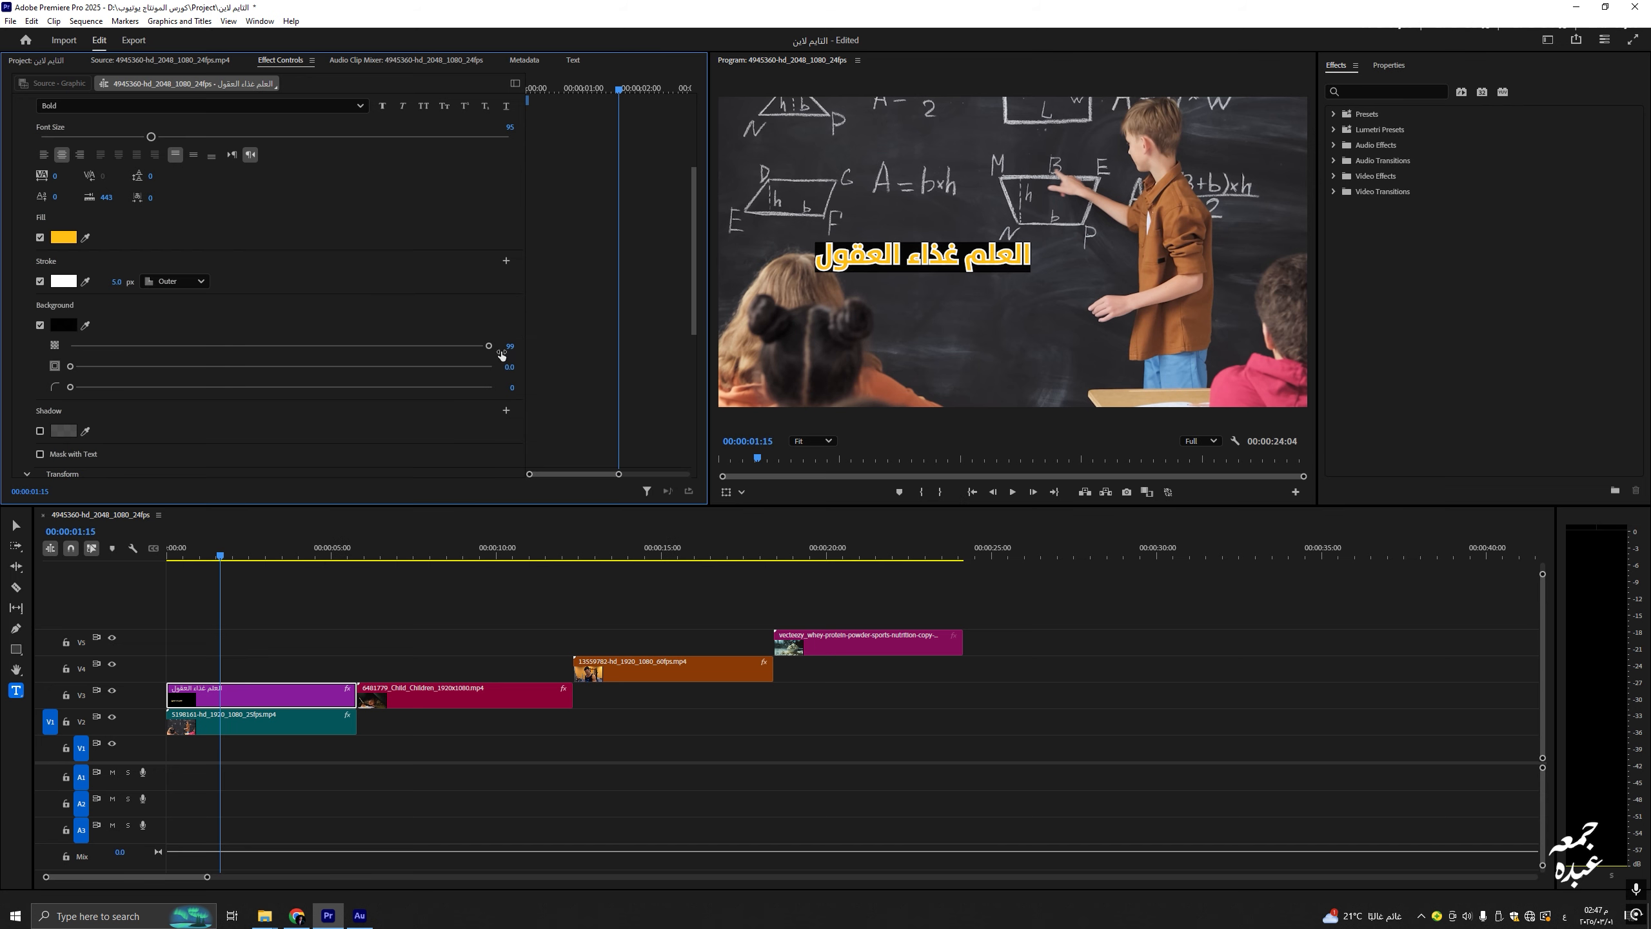
left_click_drag(490, 345, 309, 345)
Step: Set the background box size to 31.6 and corner radius to 79, then enable the drop shadow
left_click_drag(72, 369, 199, 386)
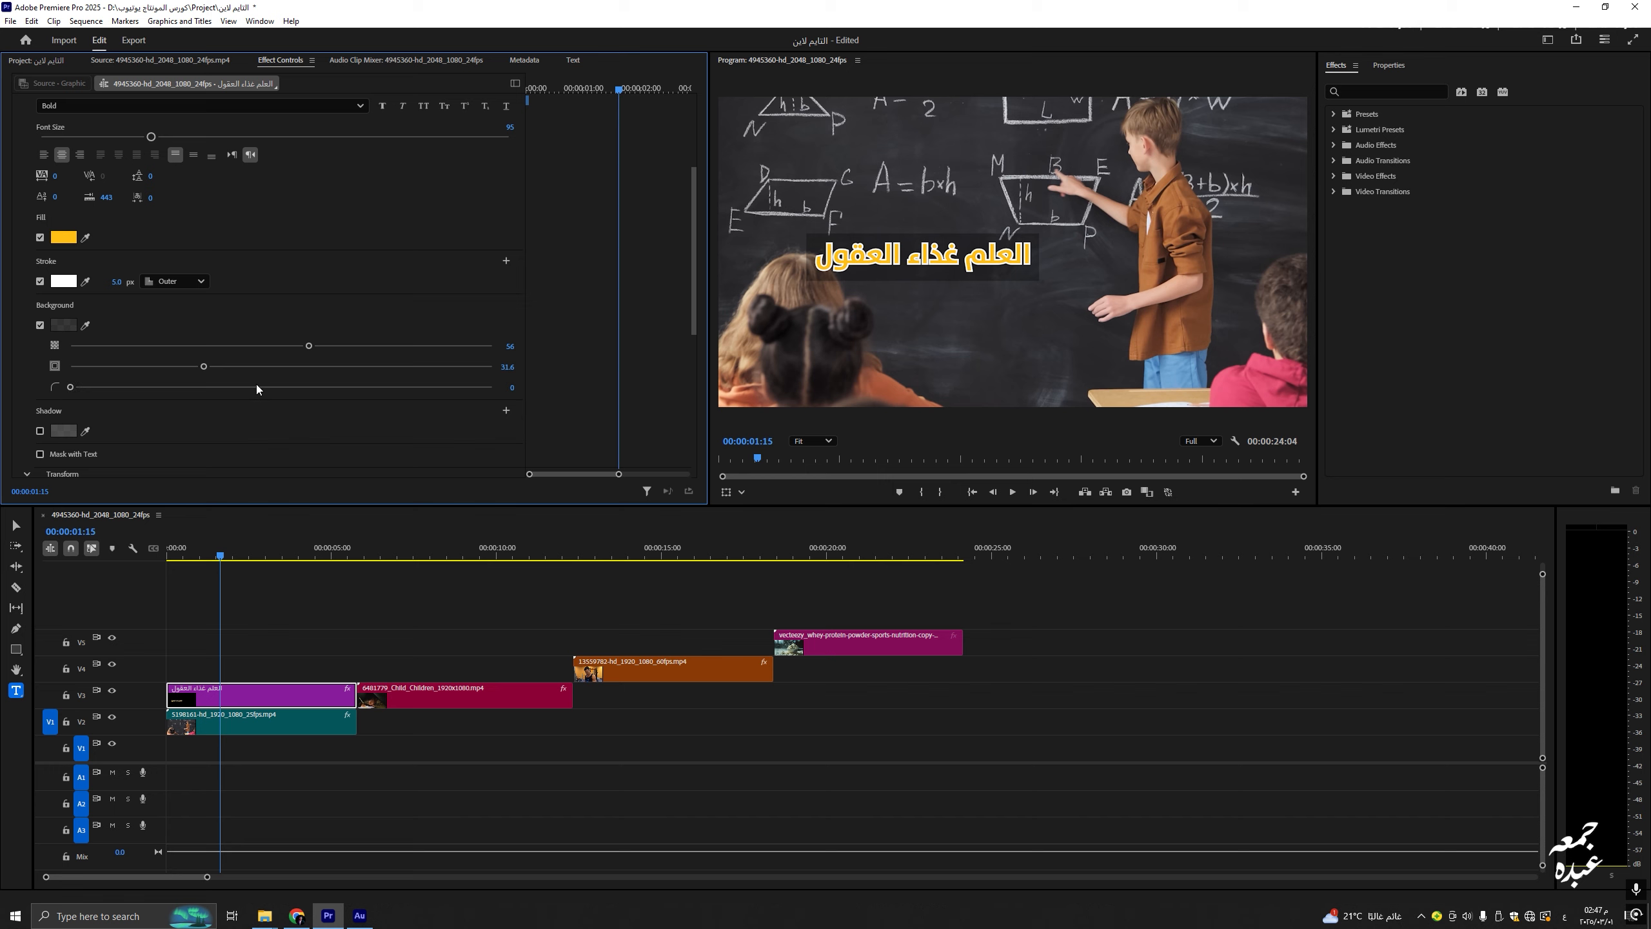
left_click_drag(69, 388, 142, 390)
left_click_drag(288, 390, 309, 389)
left_click_drag(387, 388, 352, 388)
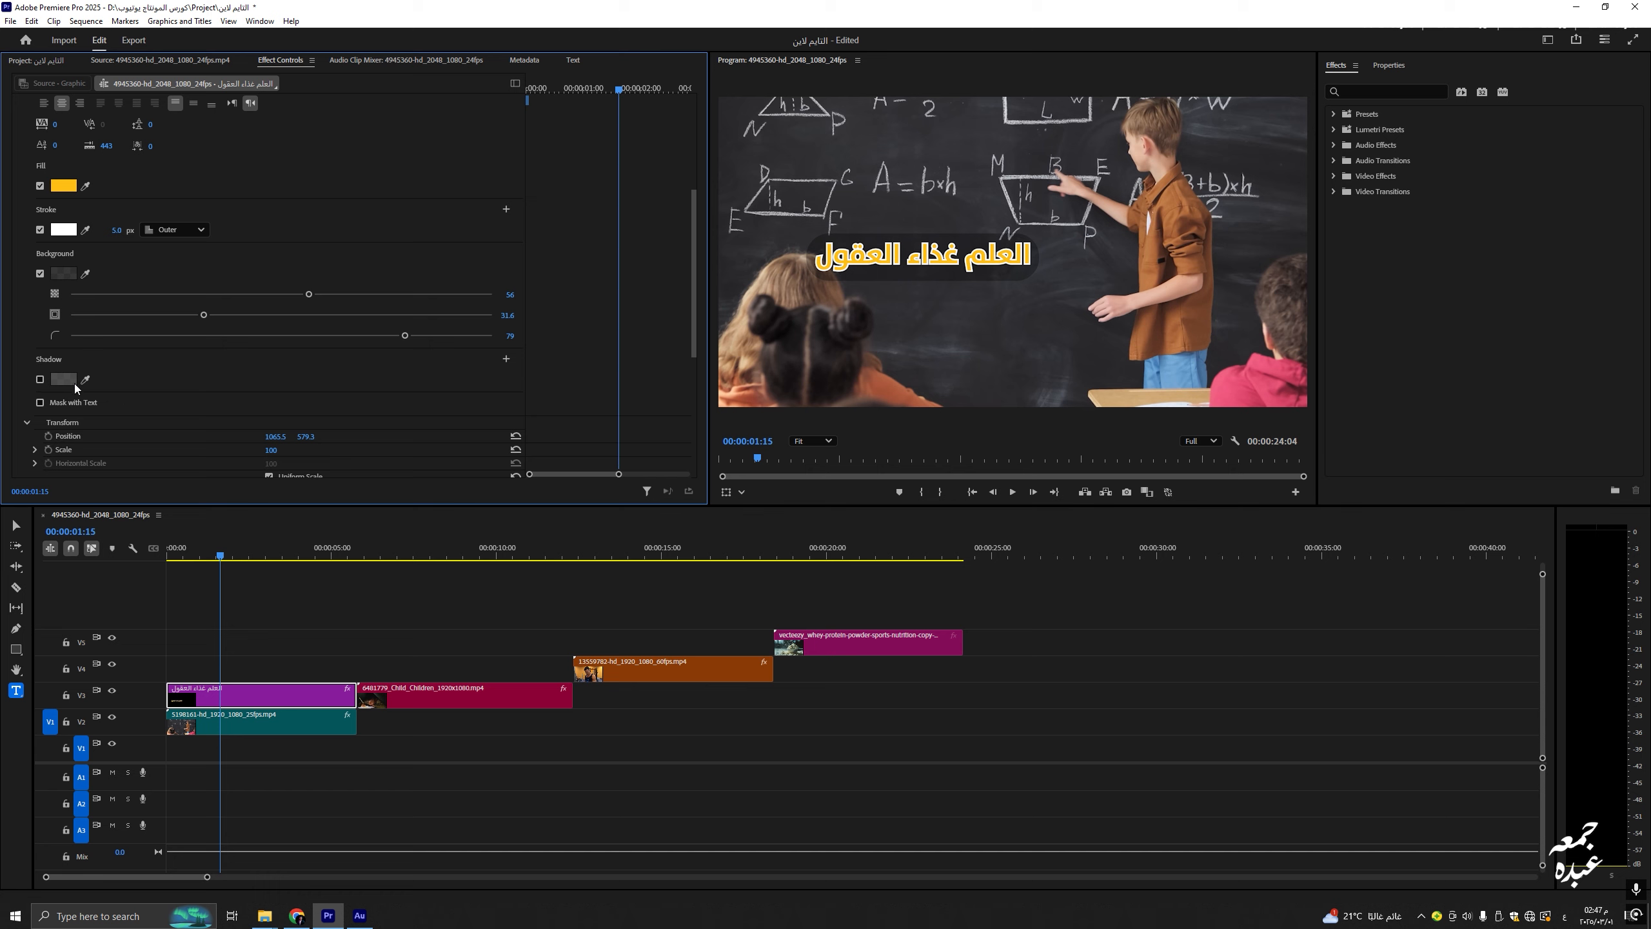
left_click(41, 380)
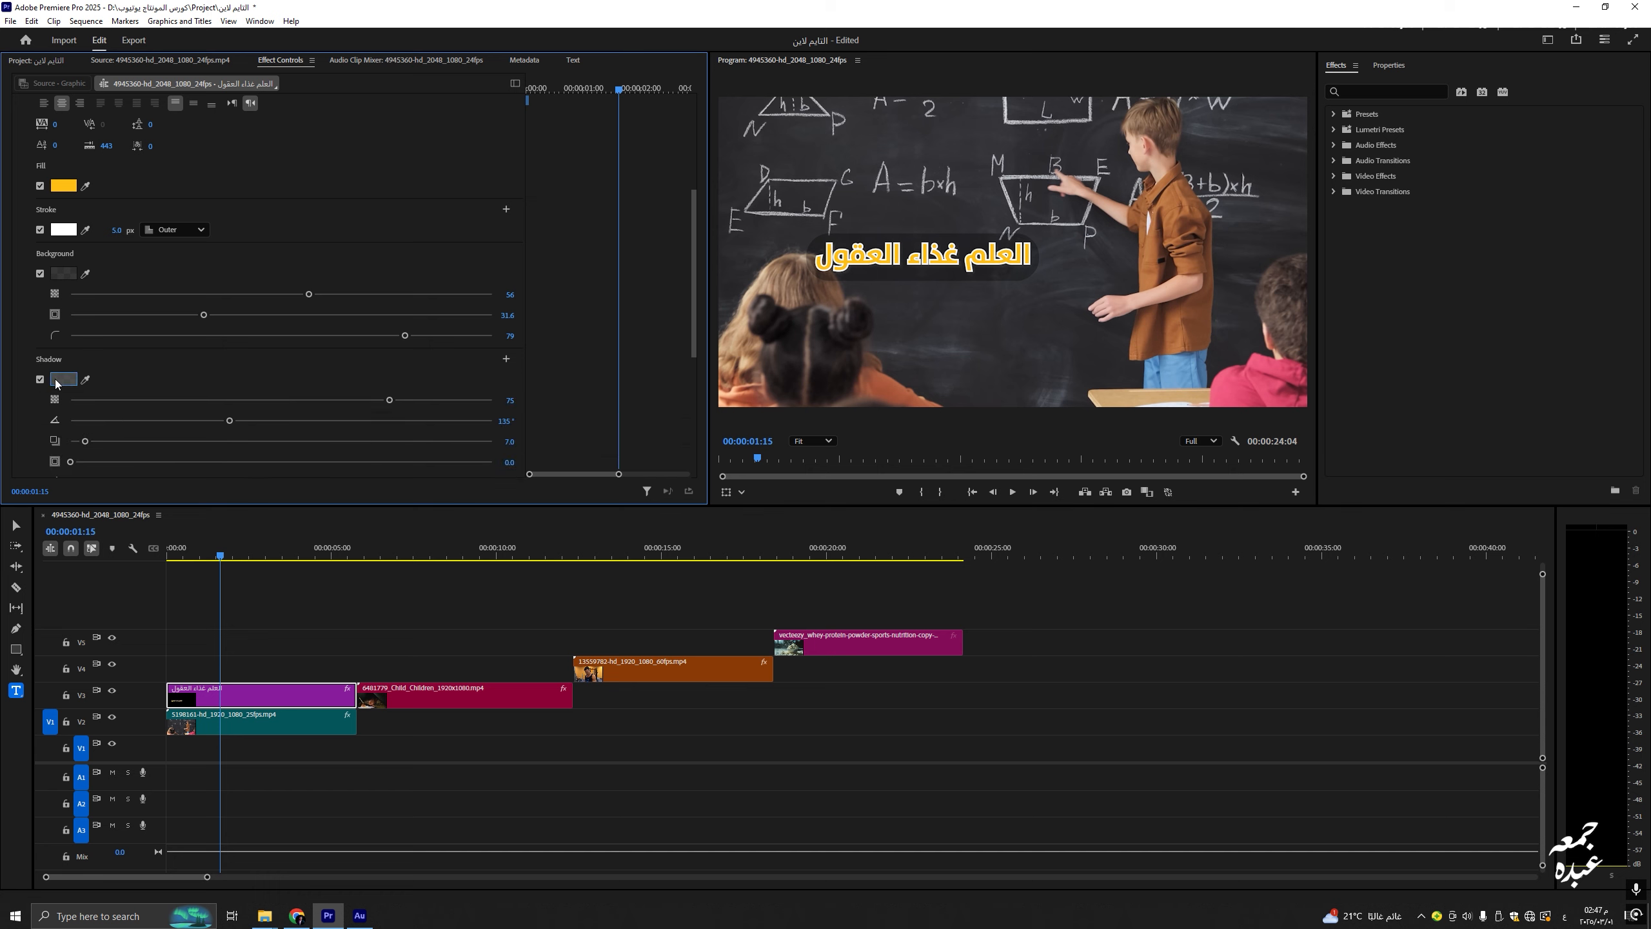
Step: Make the drop shadow black, adjust its opacity and angle it to 288°
left_click(64, 380)
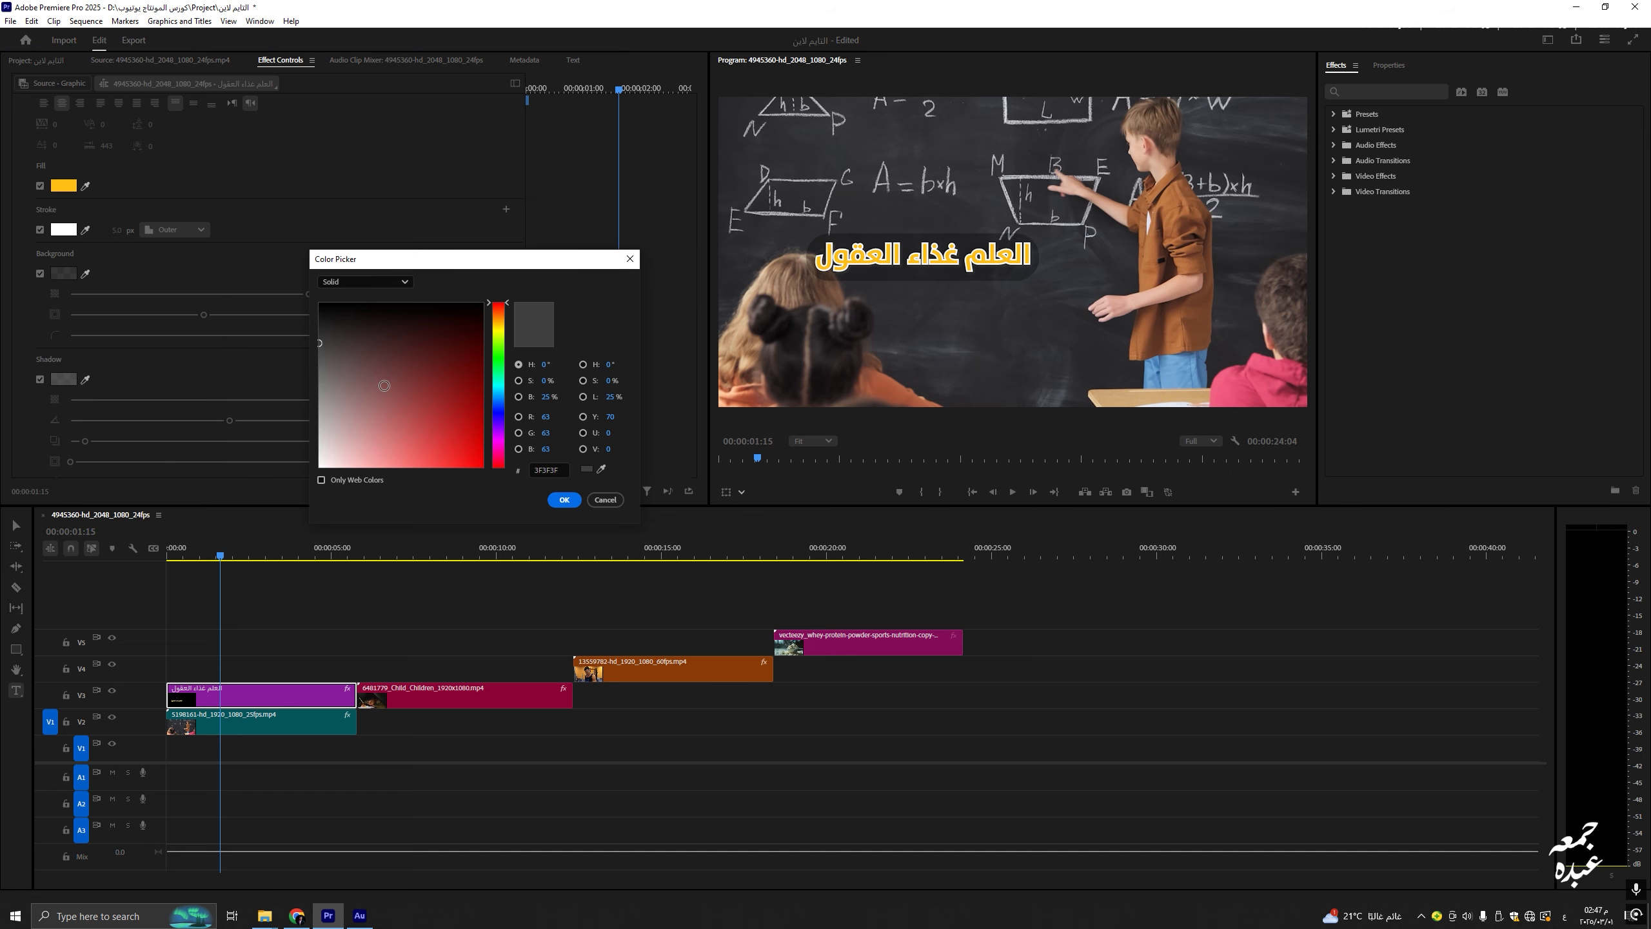
left_click(559, 494)
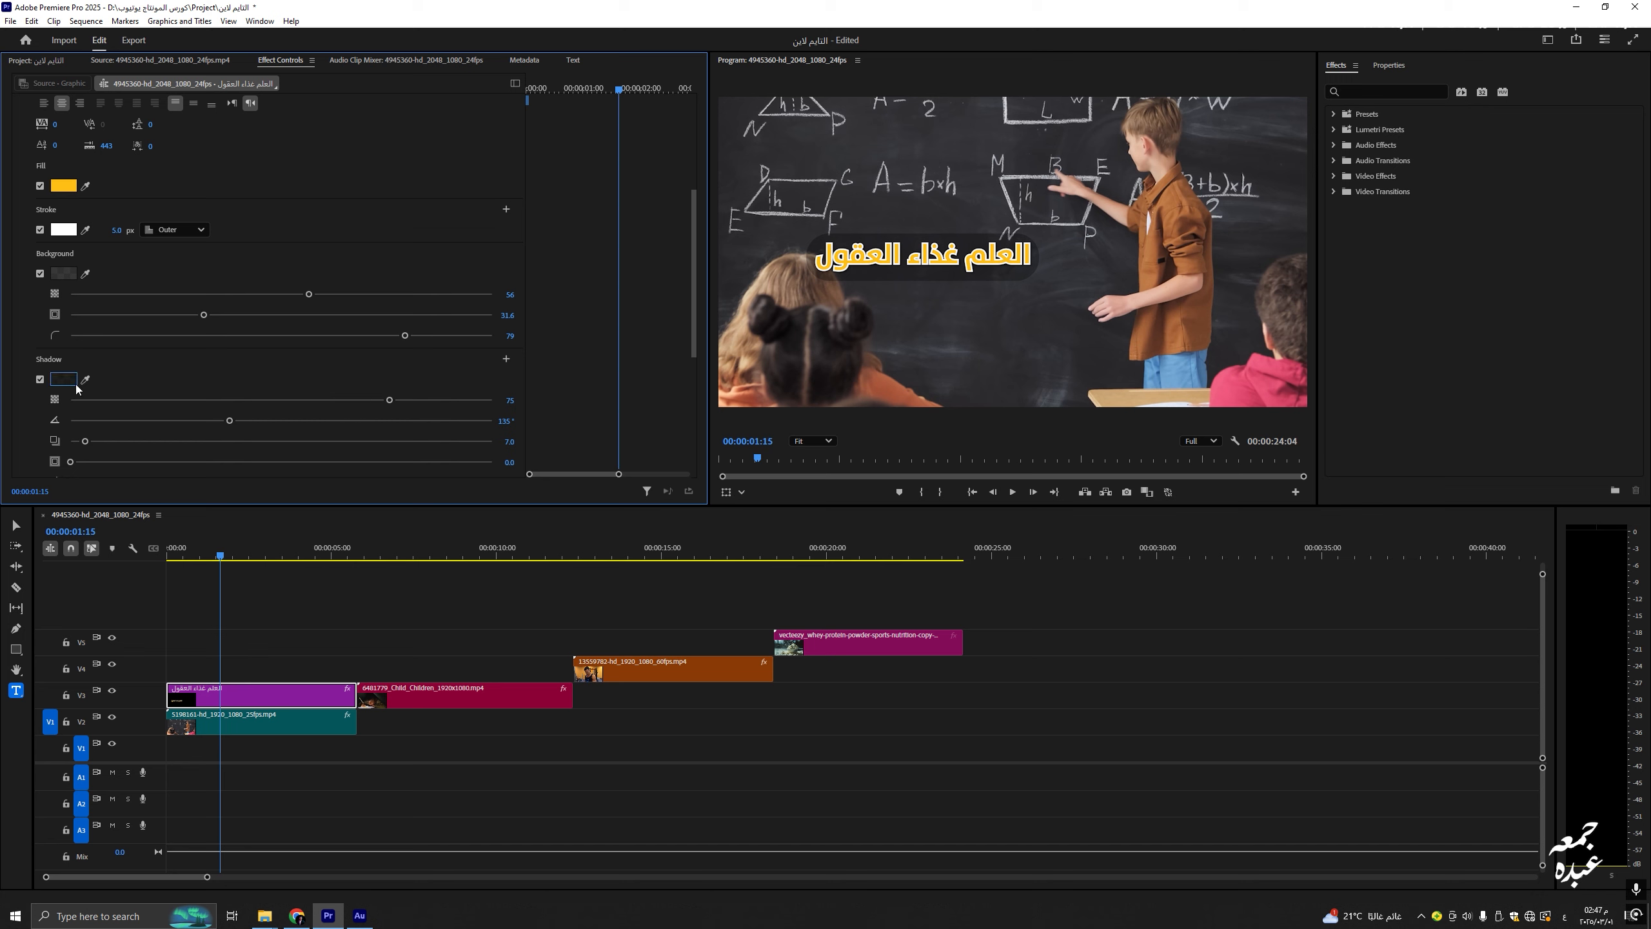
left_click(41, 379)
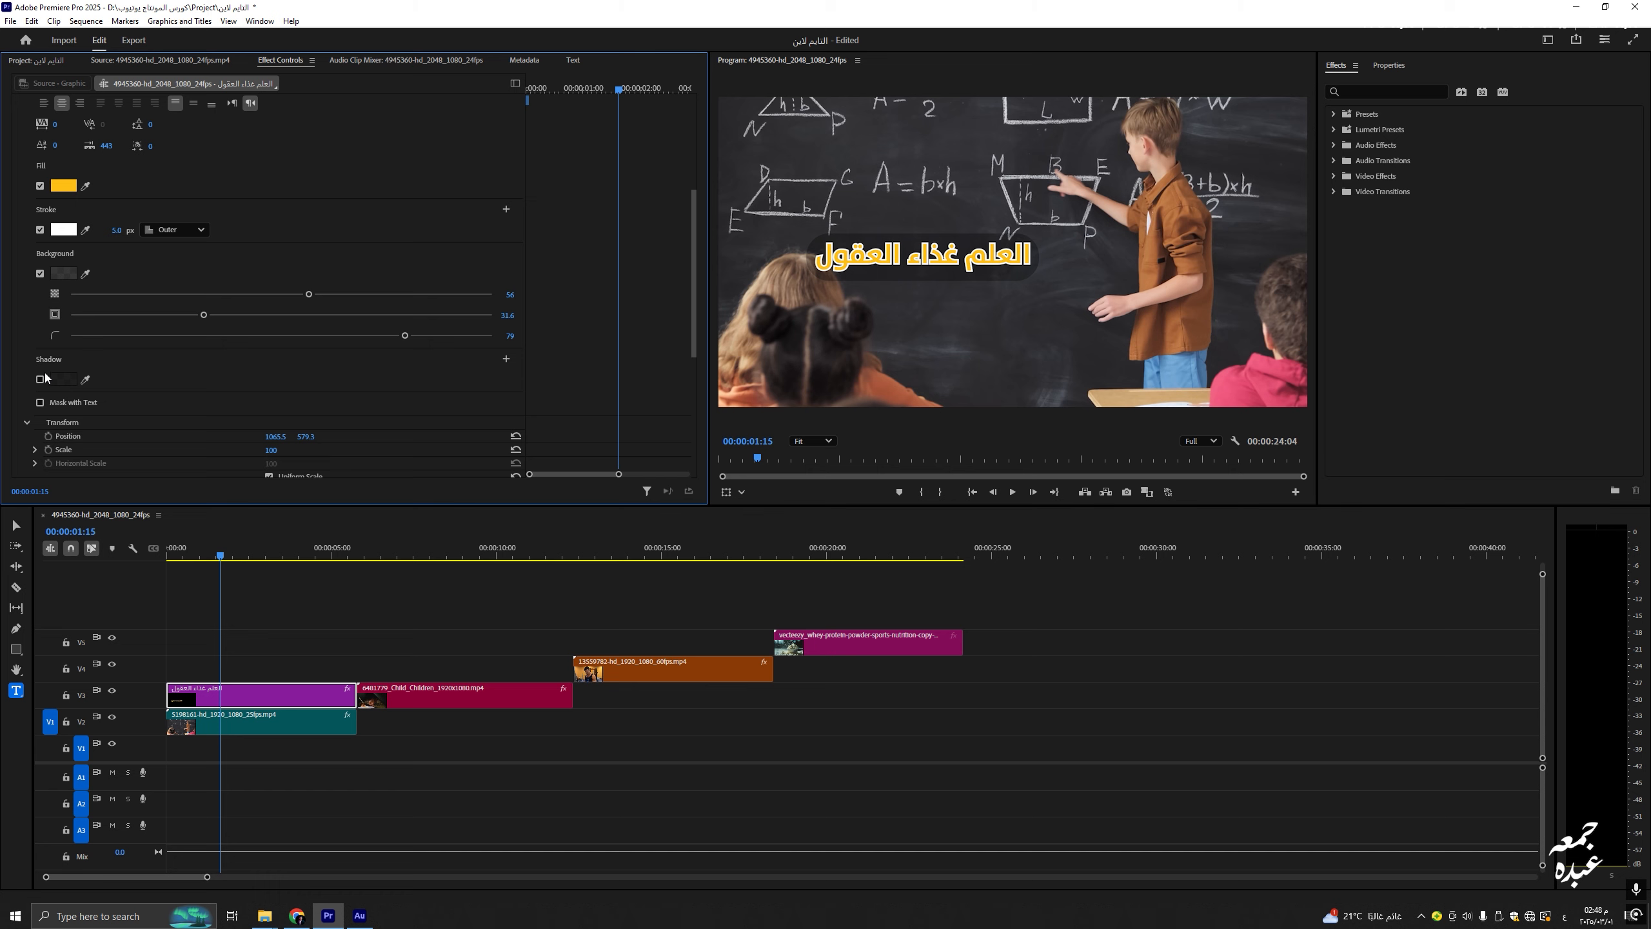
left_click(41, 379)
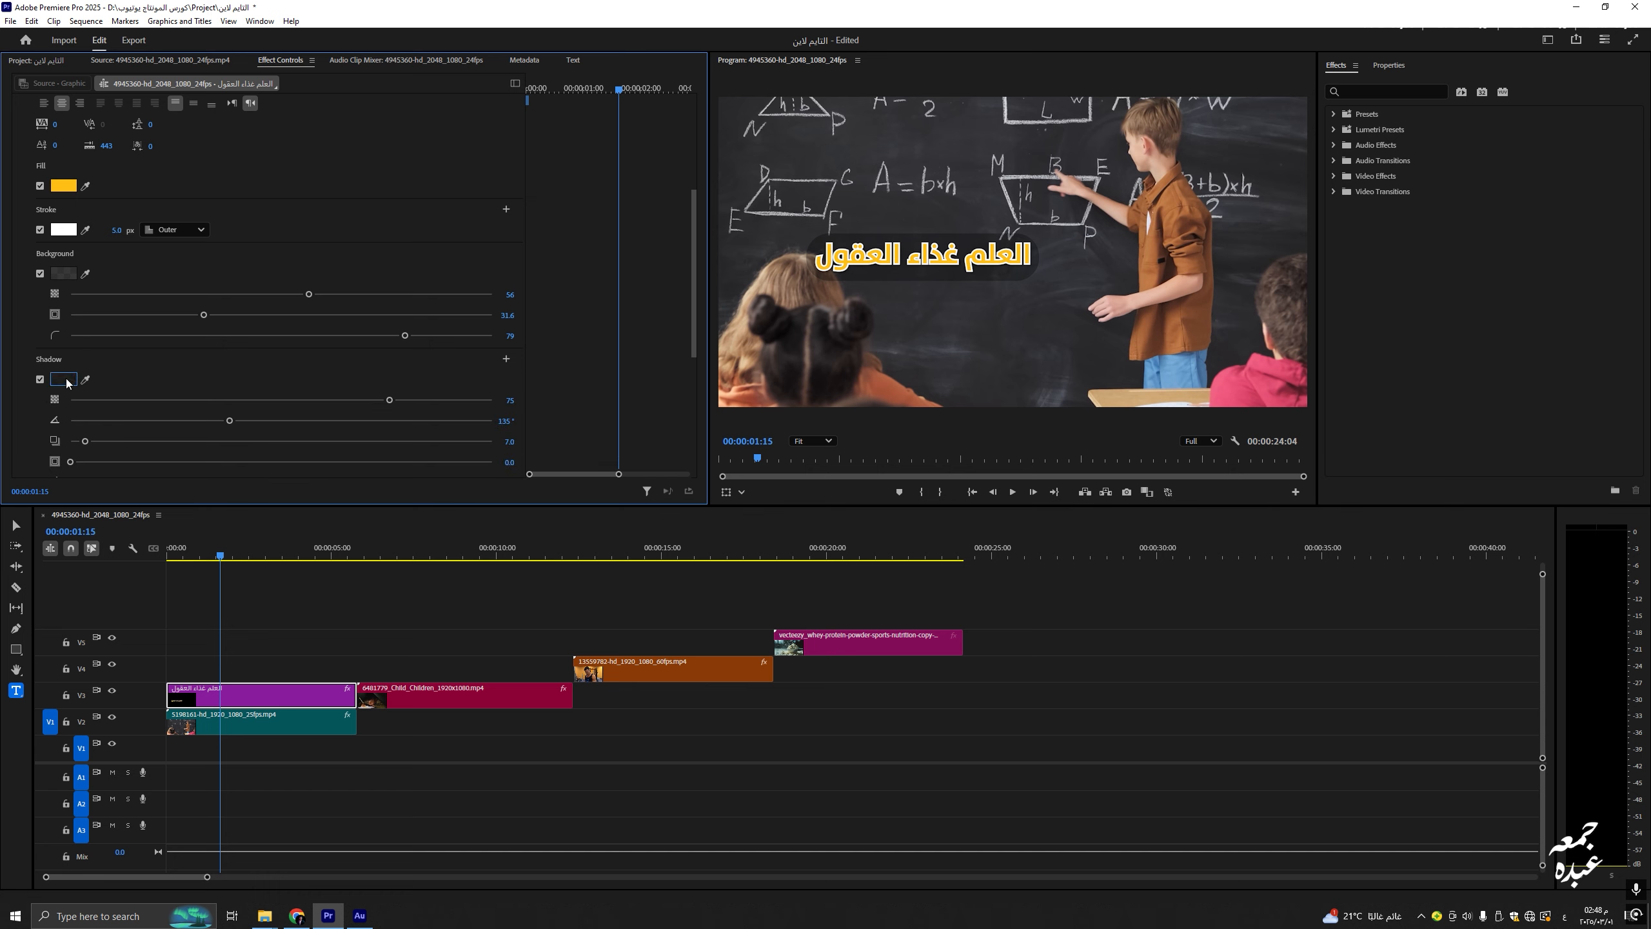
left_click(63, 380)
left_click(570, 498)
left_click_drag(388, 386, 618, 377)
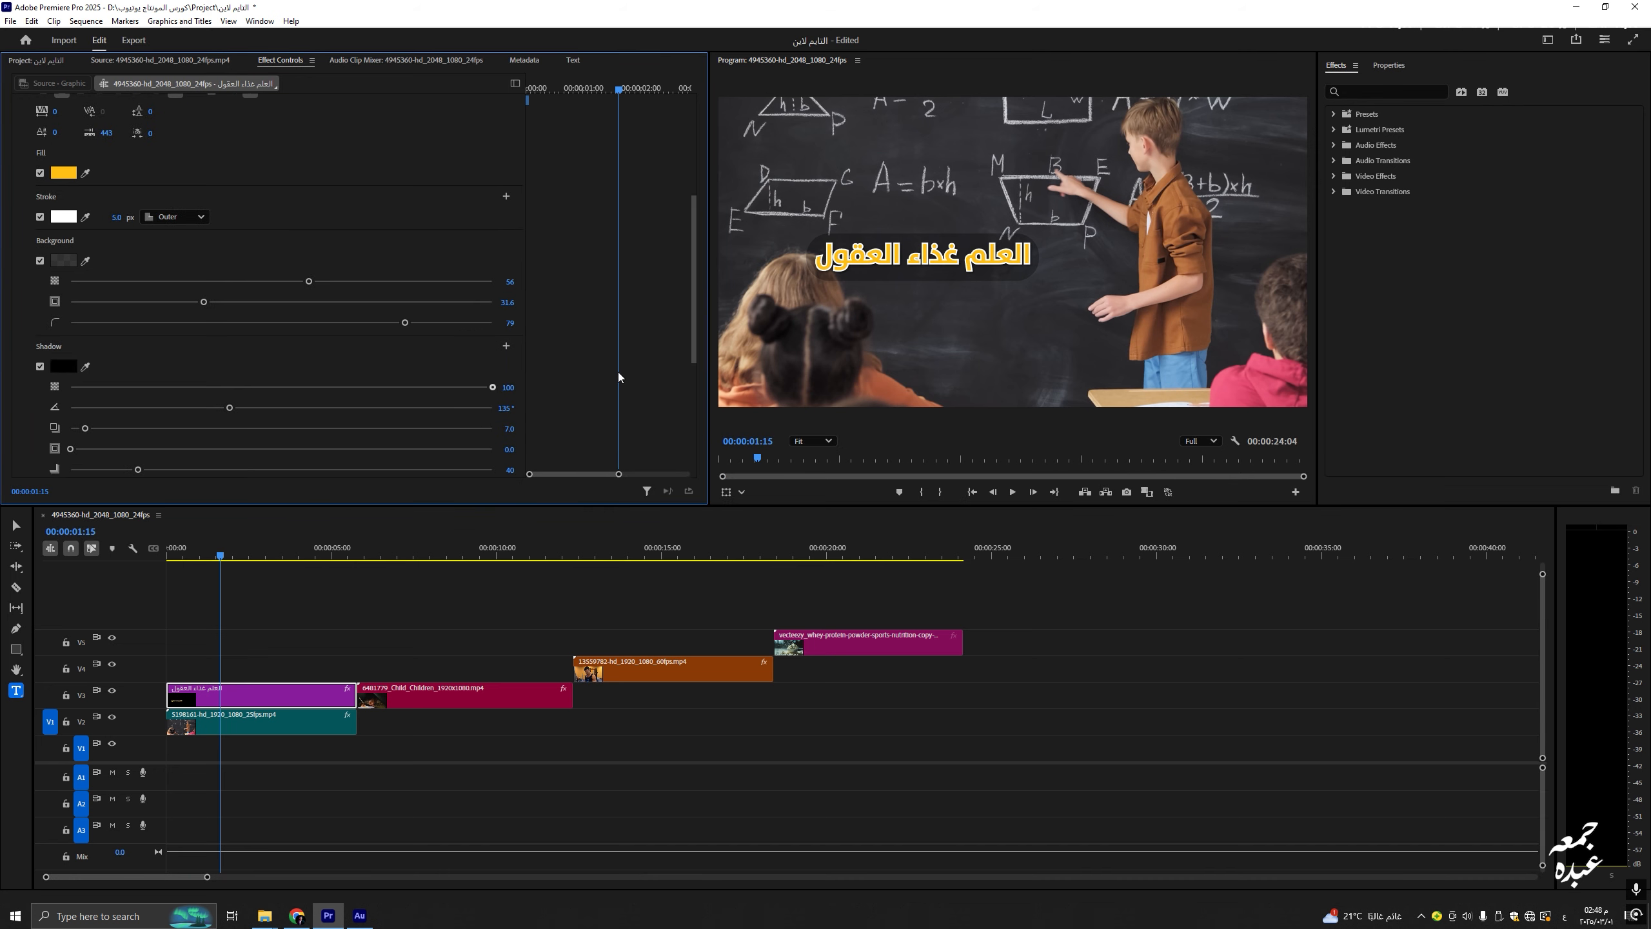
left_click_drag(519, 374, 476, 386)
left_click_drag(230, 408, 409, 410)
Step: Zoom the Program monitor to 100% to inspect the title, then set shadow opacity to 100
left_click(813, 442)
left_click(814, 543)
key("h")
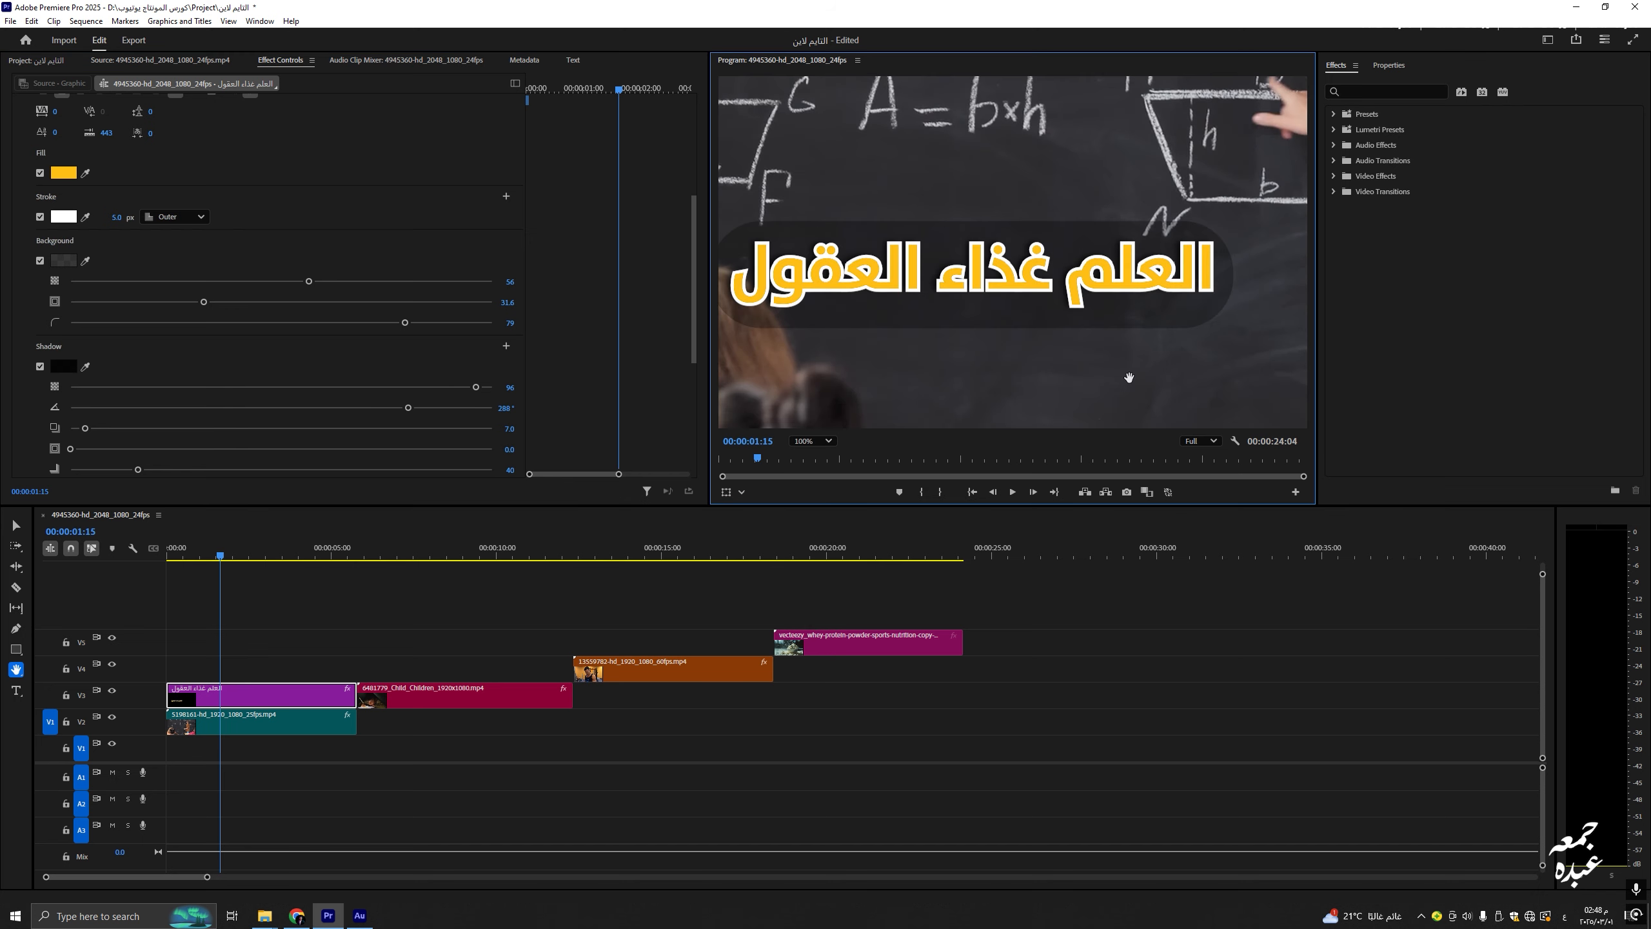
left_click_drag(1128, 363, 1141, 370)
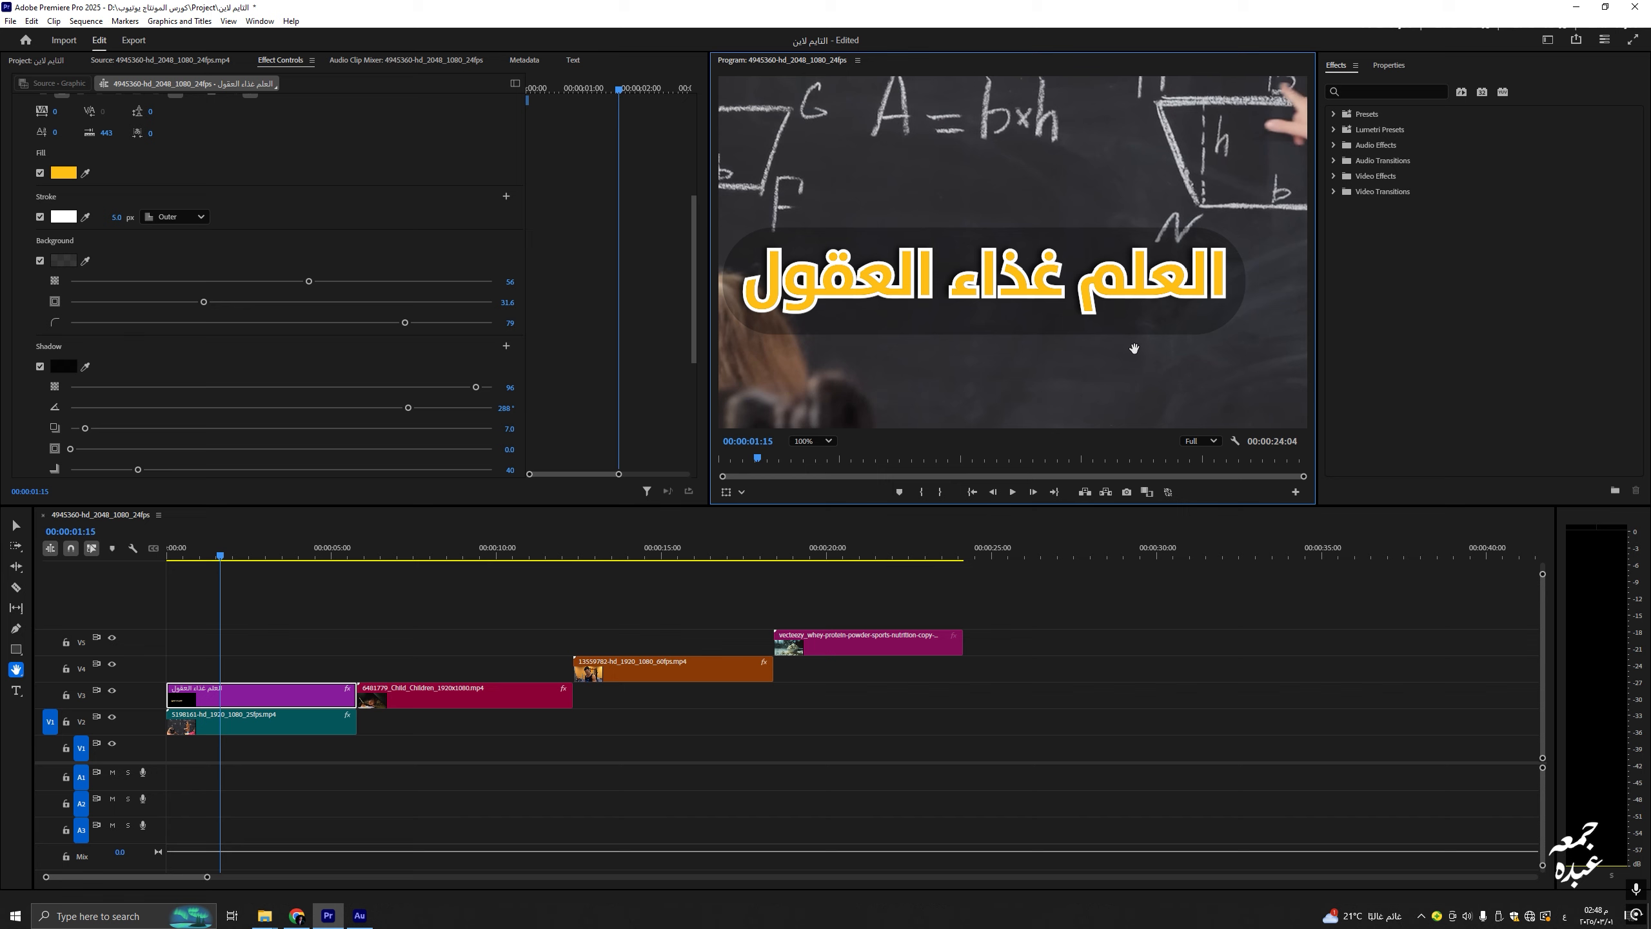
scroll(1115, 345, "up", 1)
key("v")
left_click_drag(476, 387, 623, 386)
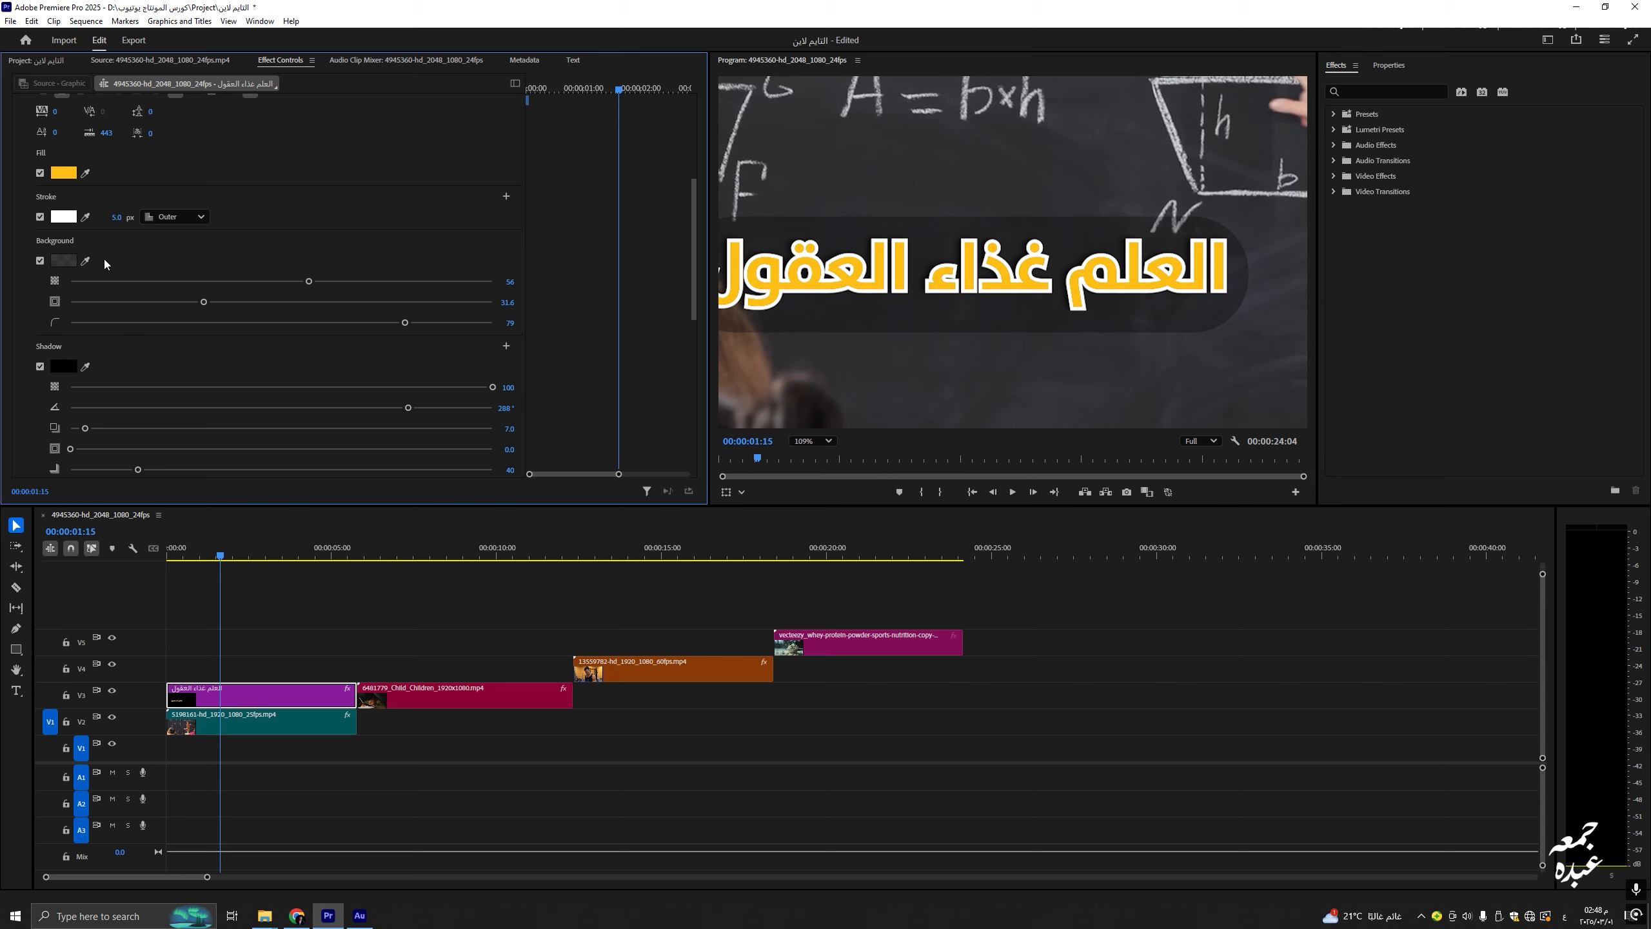
Step: Remove the background box and set the shadow to 343°, distance 4.9, size 7.3, blur 40
left_click(39, 260)
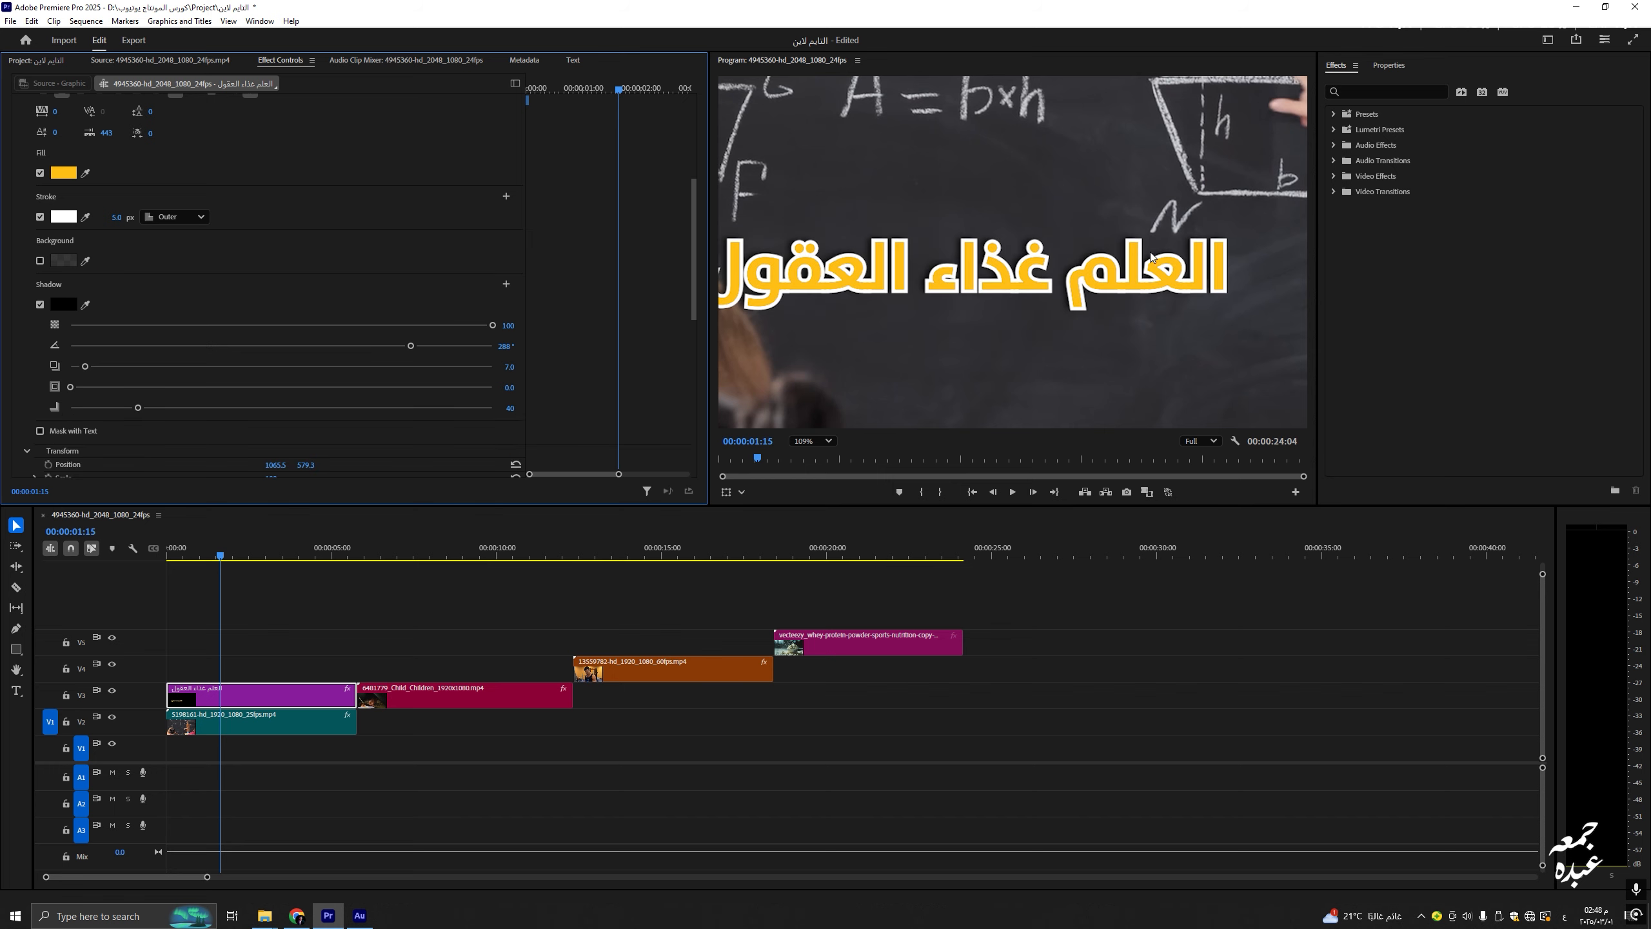
mouse_move(470, 324)
left_mouse_down()
mouse_move(70, 315)
mouse_move(599, 316)
mouse_move(22, 315)
mouse_move(494, 325)
mouse_move(593, 352)
mouse_move(239, 345)
mouse_move(472, 352)
left_mouse_up()
left_click_drag(86, 367, 61, 394)
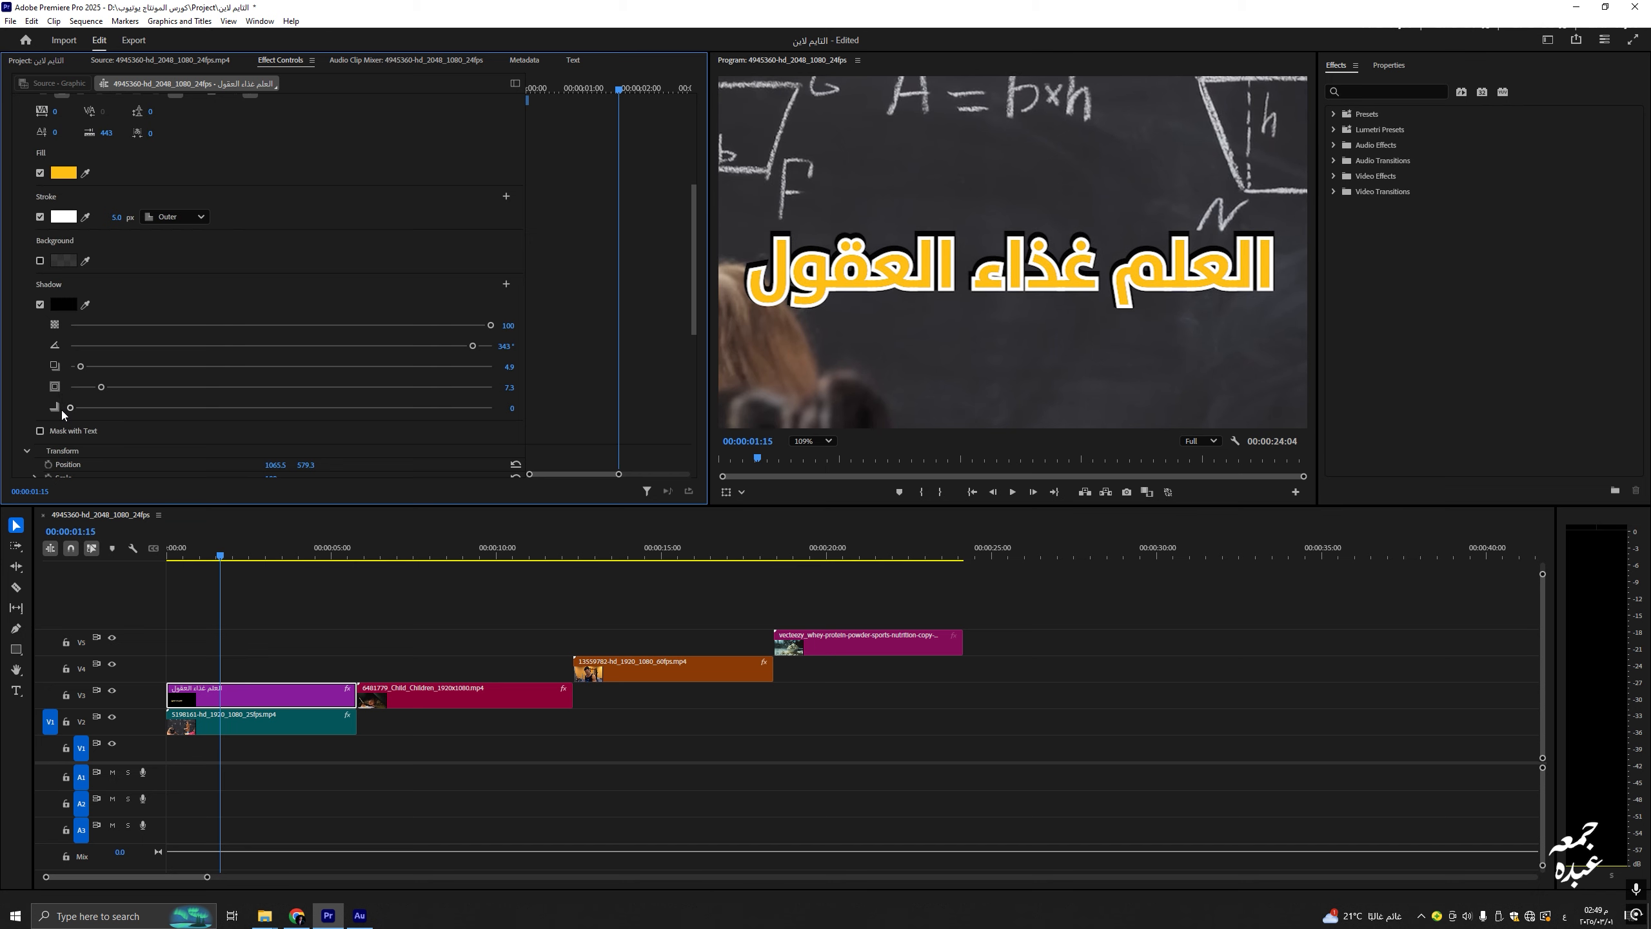
left_click_drag(65, 409, 138, 397)
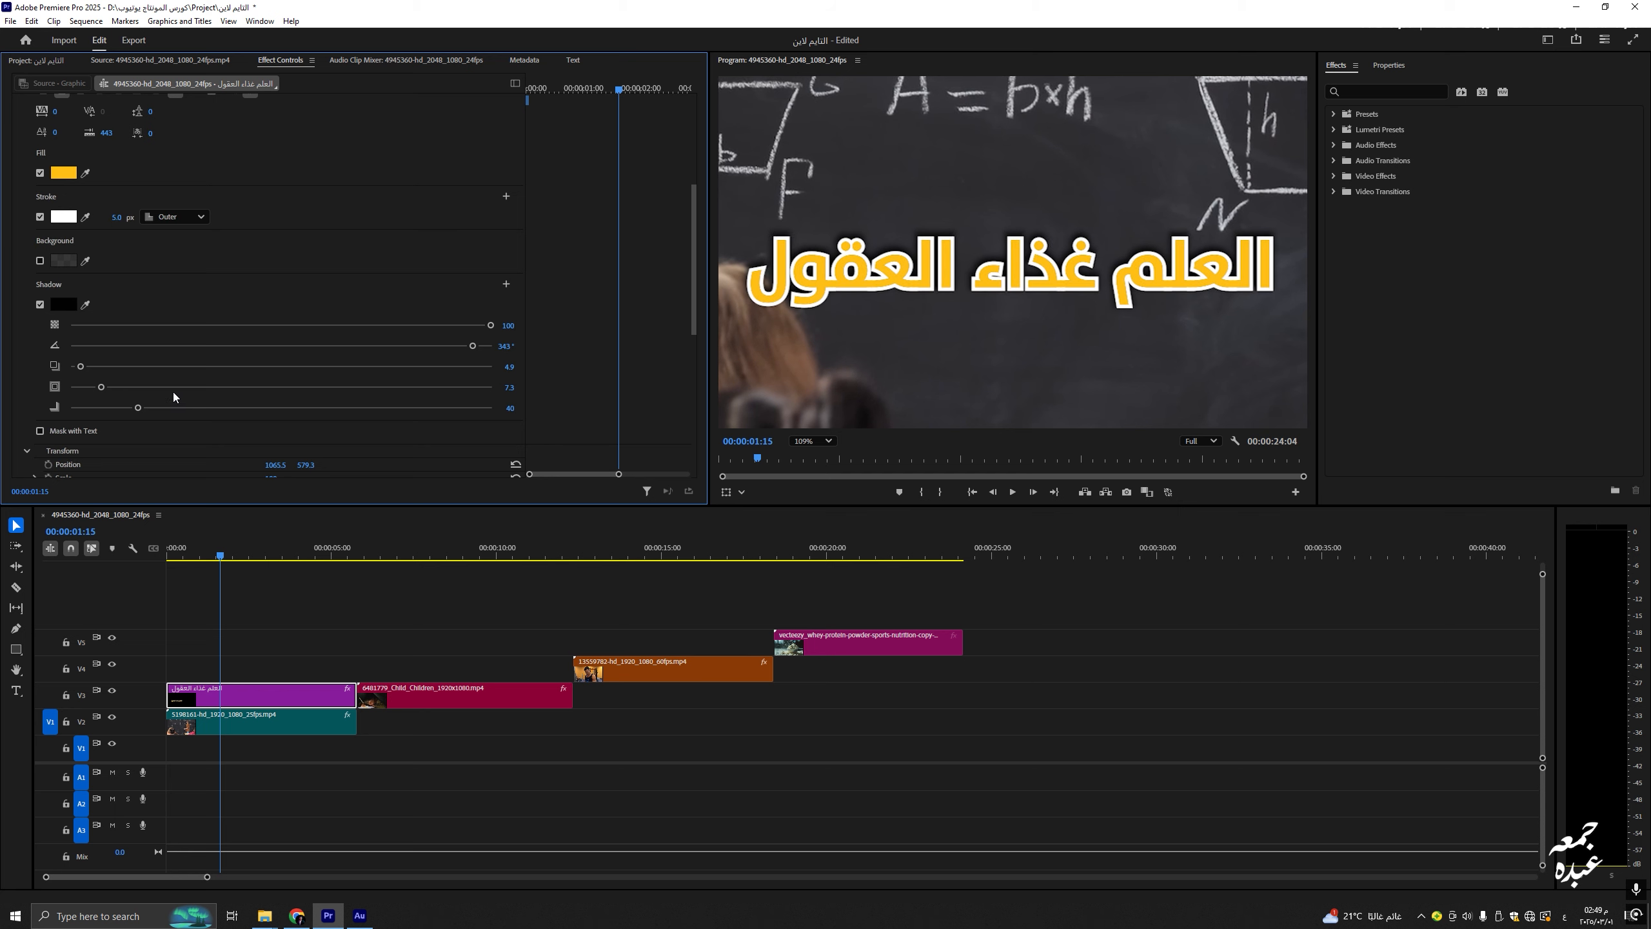
scroll(170, 427, "down", 3)
scroll(167, 424, "down", 8)
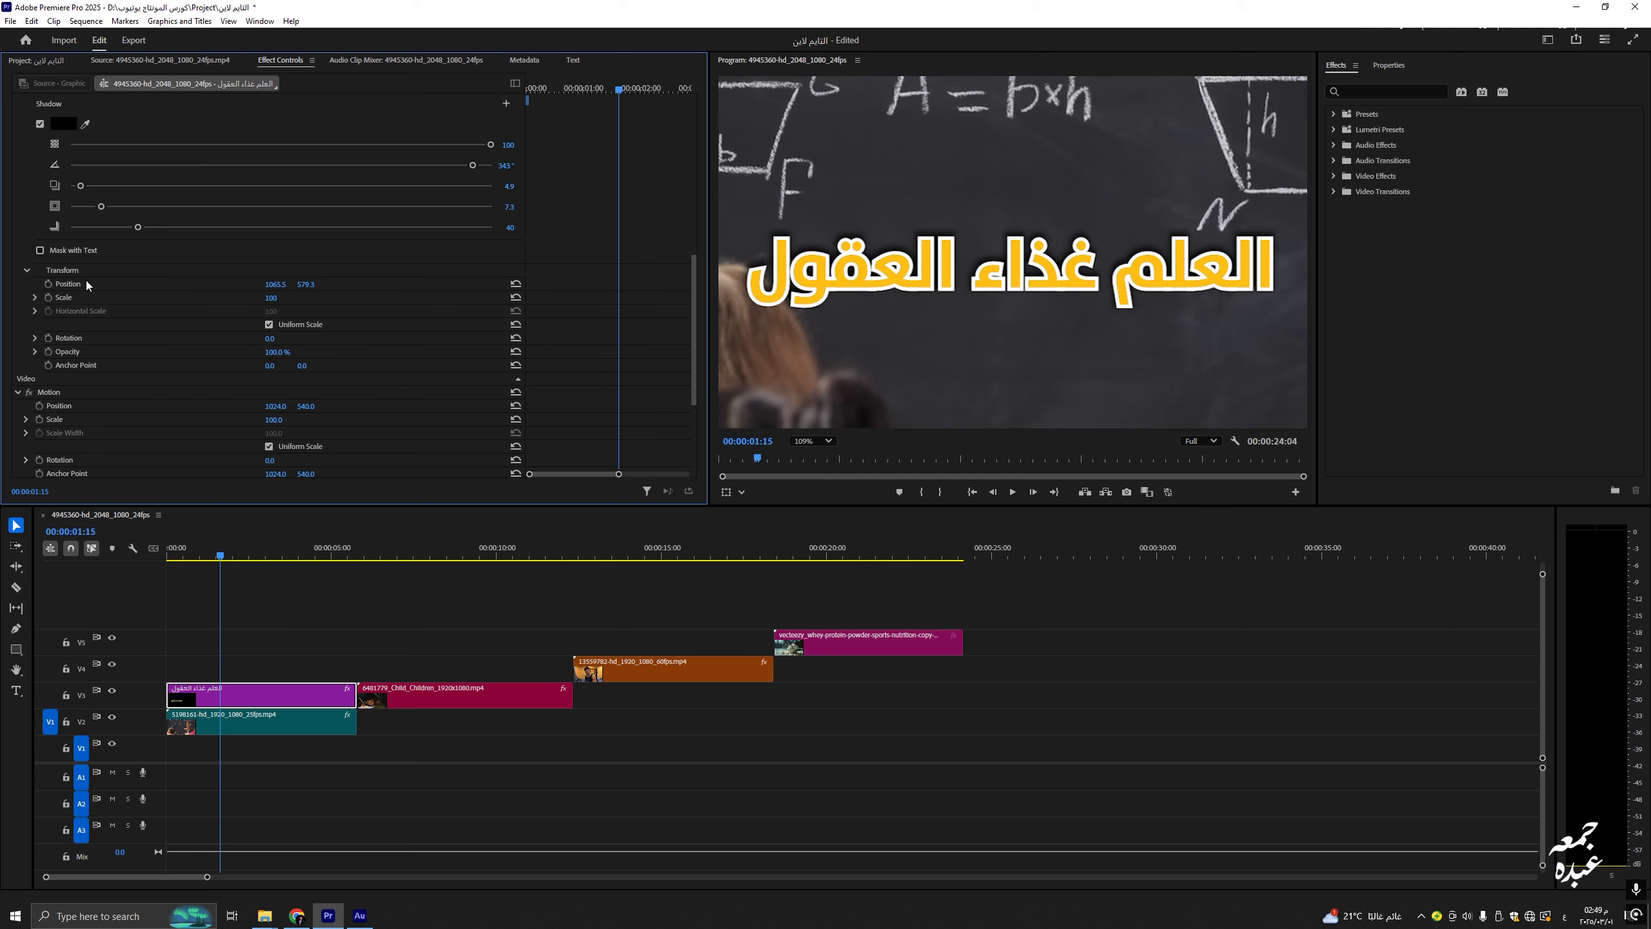
Step: Try moving the title lower via Position, then undo to keep it at 579.3
left_click(80, 286)
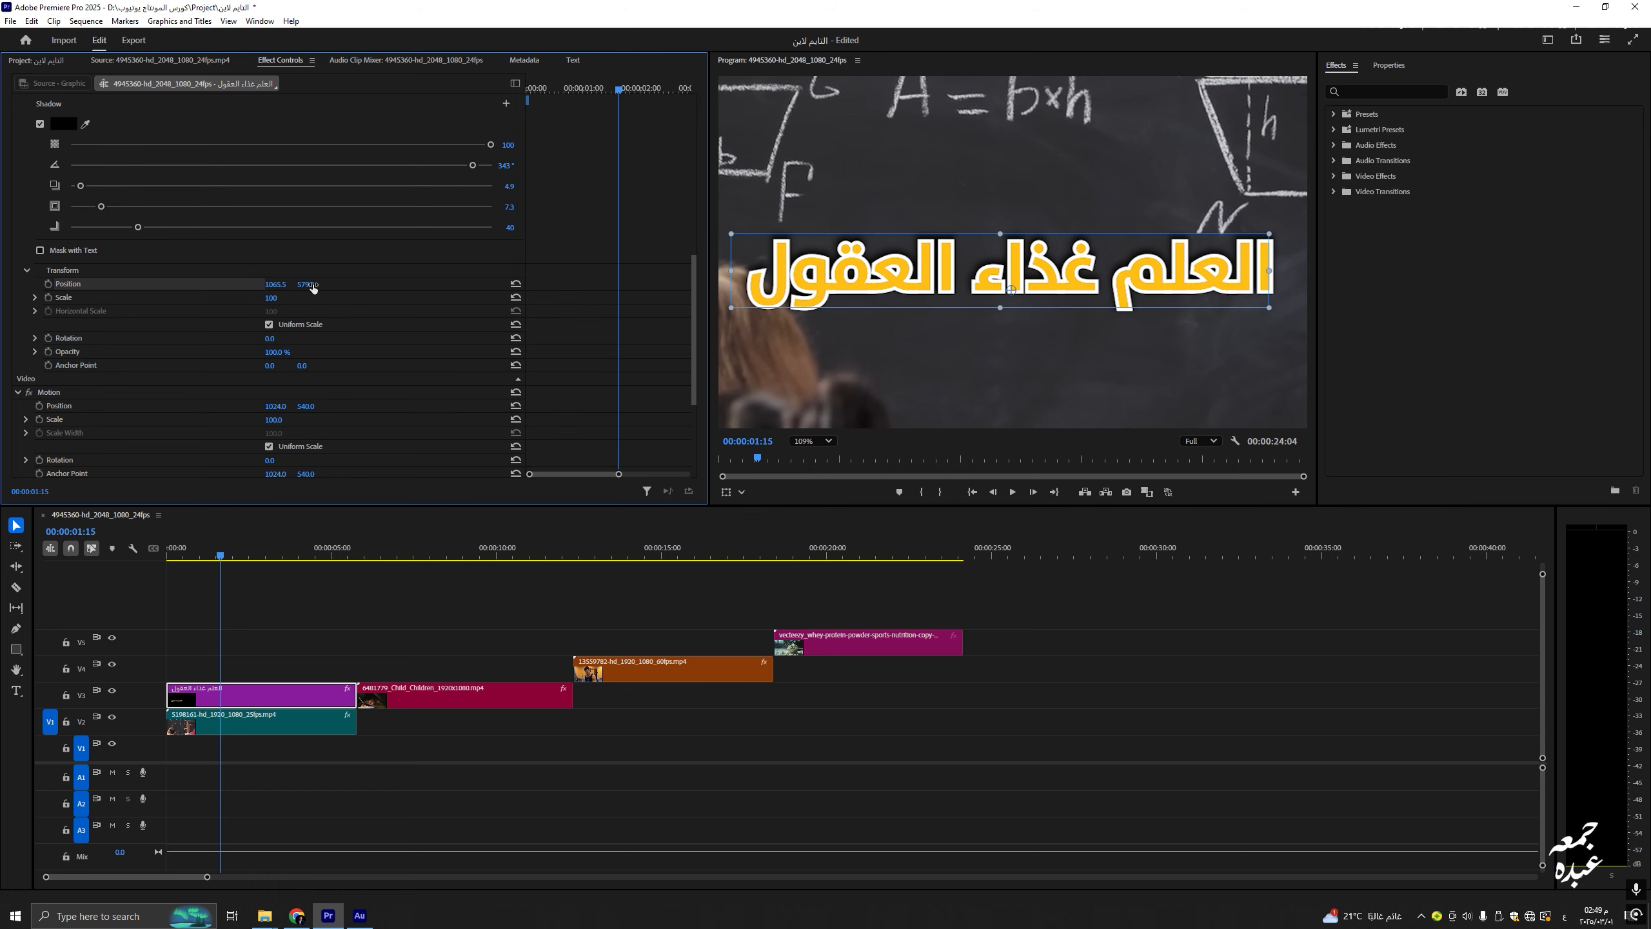
scroll(310, 289, "down", 1)
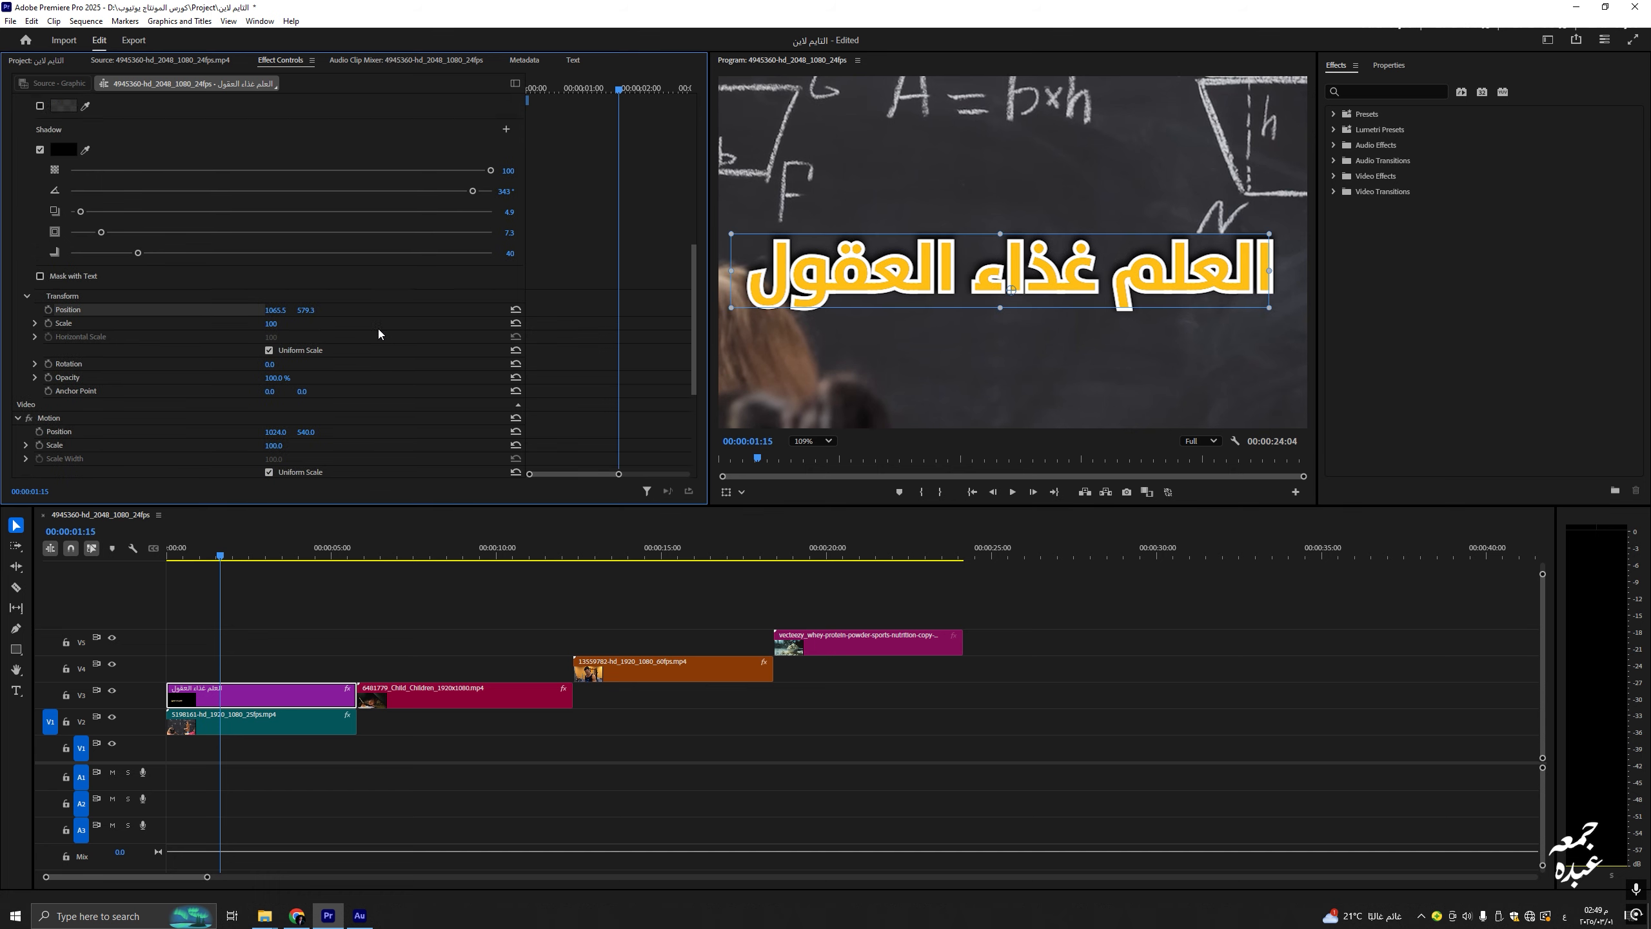
left_click_drag(301, 273, 384, 273)
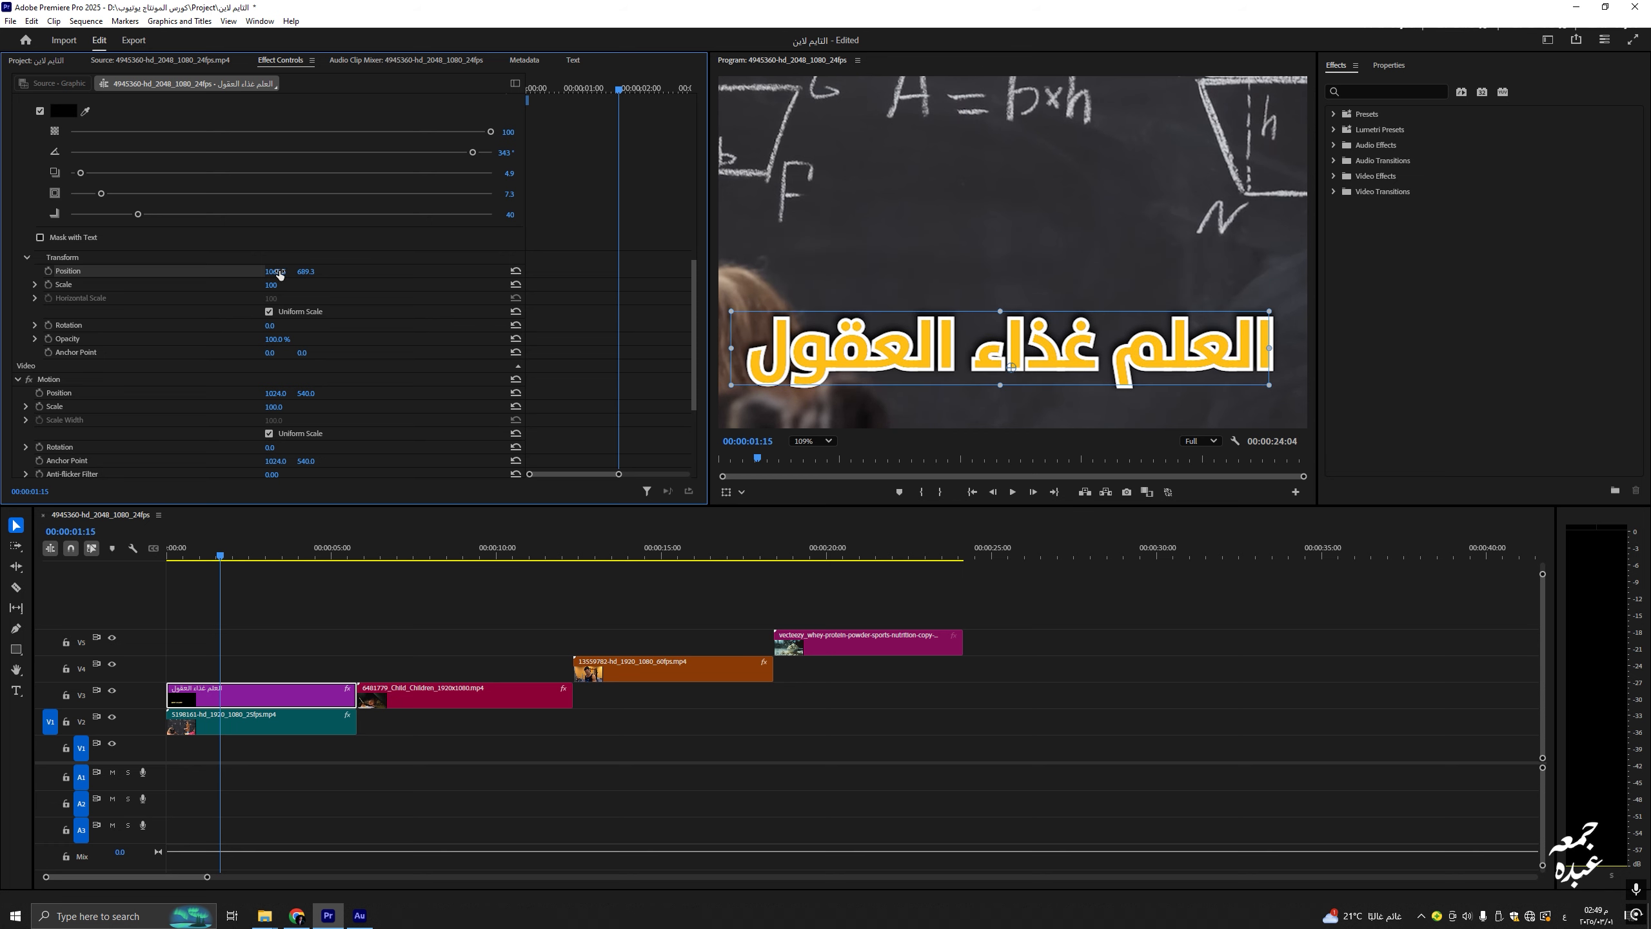
key("ctrl+z")
scroll(286, 277, "up", 4)
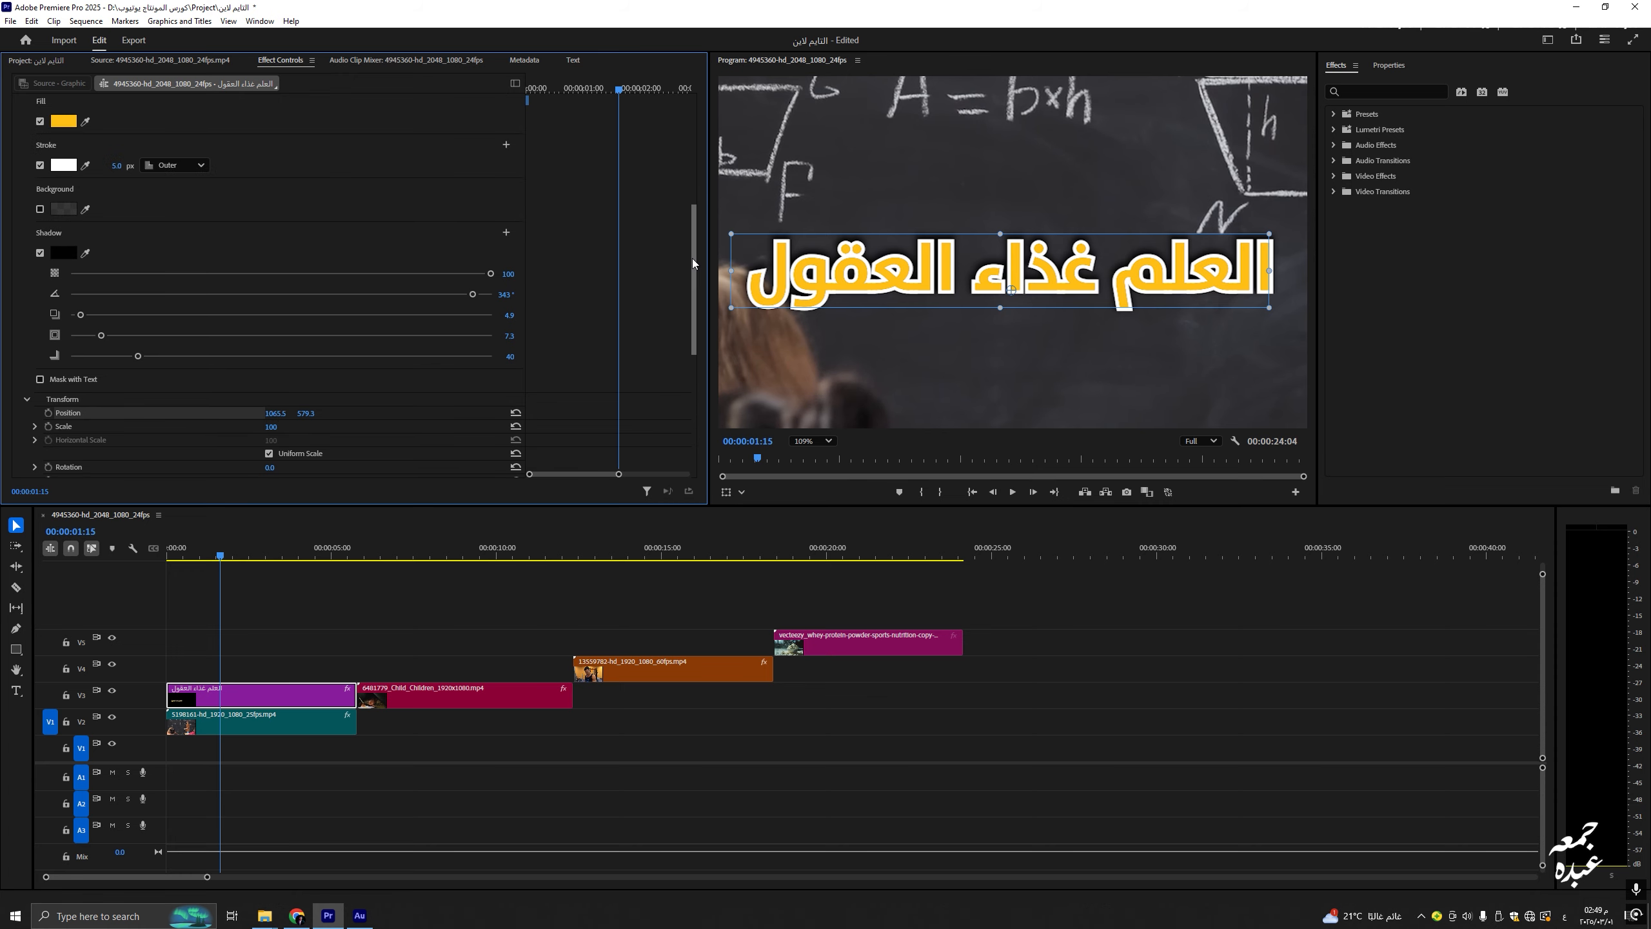
left_click_drag(693, 259, 681, 119)
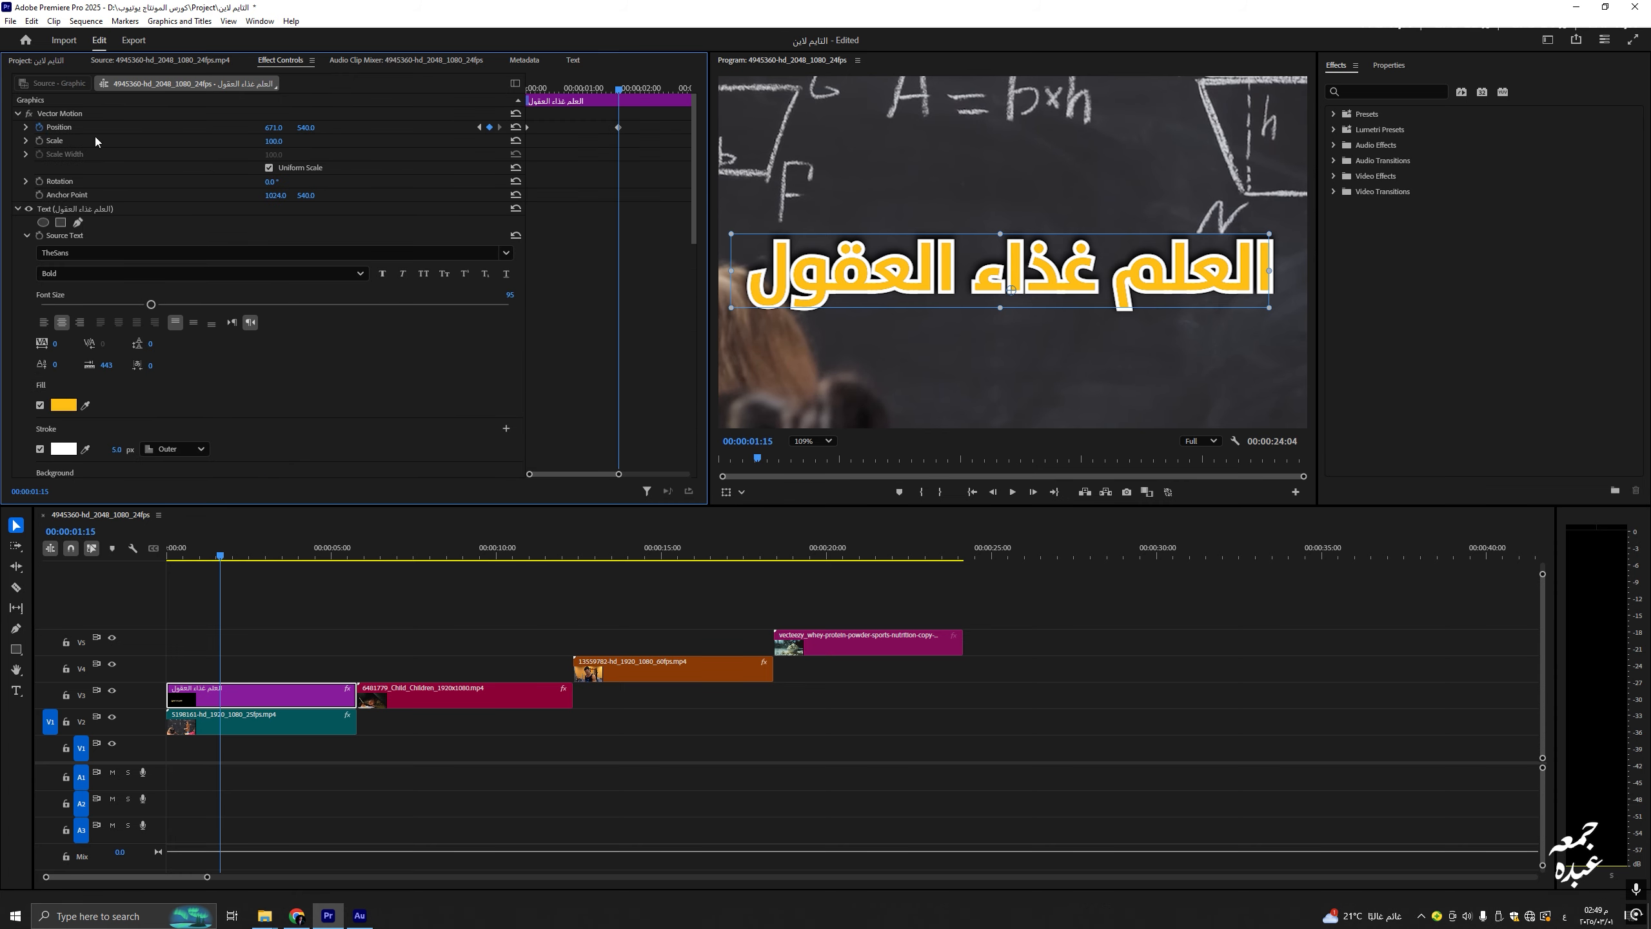
left_click_drag(694, 183, 725, 204)
Step: Set the Program monitor zoom back to Fit and show the title's motion bounds
left_click(826, 441)
left_click(809, 452)
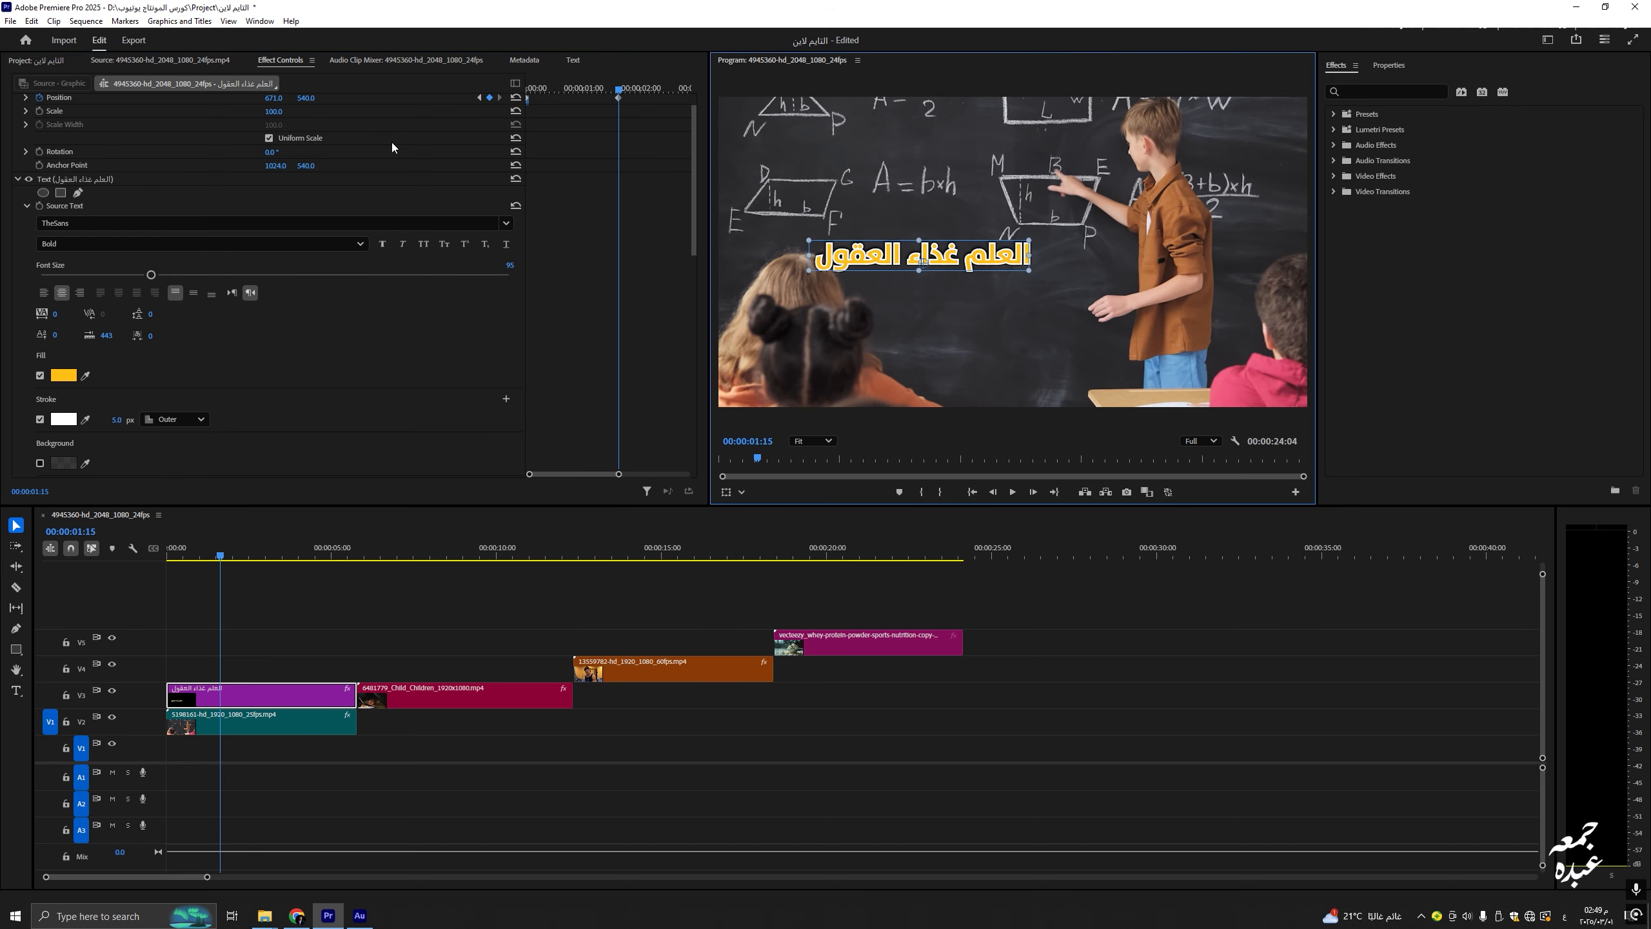
scroll(392, 147, "up", 1)
left_click(46, 112)
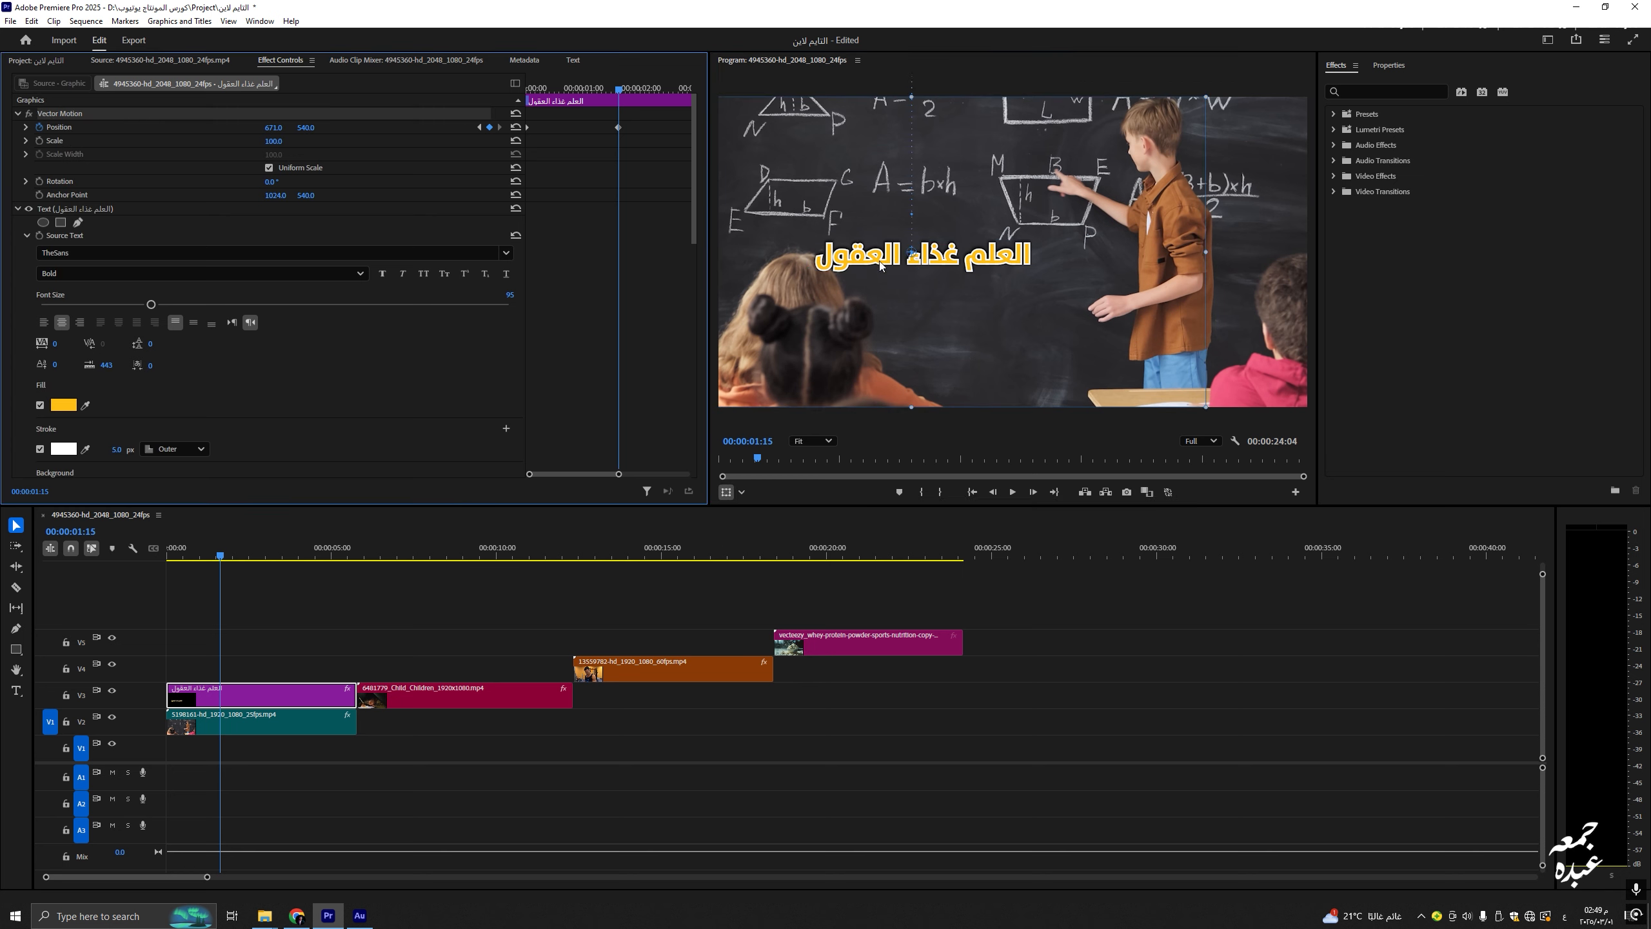
scroll(649, 255, "down", 1)
scroll(770, 269, "down", 1)
scroll(866, 274, "up", 1)
left_click_drag(694, 158, 684, 357)
Step: Adjust the title's position keyframes, sliding it to X 1940.5 and raising its start
left_click(95, 167)
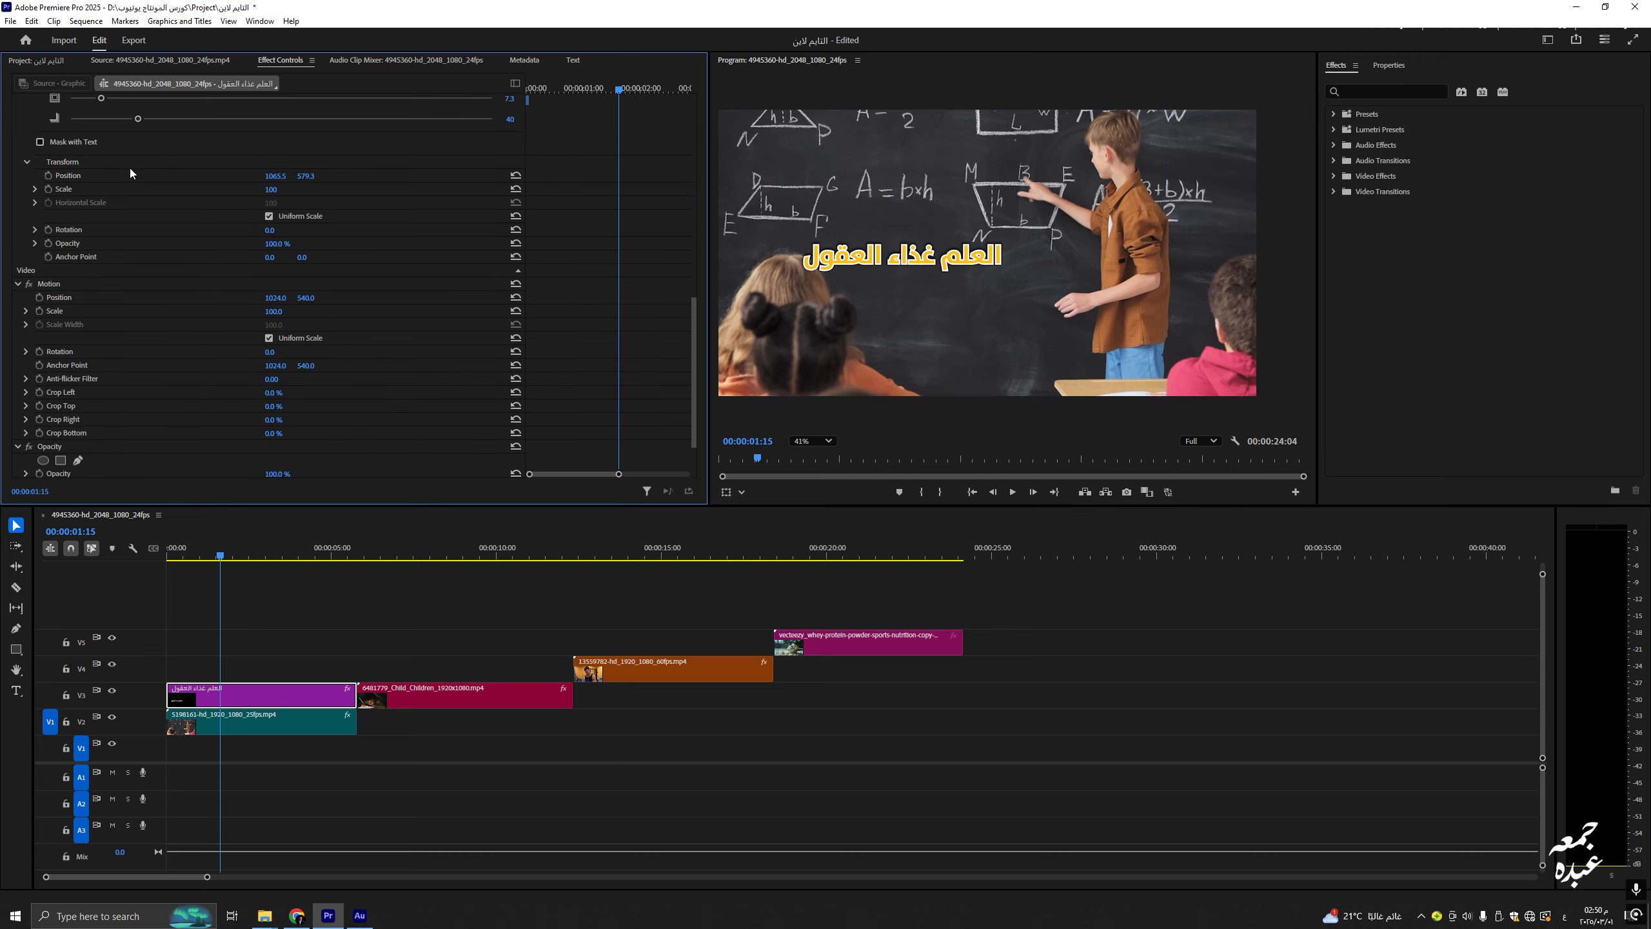
left_click(72, 171)
left_click_drag(265, 176, 365, 182)
left_click(169, 552)
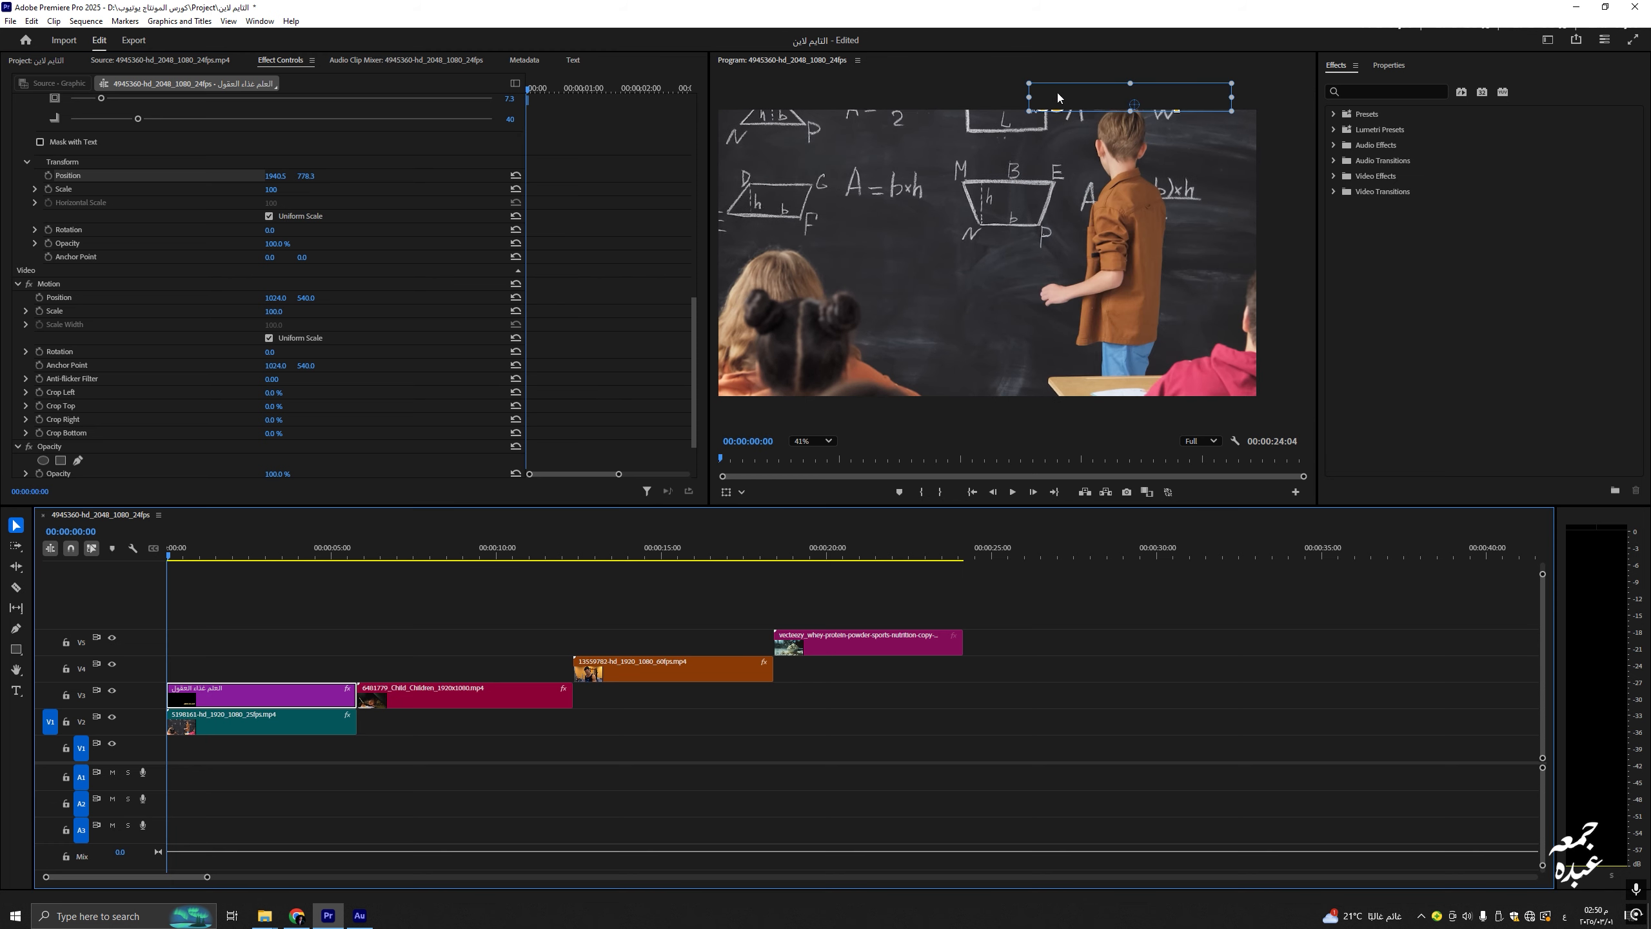
left_click(223, 552)
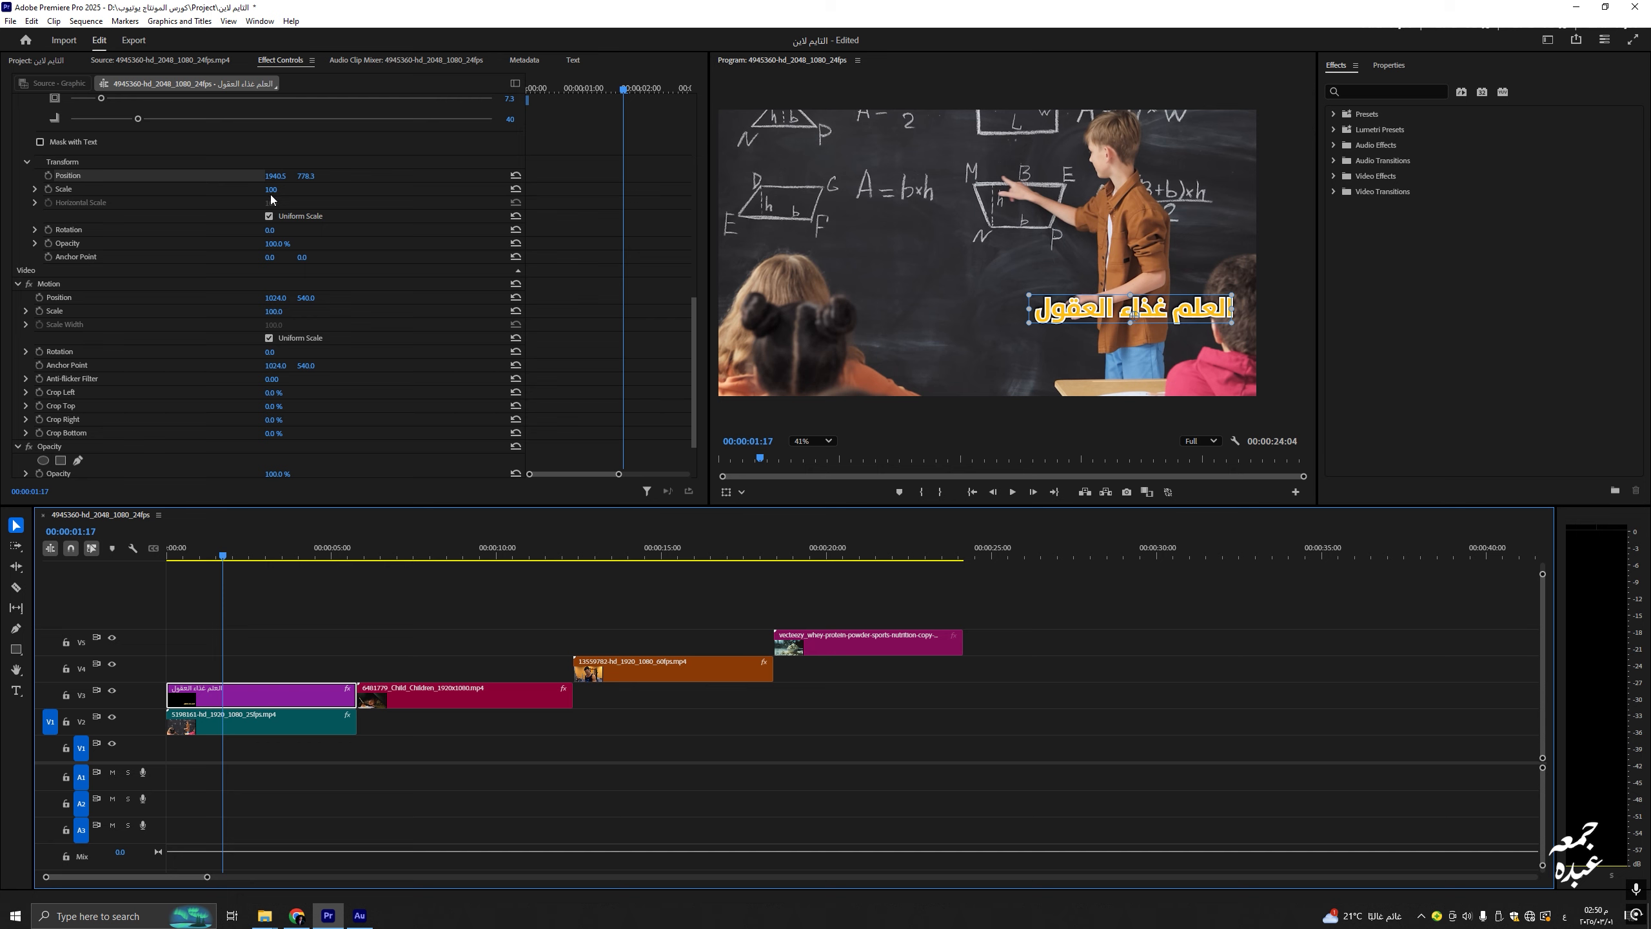
left_click(107, 234)
left_click(123, 245)
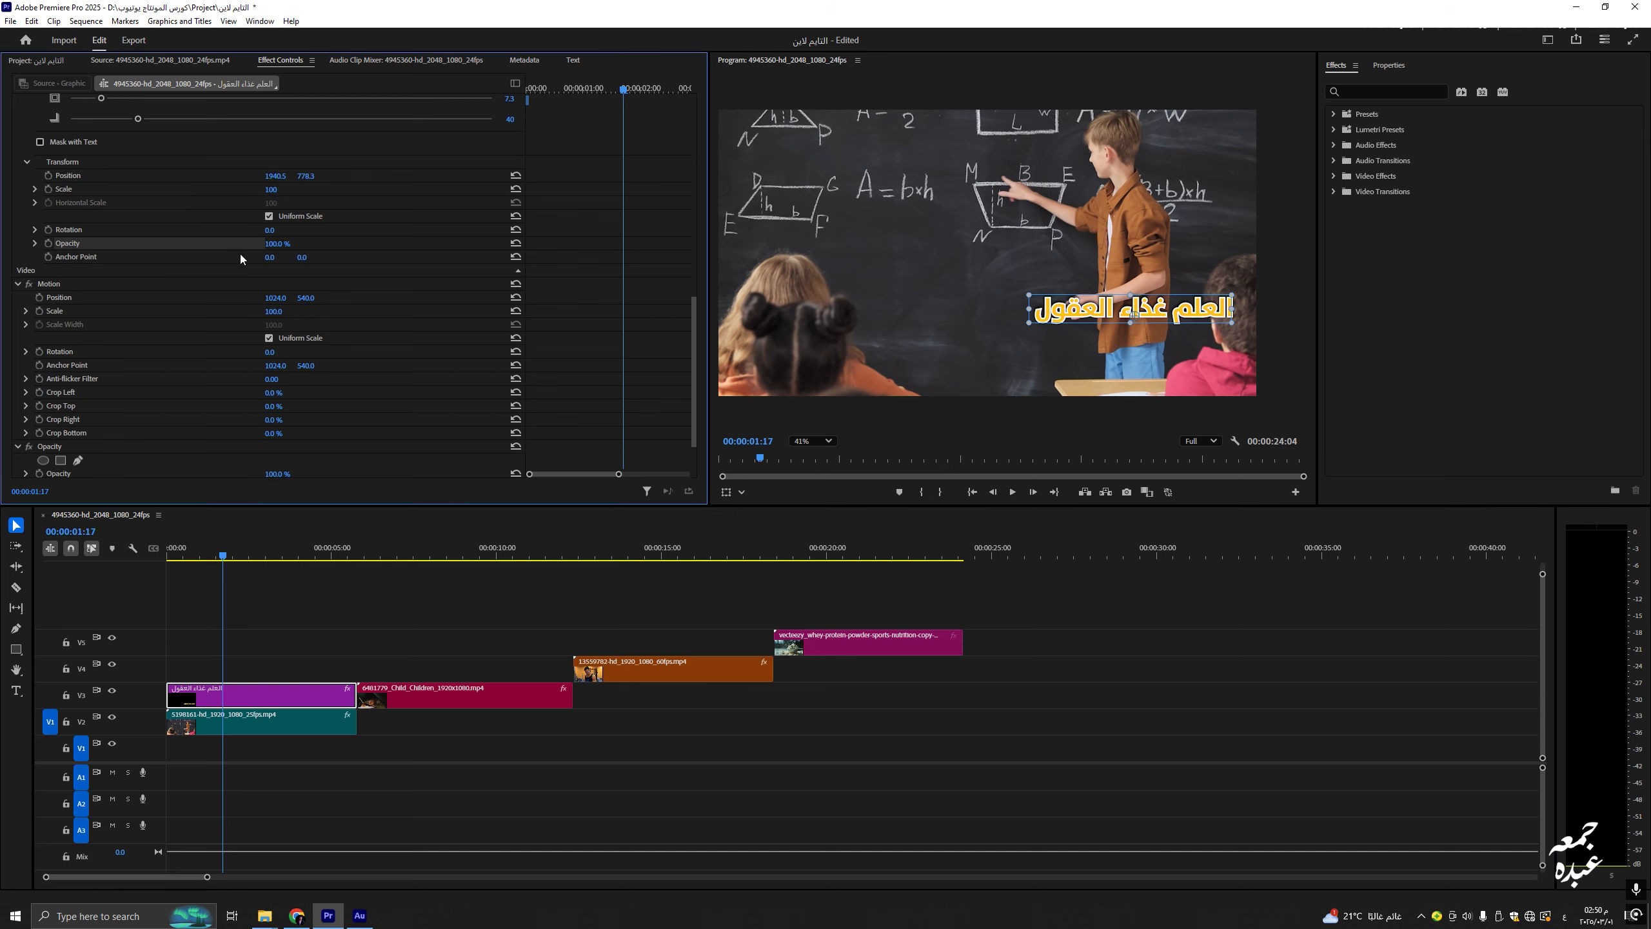
left_click_drag(224, 555, 102, 559)
left_click_drag(692, 336, 691, 95)
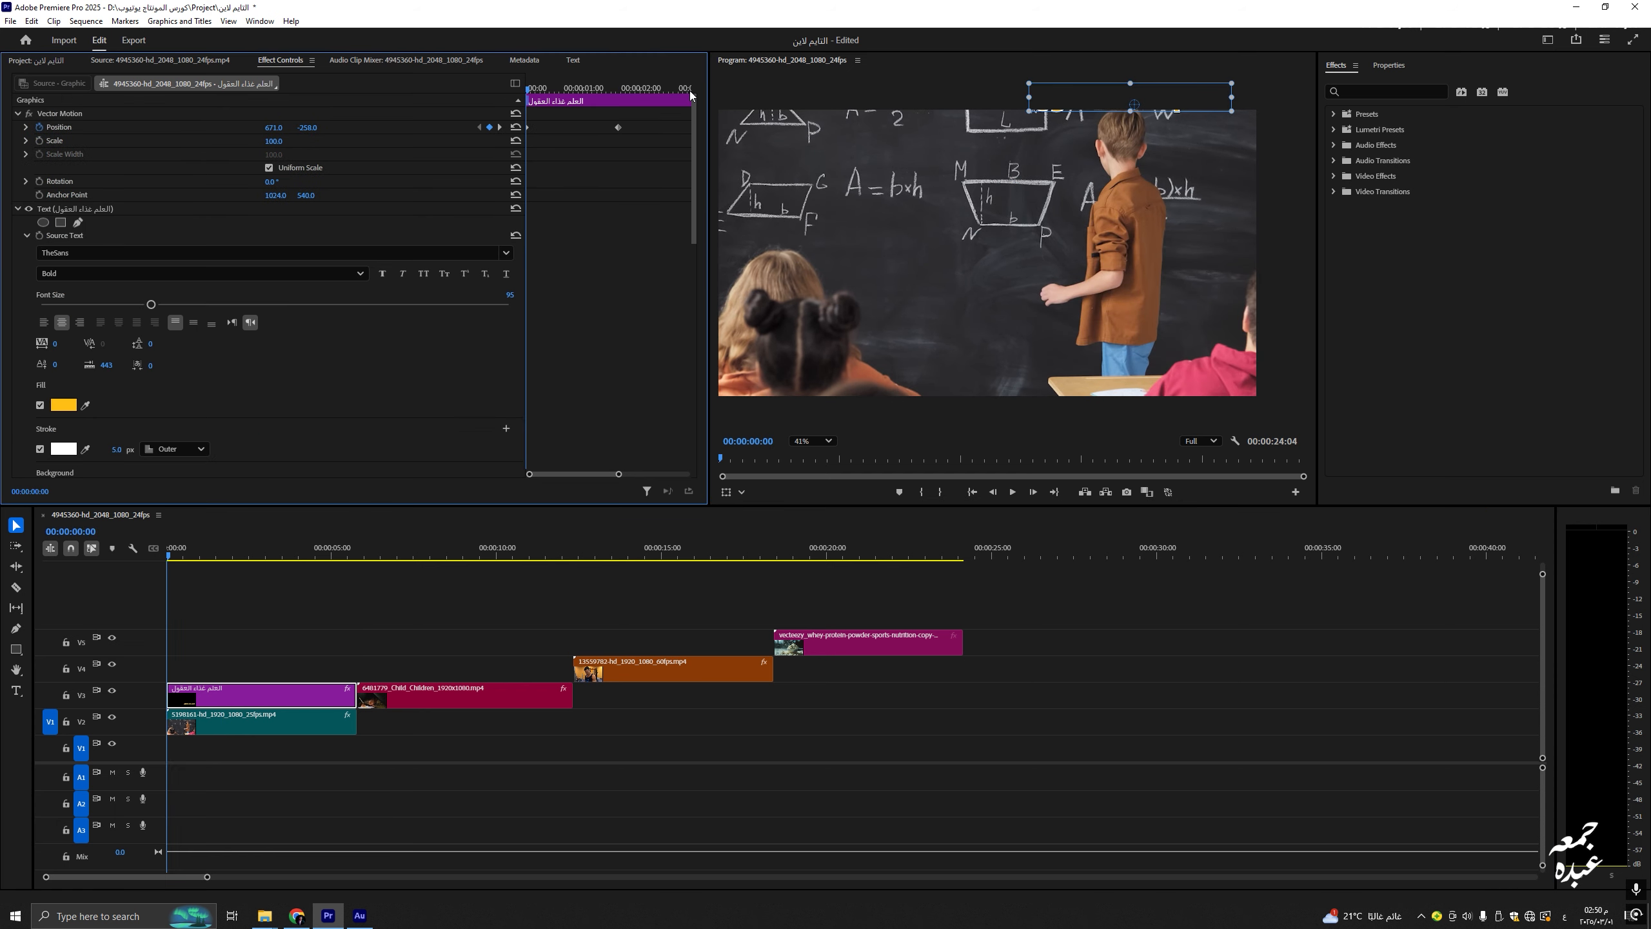
left_click(499, 127)
left_click(480, 127)
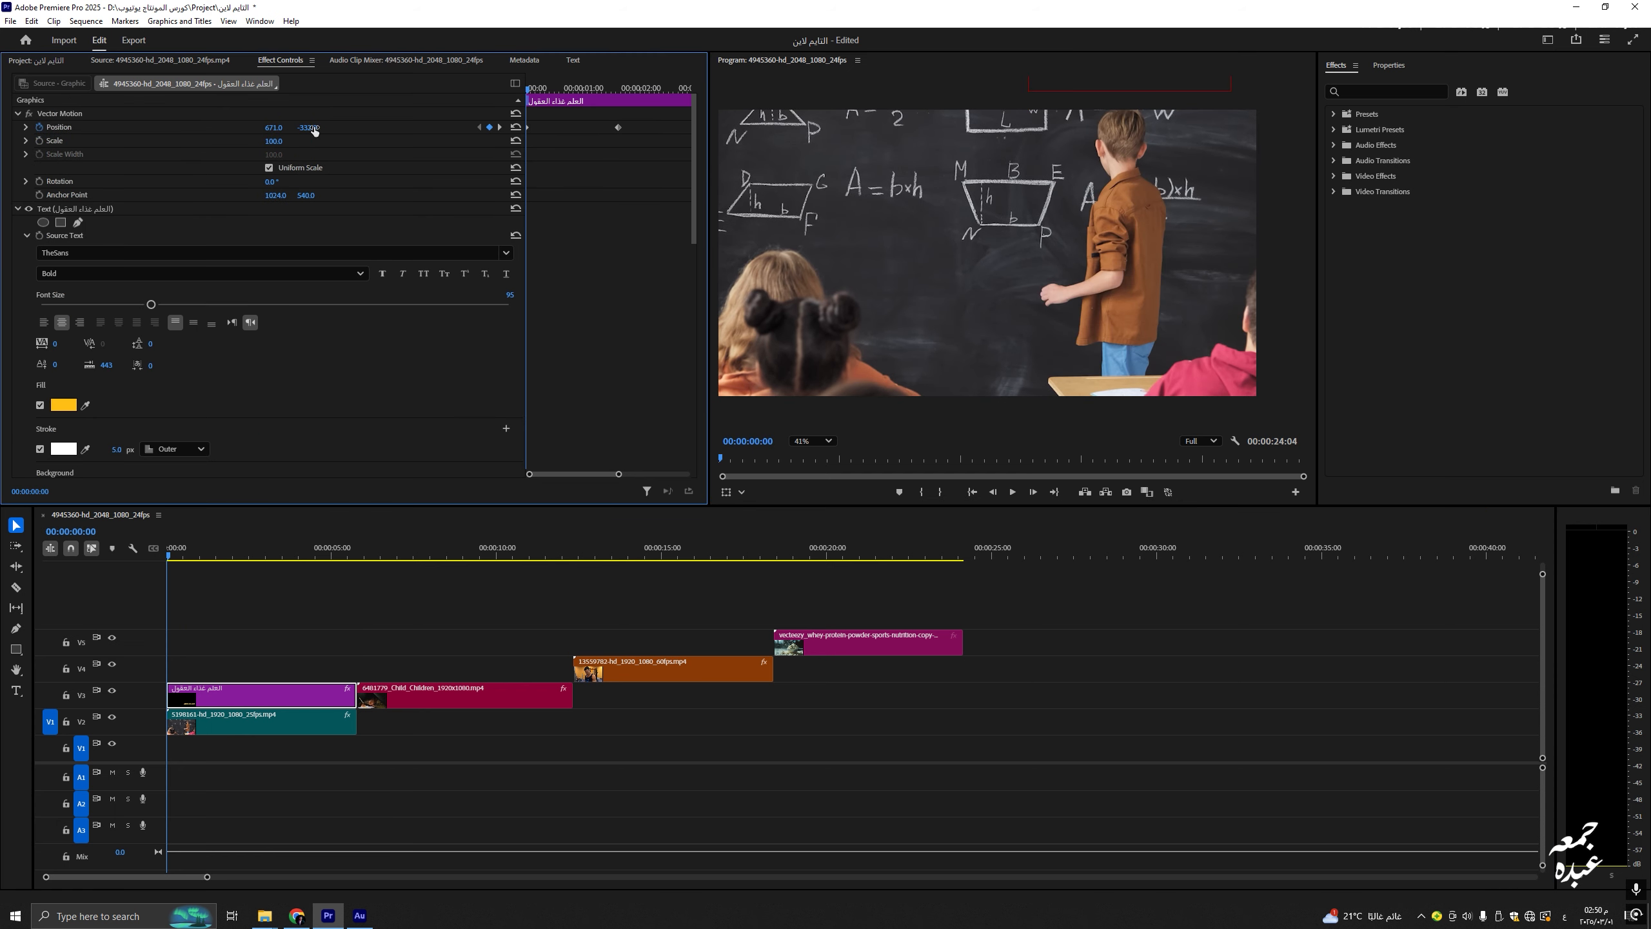
left_click_drag(310, 128, 261, 128)
scroll(328, 396, "down", 1)
scroll(329, 396, "down", 10)
Step: Keyframe opacity from 0% at the start to 100% at 00:00:01:15, then play the fade-in
left_click(49, 428)
left_click_drag(691, 229, 682, 95)
left_click(500, 128)
left_click_drag(692, 152, 691, 381)
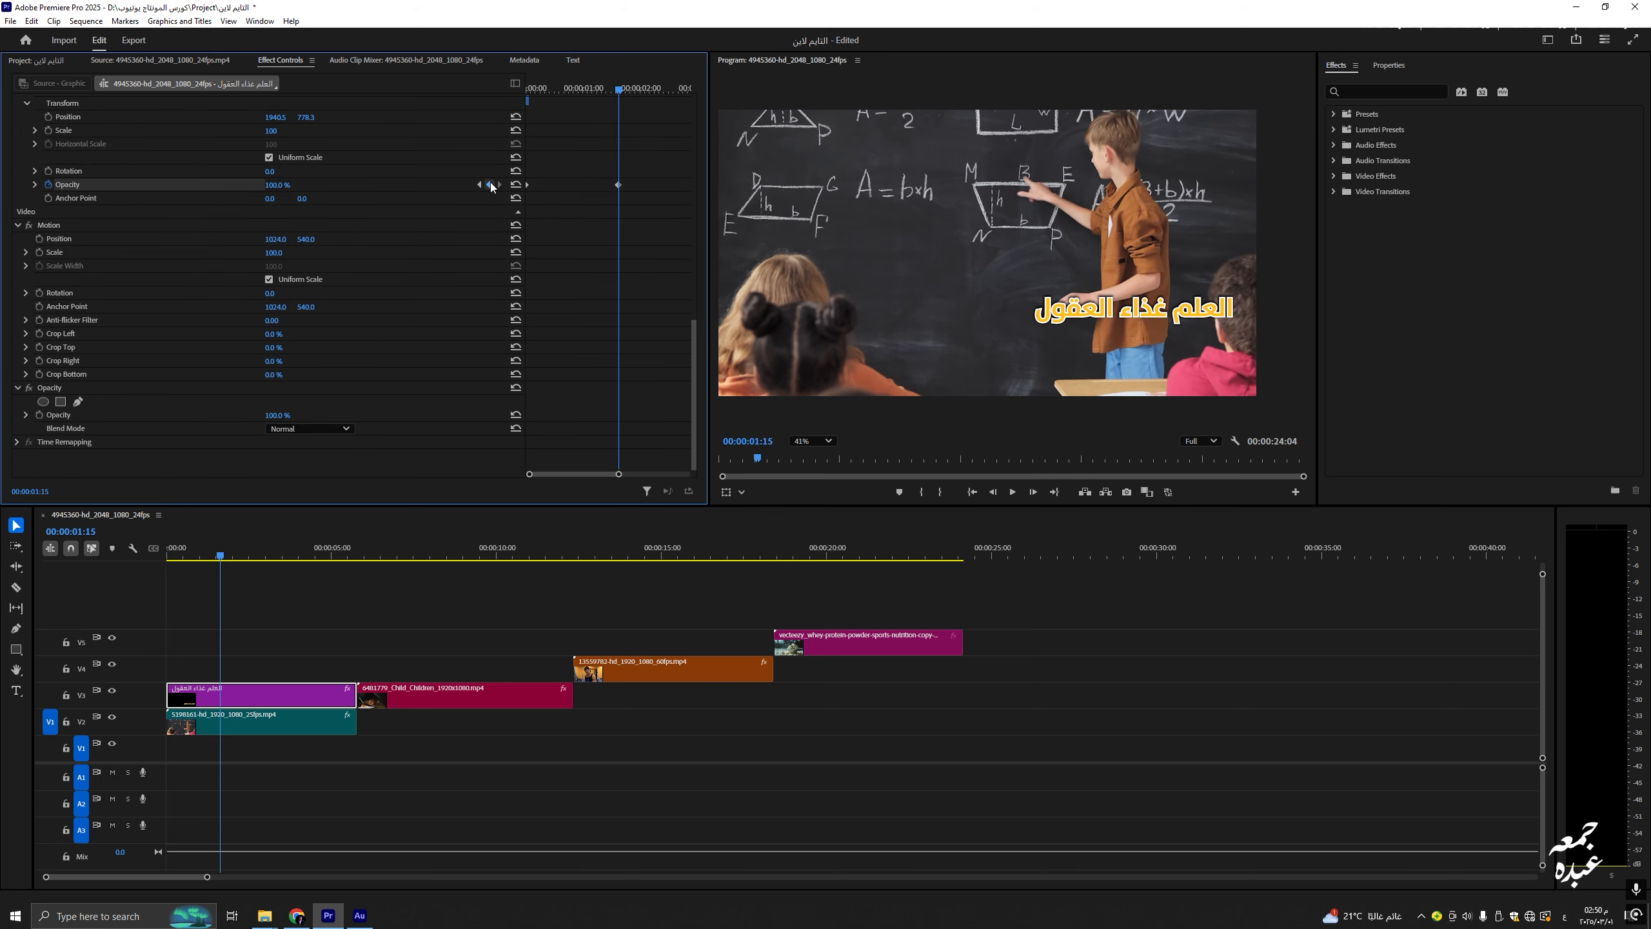
left_click_drag(608, 90, 526, 89)
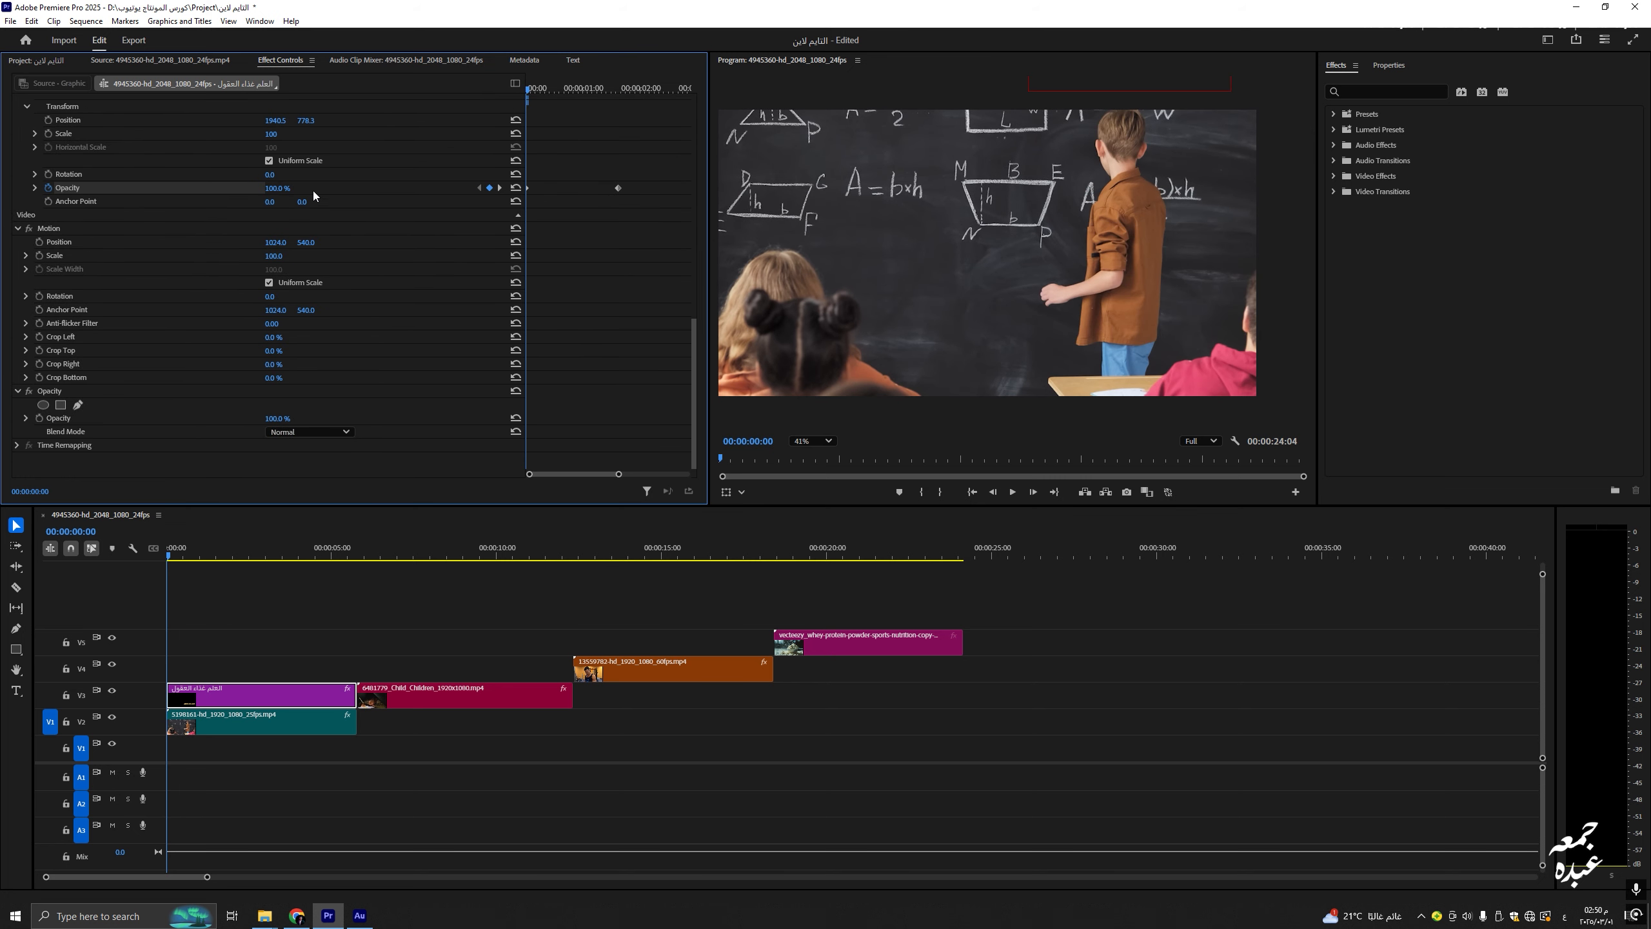
left_click(273, 188)
type("00")
key("Return")
key("space")
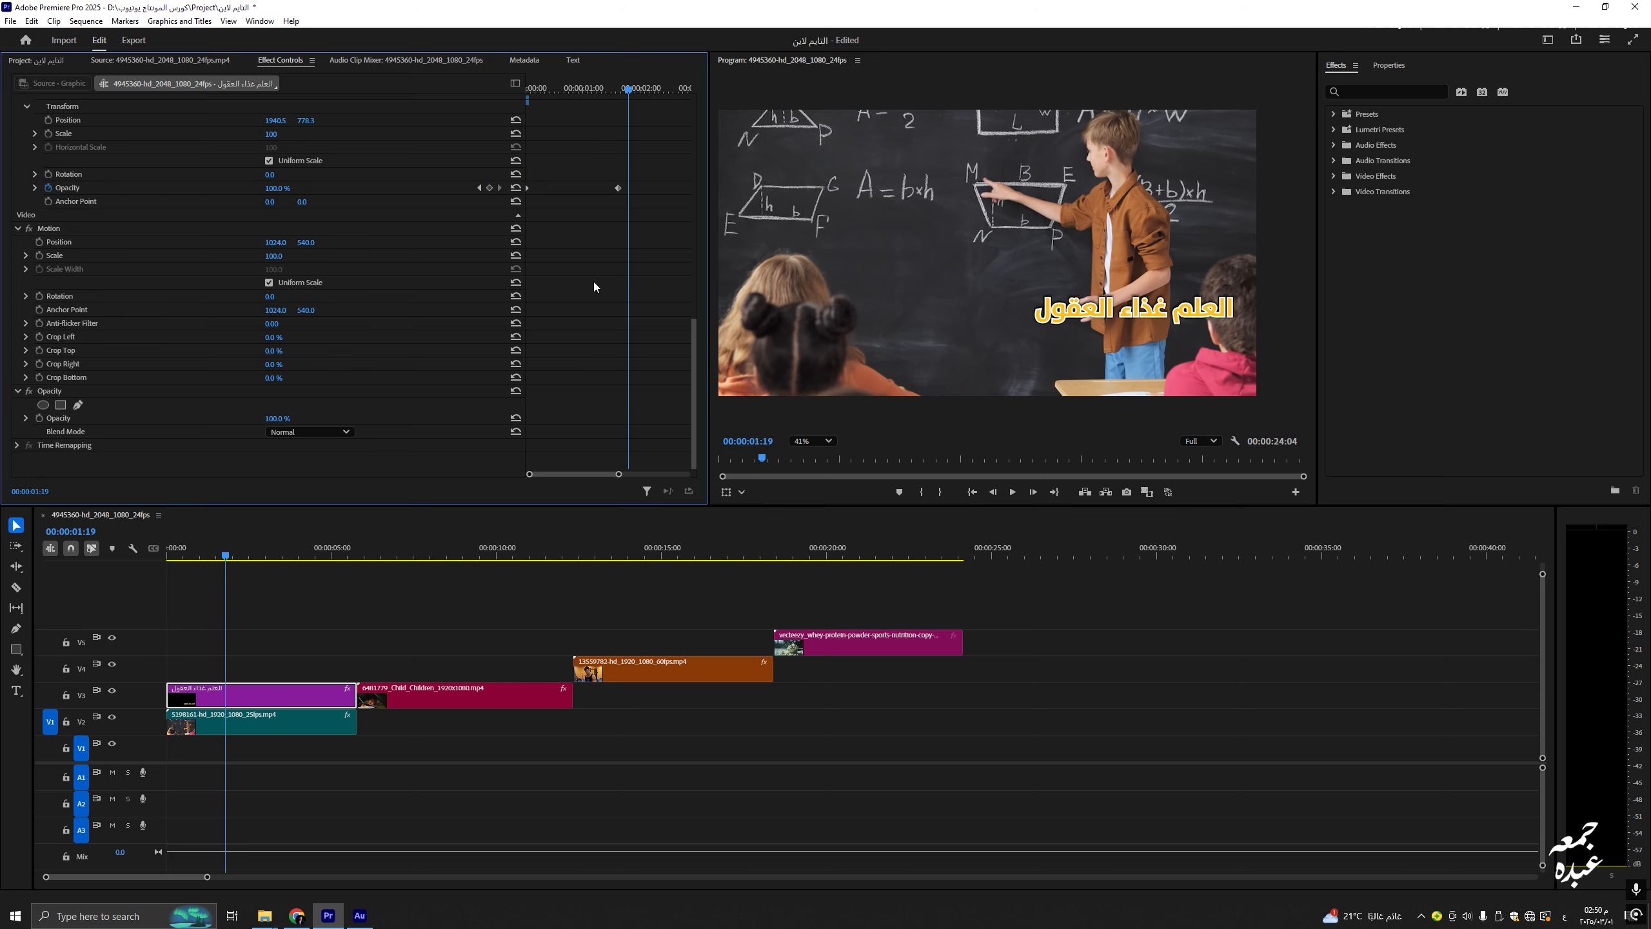
left_click(324, 434)
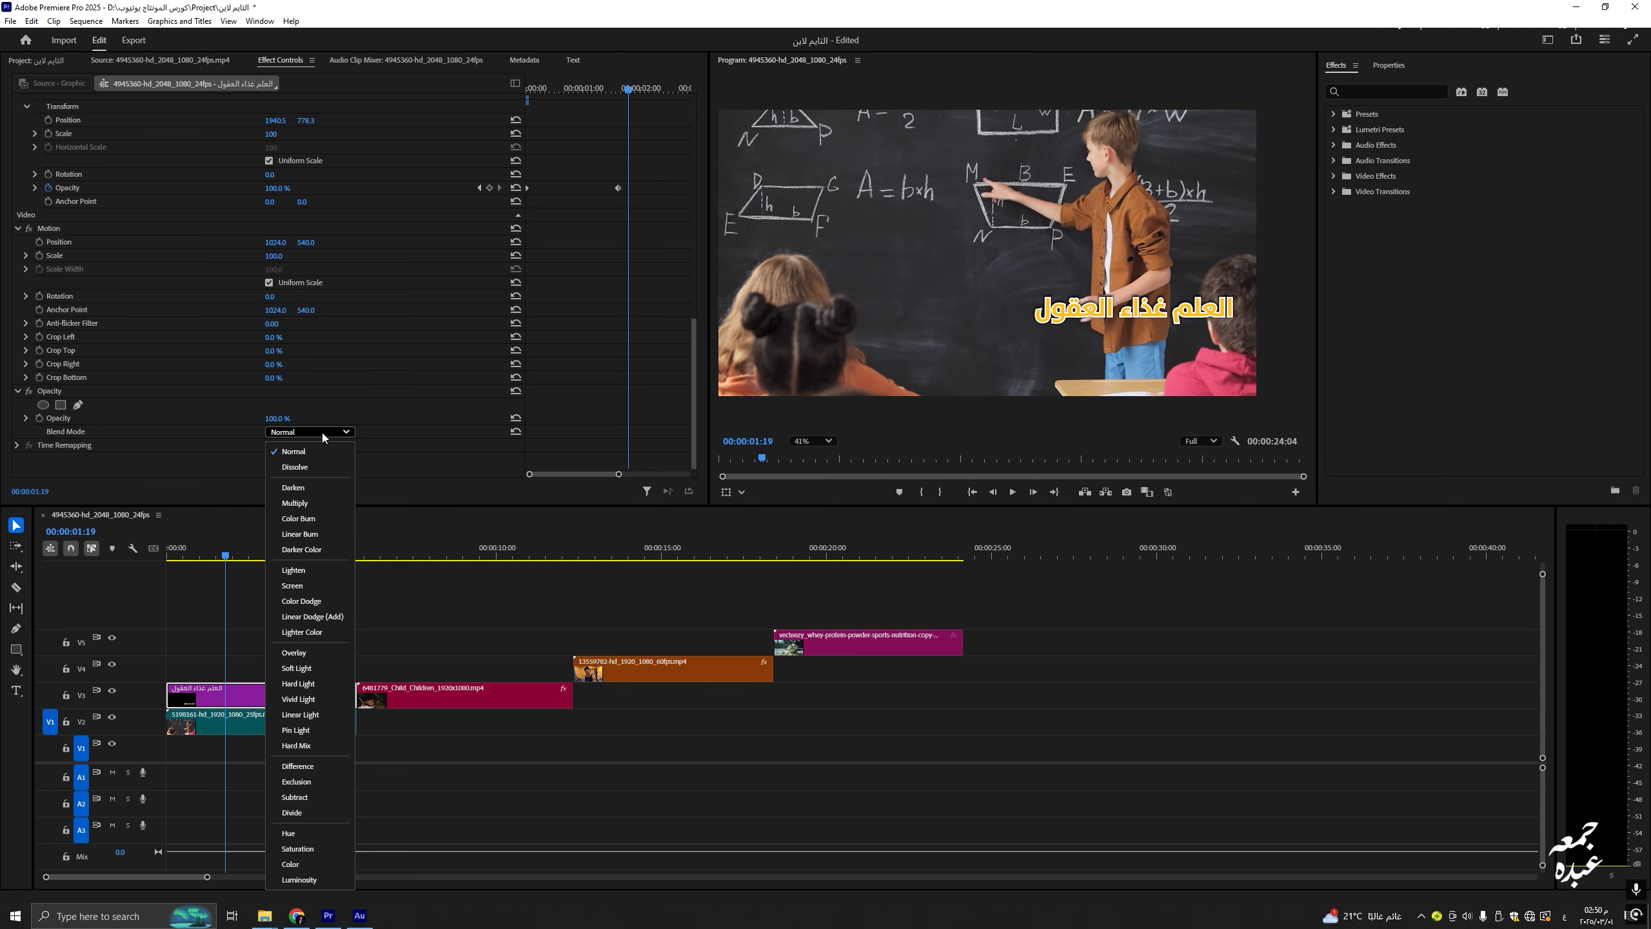
left_click(308, 570)
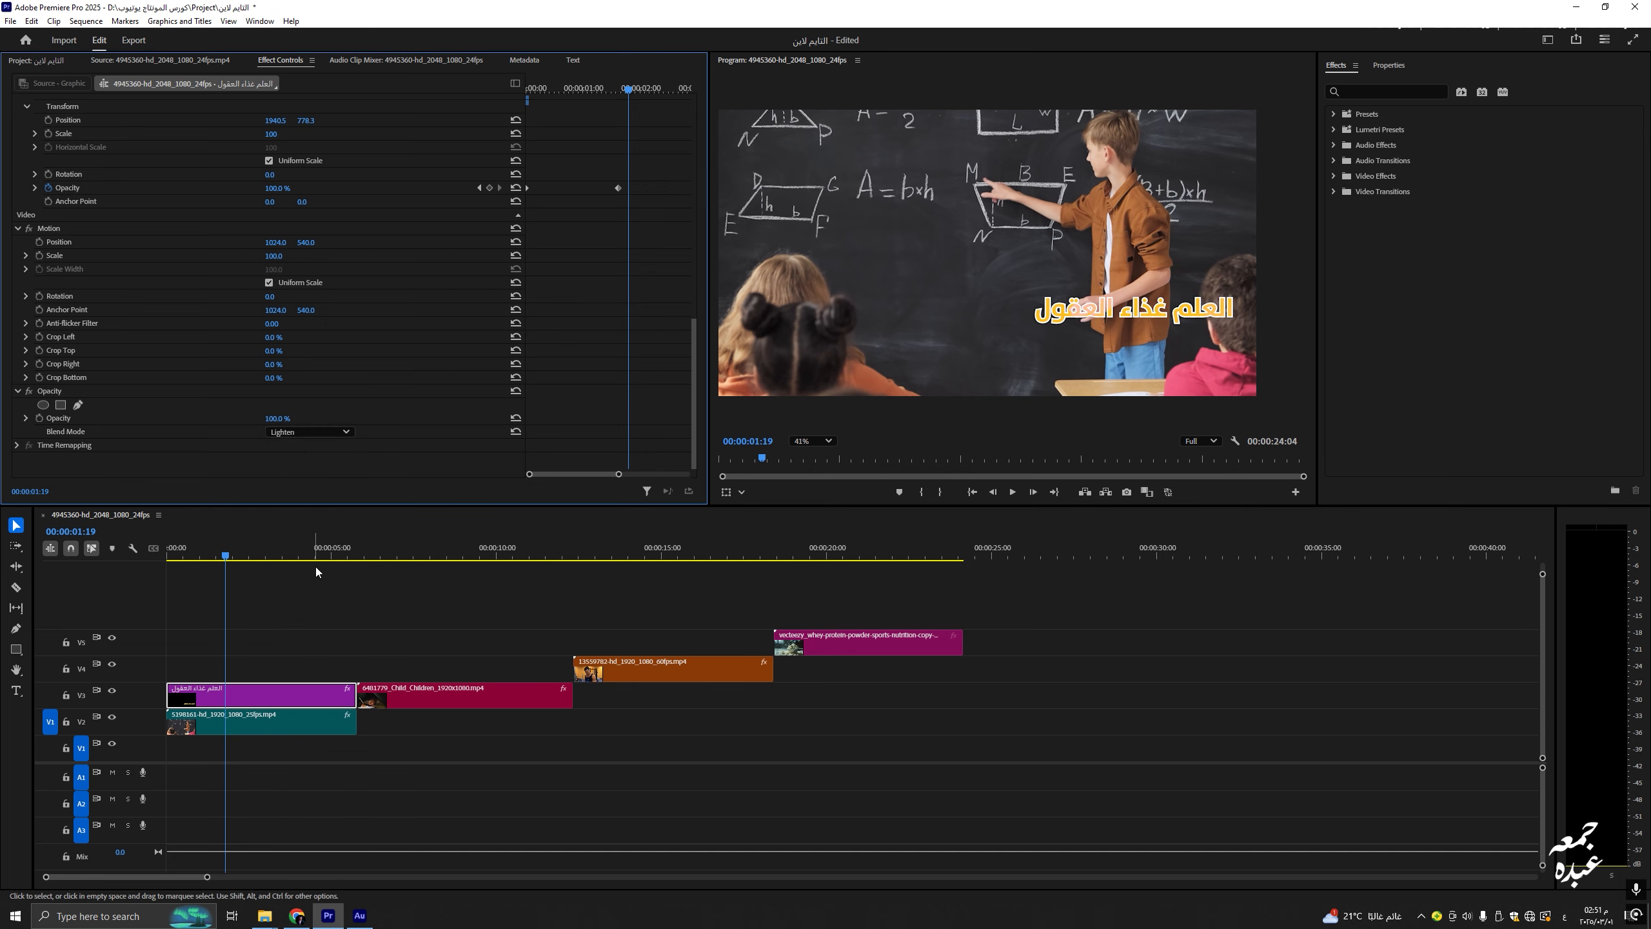
left_click(338, 439)
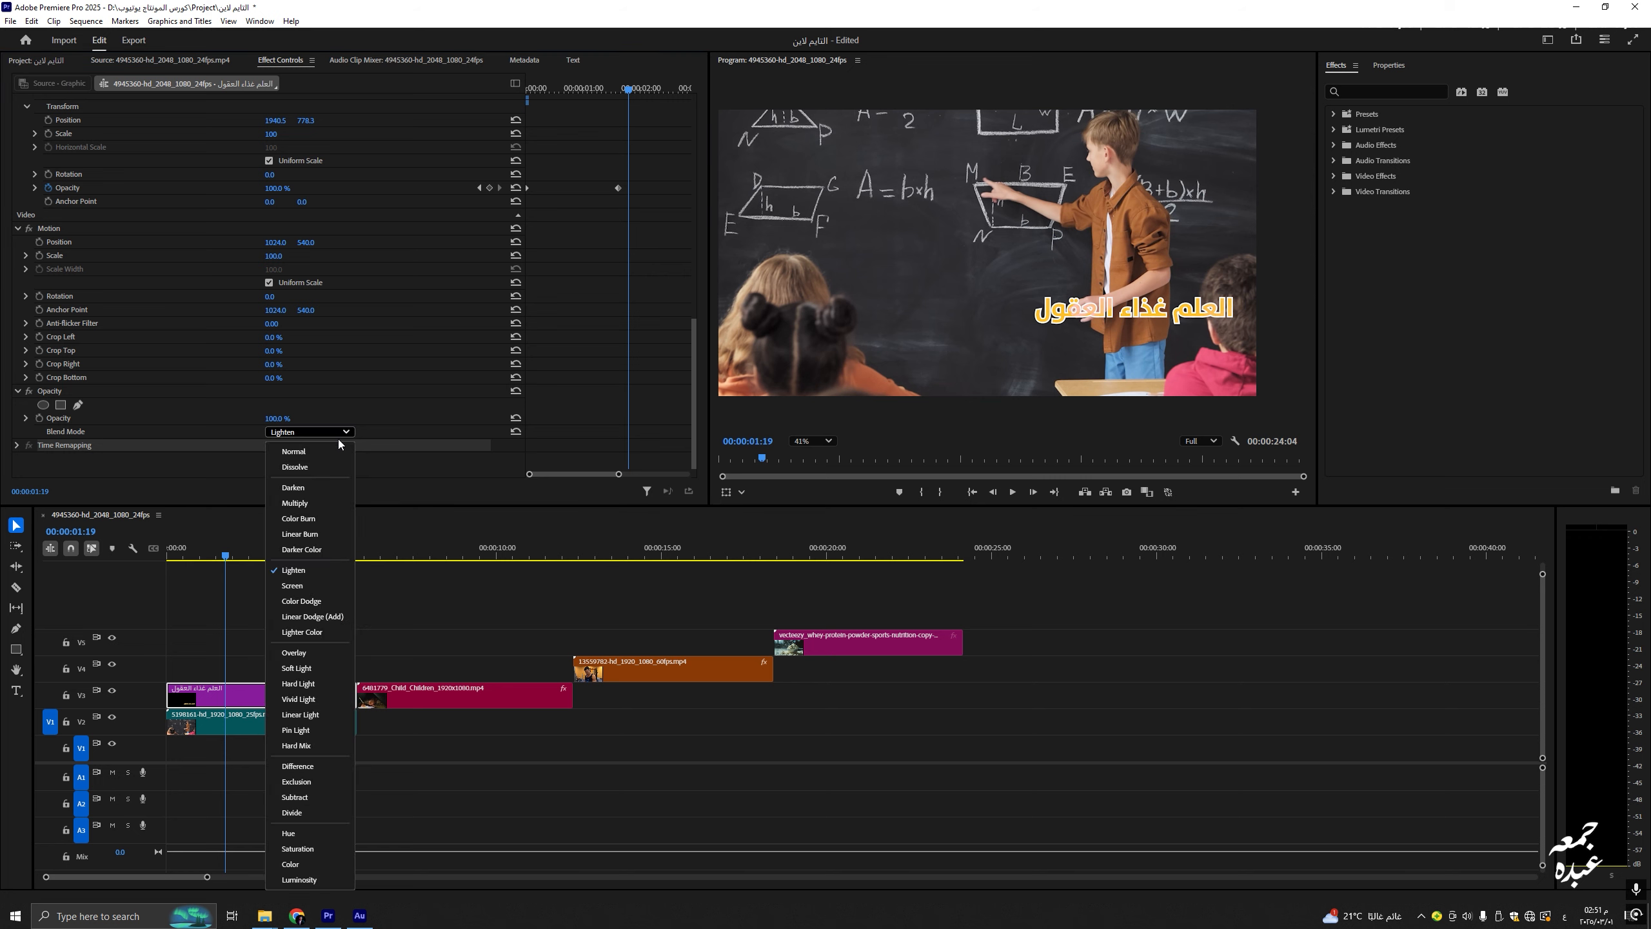
left_click(294, 592)
mouse_move(243, 558)
left_mouse_down()
mouse_move(338, 559)
mouse_move(205, 559)
mouse_move(253, 562)
left_mouse_up()
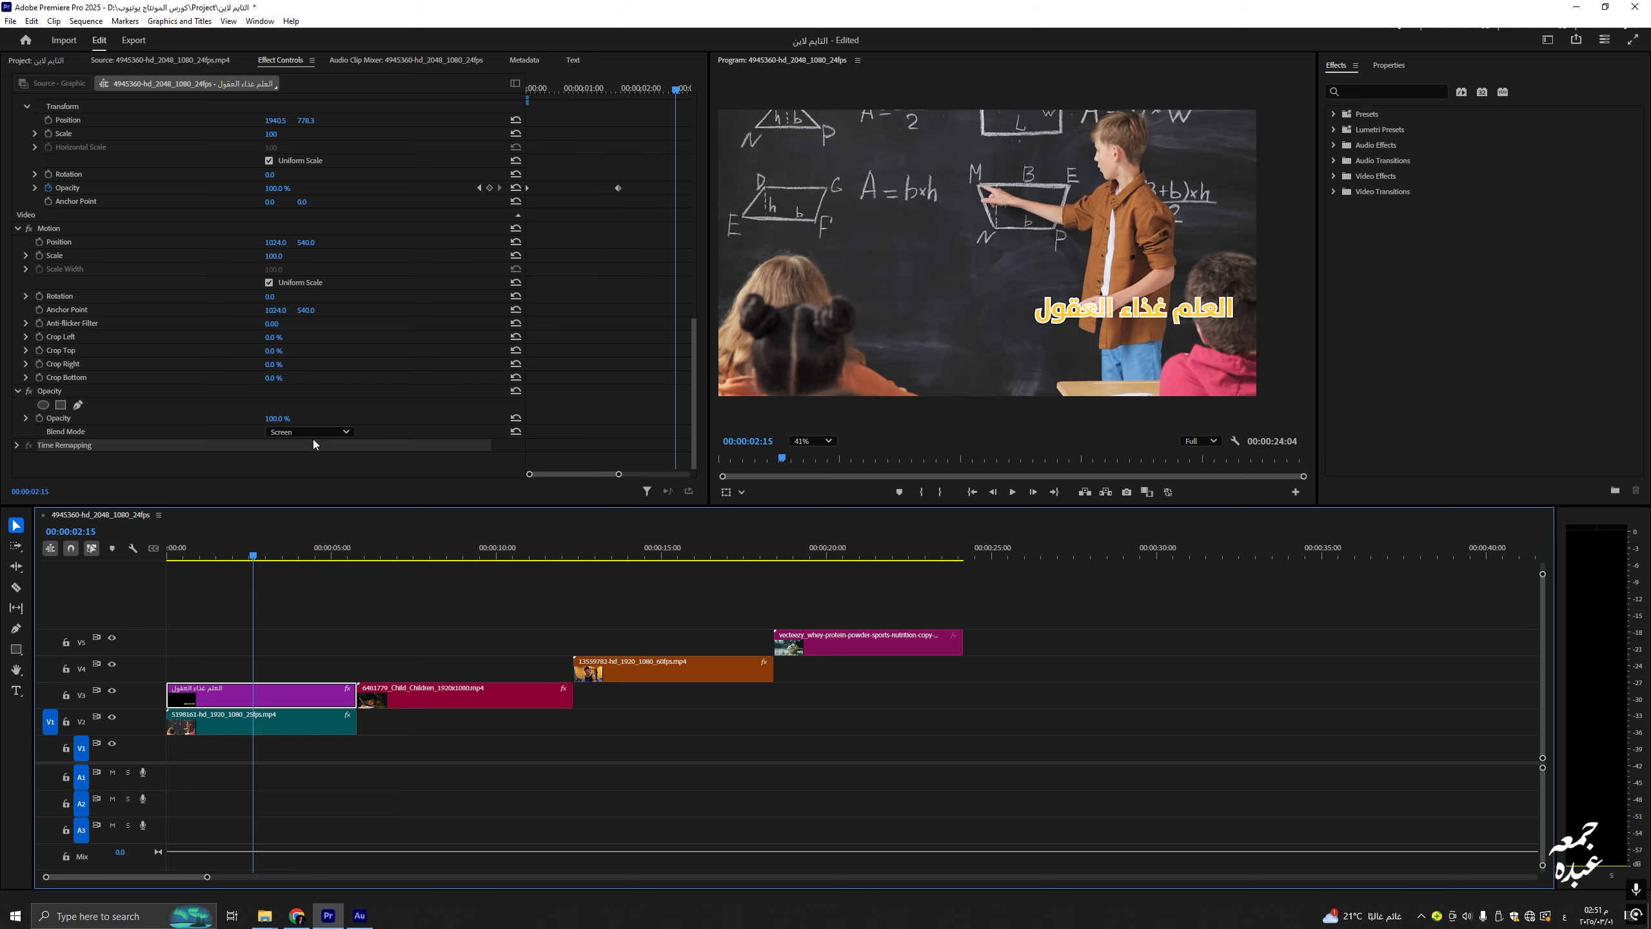
left_click(312, 433)
left_click(294, 652)
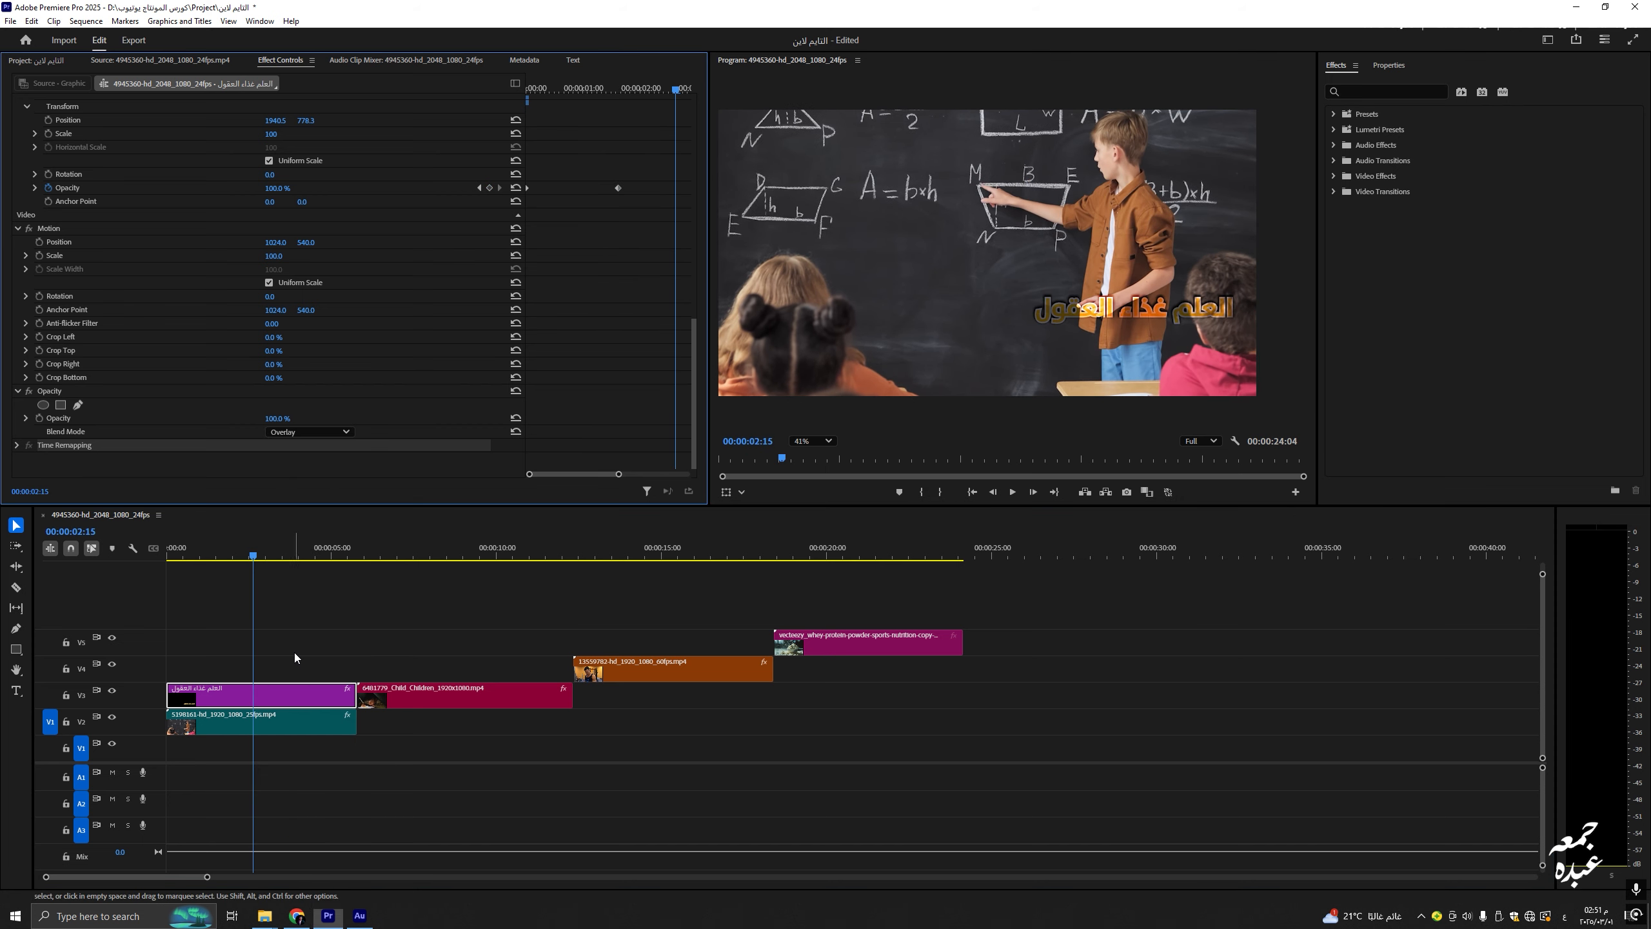
left_click(221, 558)
left_click_drag(221, 557, 267, 548)
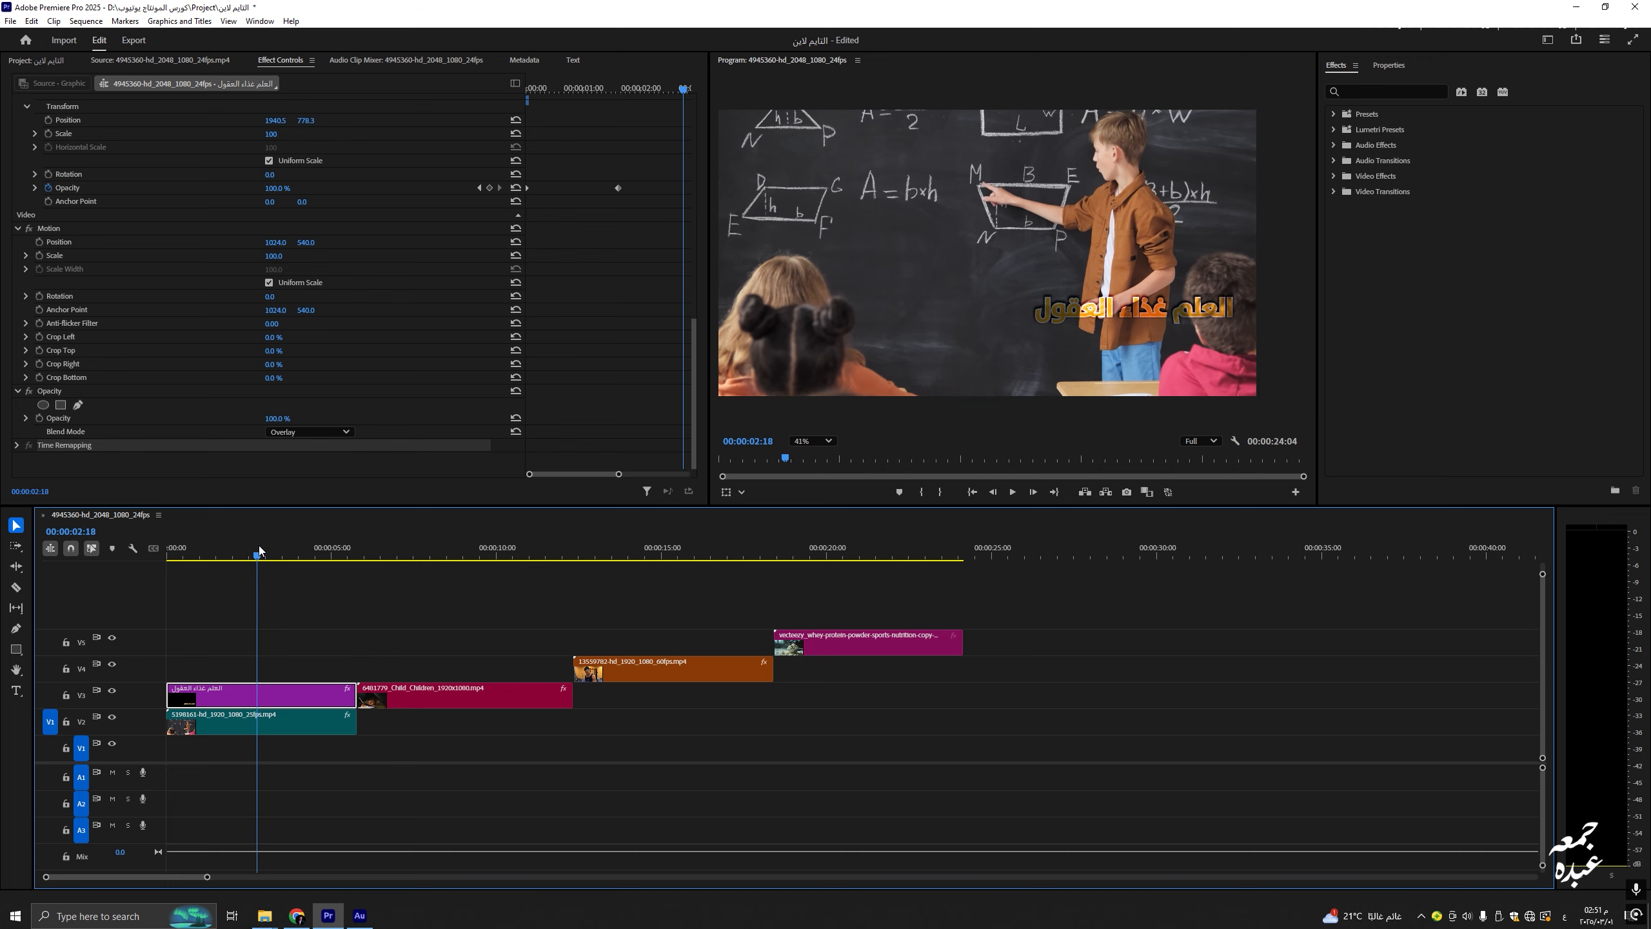
left_click(813, 441)
left_click(824, 528)
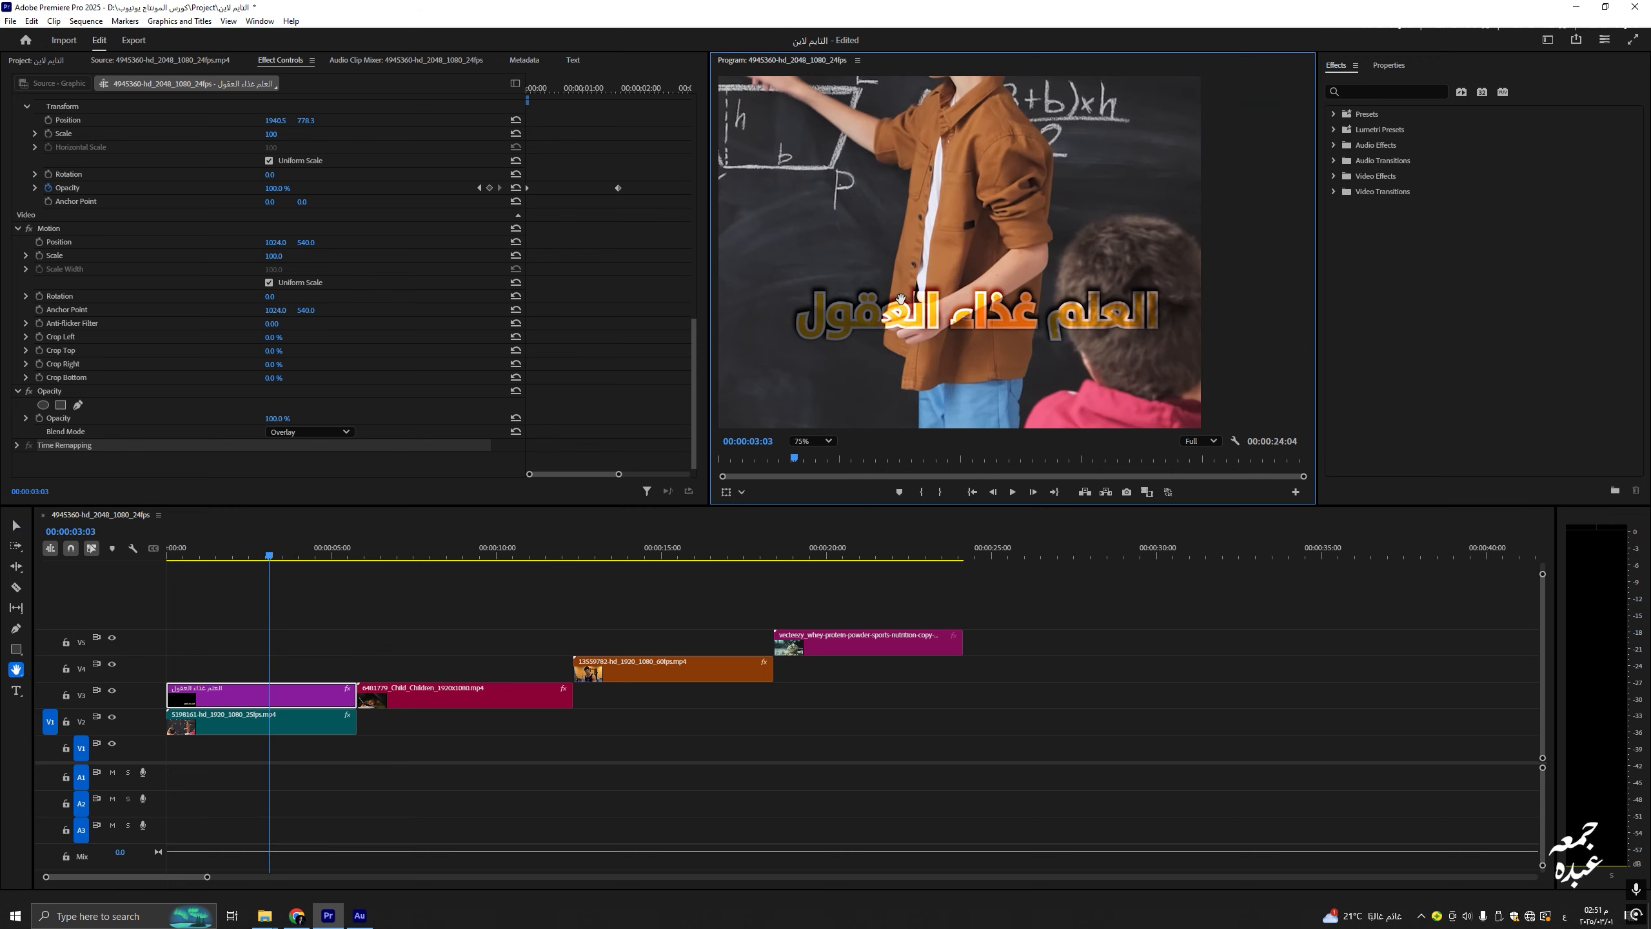
mouse_move(228, 556)
left_mouse_down()
mouse_move(254, 550)
mouse_move(222, 554)
left_mouse_up()
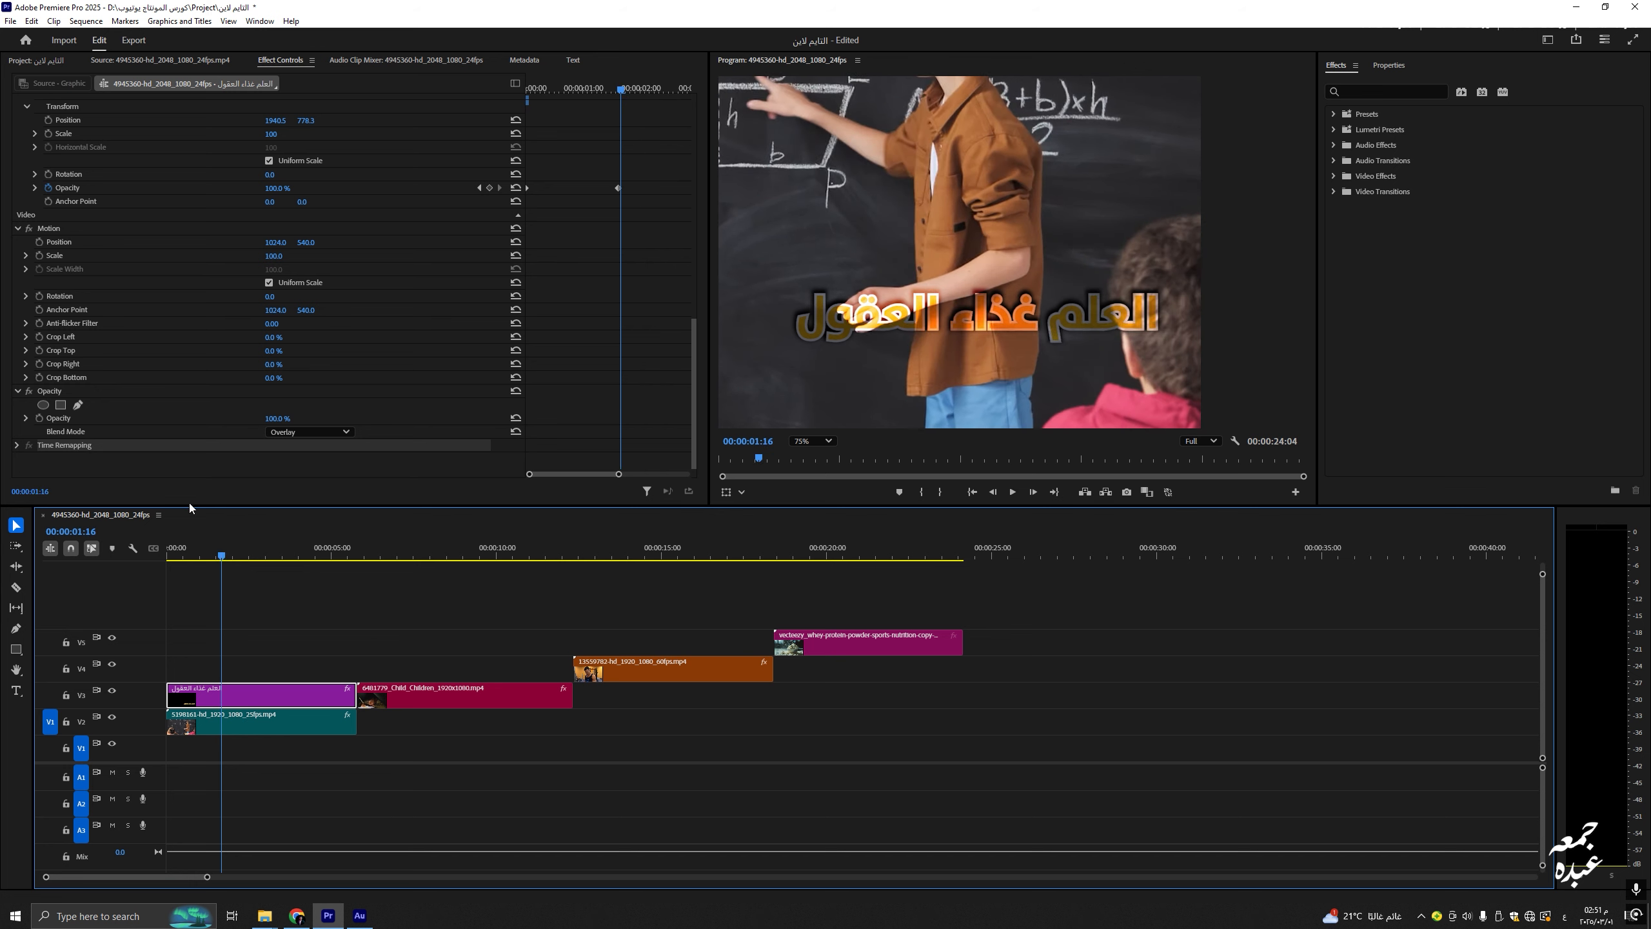
left_click(308, 431)
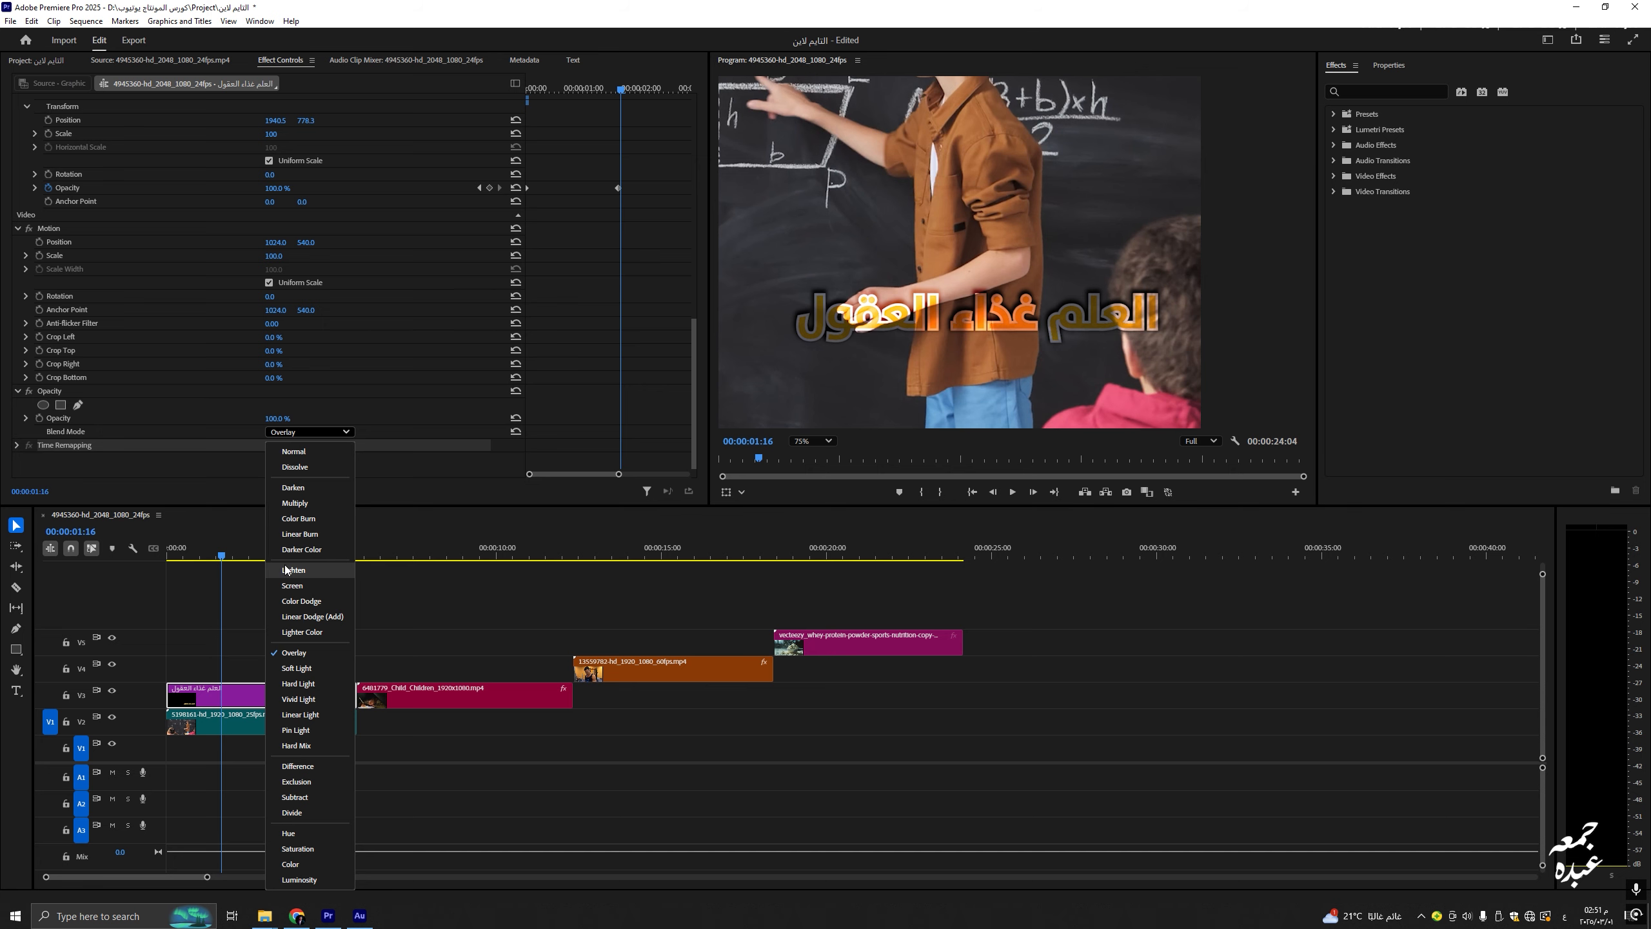
left_click(421, 627)
left_click(442, 543)
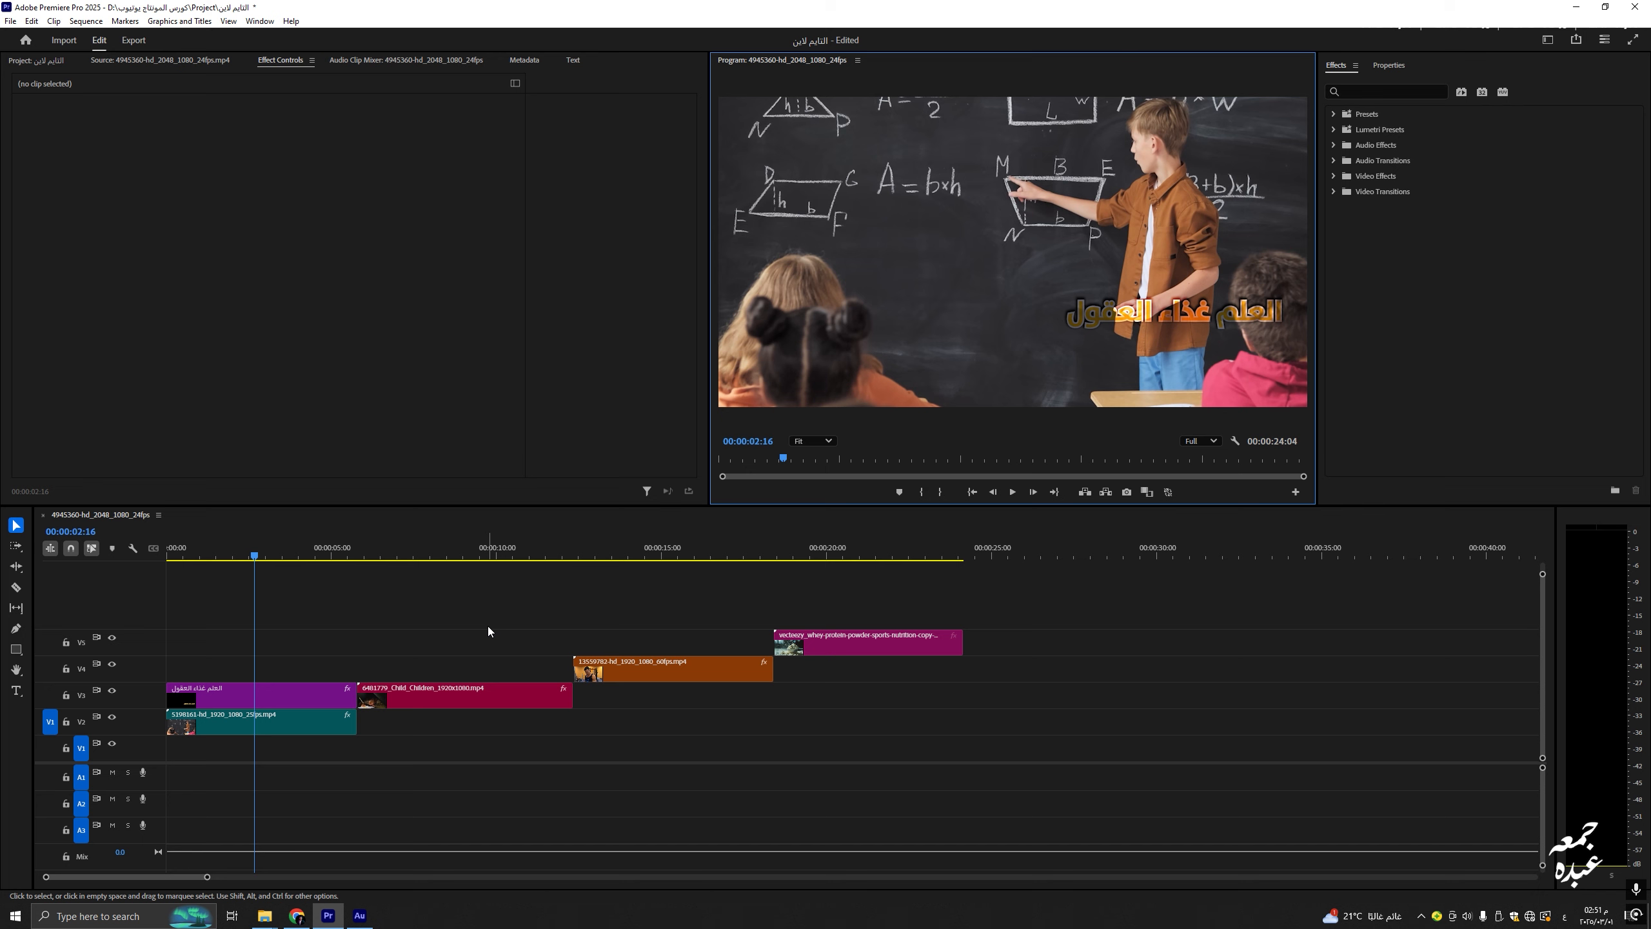
left_click(285, 693)
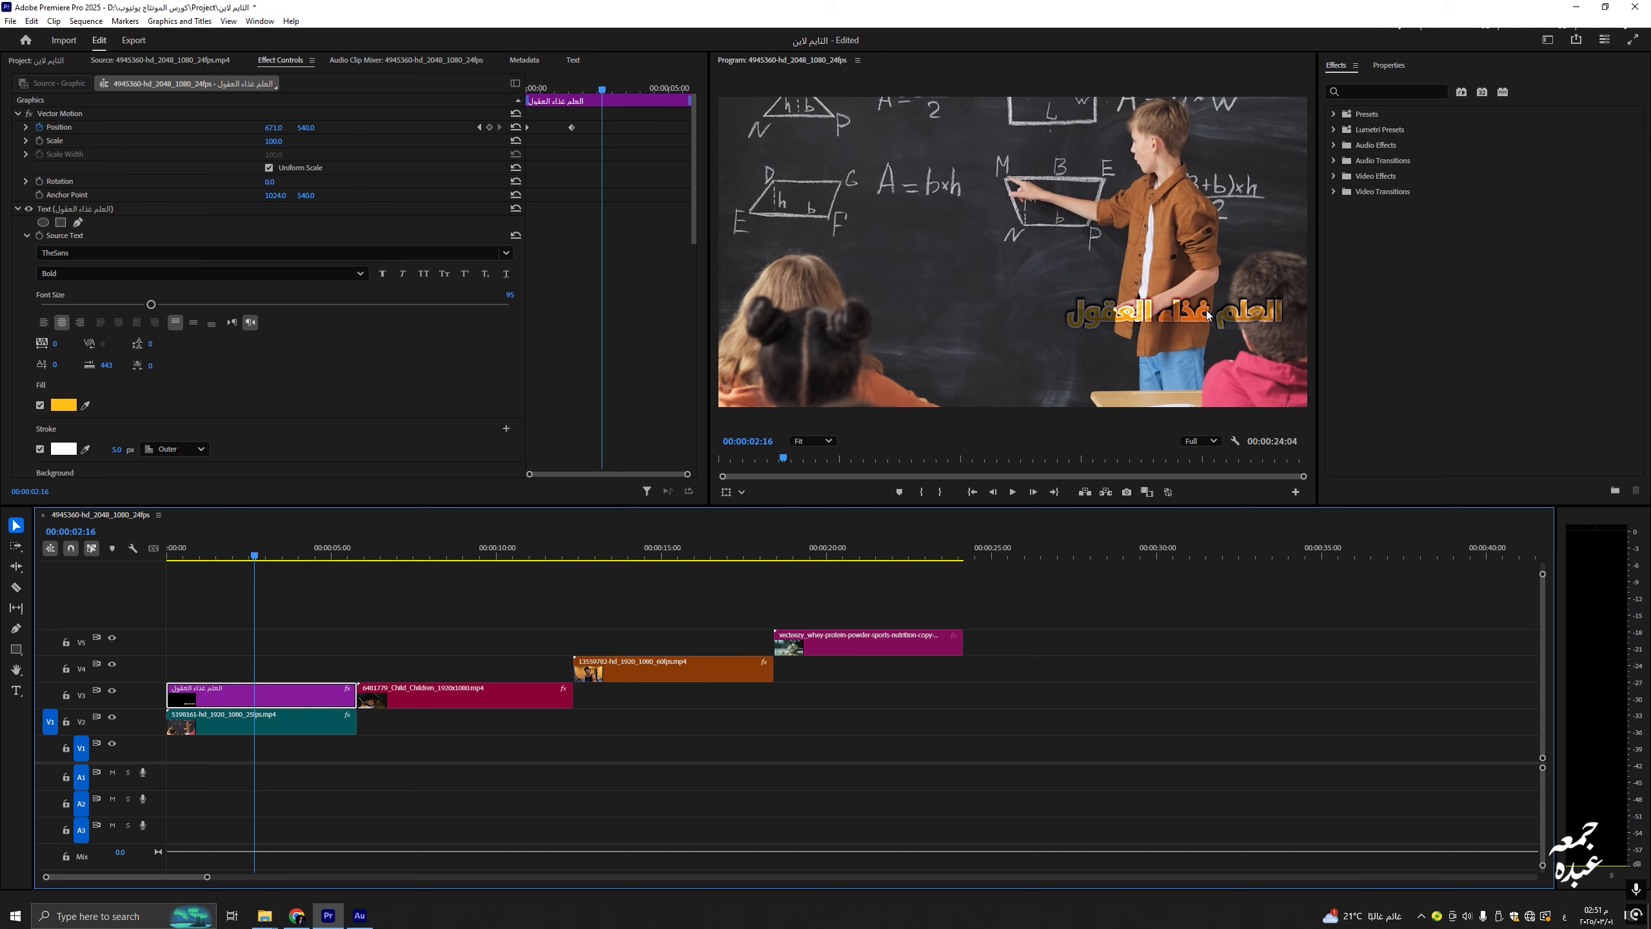
left_click_drag(693, 178, 706, 421)
left_click(338, 427)
left_click(313, 447)
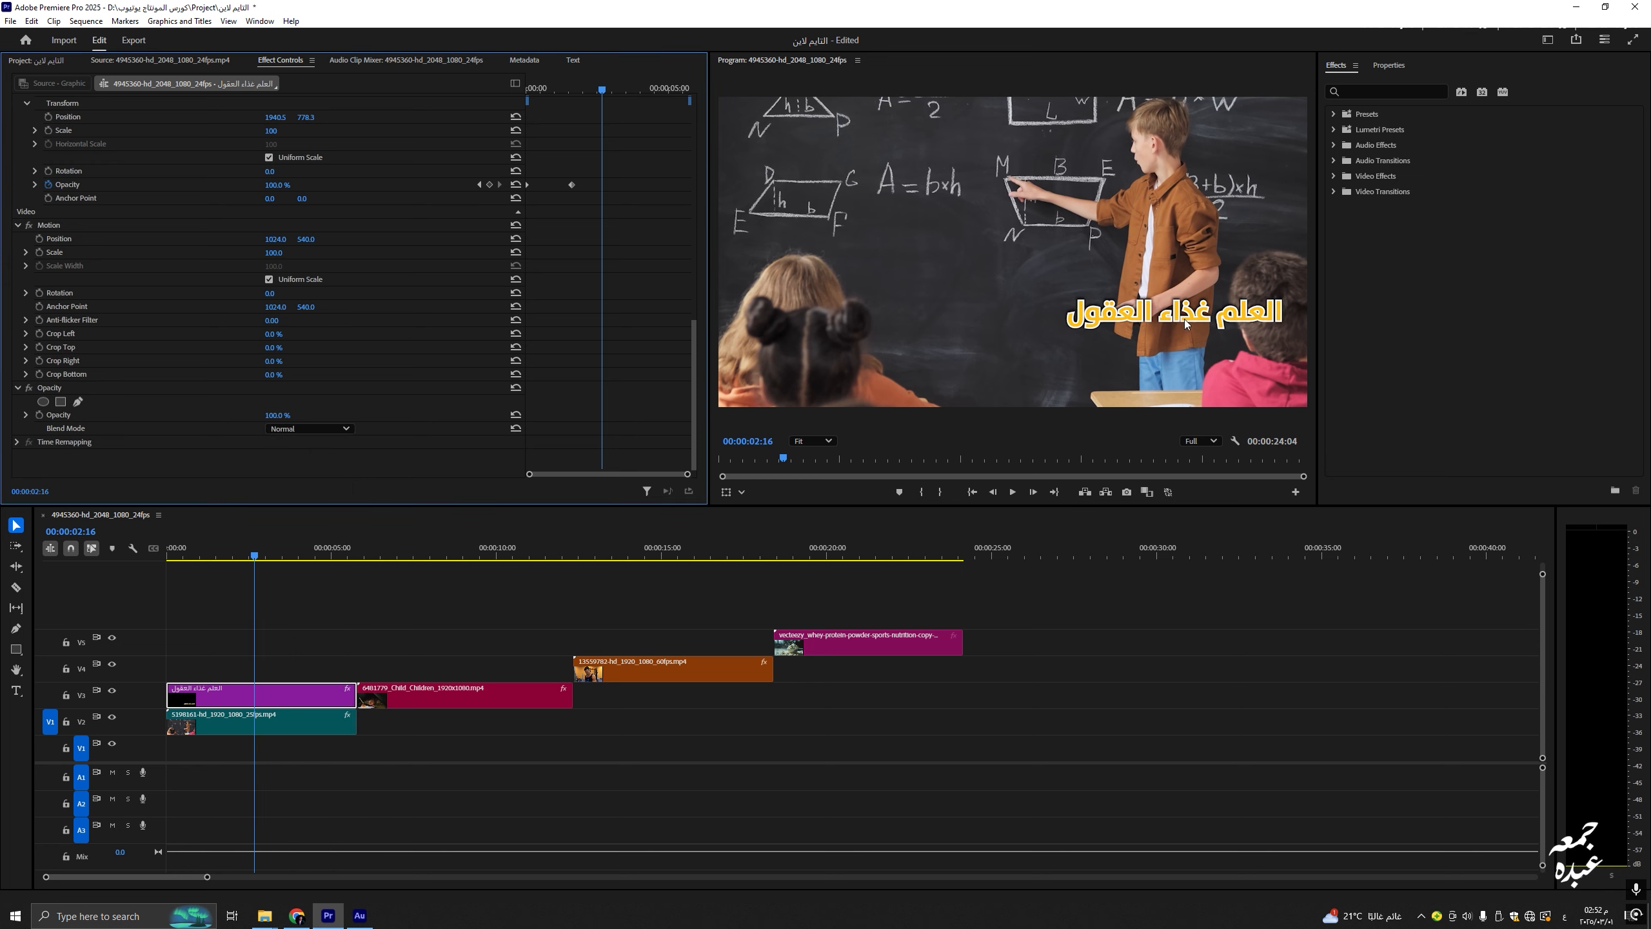
Step: Move the playhead into the child drawing clip
left_click_drag(461, 552, 325, 575)
left_click(358, 553)
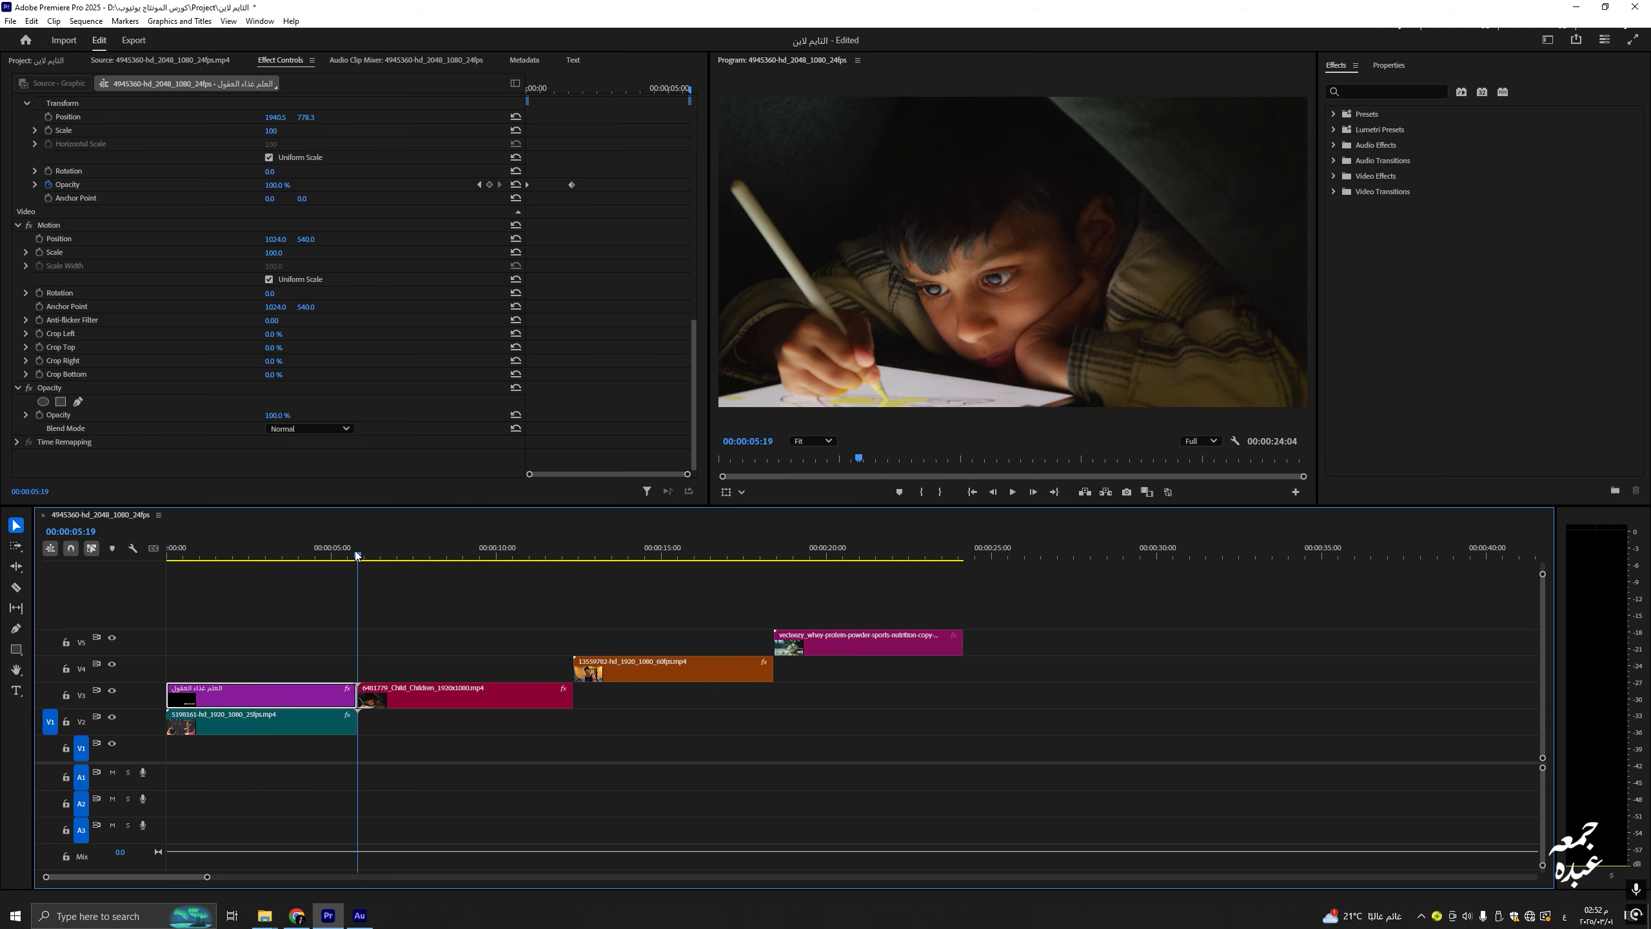
left_click(434, 552)
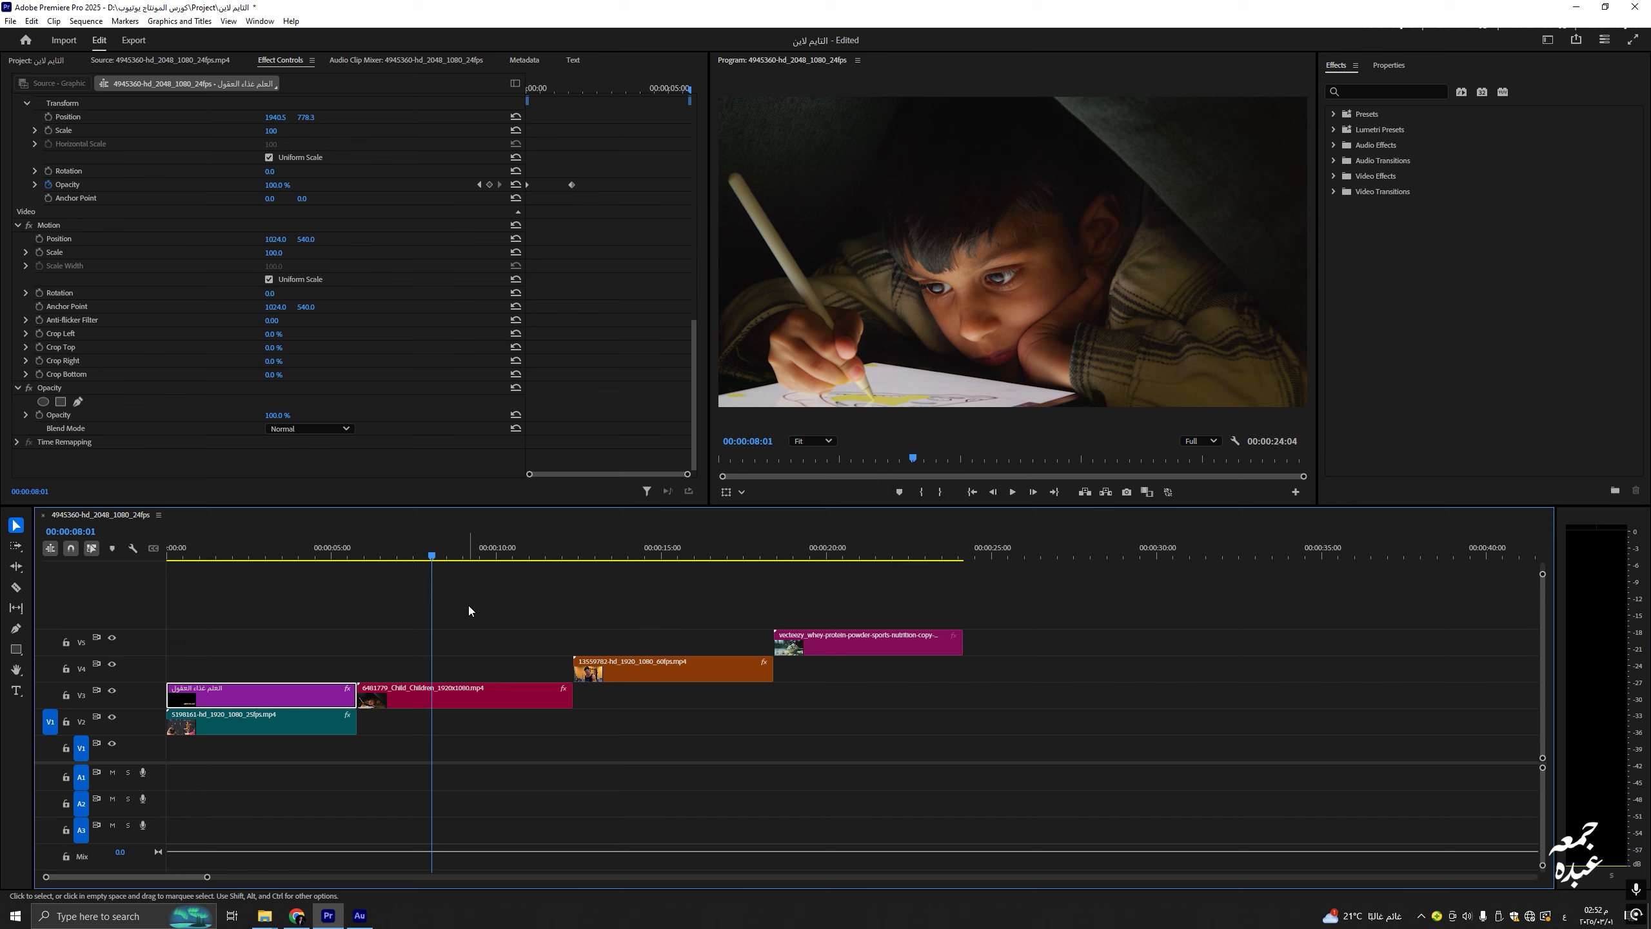
Step: Copy the title clip and select the empty V4 gap at 00:00:07:06
right_click(272, 692)
left_click(254, 692)
right_click(255, 695)
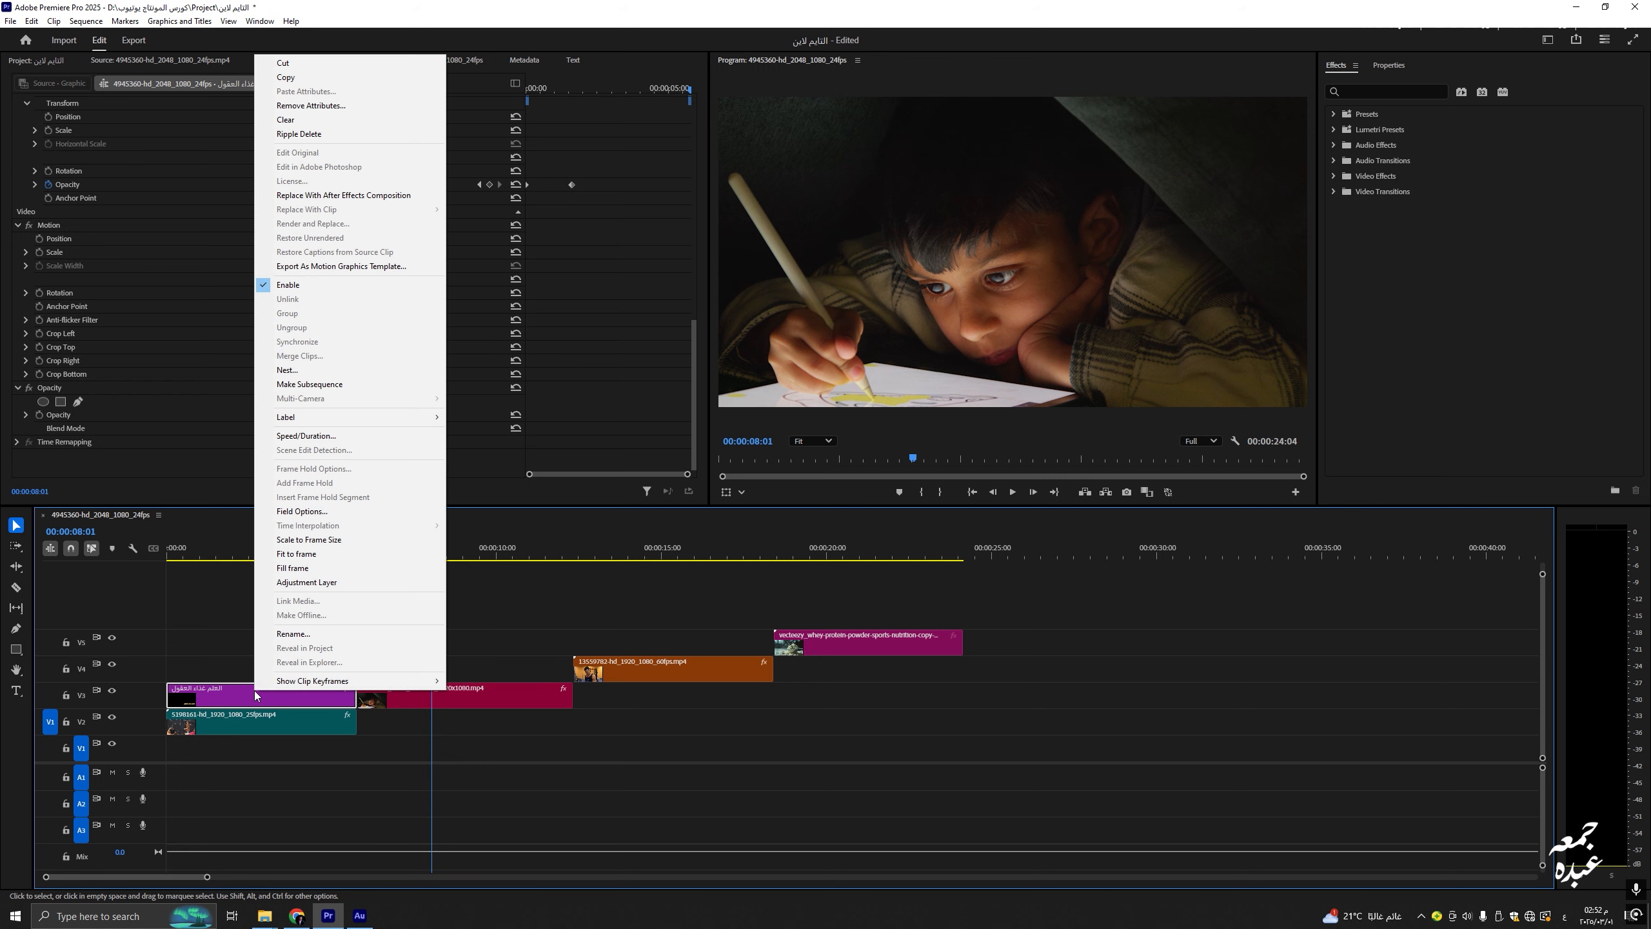
left_click(309, 79)
left_click(405, 554)
left_click(428, 667)
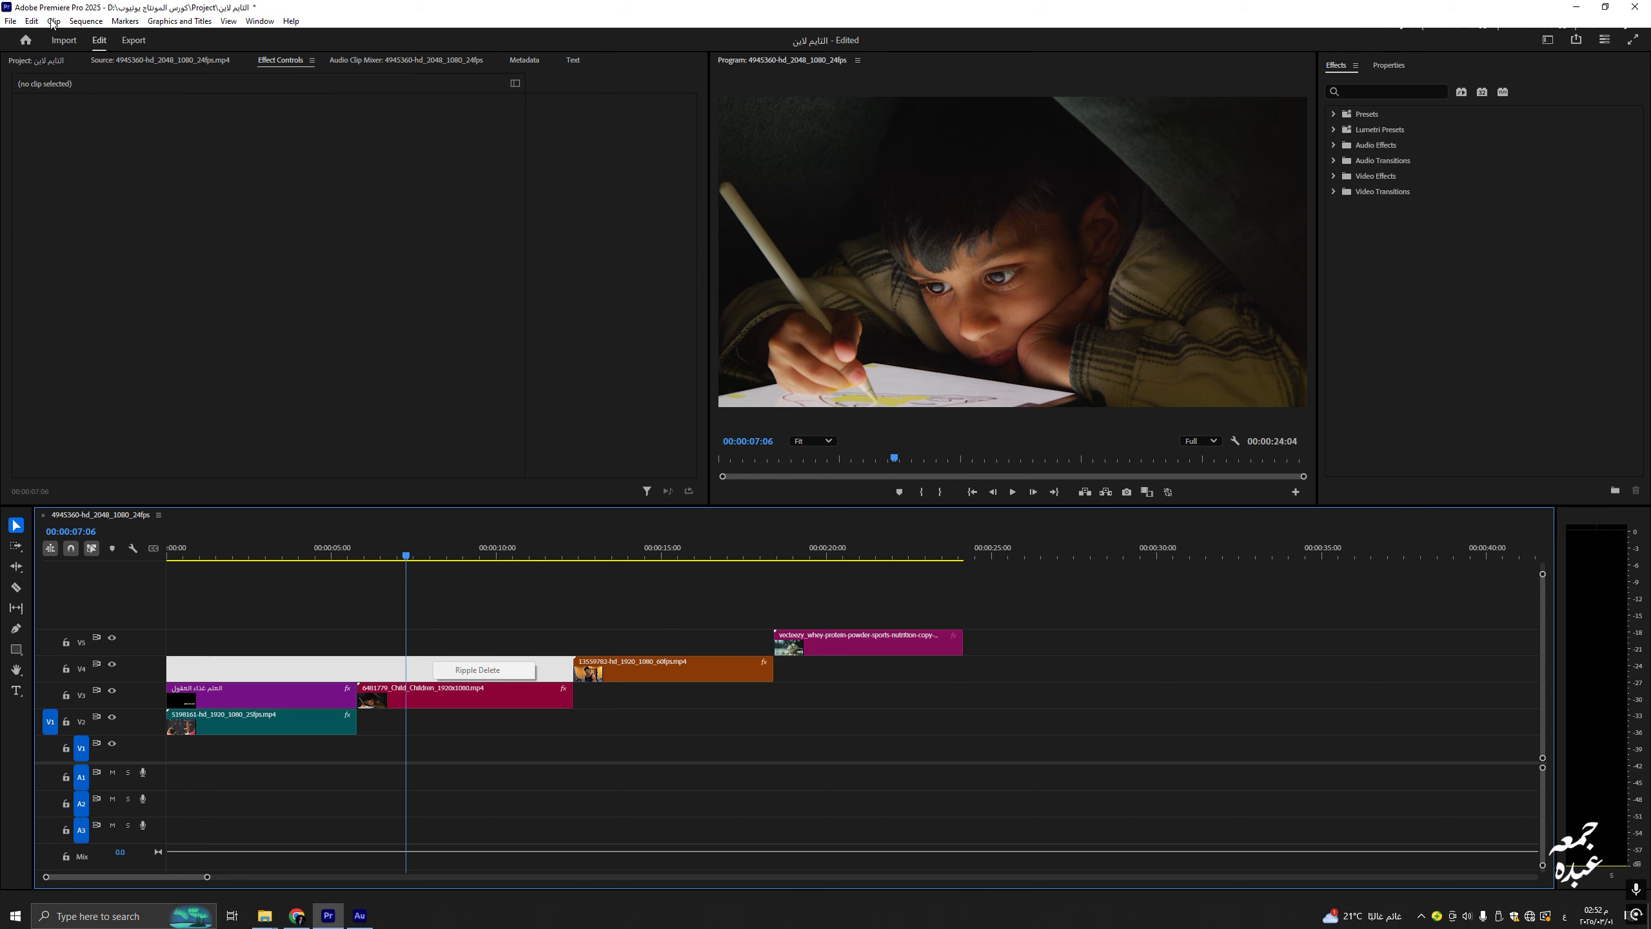
left_click(45, 19)
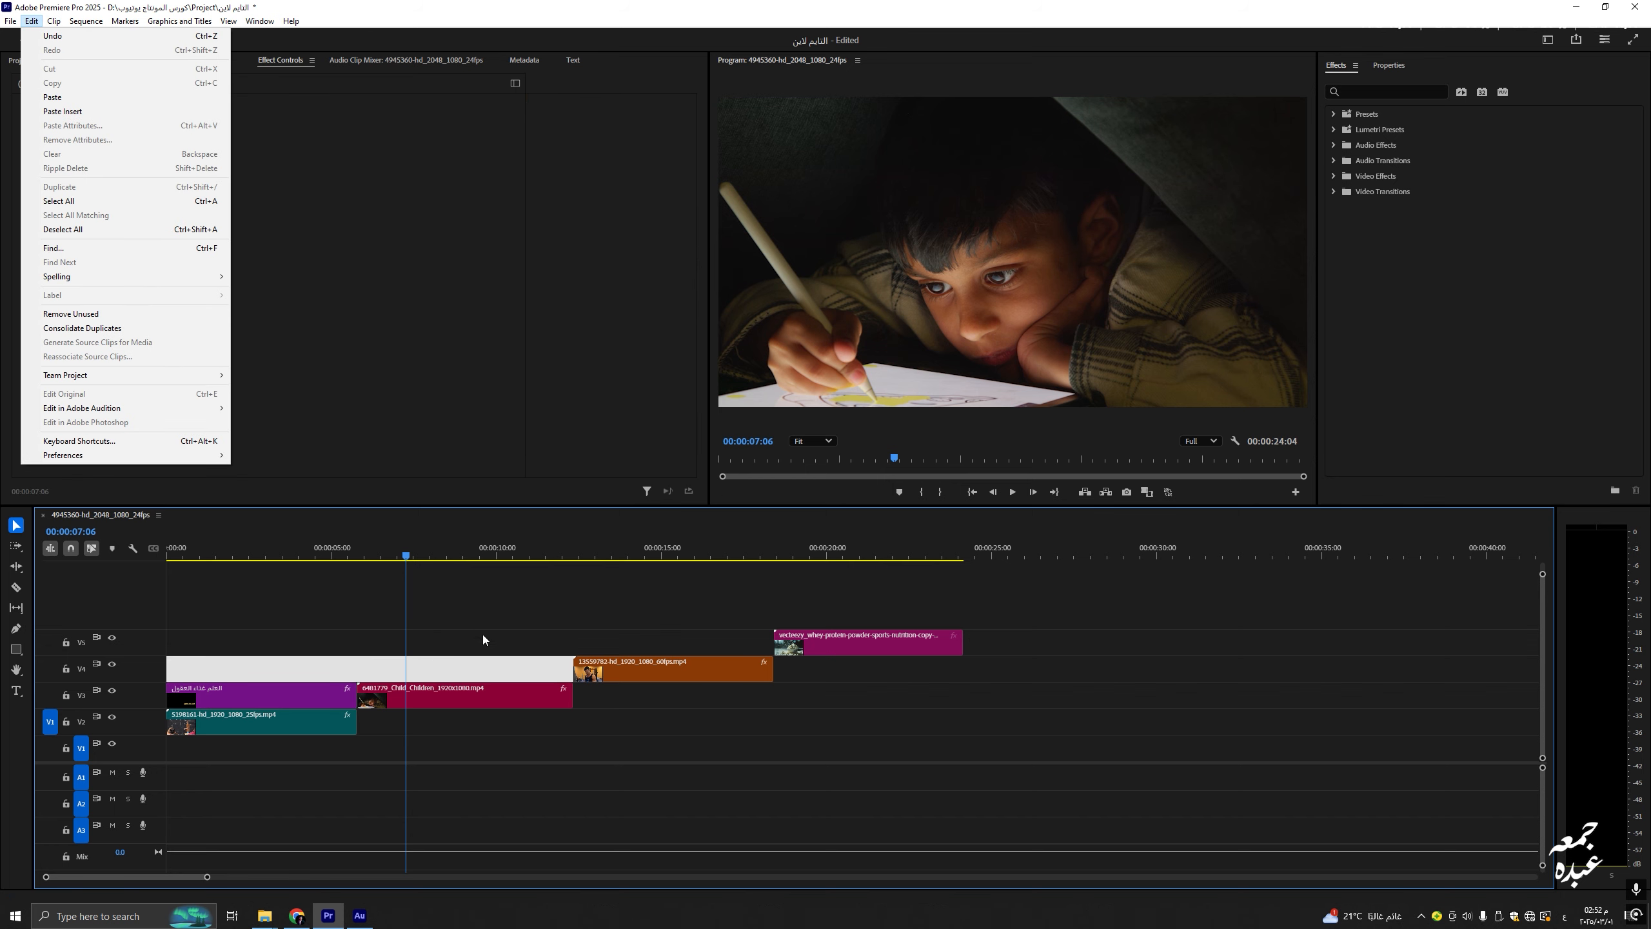
left_click(459, 615)
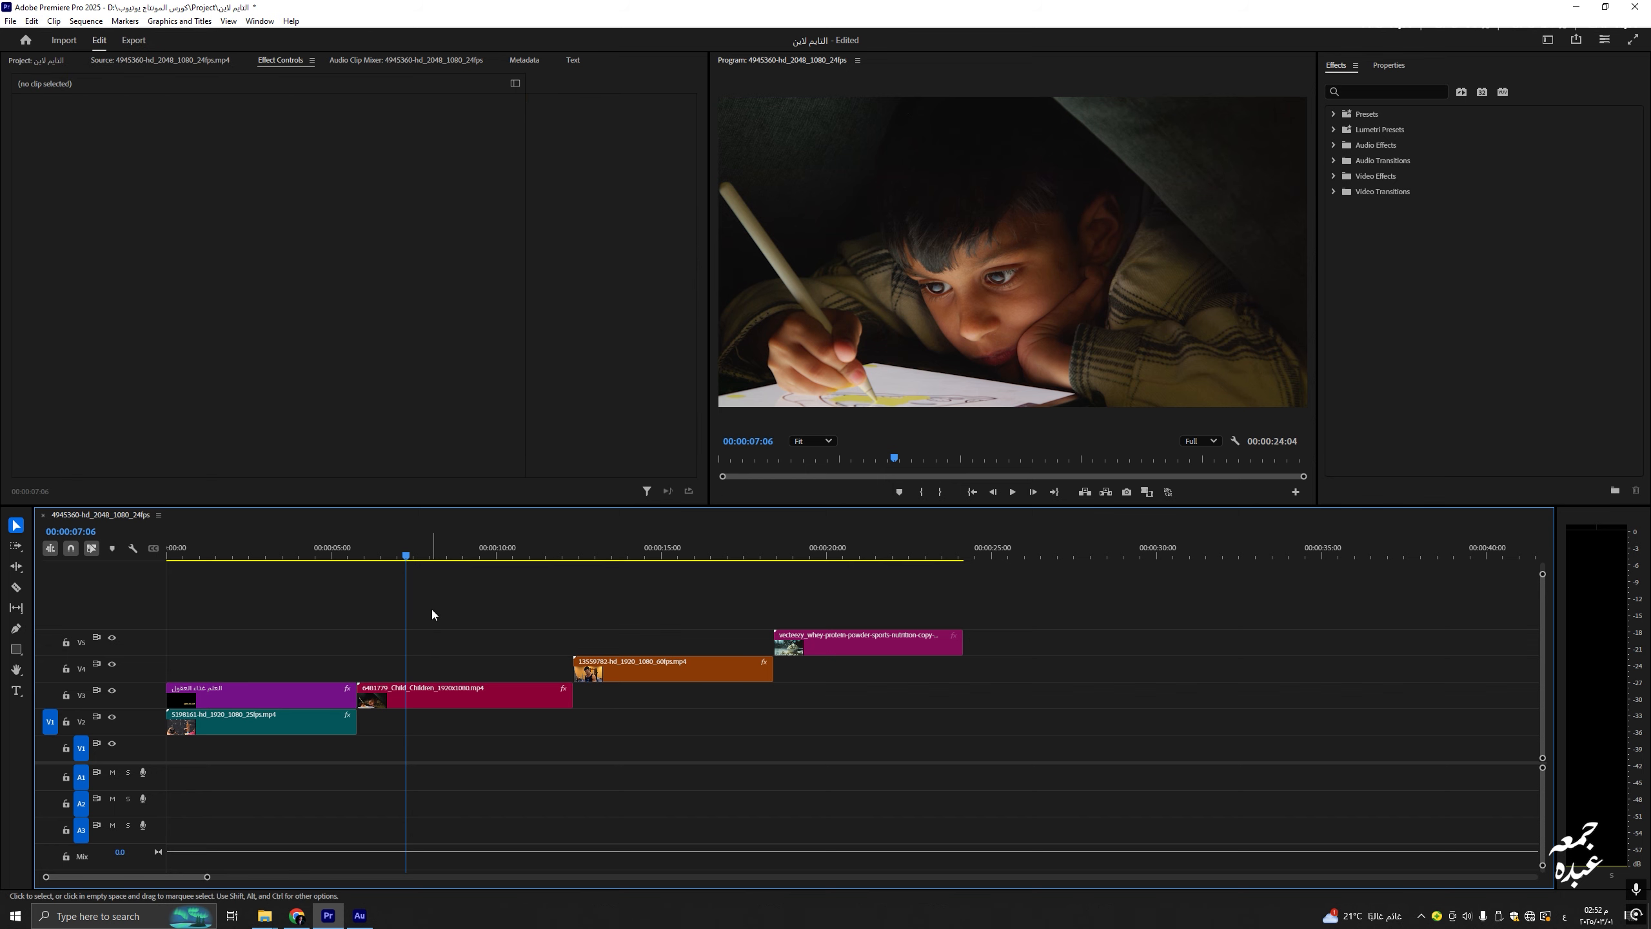
left_click(284, 695)
key("ctrl+v")
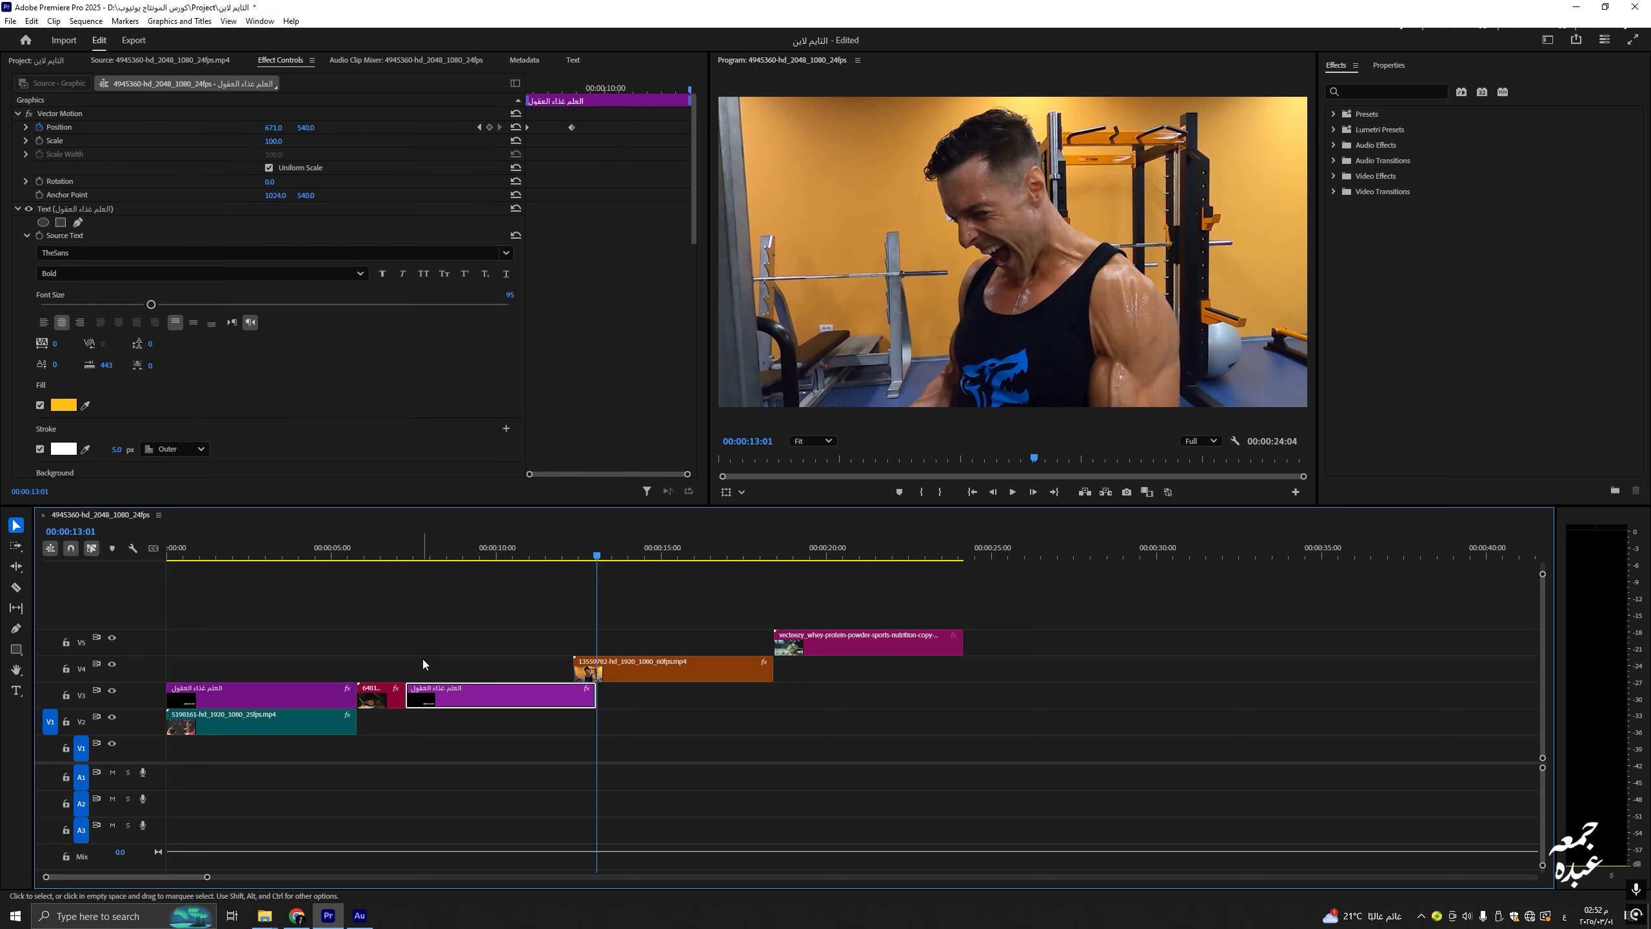
key("ctrl+z")
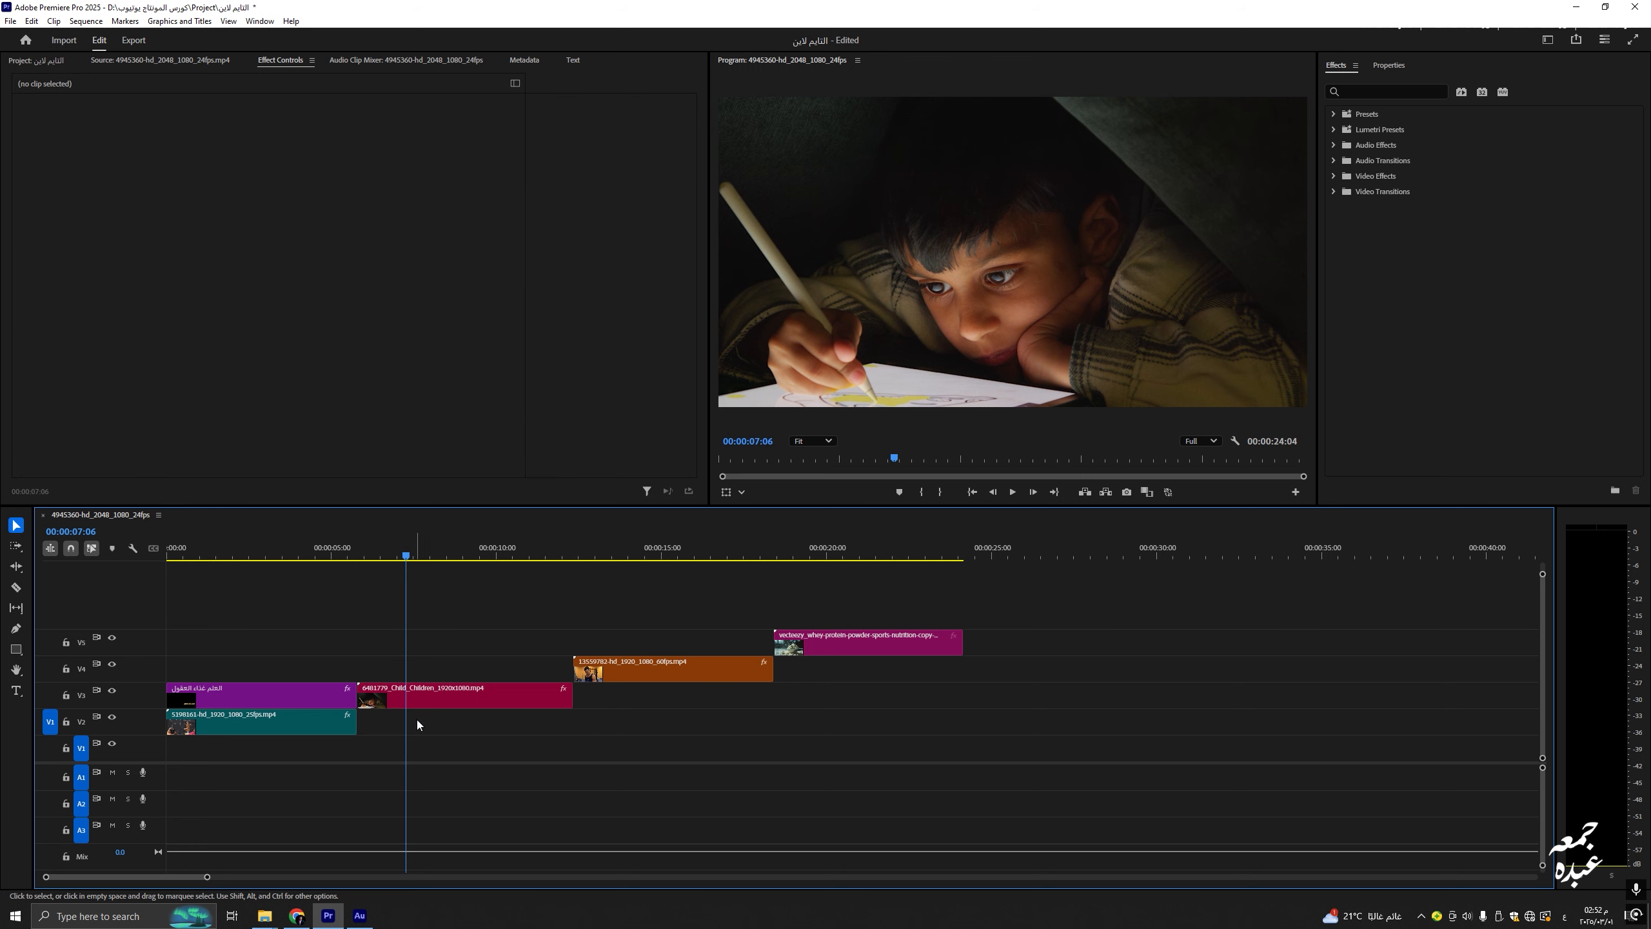
key("ctrl+v")
key("ctrl+z")
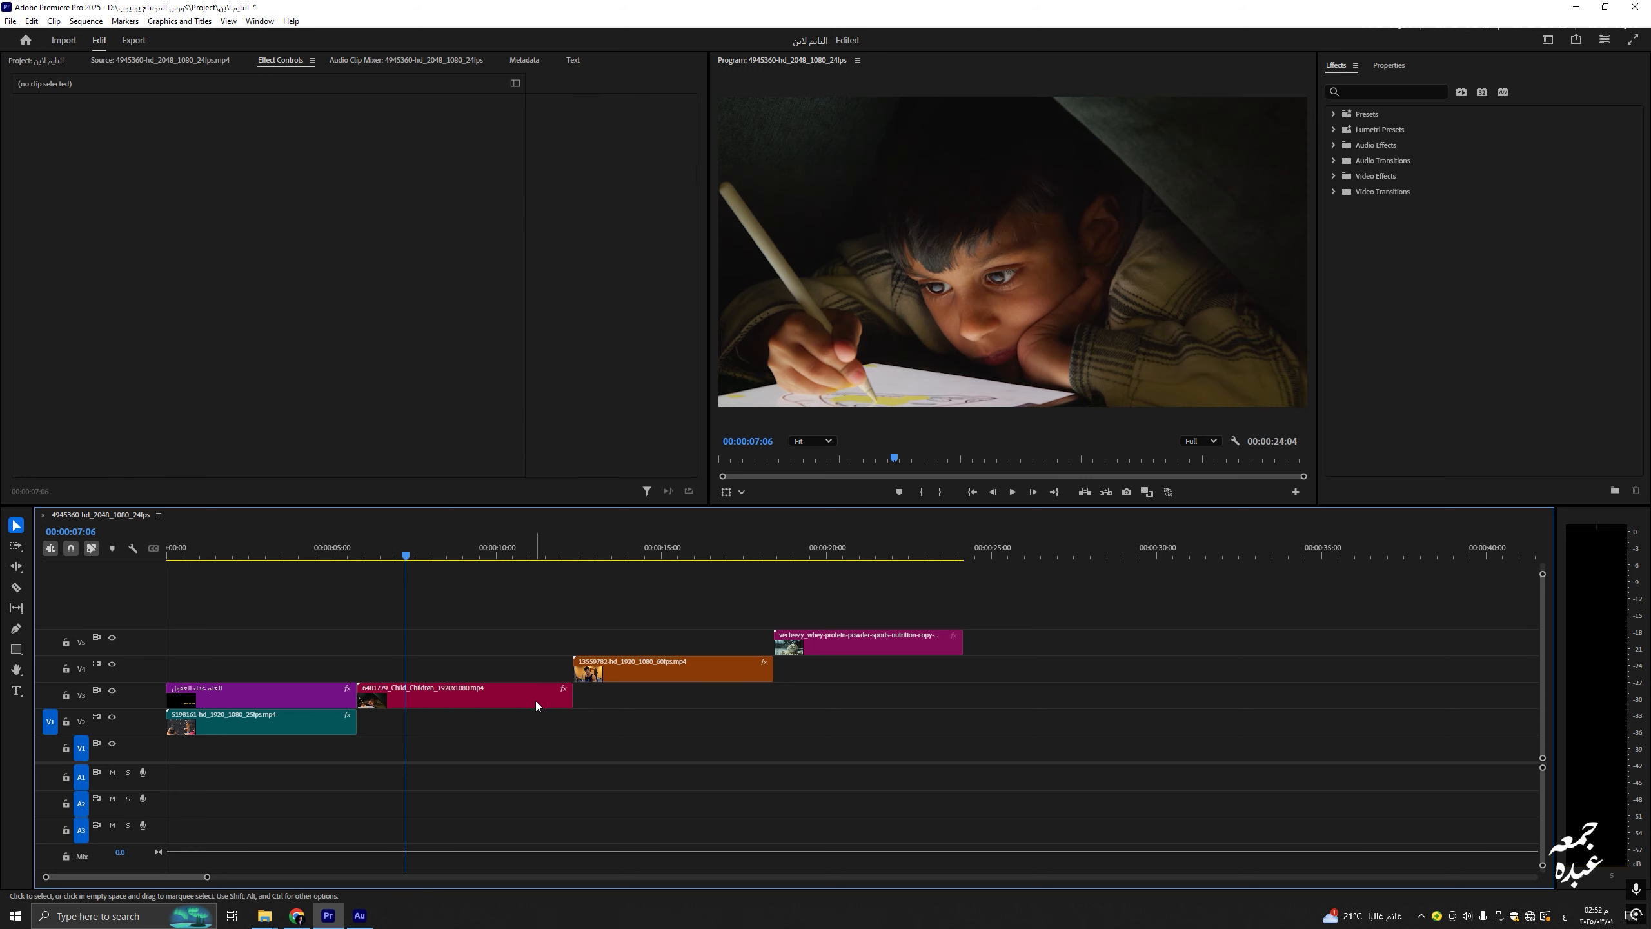
left_click(612, 551)
key("ctrl+v")
key("ctrl+z")
left_click(421, 553)
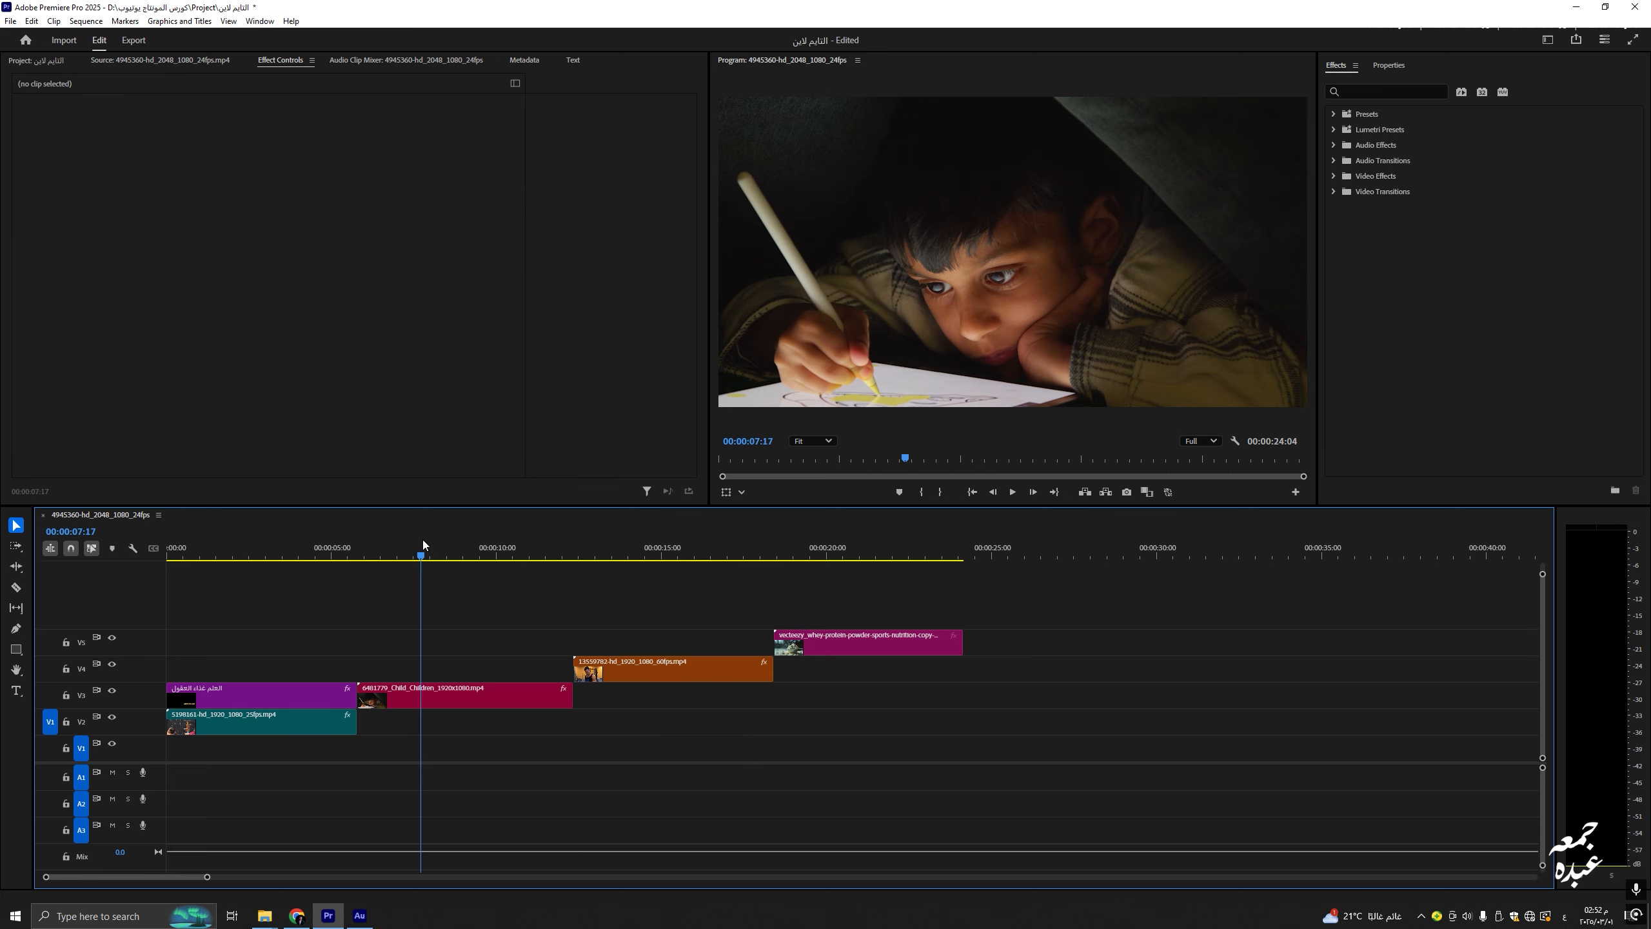
left_click(293, 683)
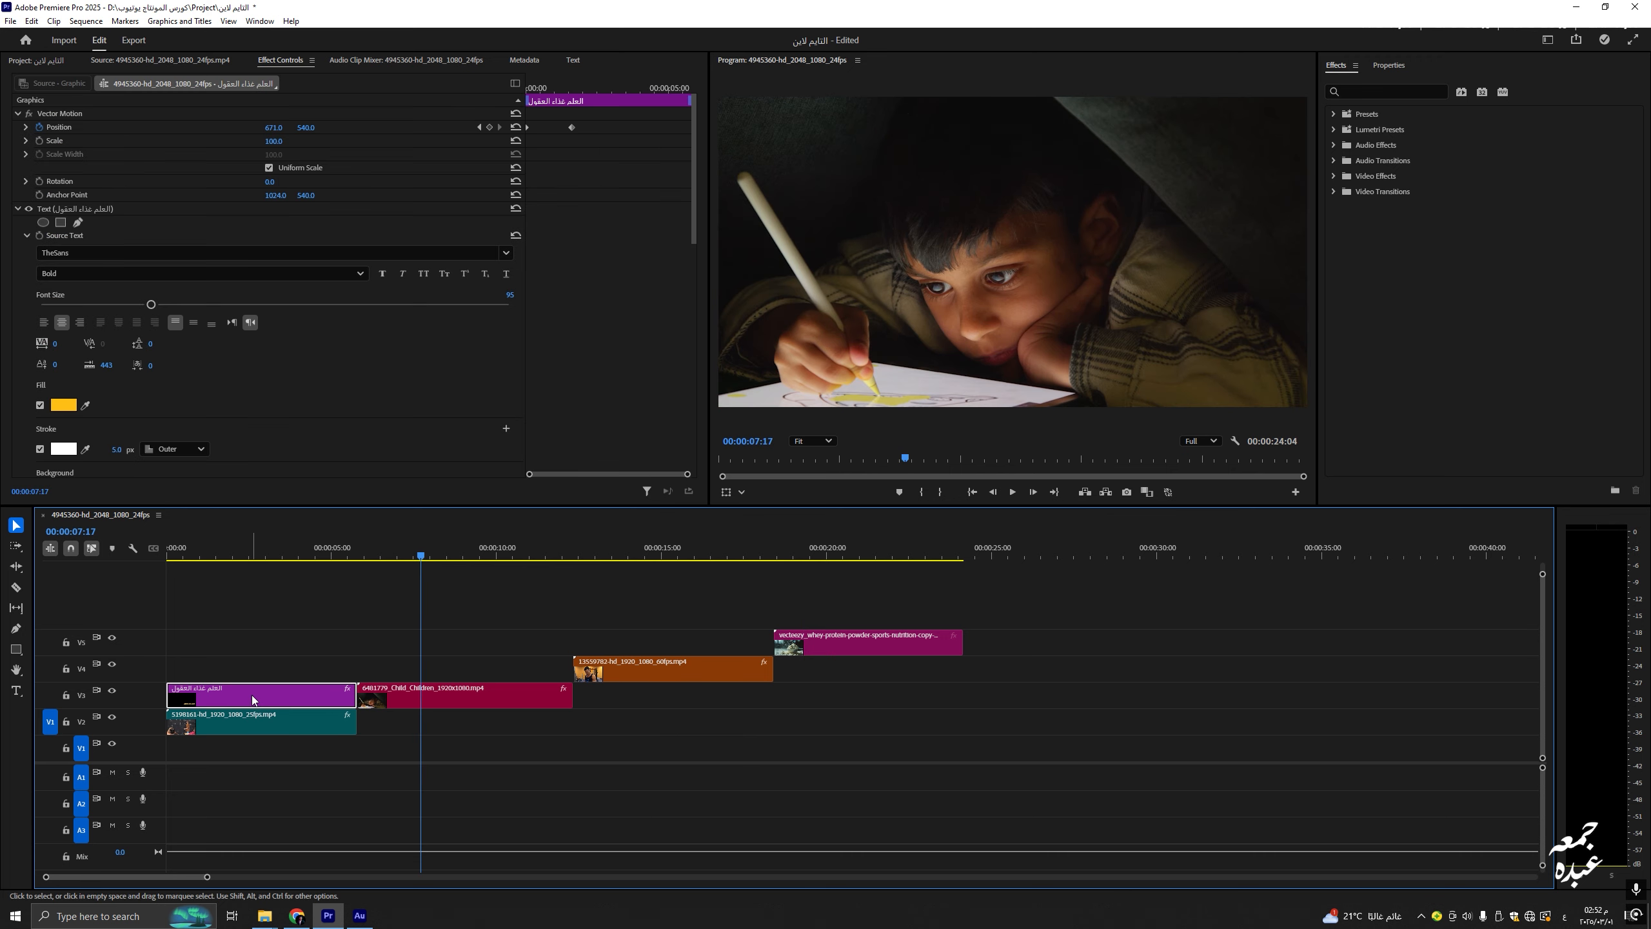
Step: Place a copy of the title over the child clip, extend it, and retype it as 'العلم نور'
left_click_drag(250, 695, 434, 671)
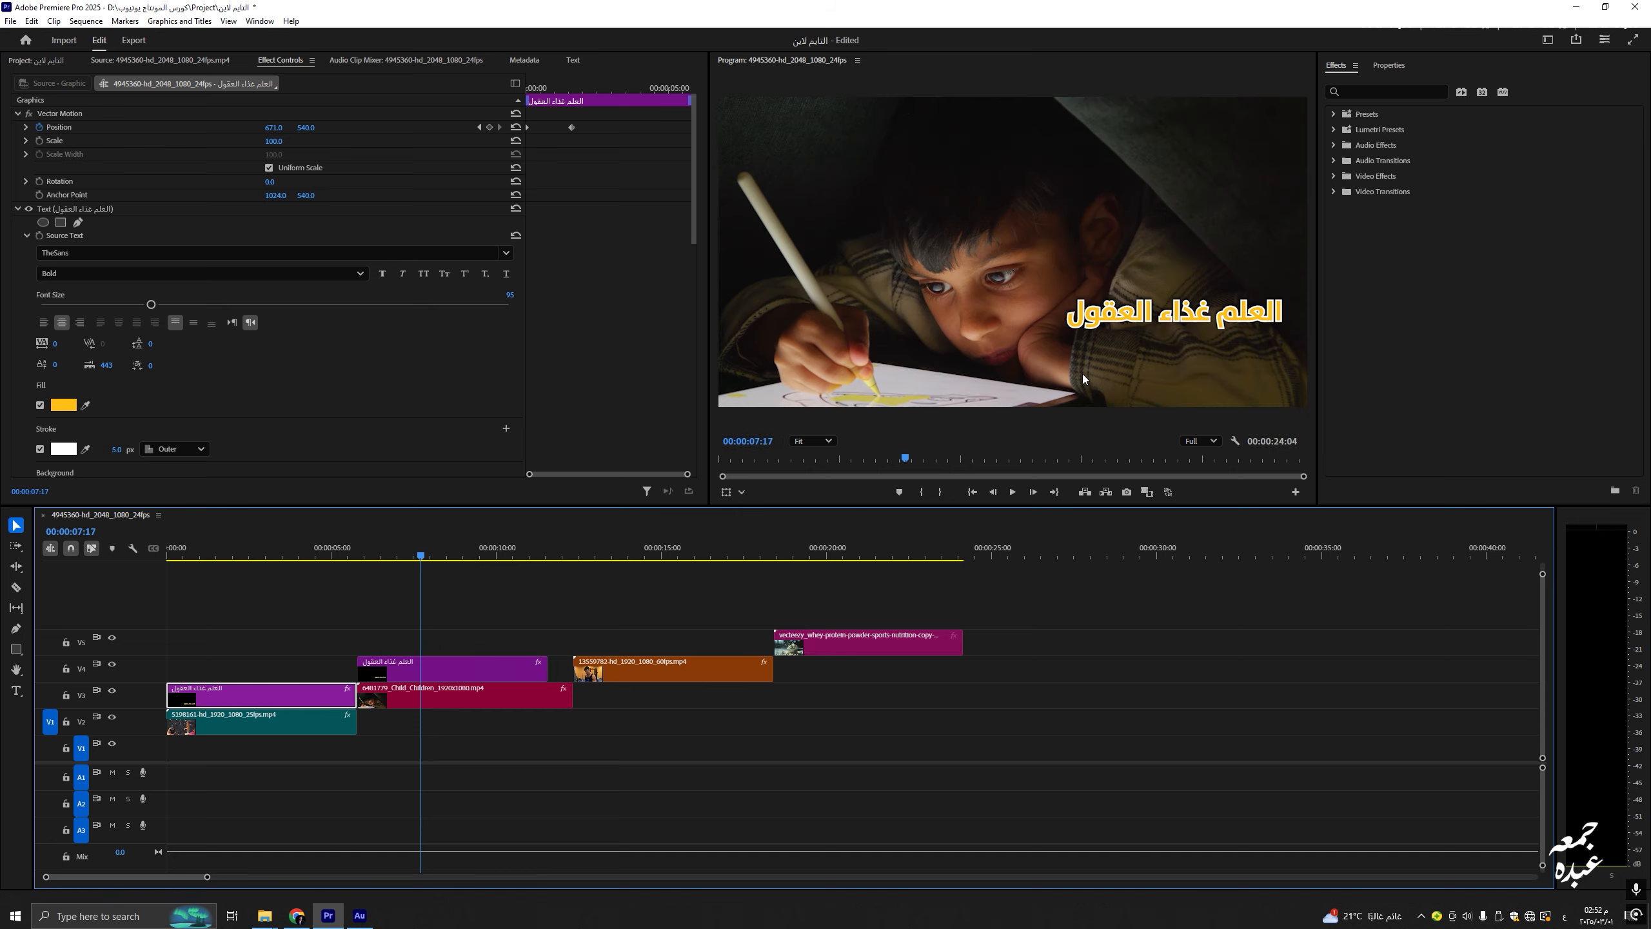
left_click_drag(547, 672, 573, 672)
left_click(530, 674)
double_click(1229, 307)
type("العلم")
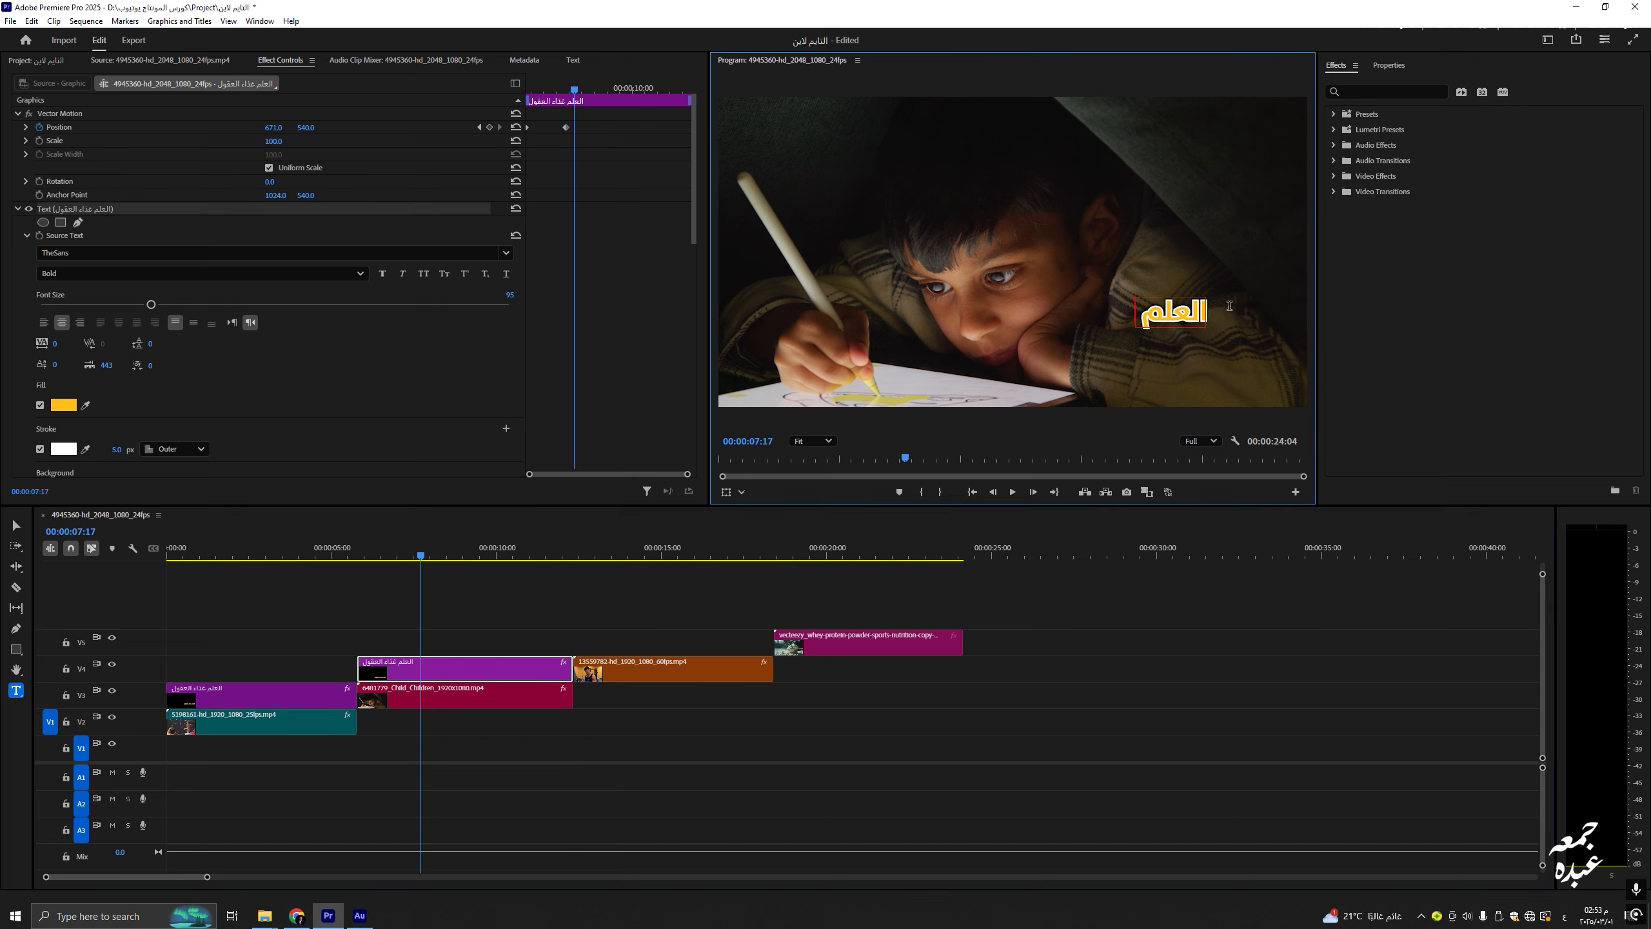
type(" نور")
key("Escape")
Step: Preview the new title's entrance and check its first Position keyframe
left_click(360, 550)
key("space")
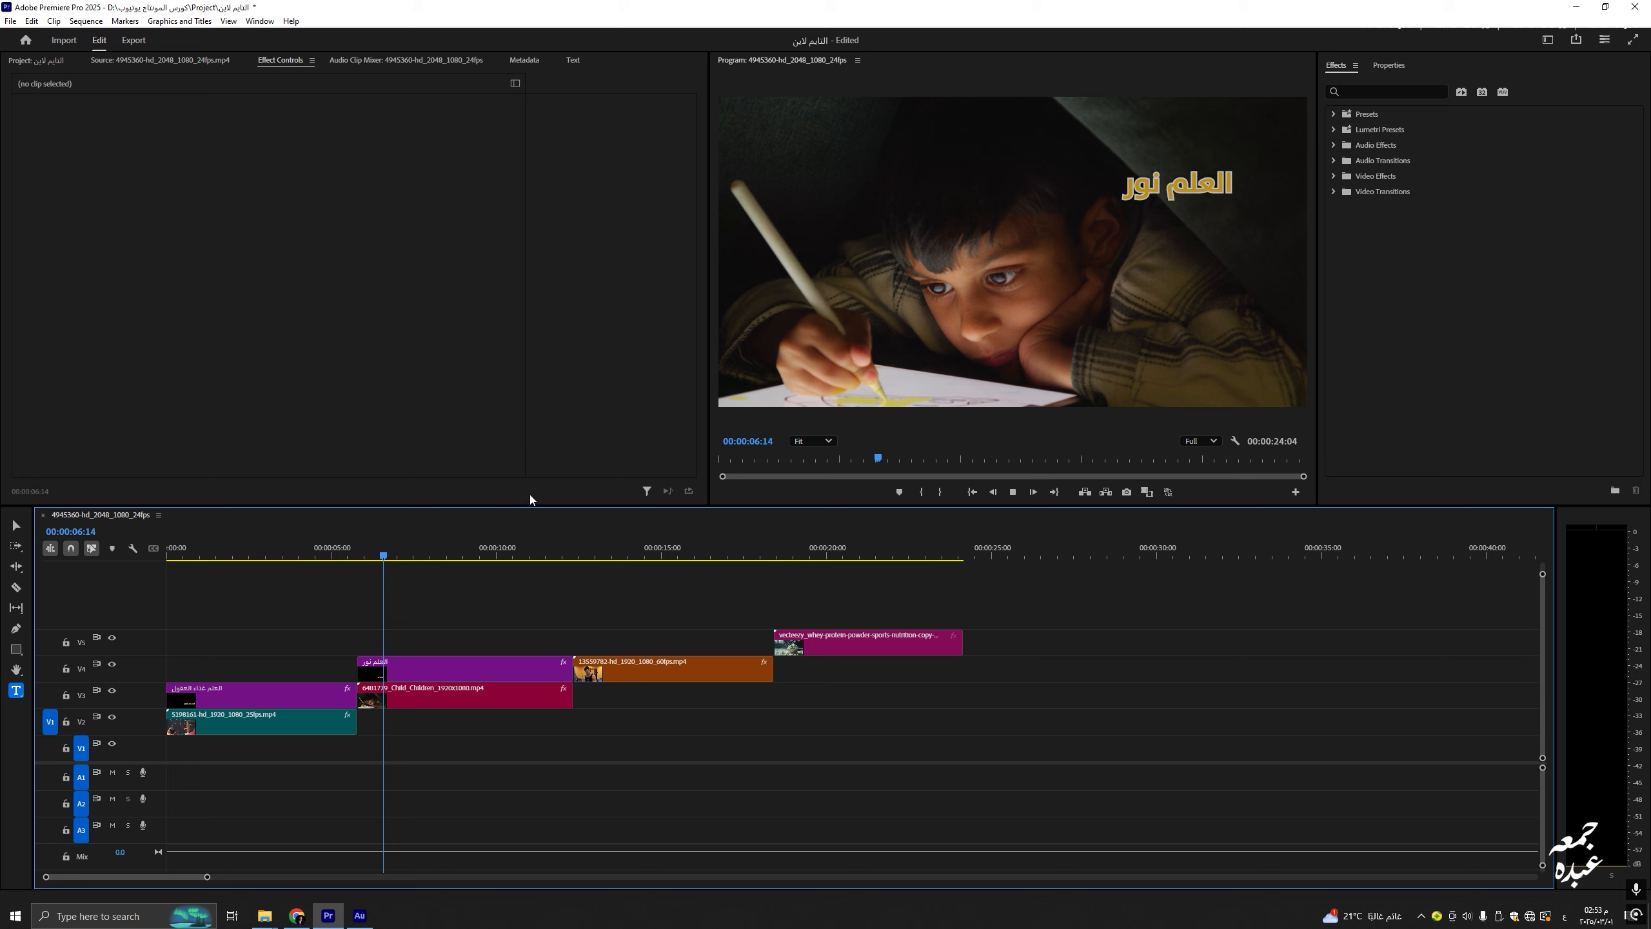
key("space")
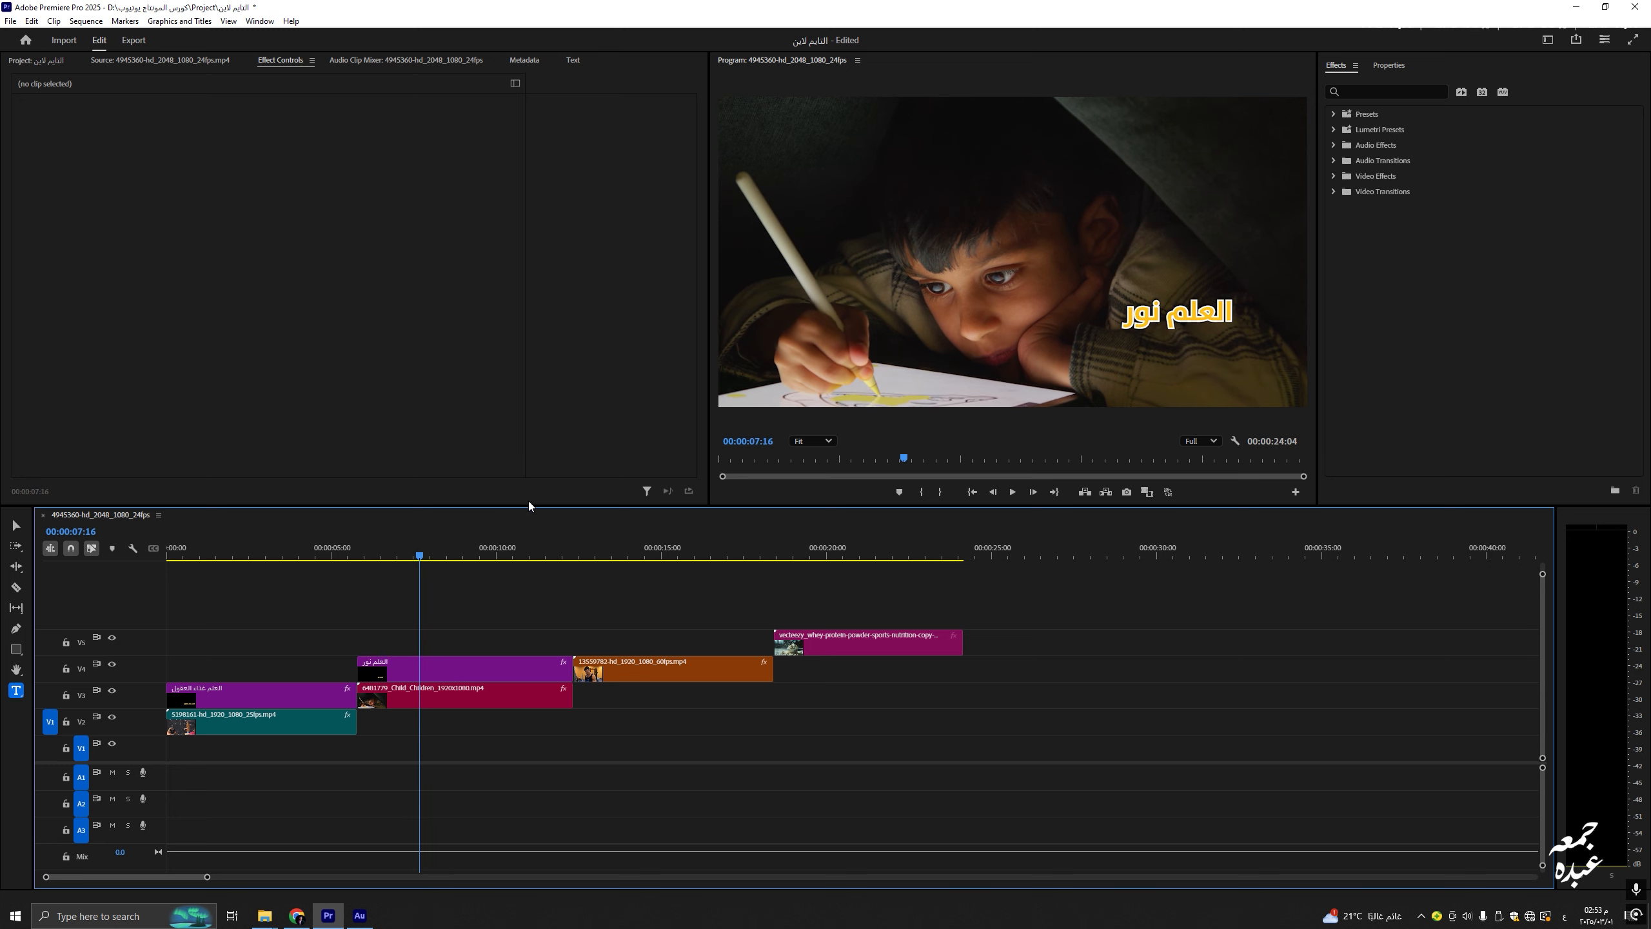
left_click(419, 659)
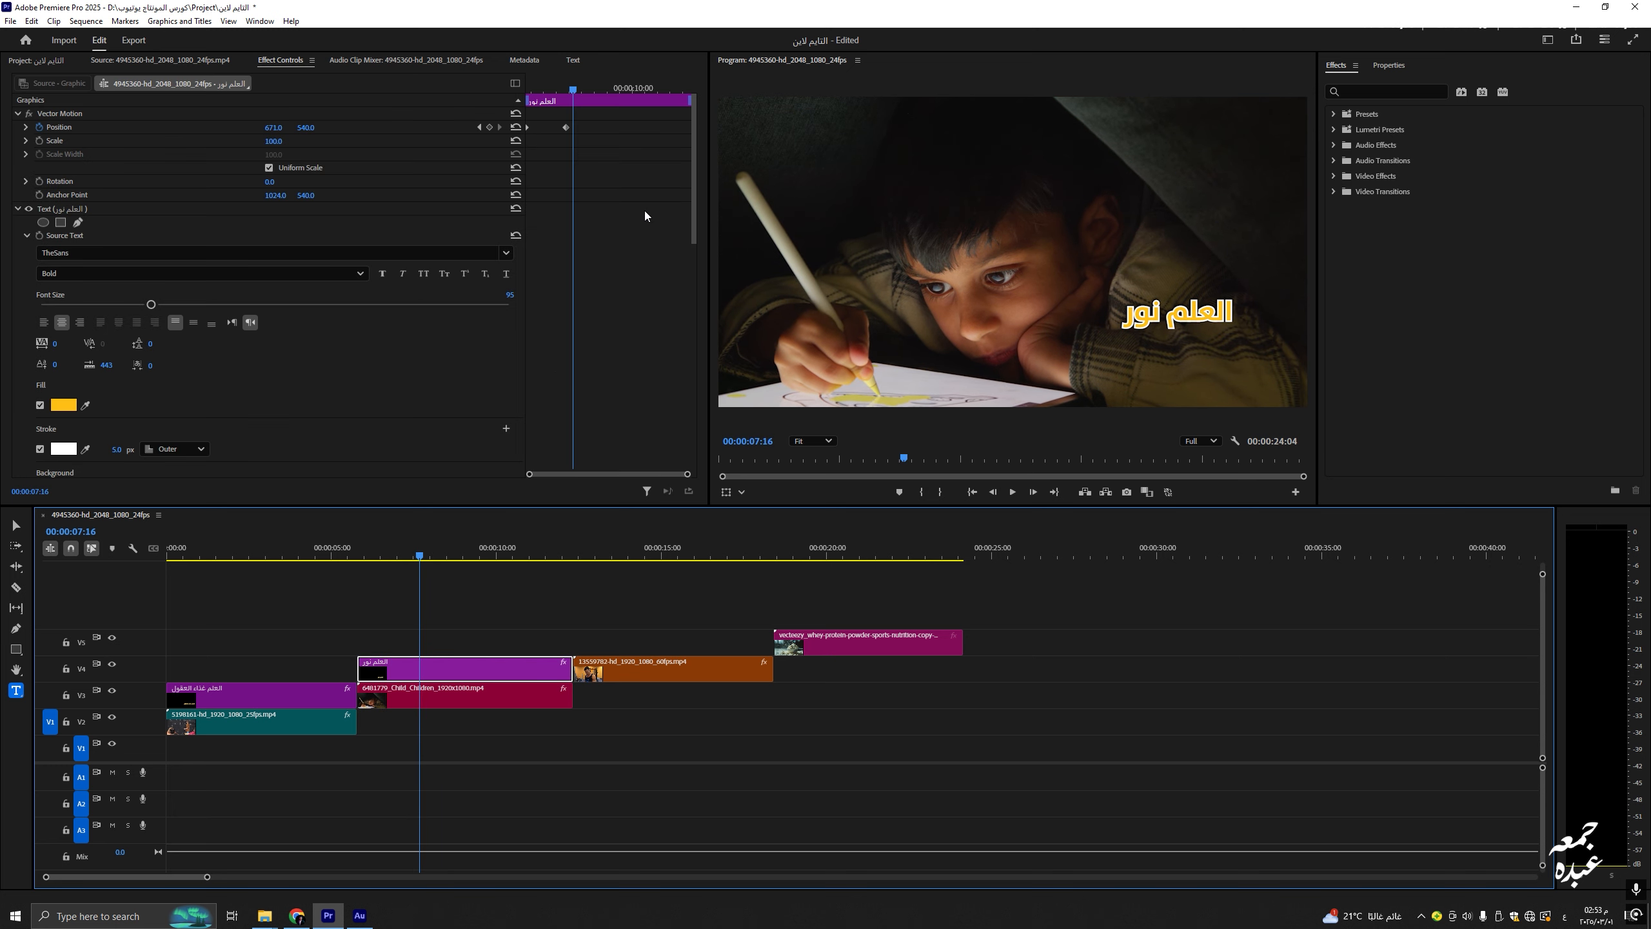
left_click_drag(575, 96, 527, 96)
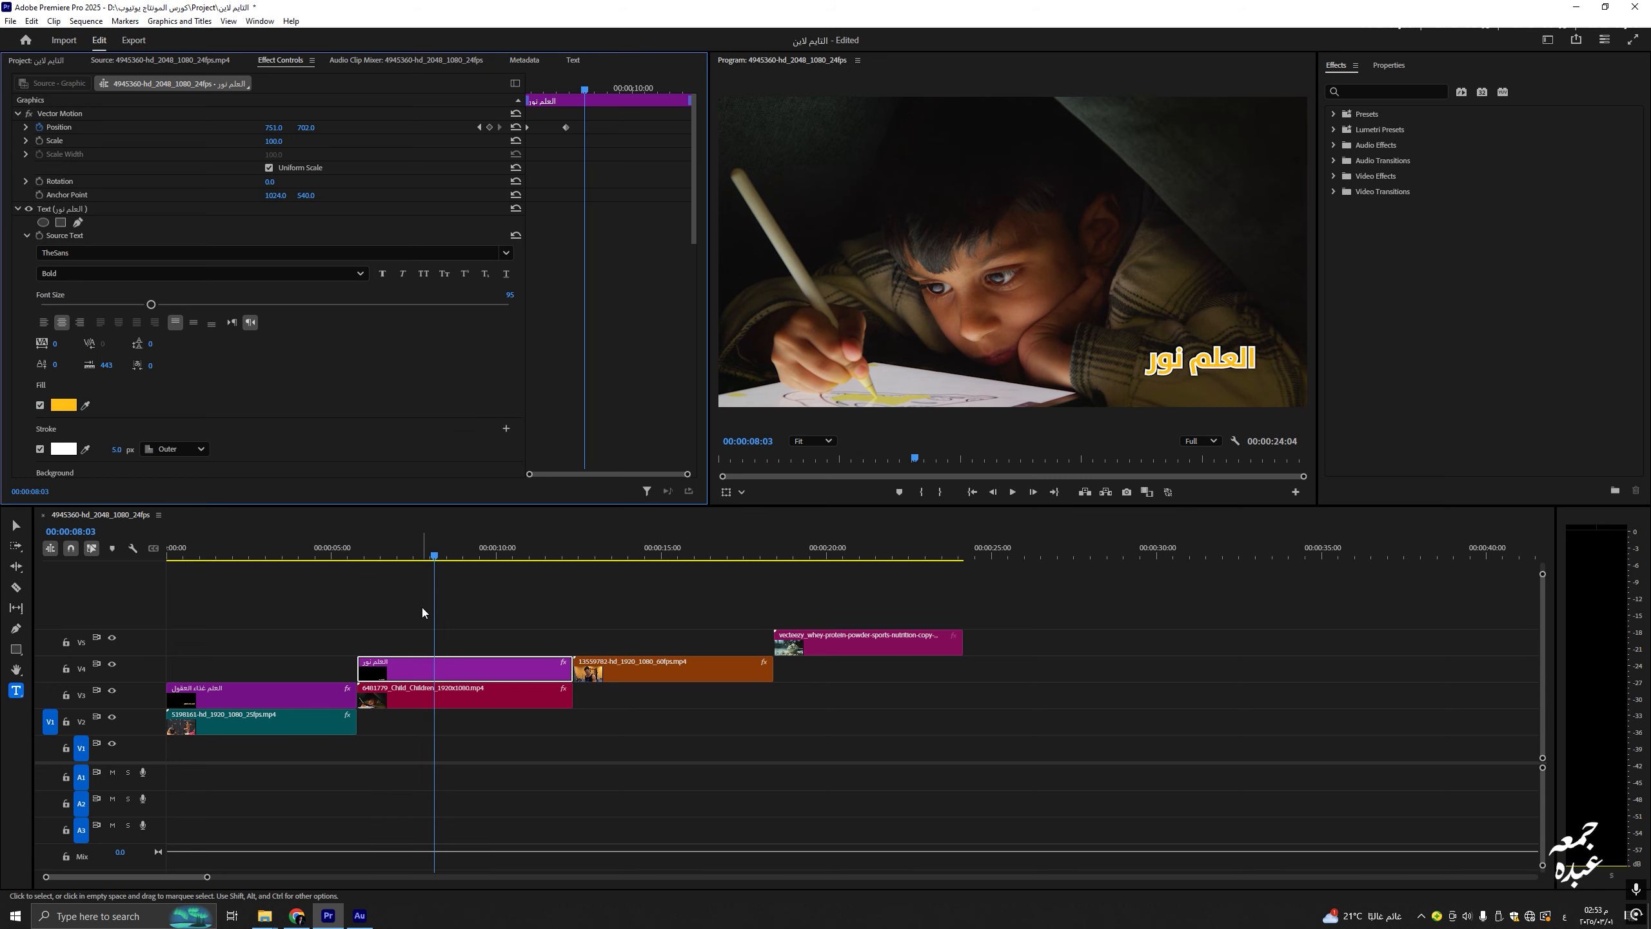
left_click(587, 564)
left_click(521, 611)
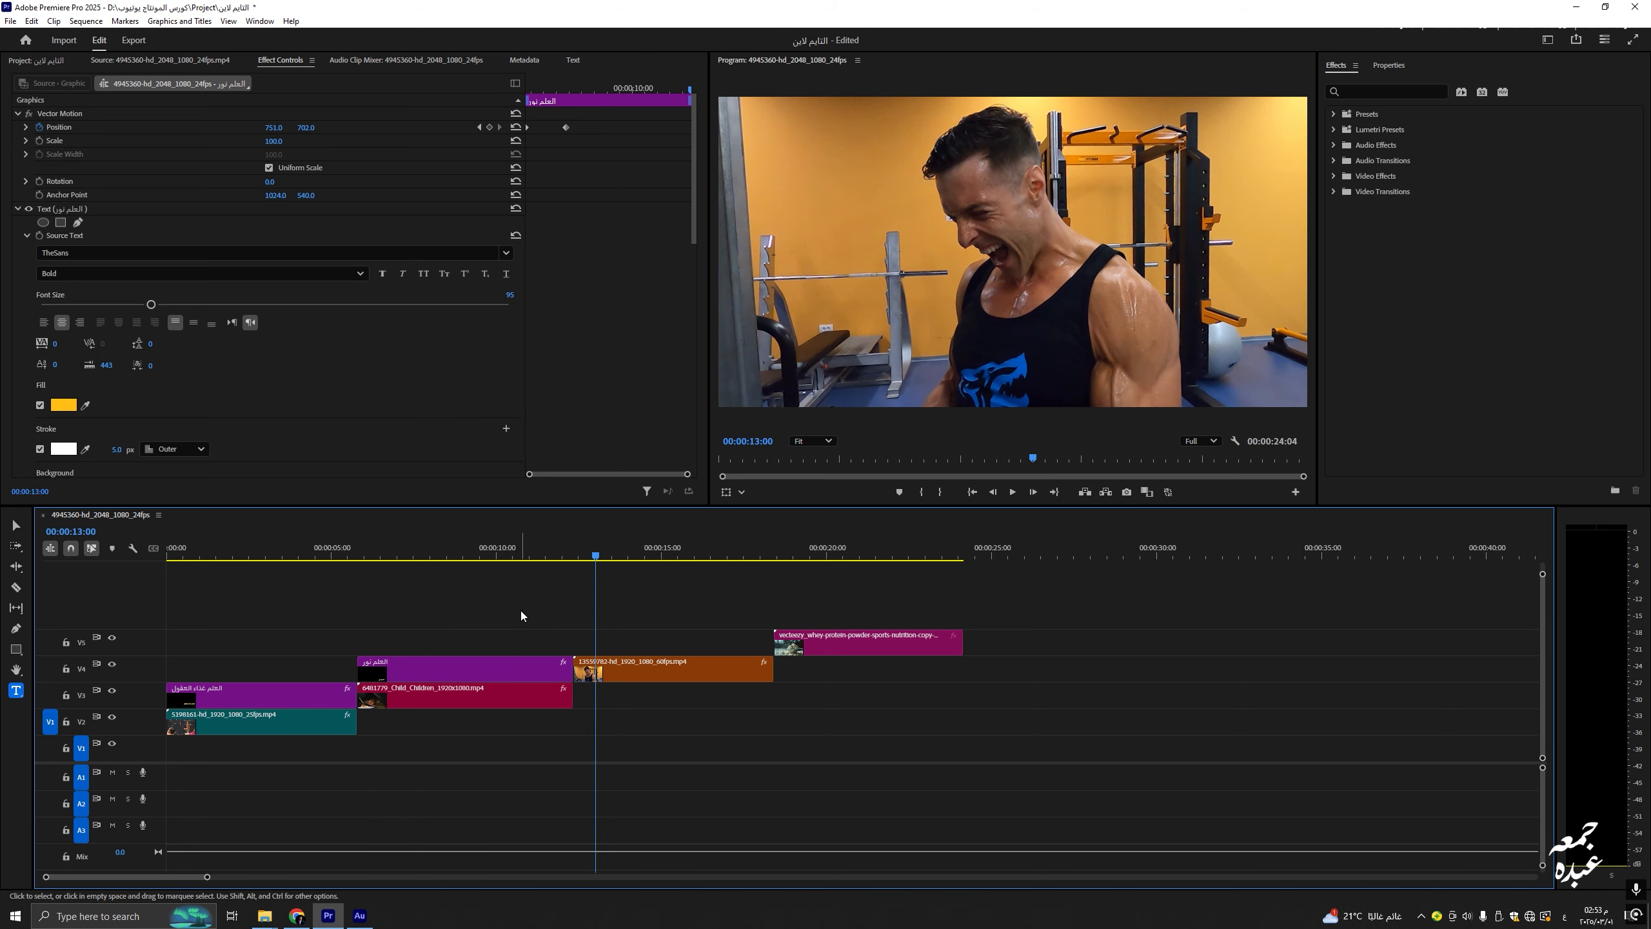
Step: Alt-drag a copy of the العلم نور title onto V5 and trim it to match the gym clip
left_click(479, 673)
left_click_drag(453, 673, 739, 647)
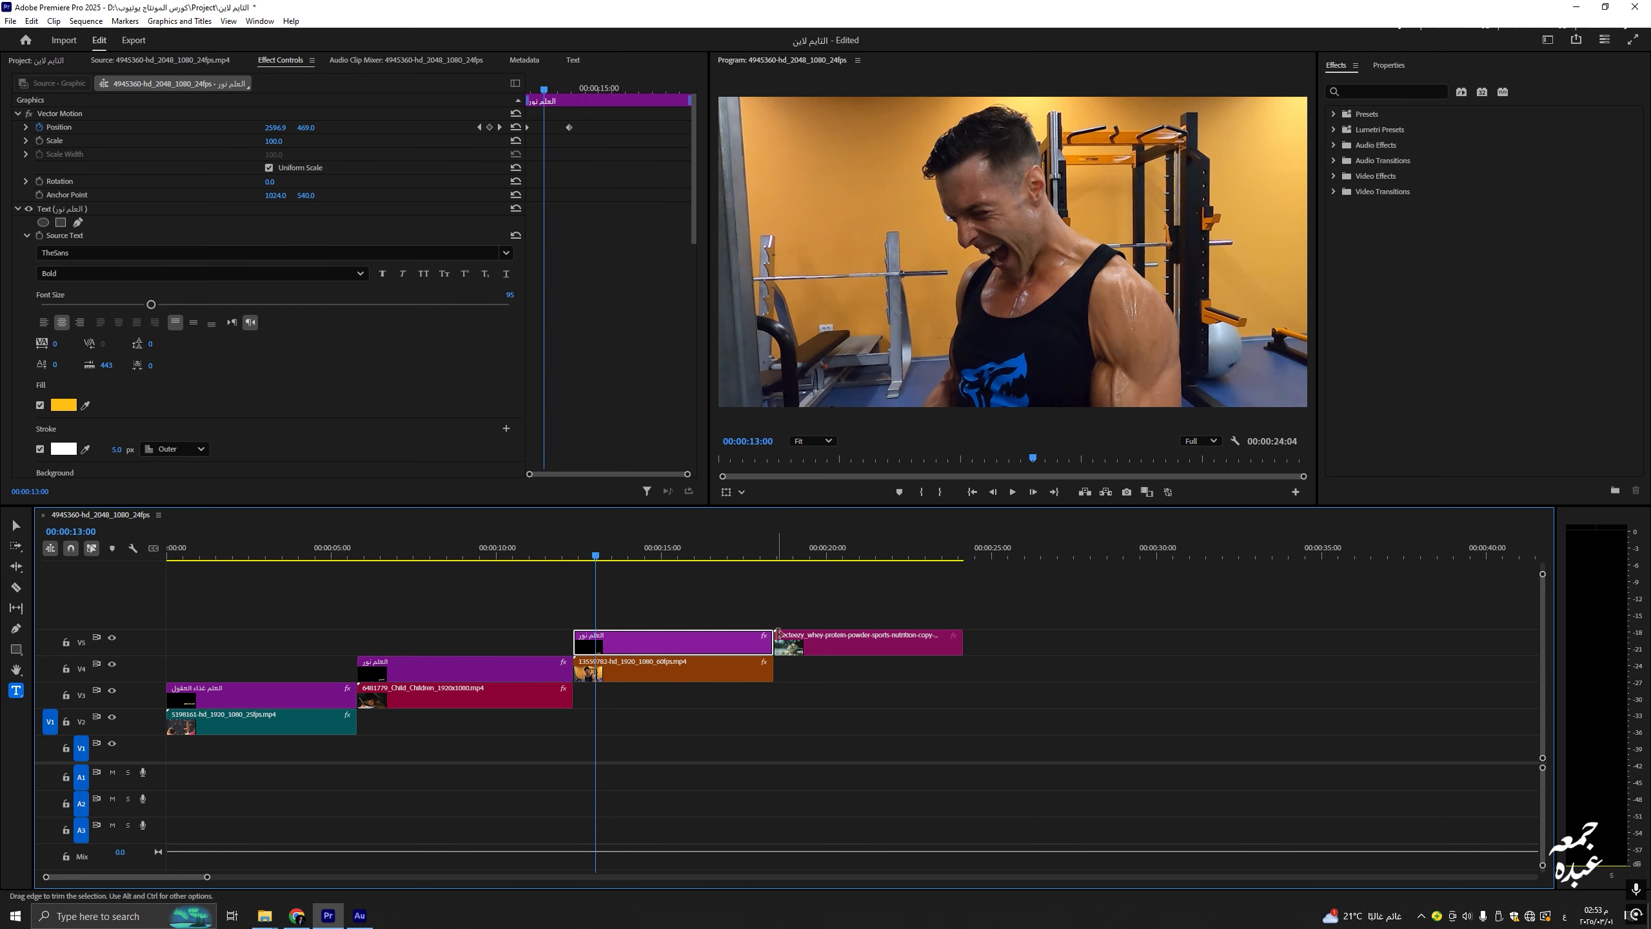
left_click_drag(769, 644, 674, 644)
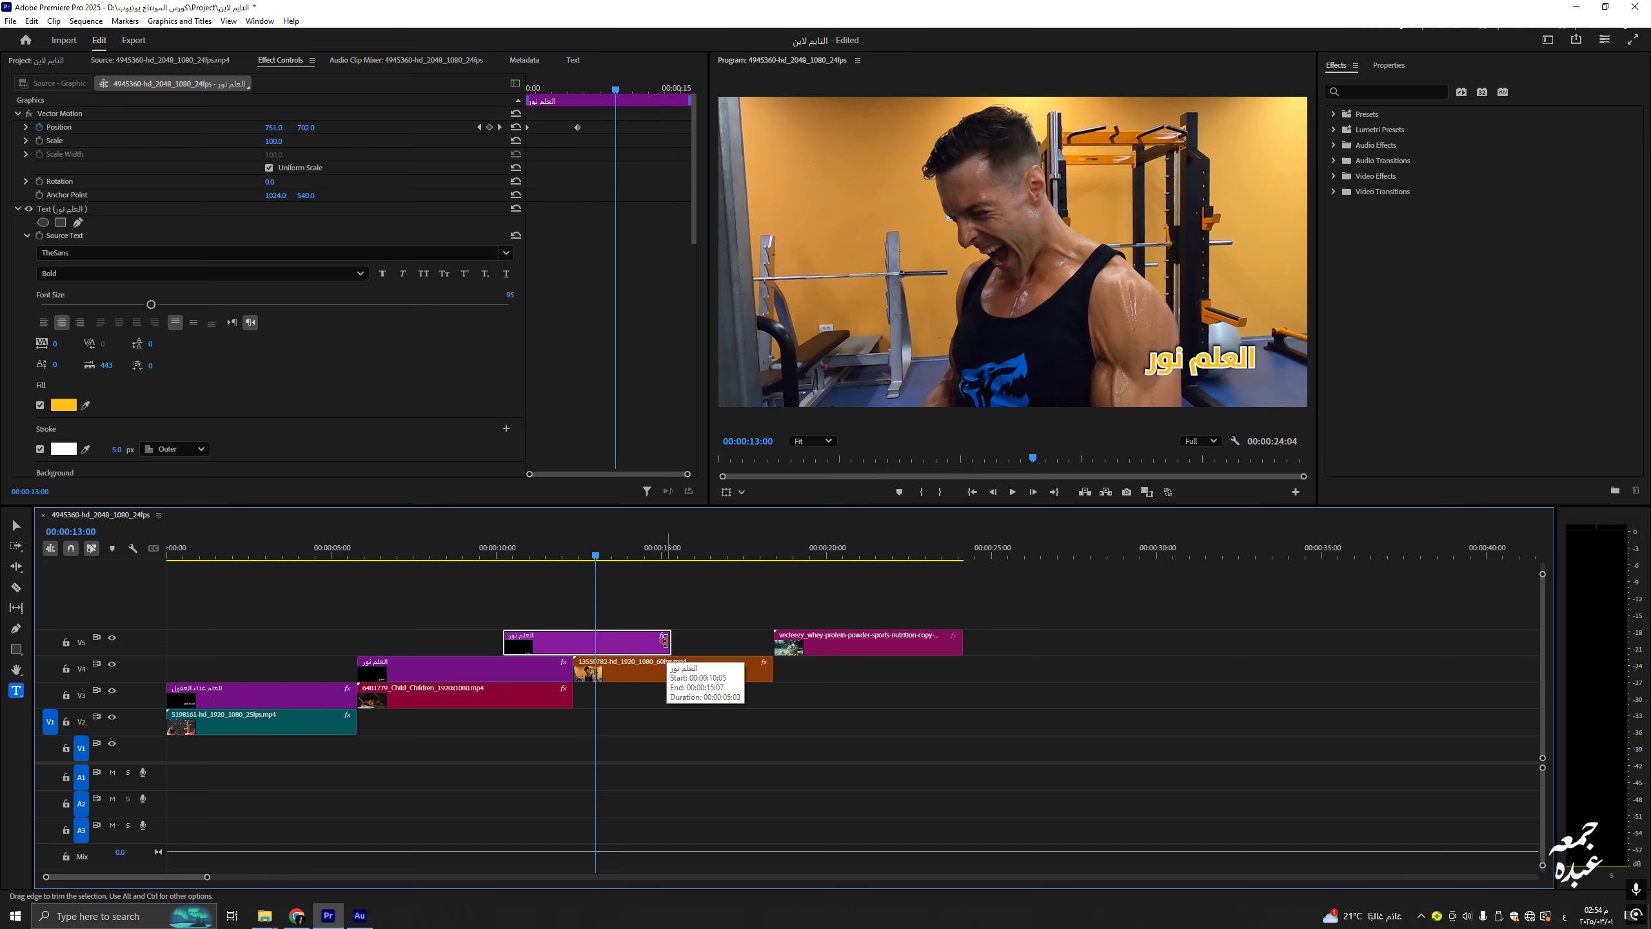
mouse_move(664, 640)
left_mouse_down()
mouse_move(641, 641)
mouse_move(742, 640)
mouse_move(695, 642)
left_mouse_up()
left_click_drag(565, 640, 634, 633)
left_click_drag(656, 552, 662, 552)
Step: Reposition the gym title and retype it as 'العقل السليم في الجسم السليم'
scroll(315, 438, "down", 10)
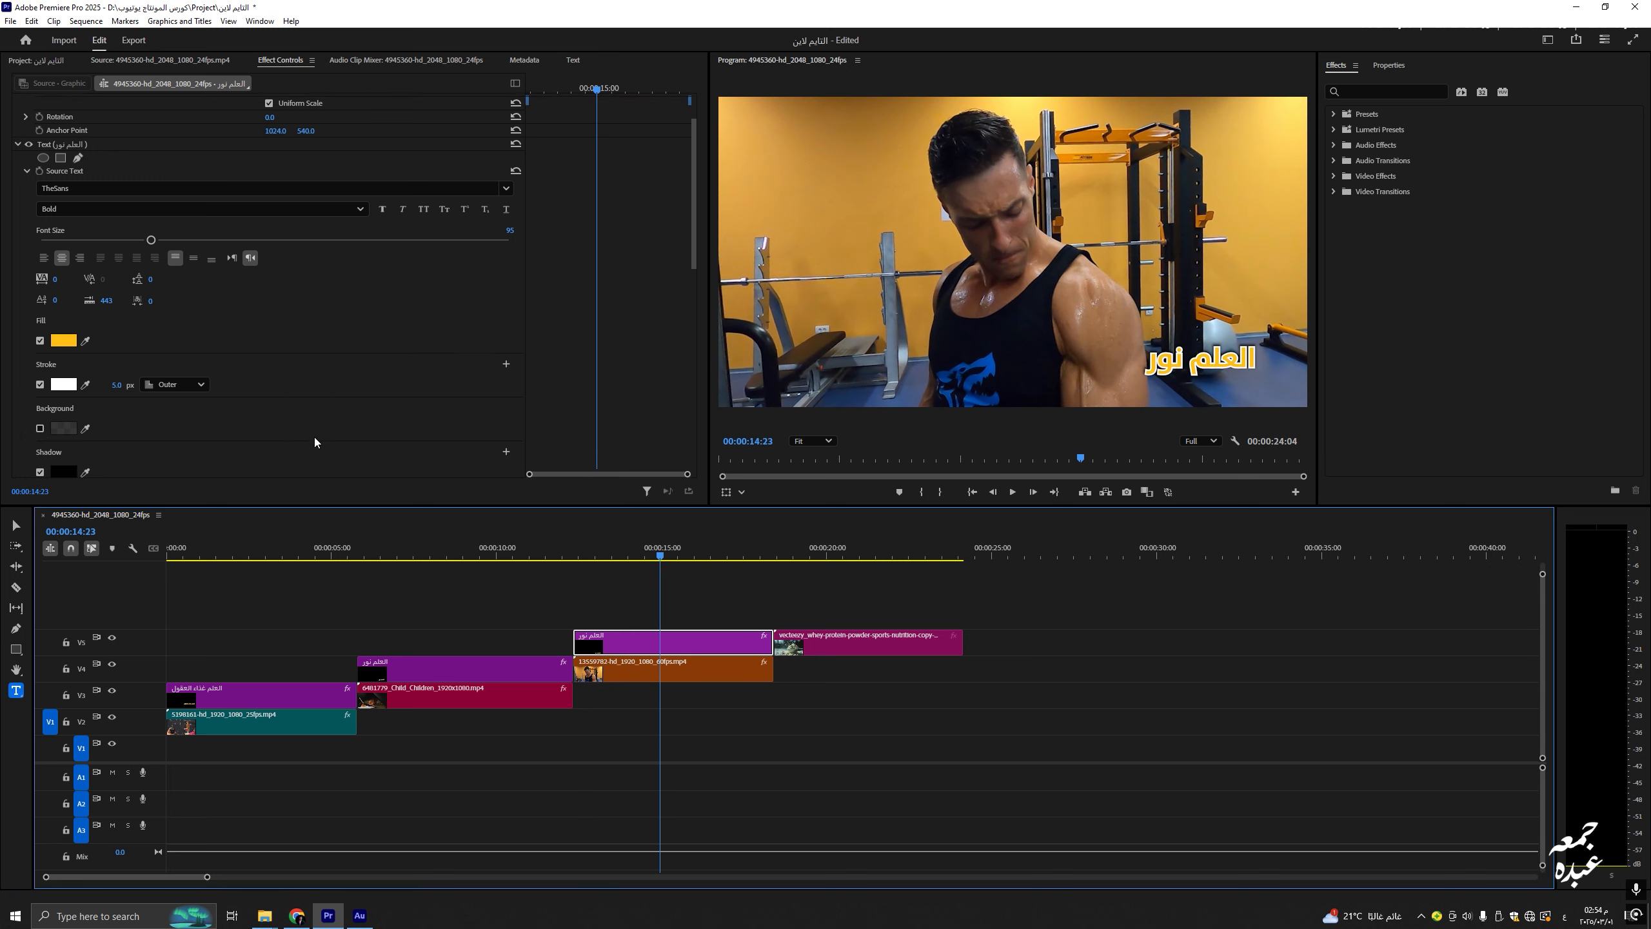
scroll(219, 408, "down", 3)
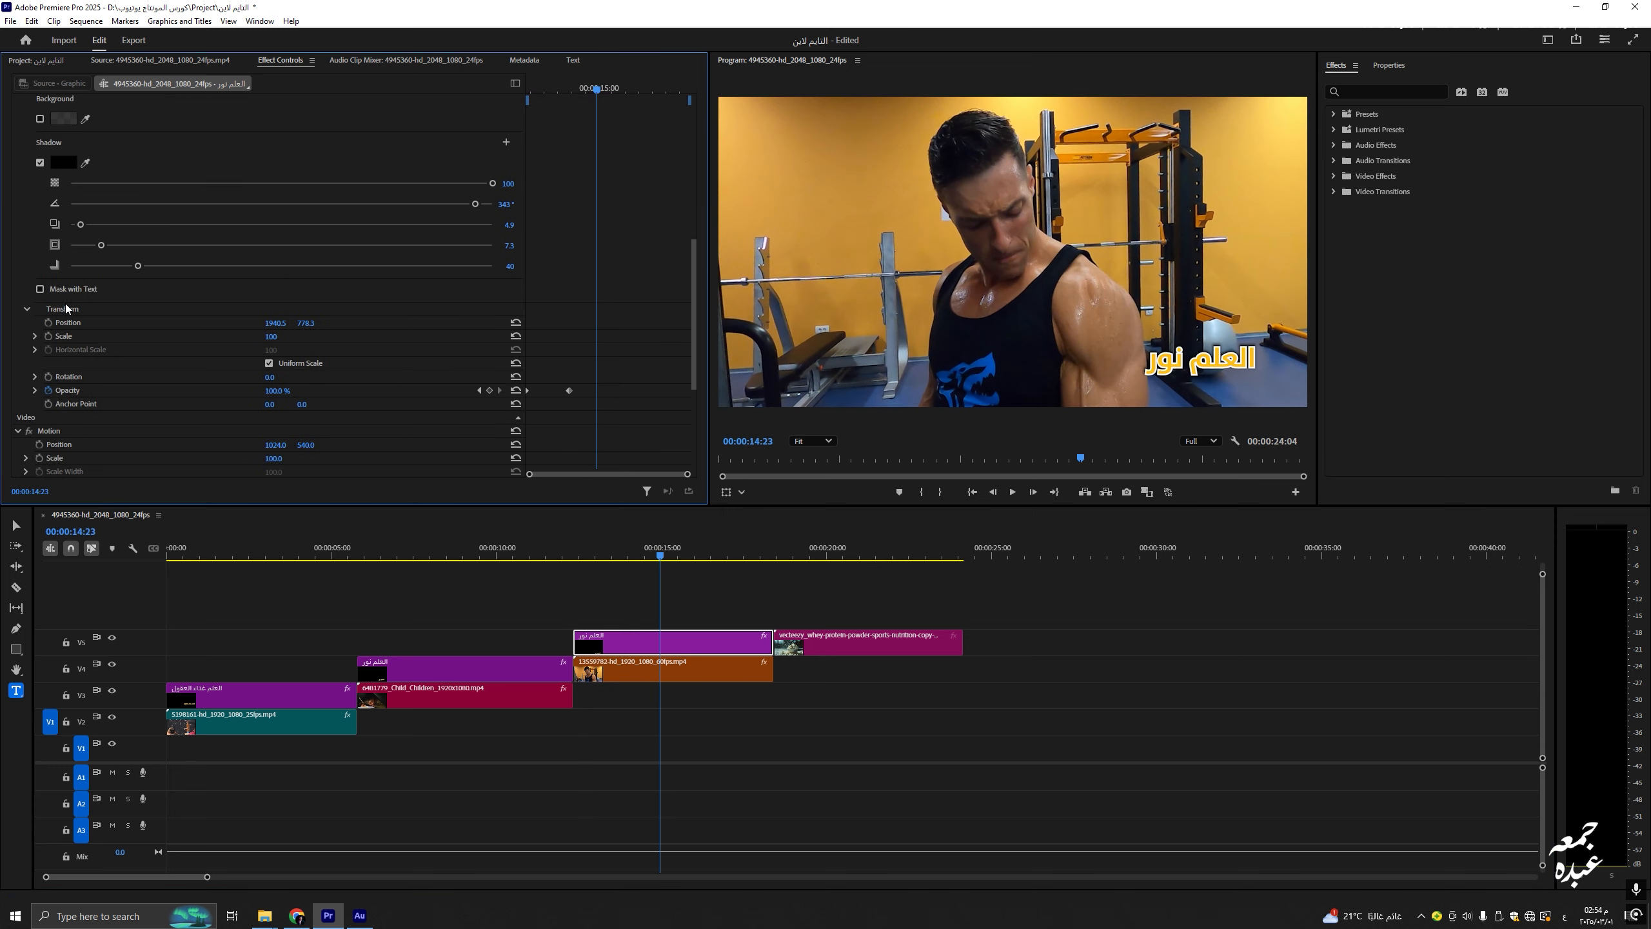
left_click_drag(279, 323, 178, 323)
left_click_drag(306, 323, 195, 323)
left_click_drag(307, 323, 356, 323)
double_click(833, 158)
type("الر")
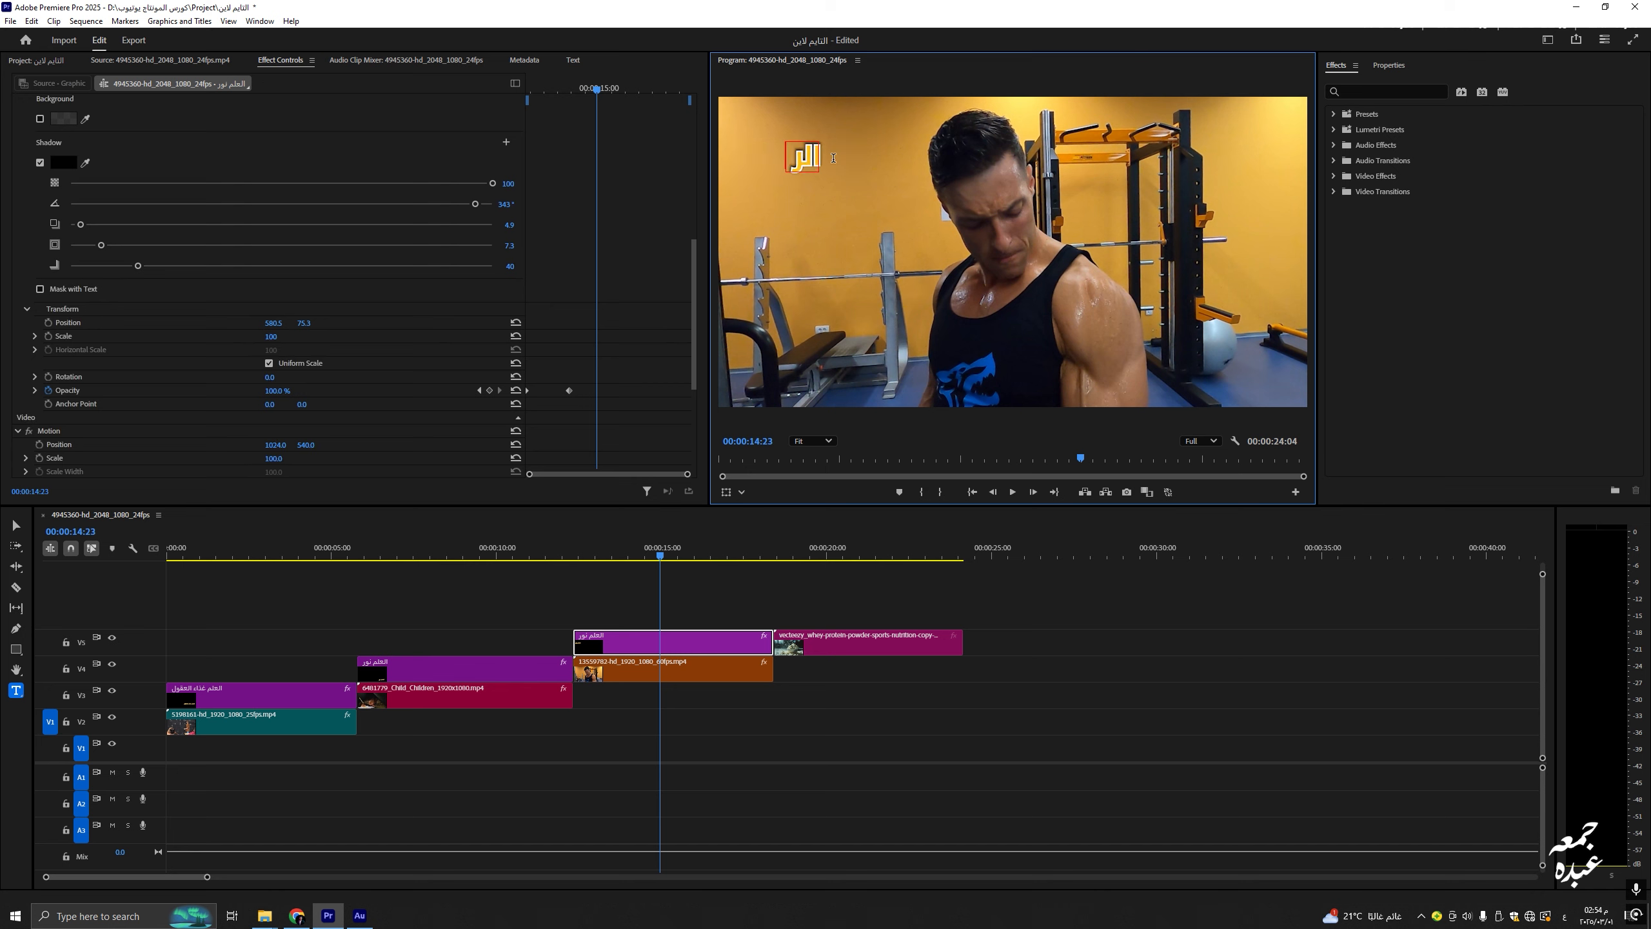
type("ياضة غالعقل الس")
type("ليم في الجسم السليم")
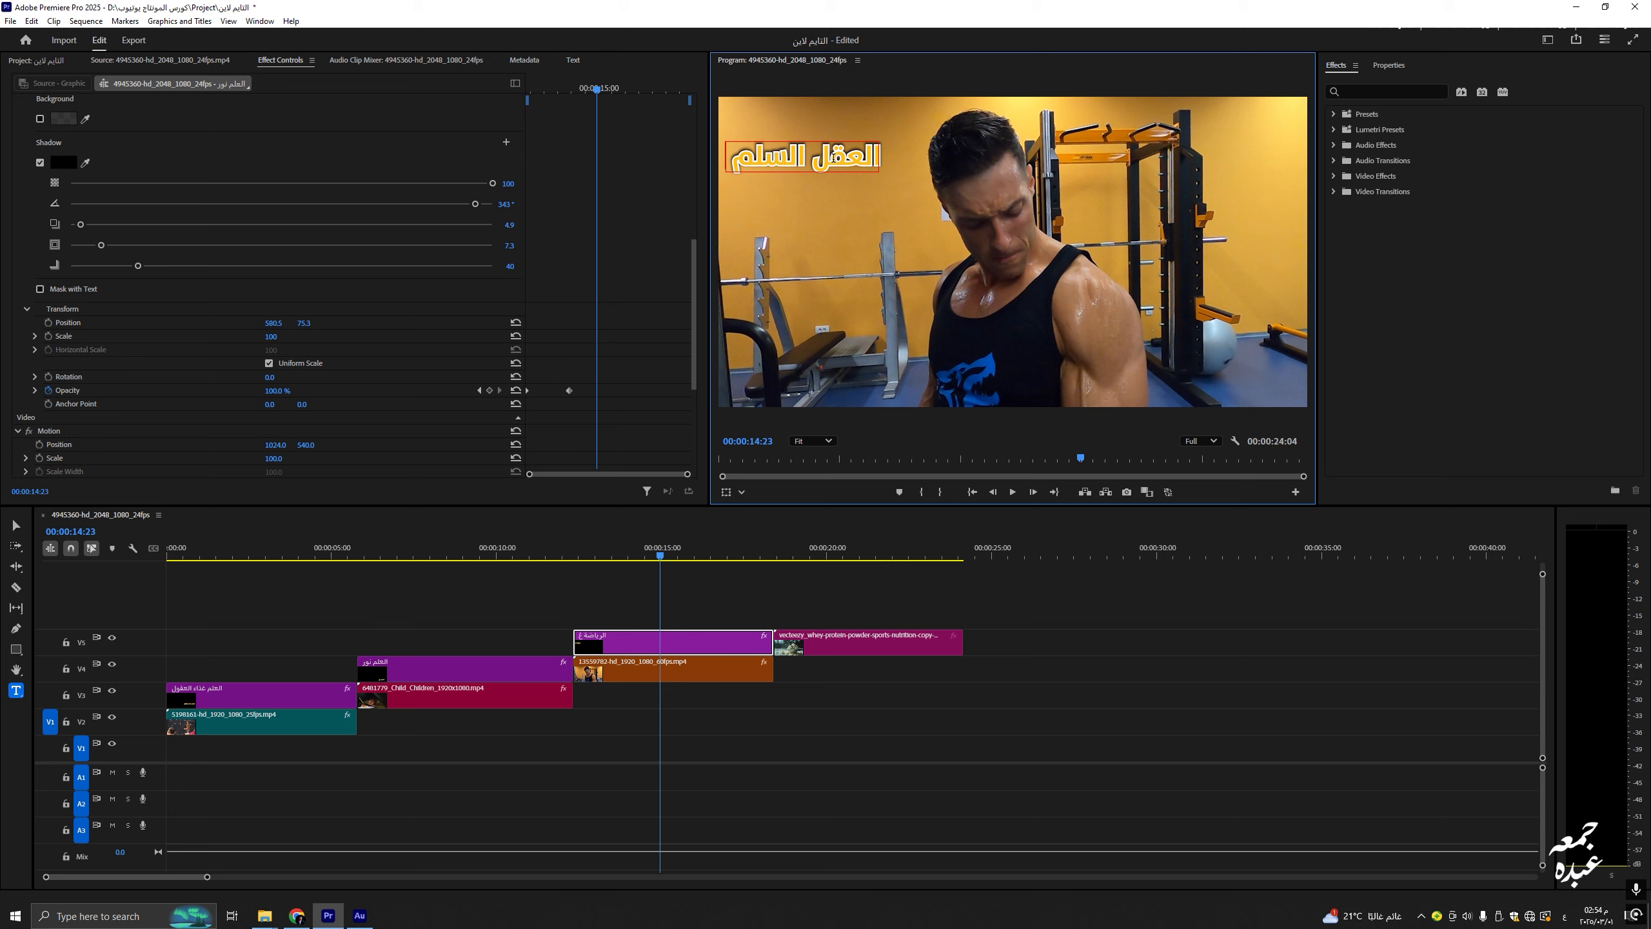
left_click(727, 613)
Step: Scale the title to 69 and move it to 804.5, 867.3 near the frame's bottom
scroll(179, 390, "down", 1)
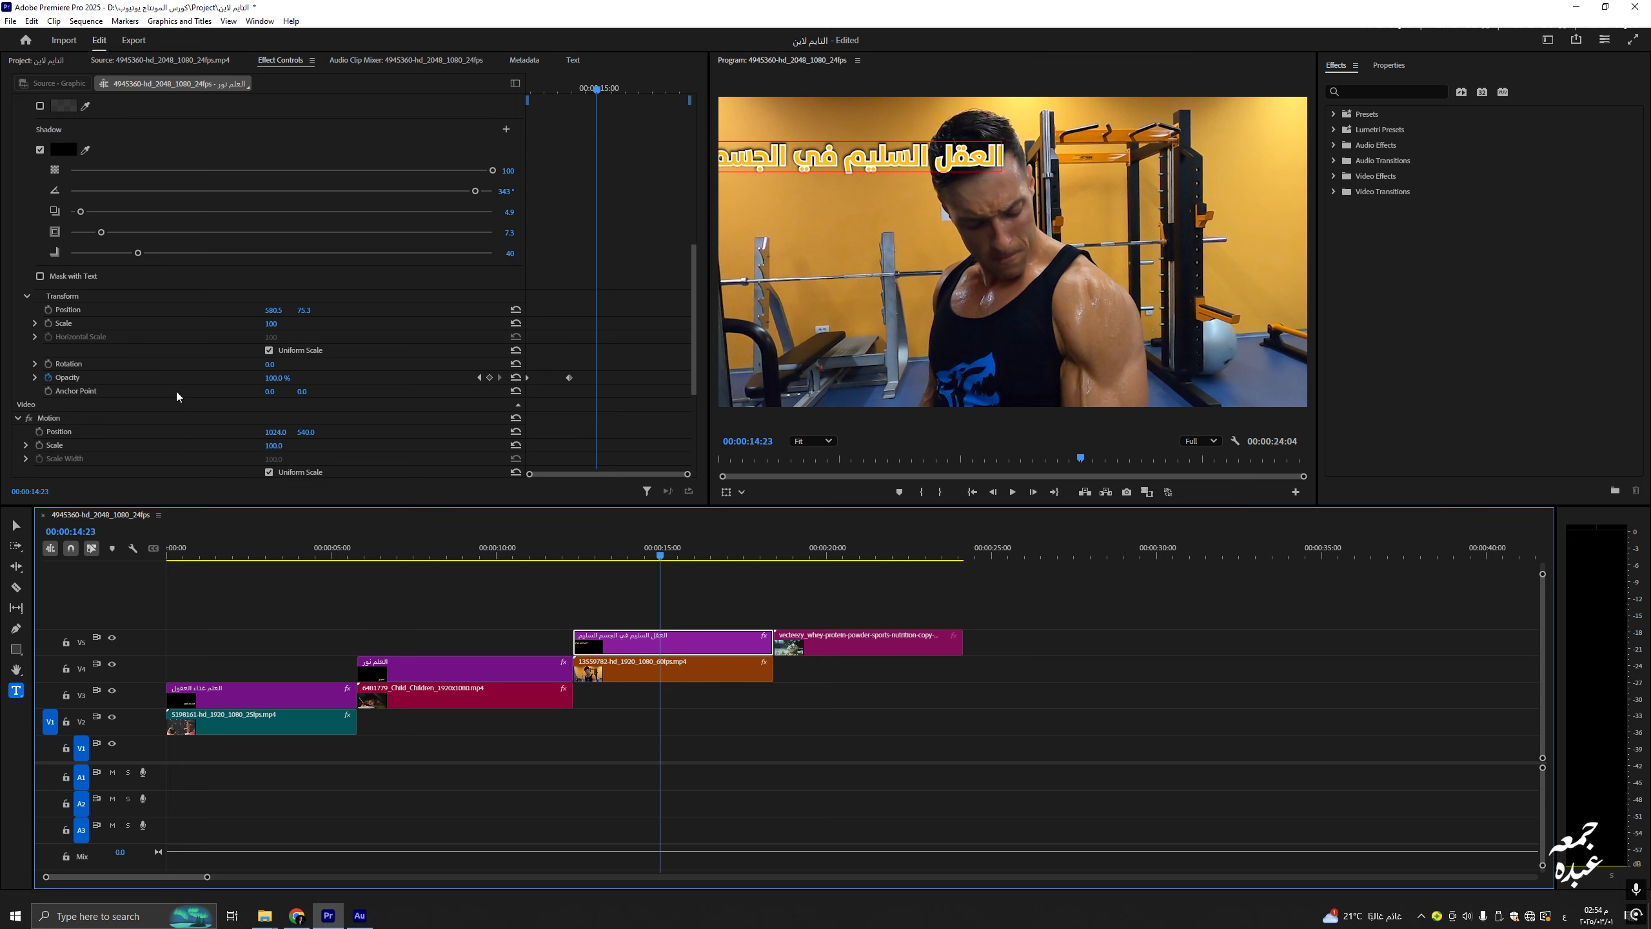
left_click_drag(270, 323, 804, 375)
scroll(228, 199, "up", 3)
scroll(229, 199, "down", 2)
left_click_drag(271, 375, 310, 367)
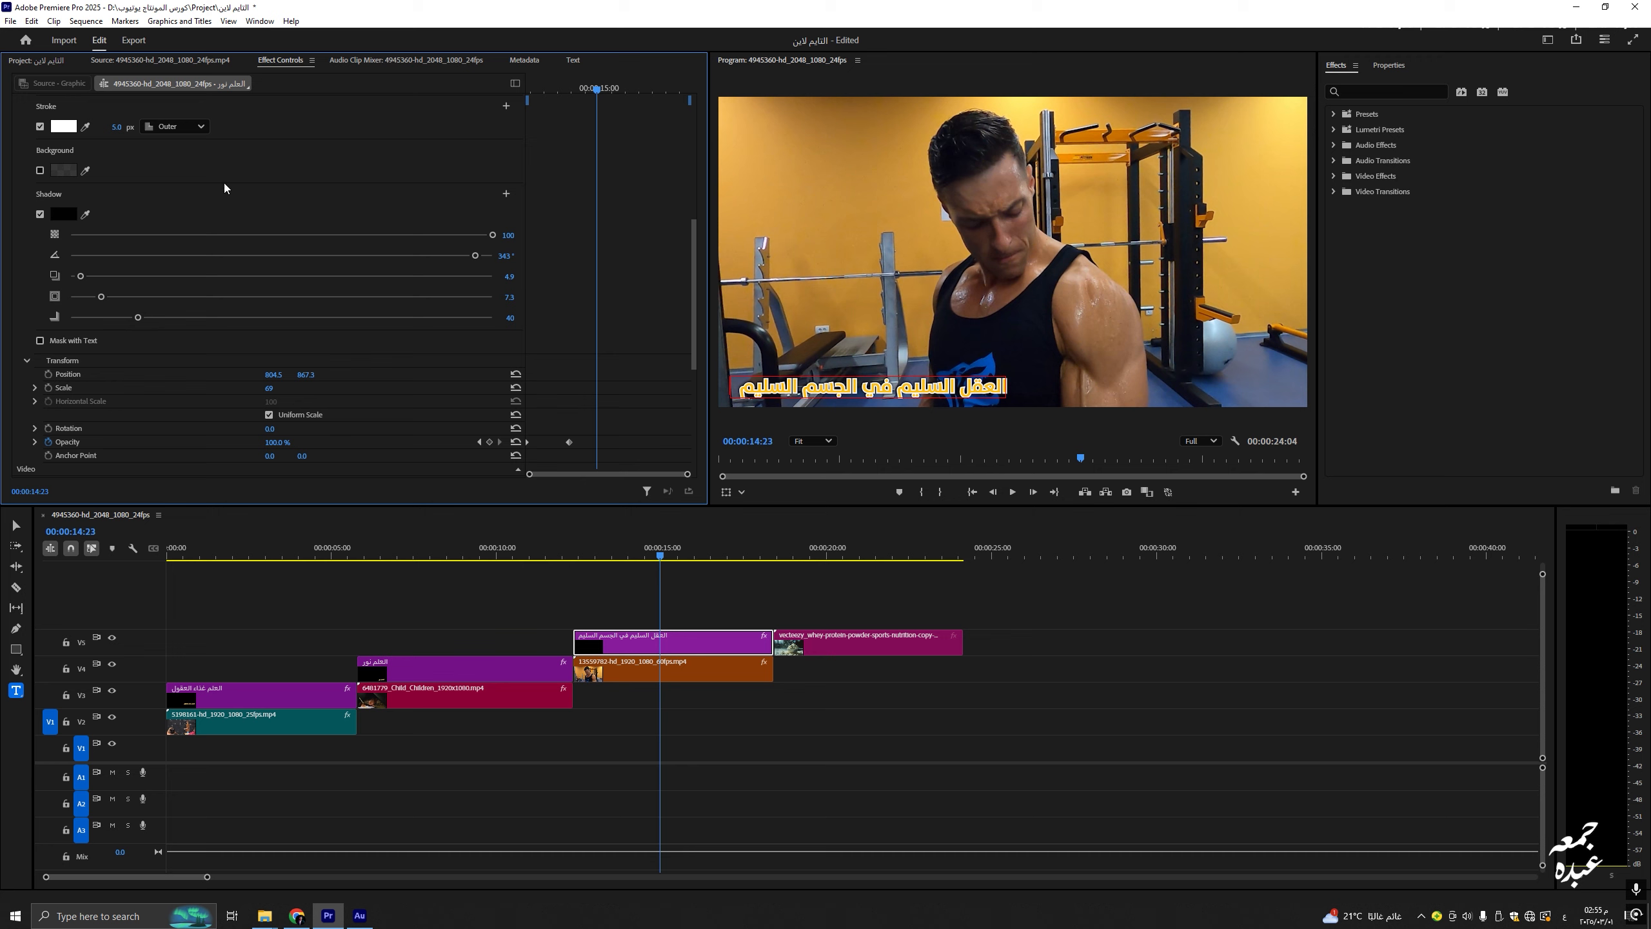
Step: Start the gym title below the frame at 748, 1121 rising to 826, 702, then play it back
left_click_drag(660, 556, 610, 561)
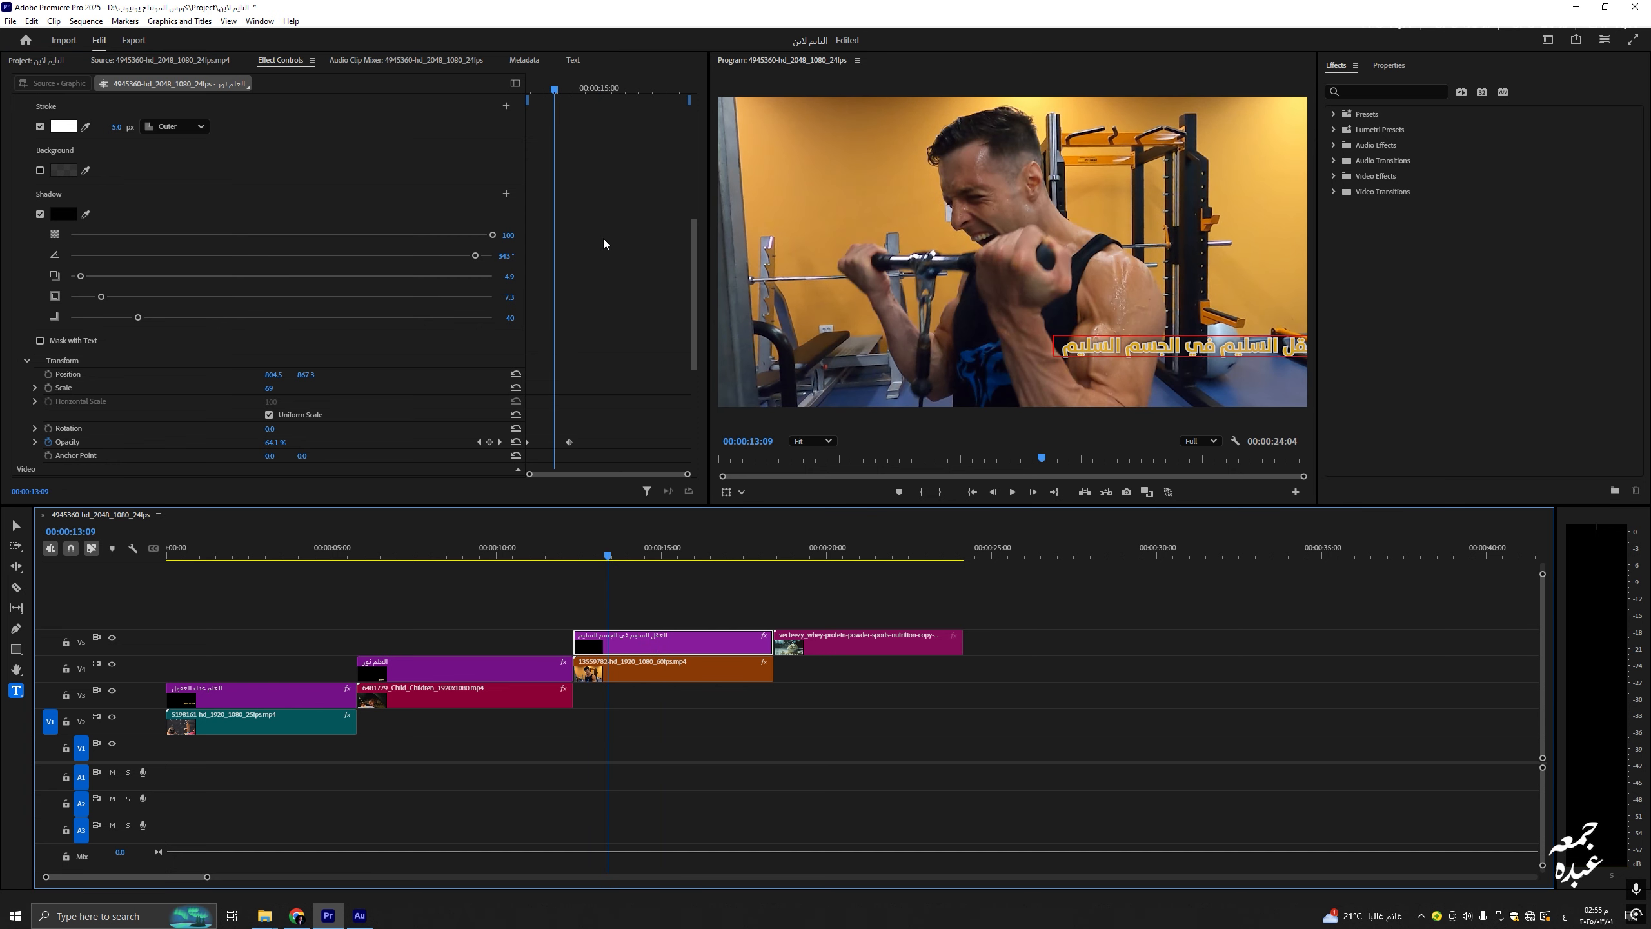
left_click_drag(694, 276, 484, 91)
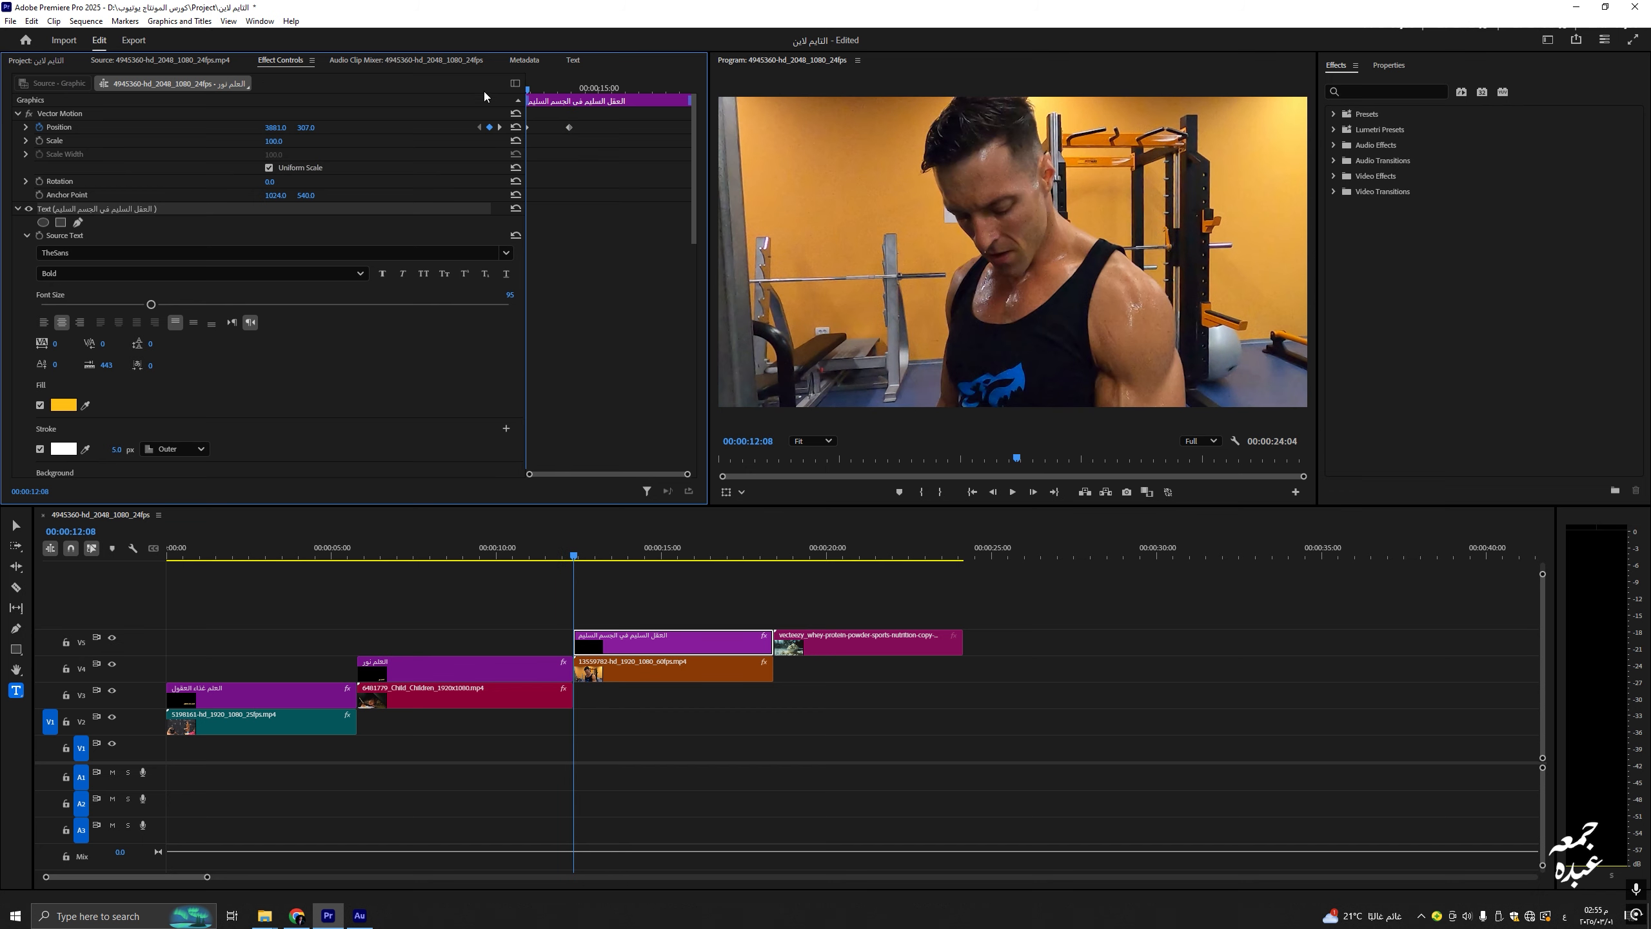
left_click_drag(276, 127, 74, 128)
left_click_drag(309, 128, 838, 128)
left_click(238, 129)
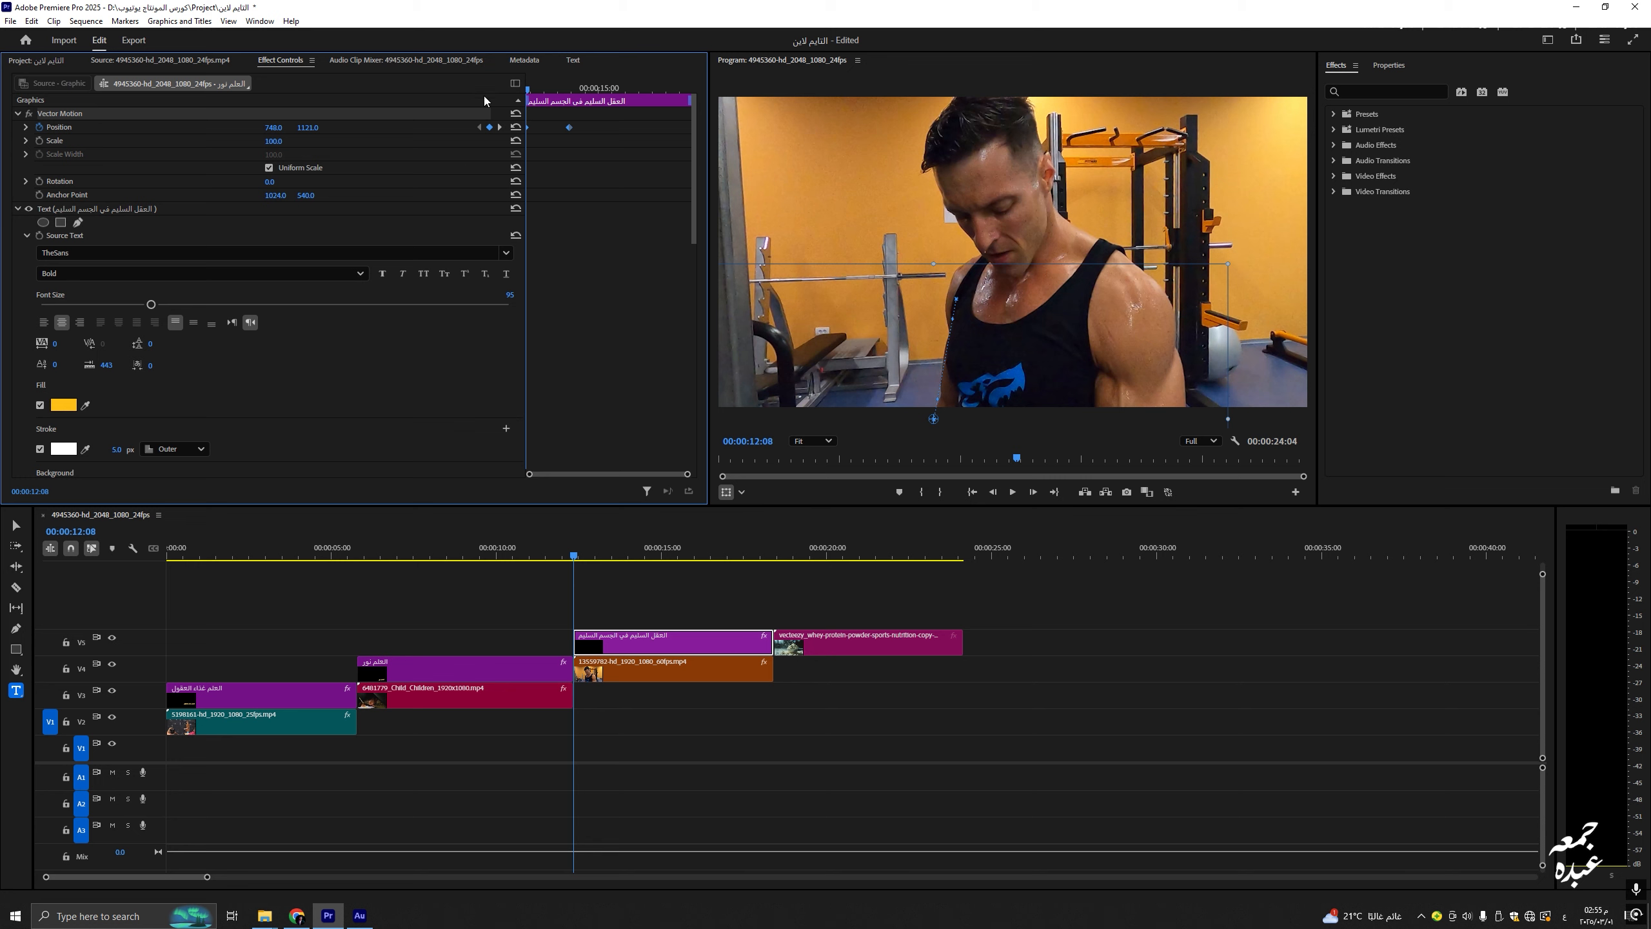
left_click(572, 81)
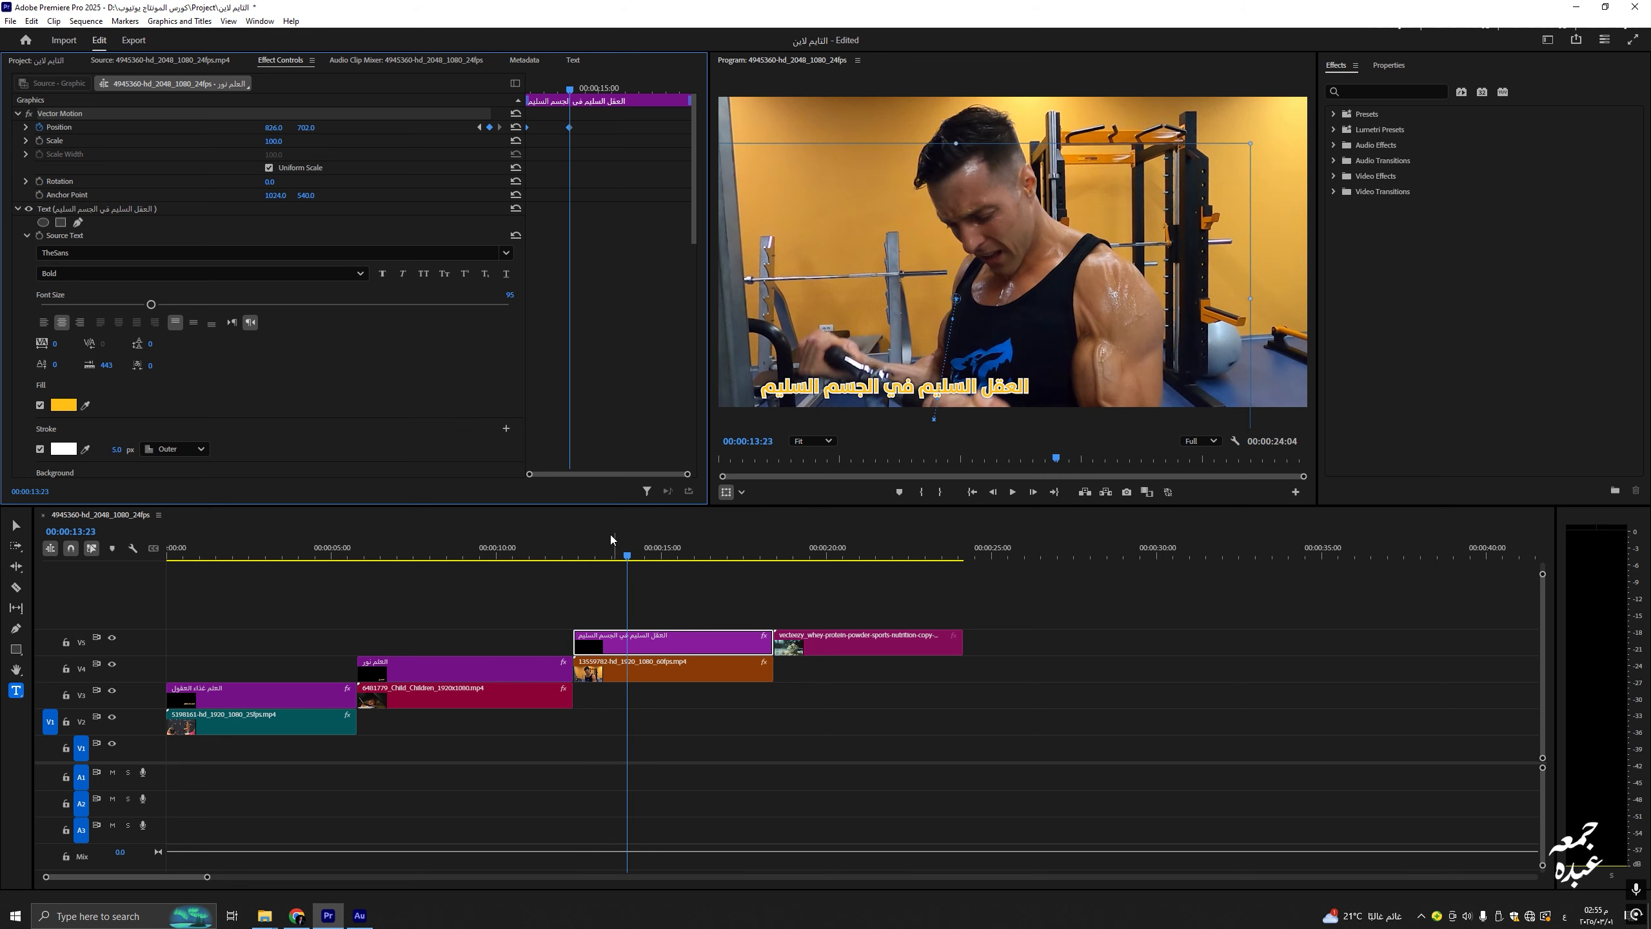
left_click_drag(629, 550, 552, 557)
key("space")
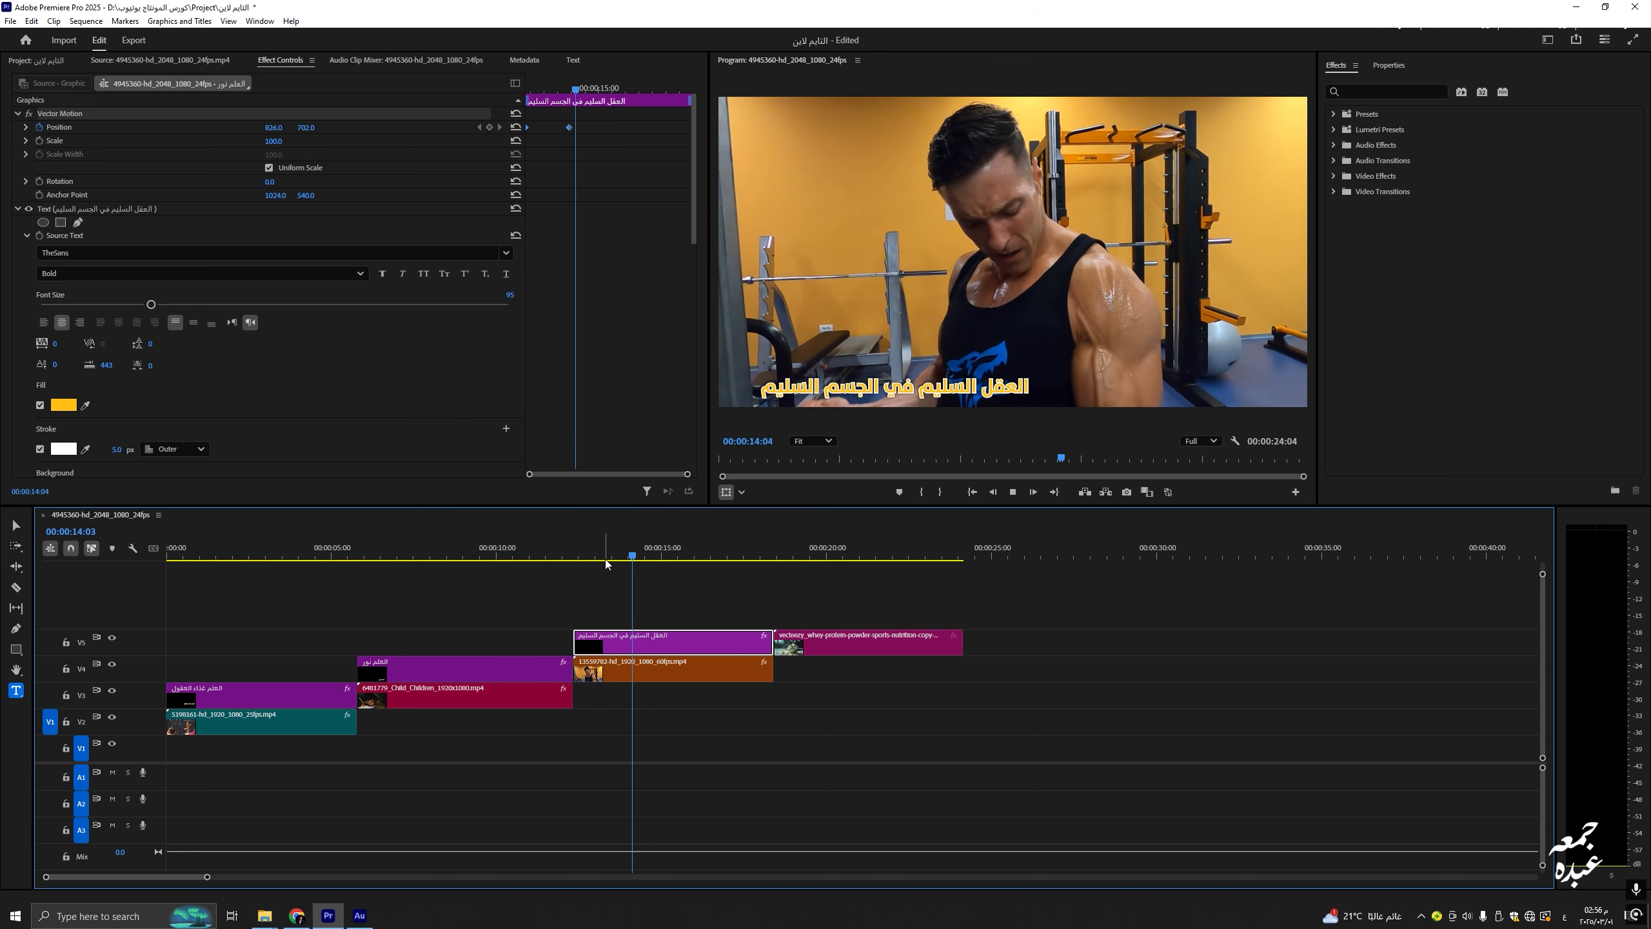
left_click(780, 589)
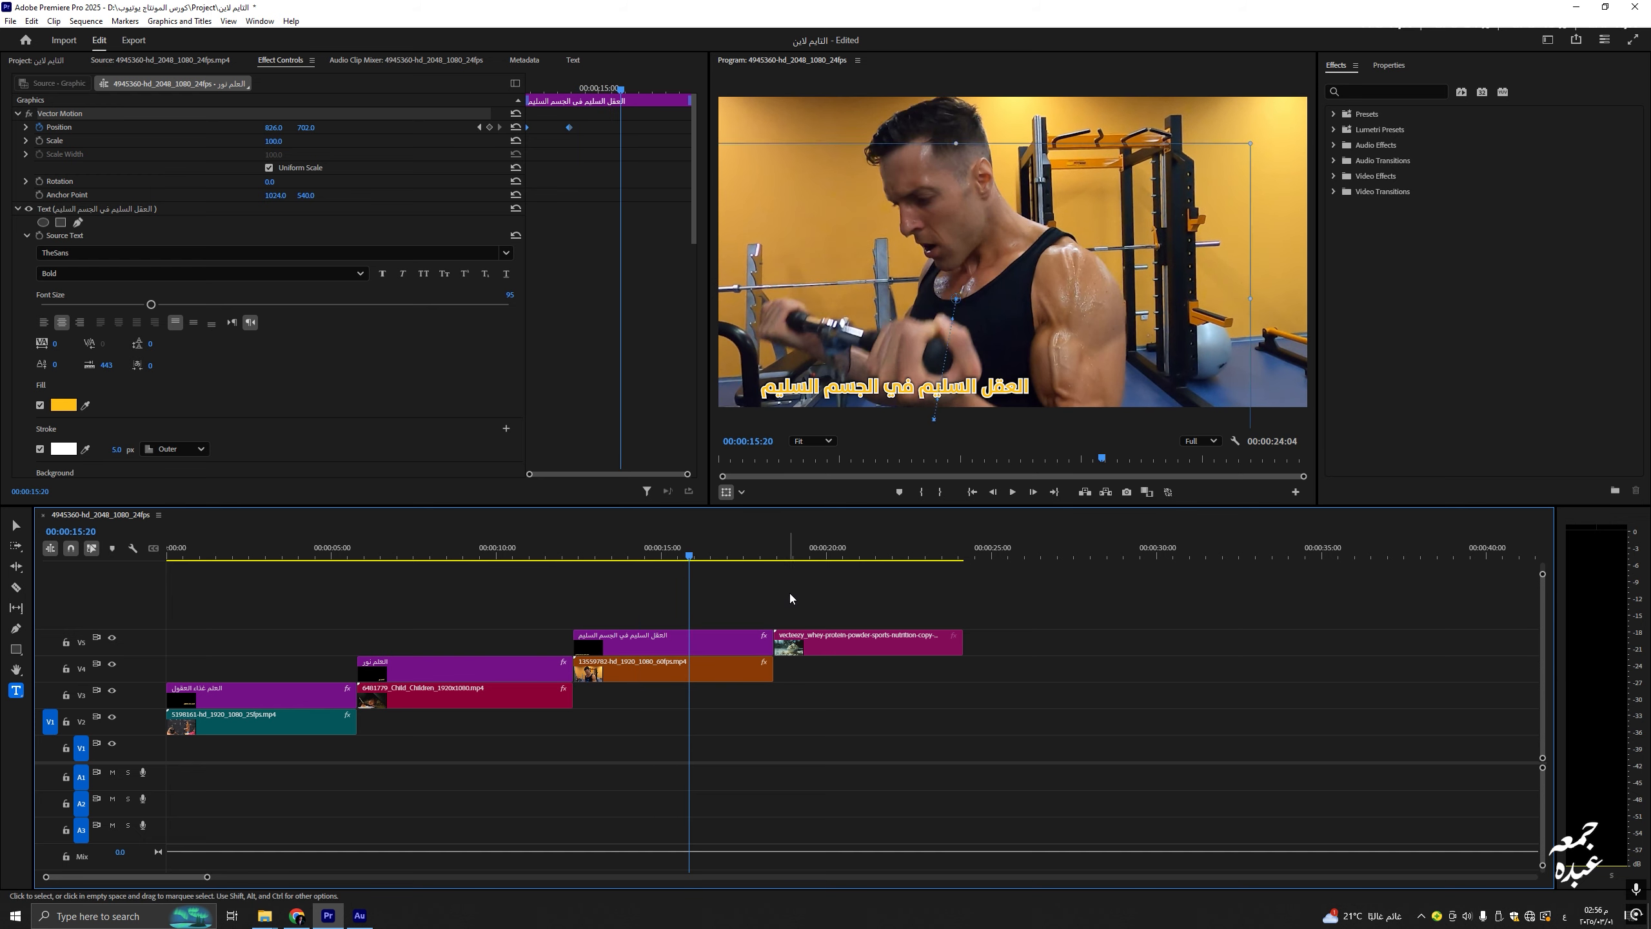
Step: Alt-drag a copy of the title onto V6 above the protein powder clip at 18:10
left_click(774, 556)
left_click_drag(715, 642, 918, 617)
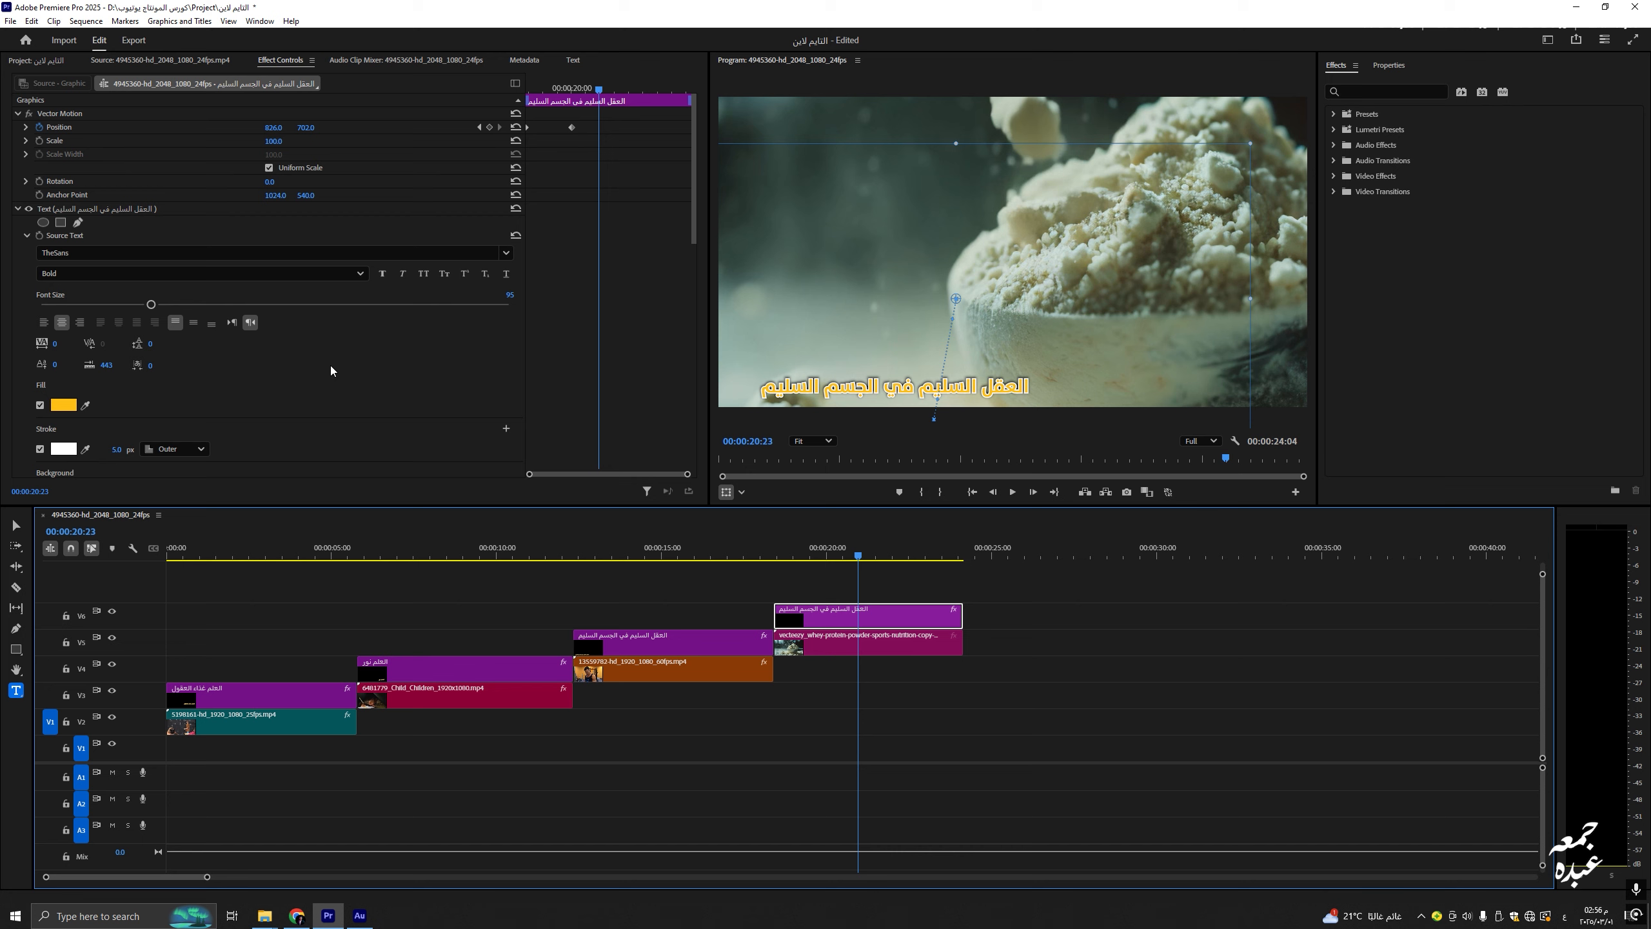
scroll(330, 366, "down", 6)
left_click(846, 693)
left_click(821, 612)
Step: Shift the copied title's starting Position to the right and delete its second Position keyframe
left_click(571, 86)
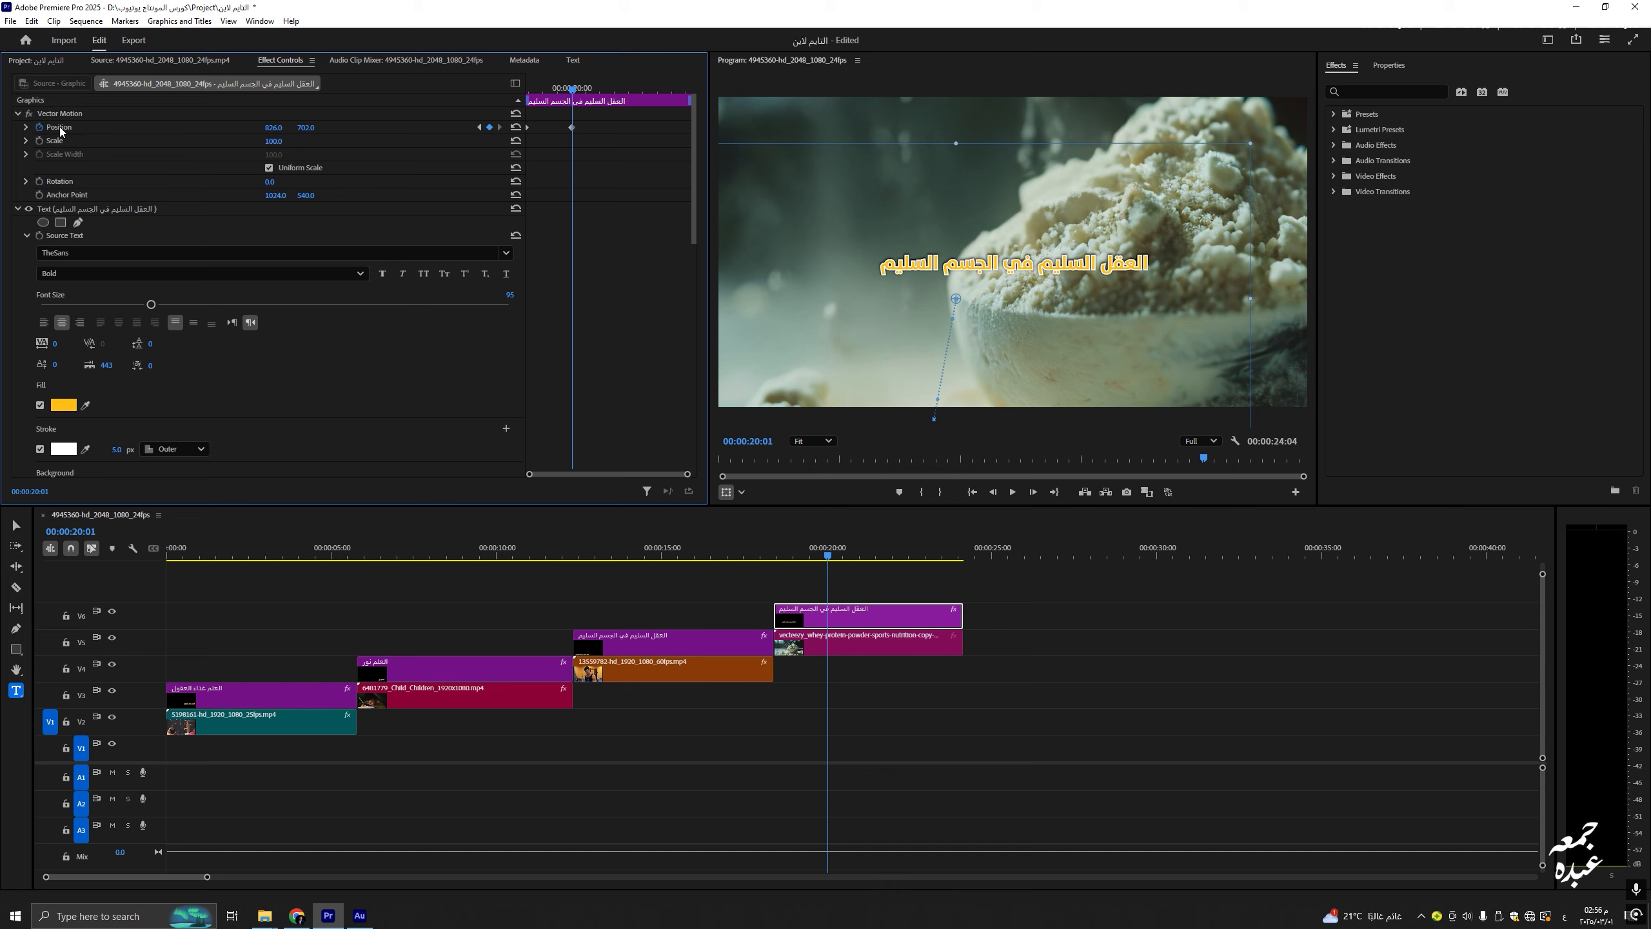
left_click(91, 133)
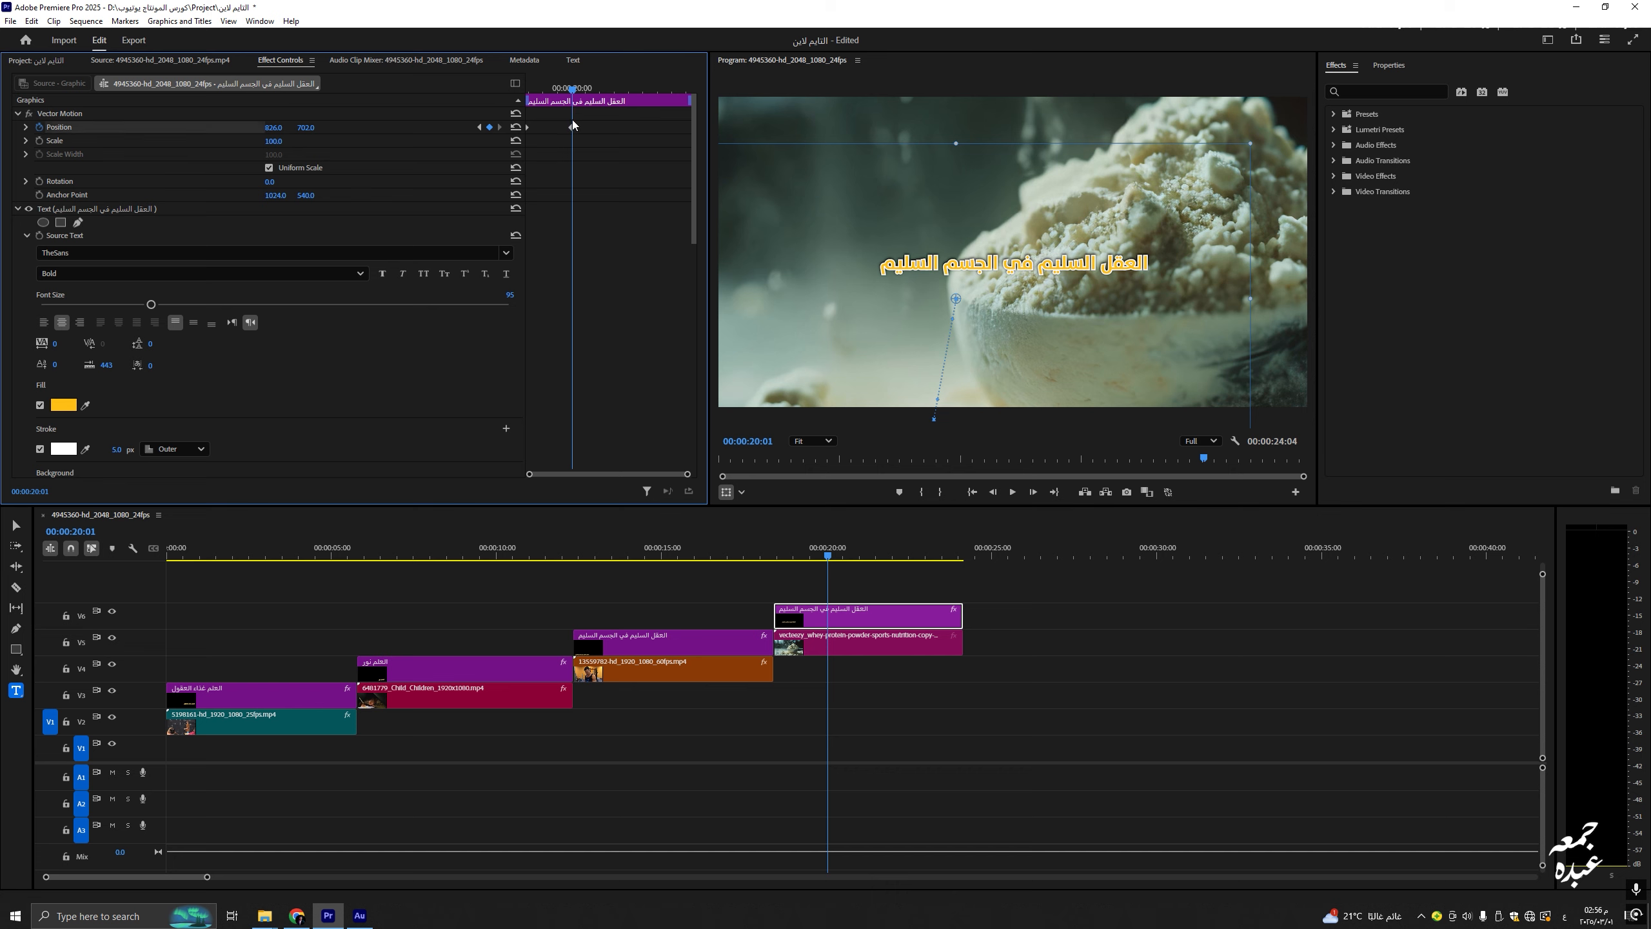
left_click_drag(571, 87, 512, 87)
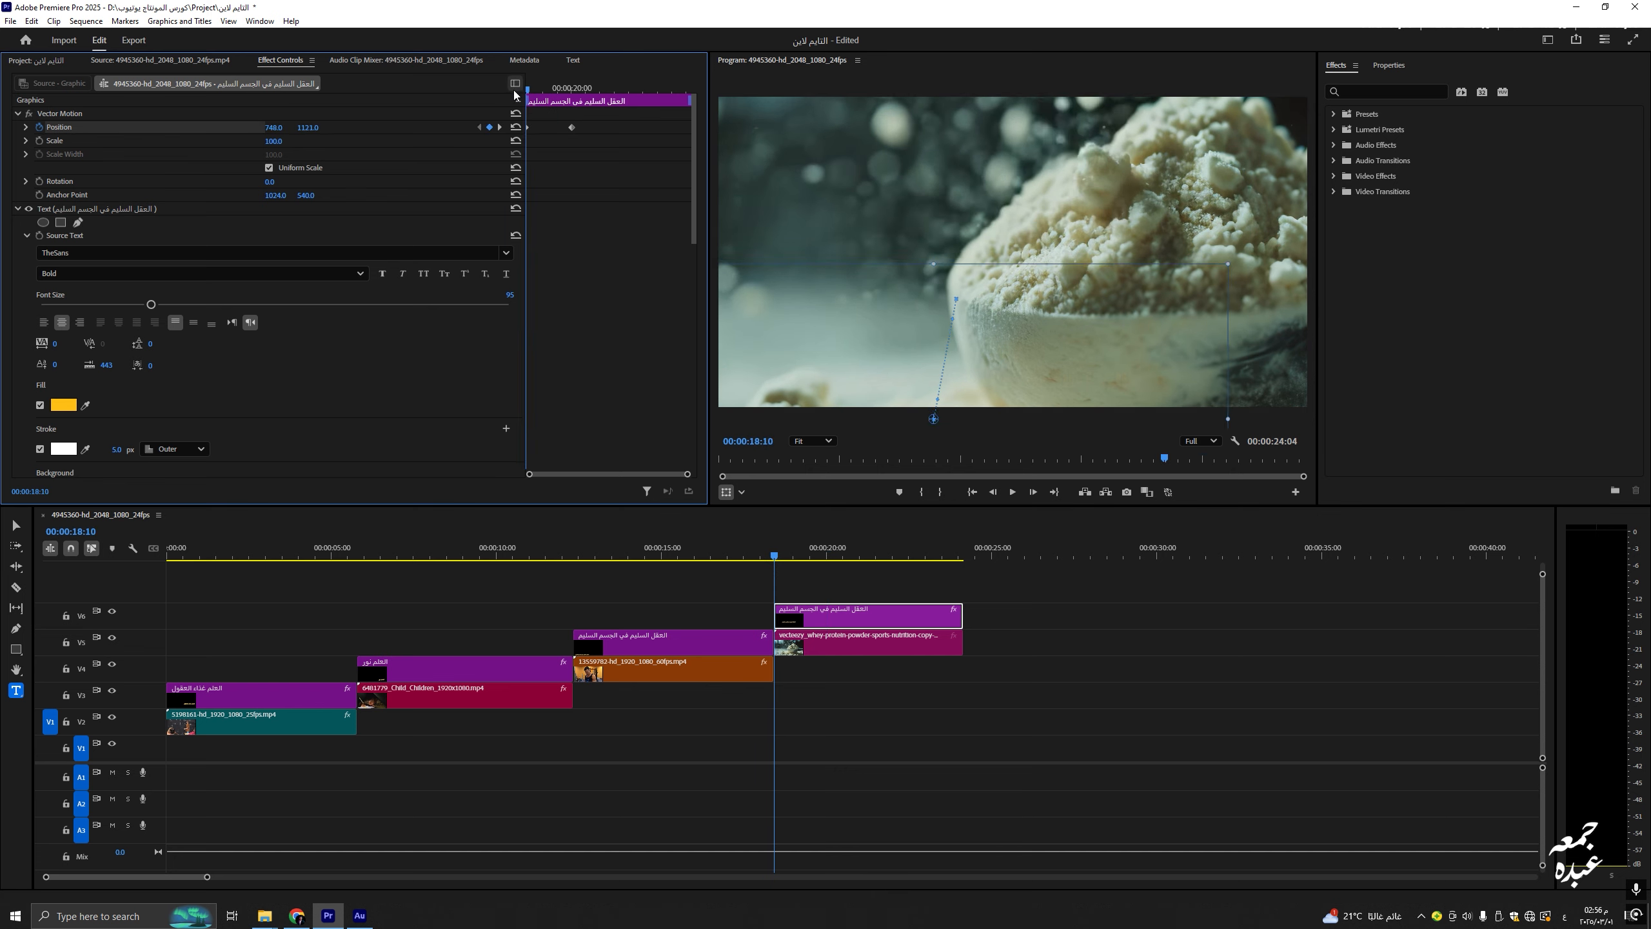
scroll(1058, 395, "up", 2)
scroll(1058, 394, "down", 1)
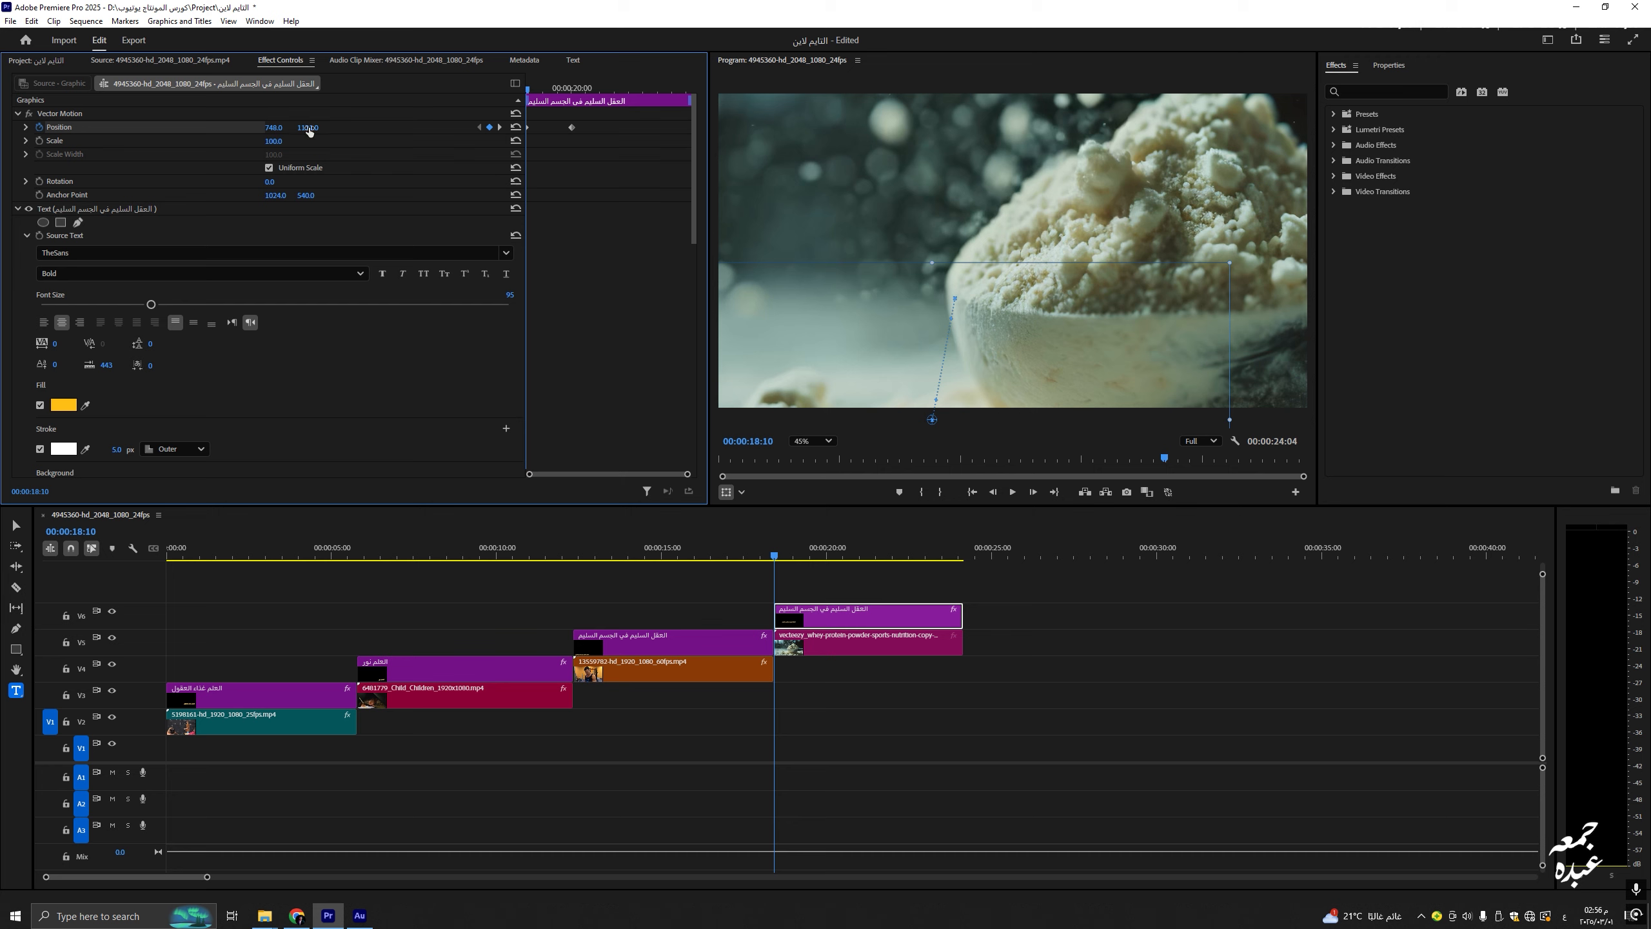
left_click_drag(273, 128, 396, 128)
left_click_drag(274, 129, 326, 128)
left_click_drag(586, 117, 564, 138)
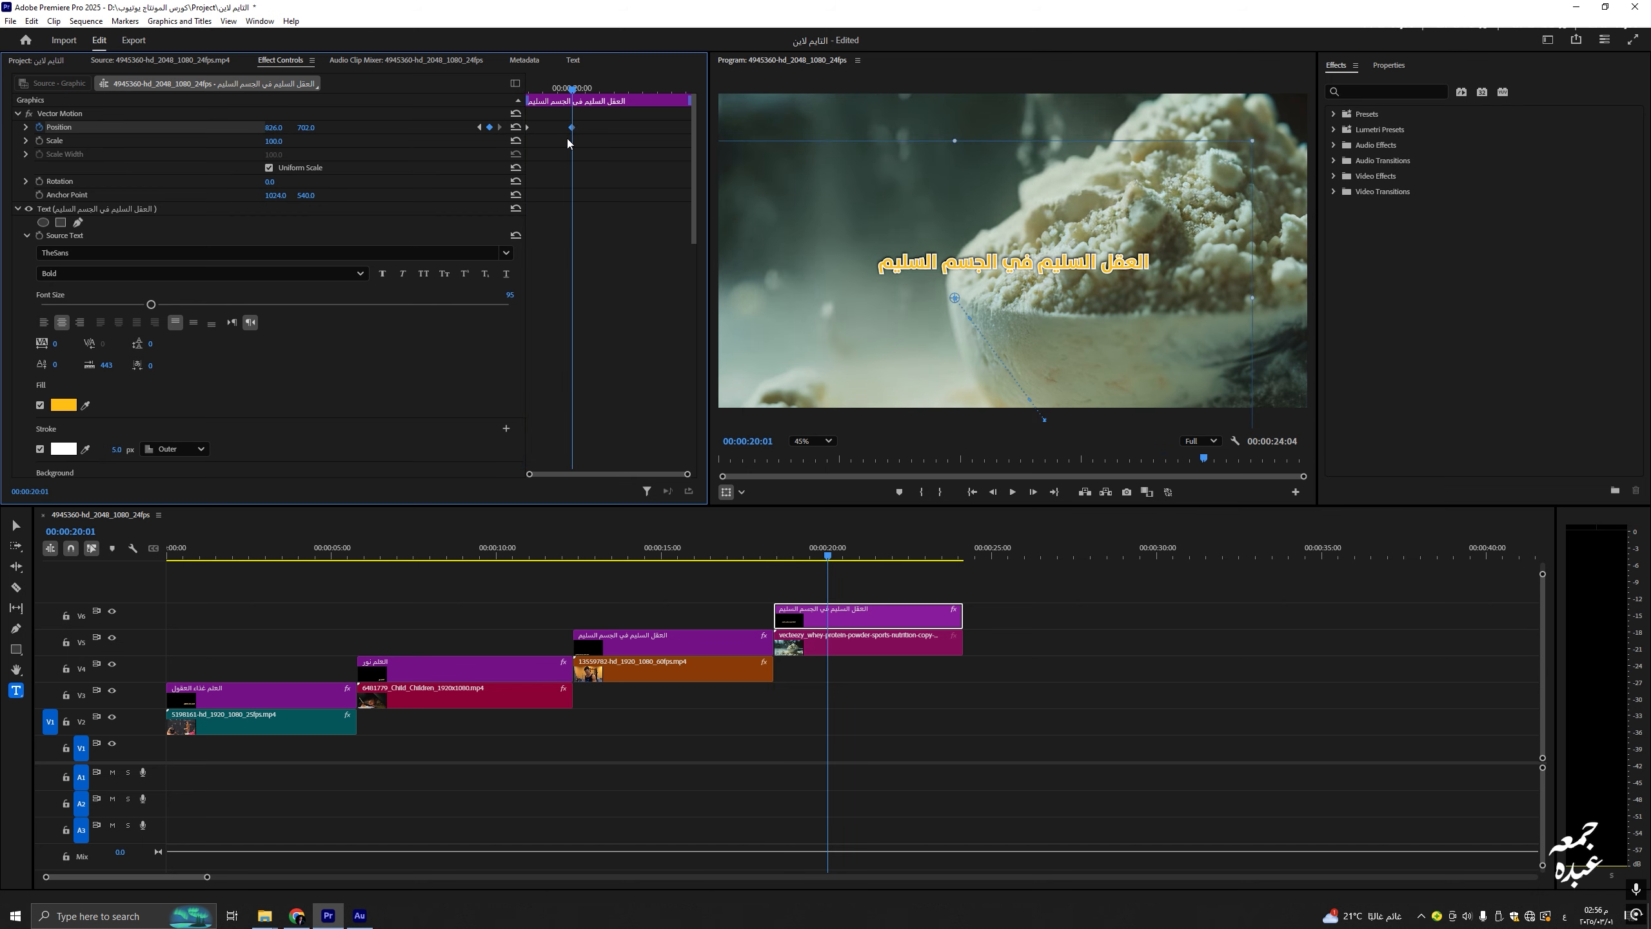
key("Delete")
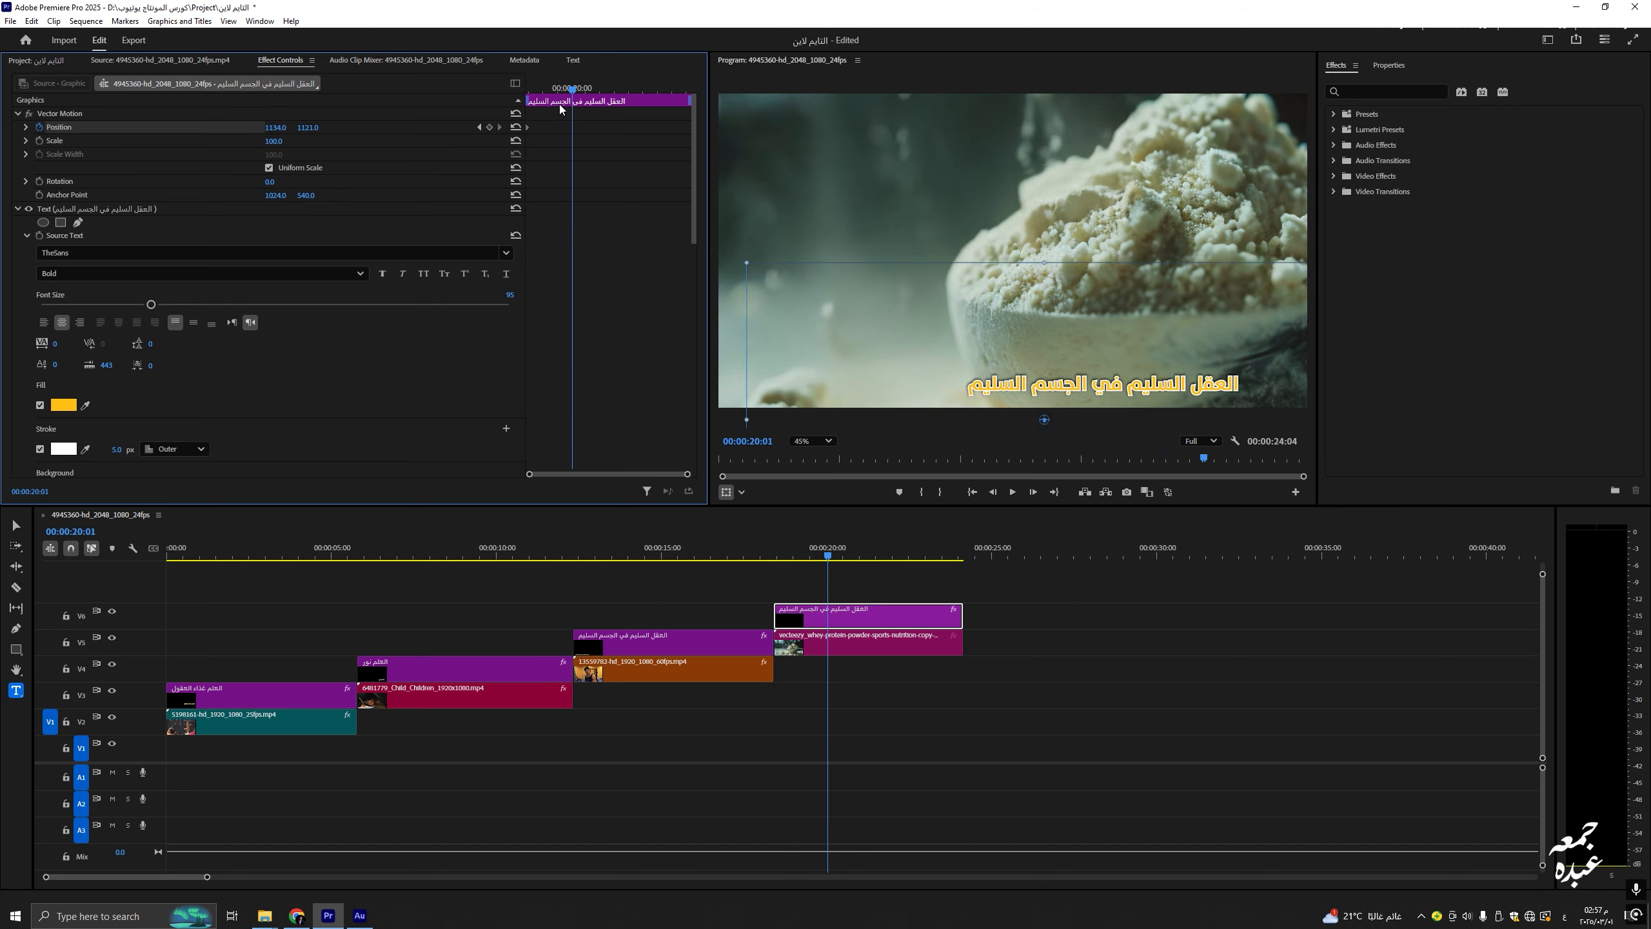
Step: Keyframe Position at the clip start and at 20:19, raising the title to the upper middle
left_click_drag(560, 88, 505, 88)
left_click_drag(274, 127, 594, 93)
left_click_drag(308, 127, 66, 128)
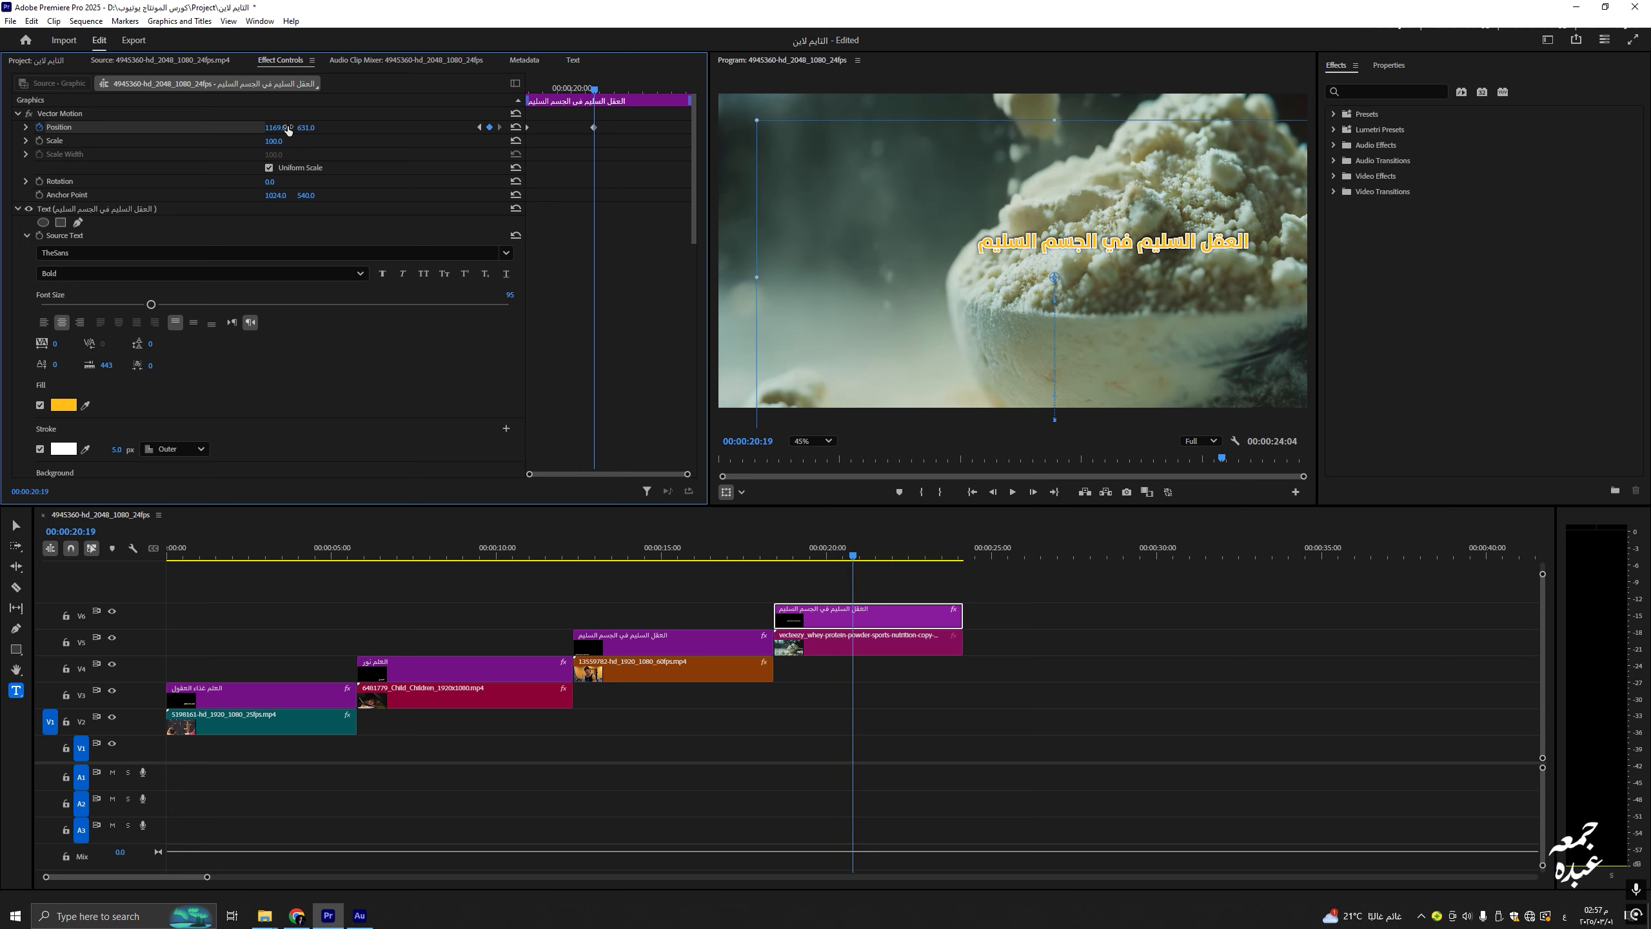
scroll(618, 322, "down", 6)
left_click_drag(282, 366, 215, 366)
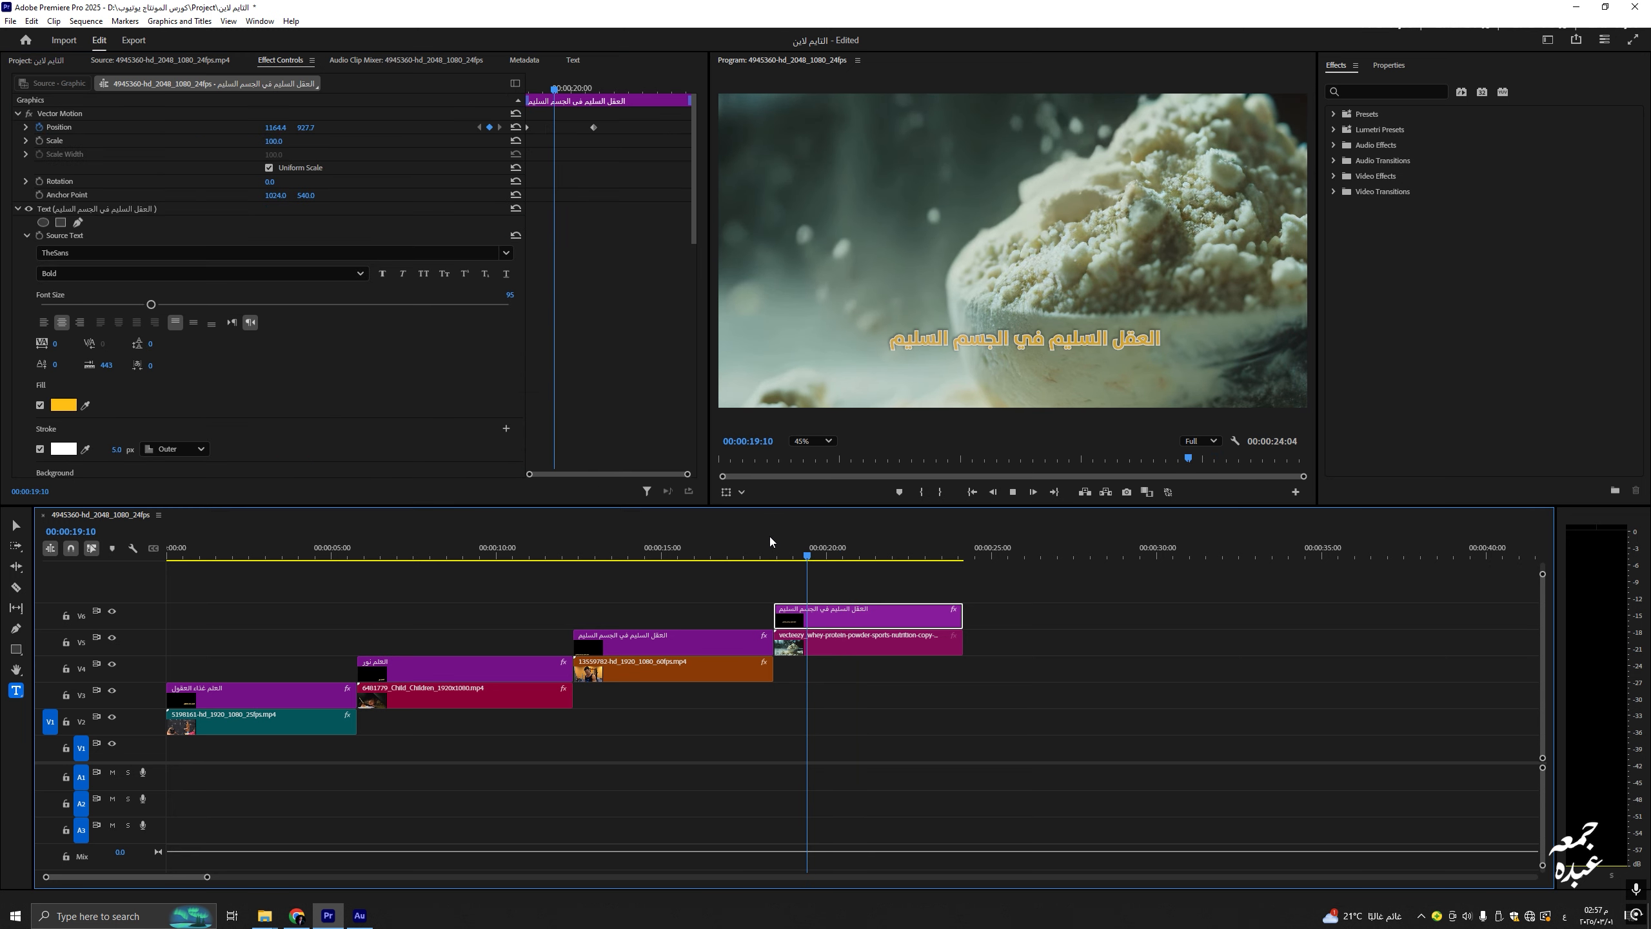
key("space")
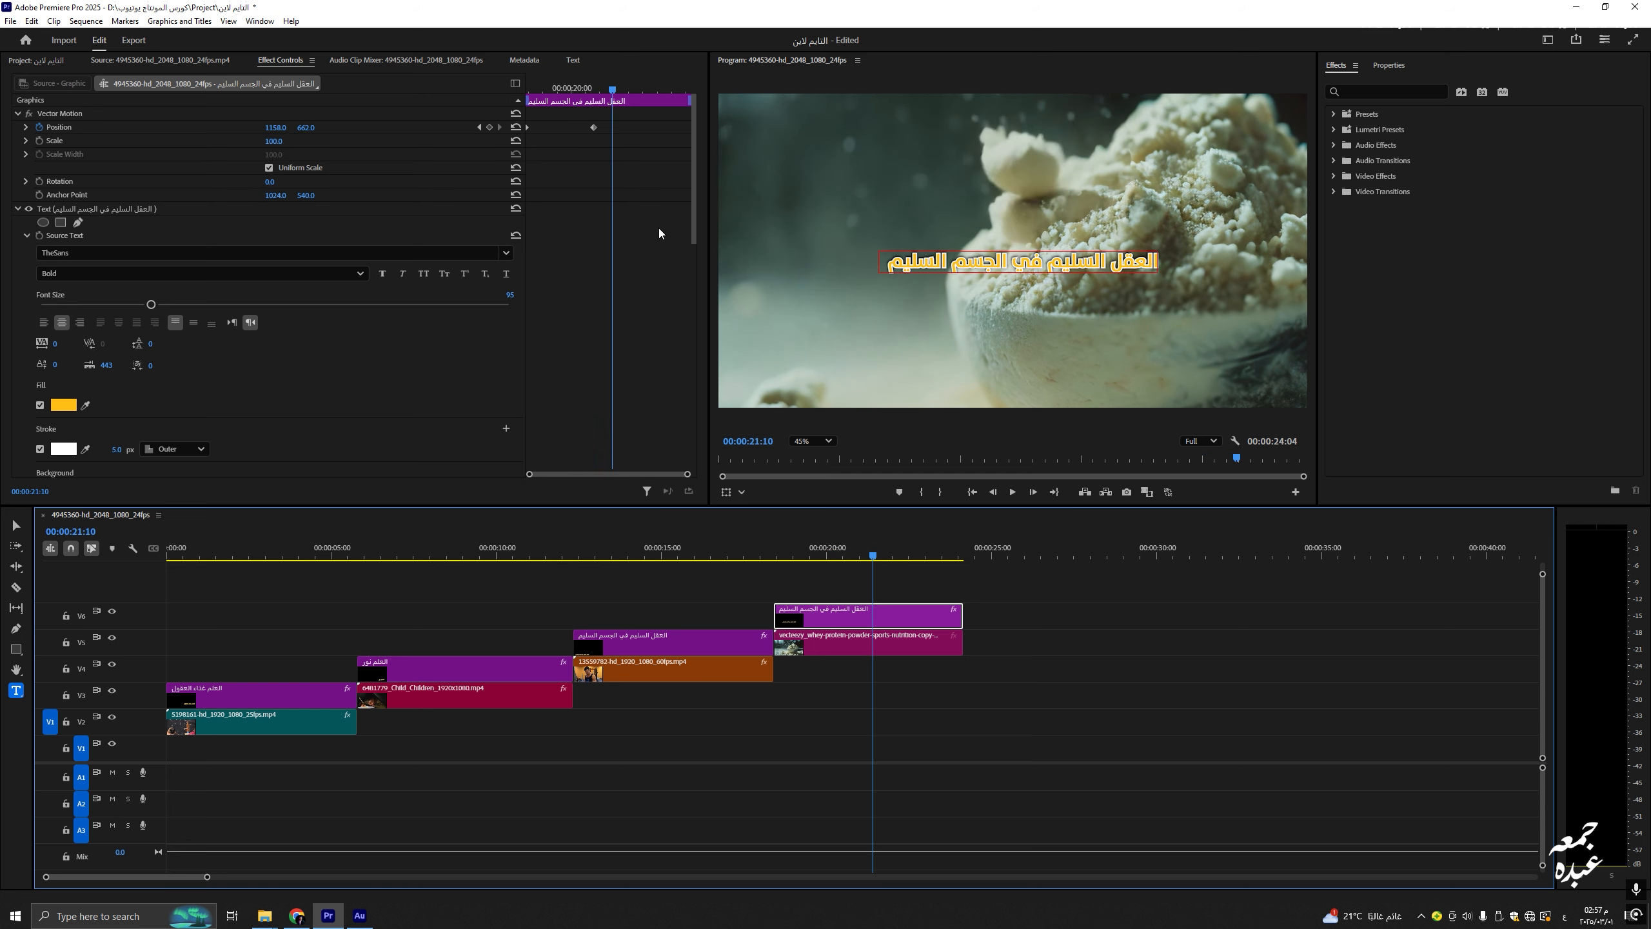
left_click(471, 119)
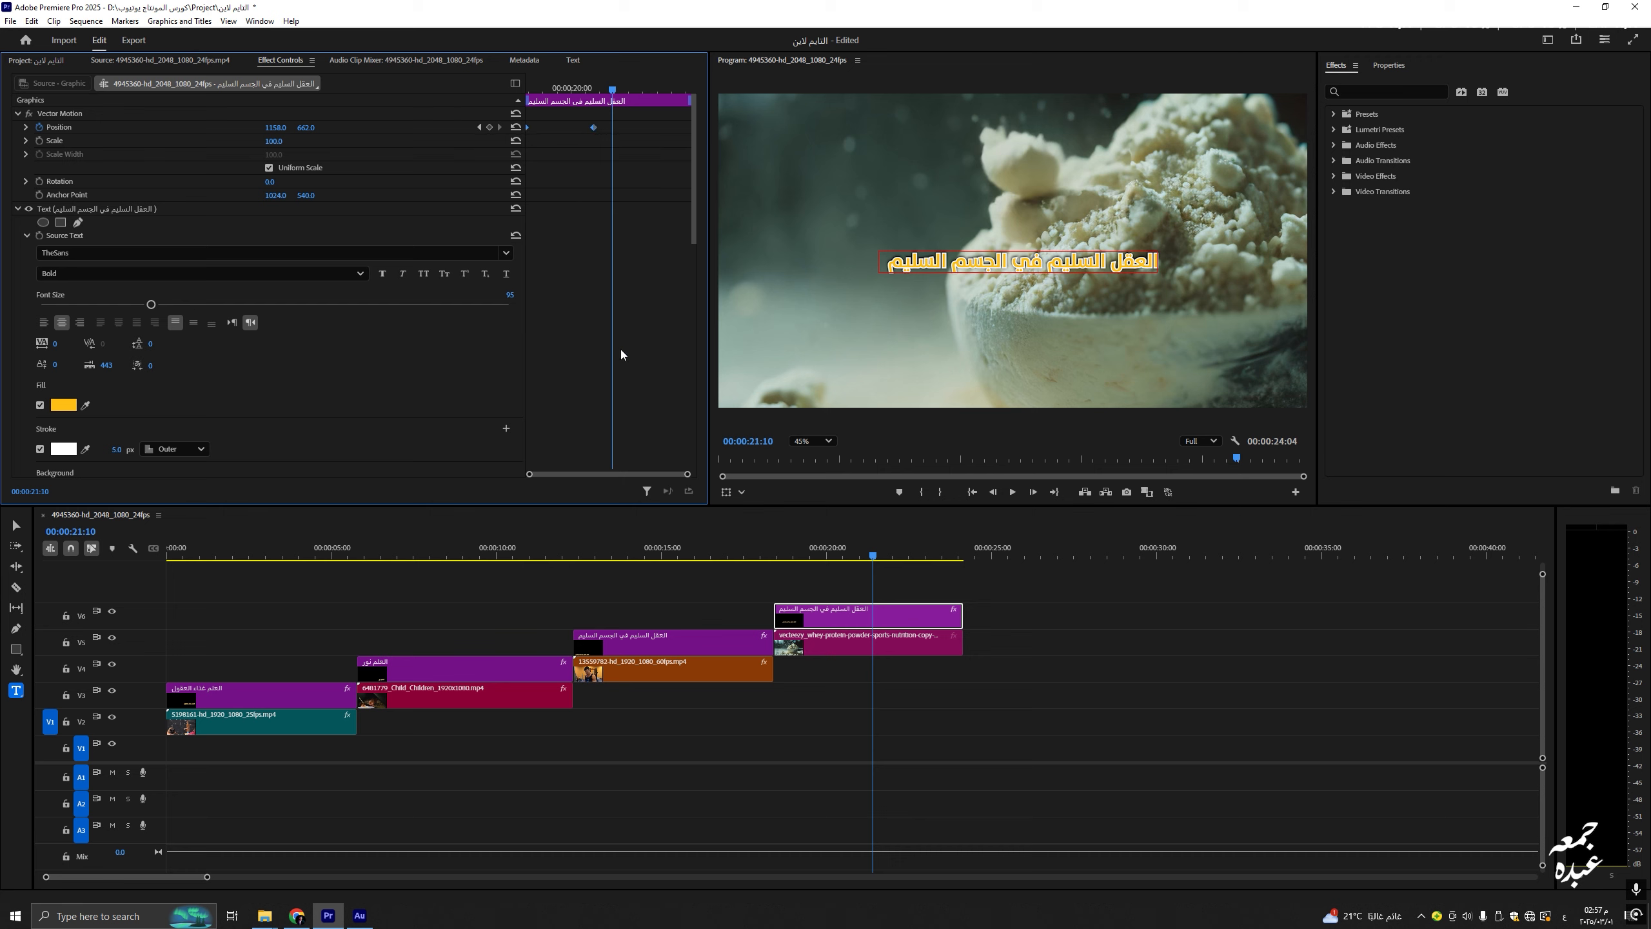
mouse_move(606, 119)
left_mouse_down()
mouse_move(583, 136)
mouse_move(612, 140)
left_mouse_up()
left_click(923, 589)
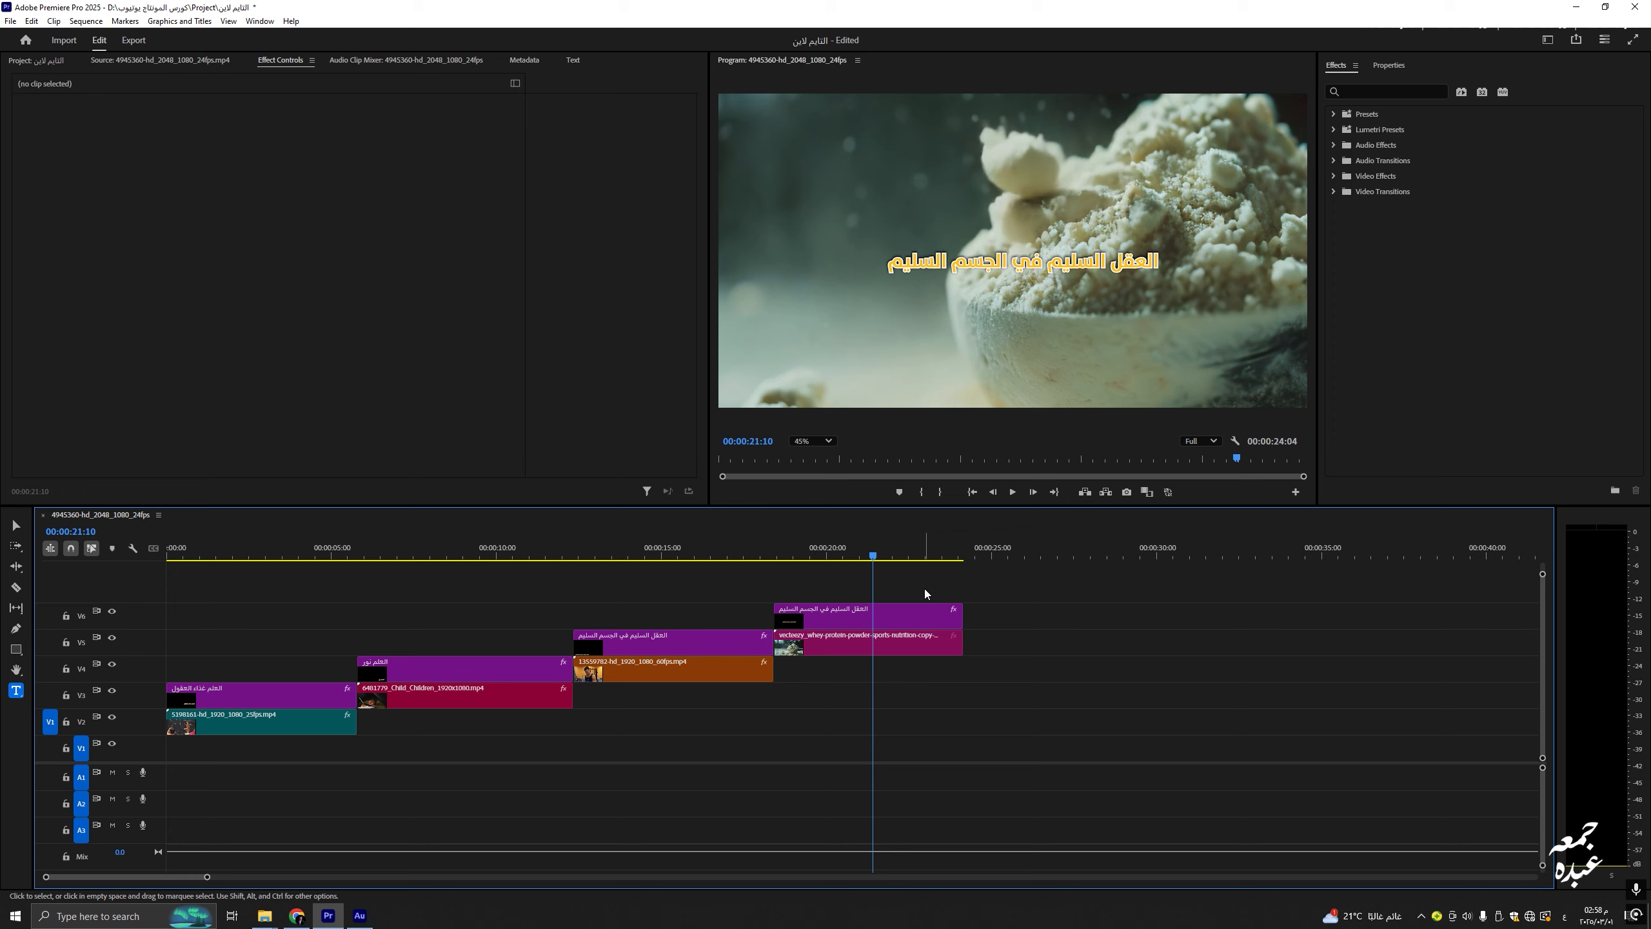